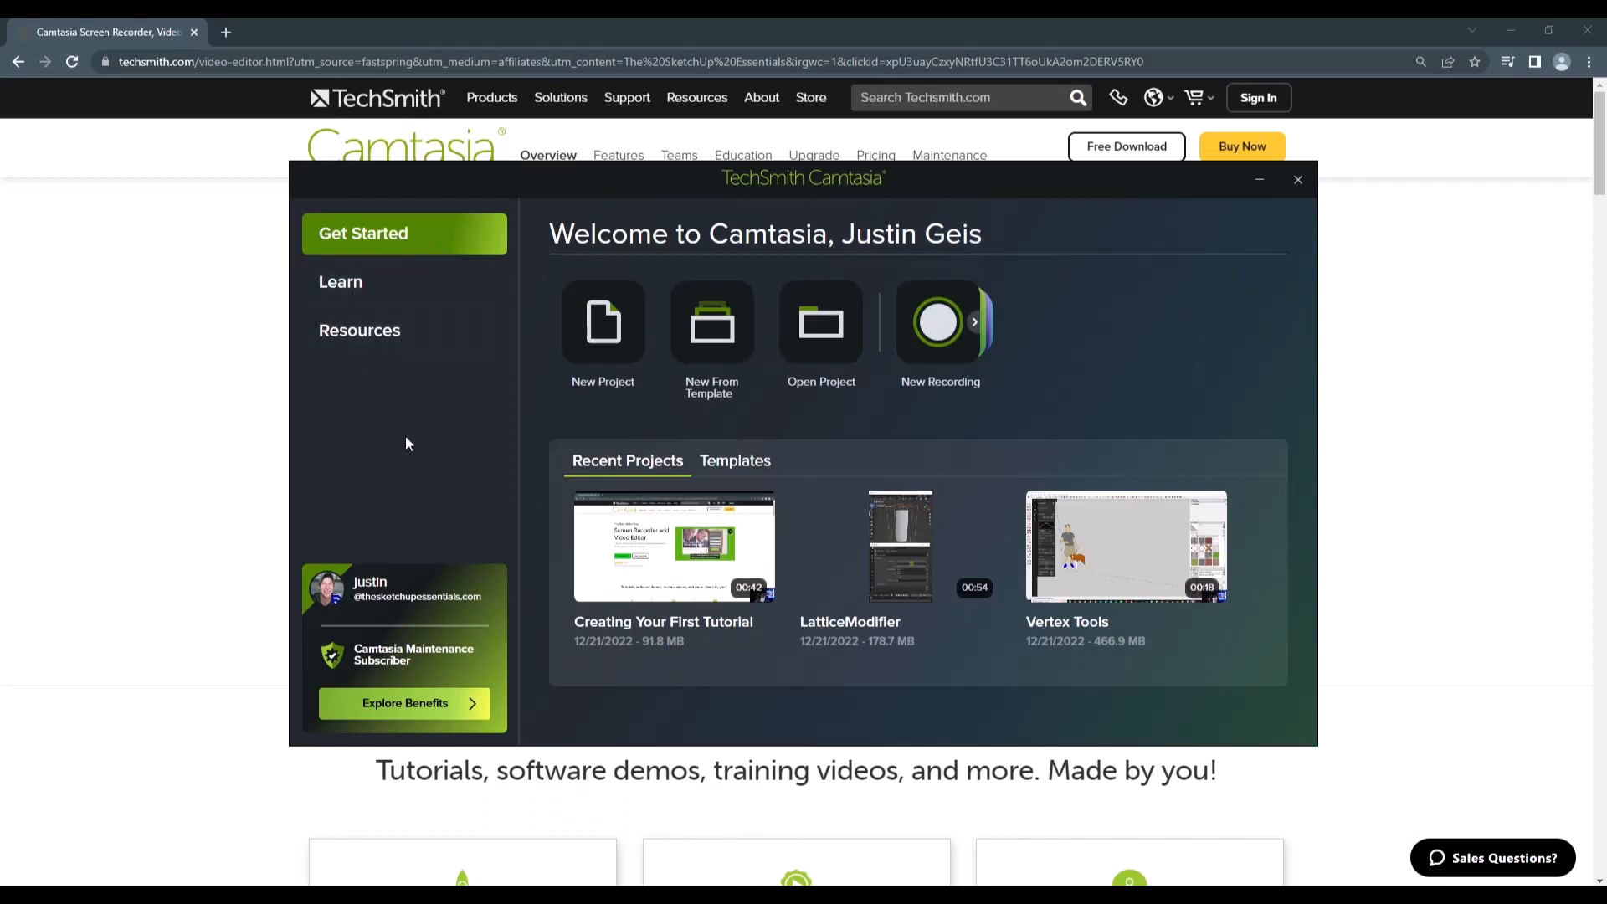
Step: Look through the Learn and Resources pages of the welcome window, then the project and recording options under Get Started
click(396, 283)
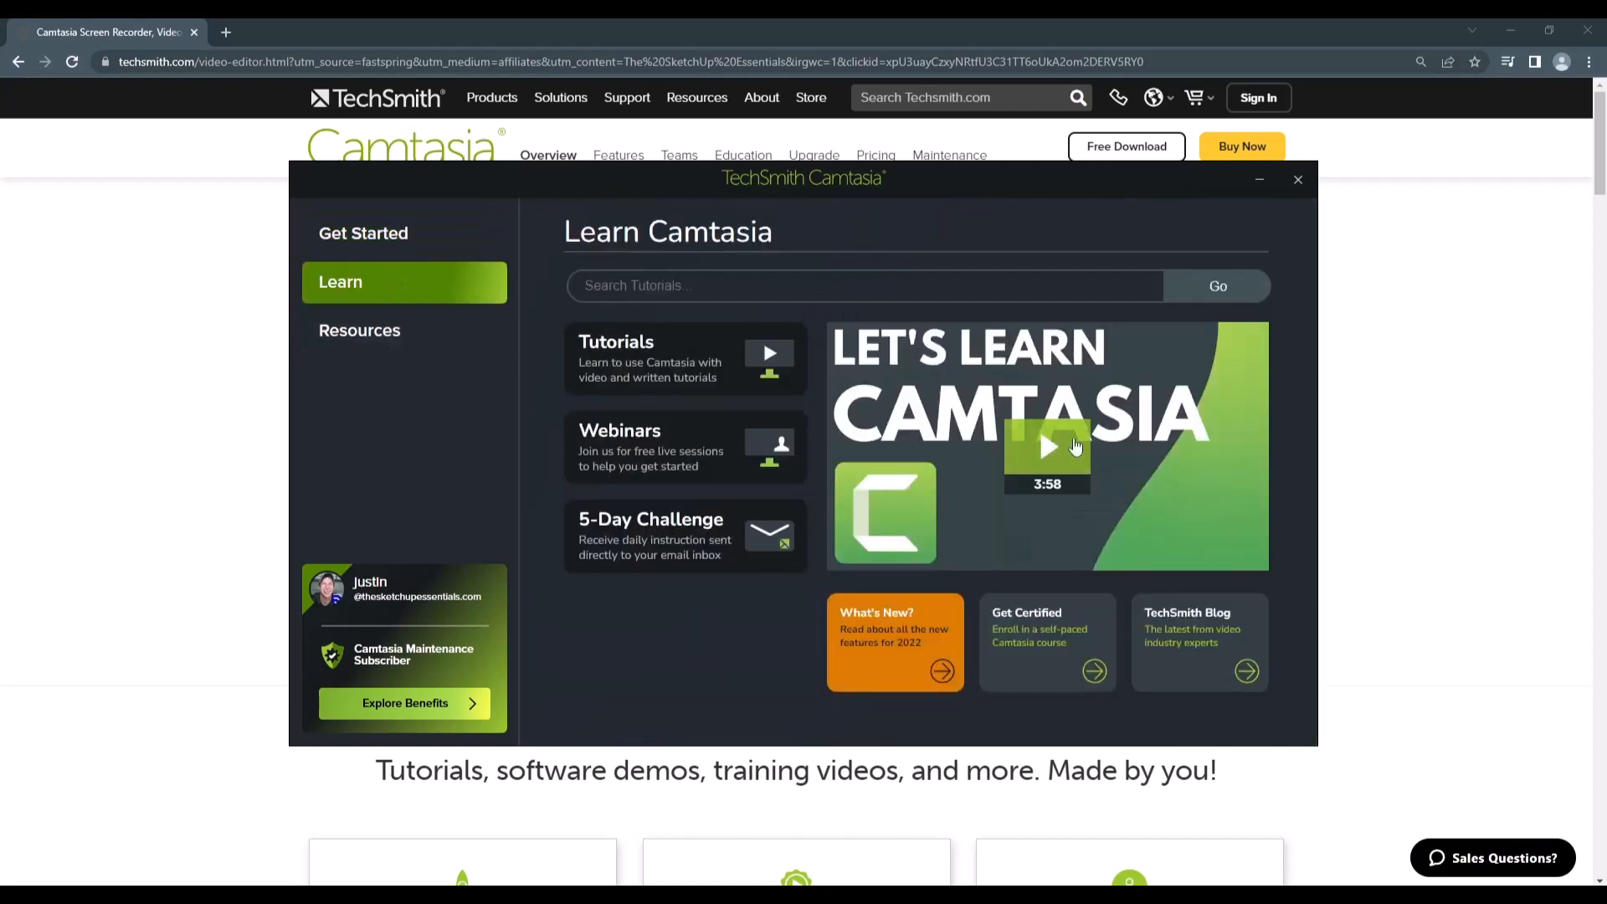
click(366, 338)
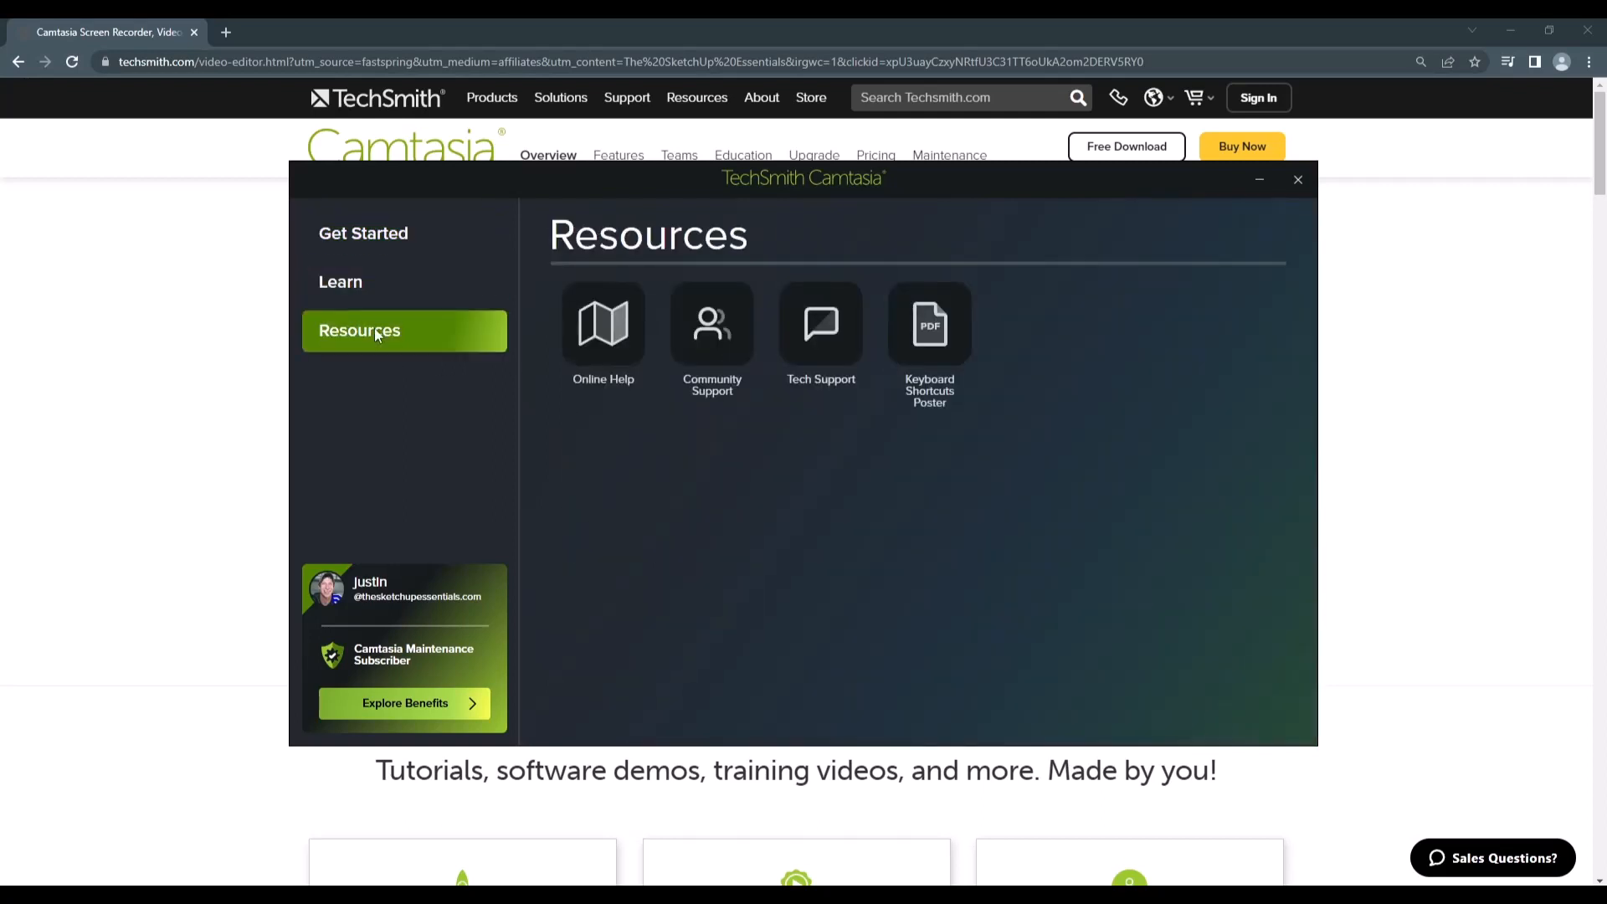
click(367, 236)
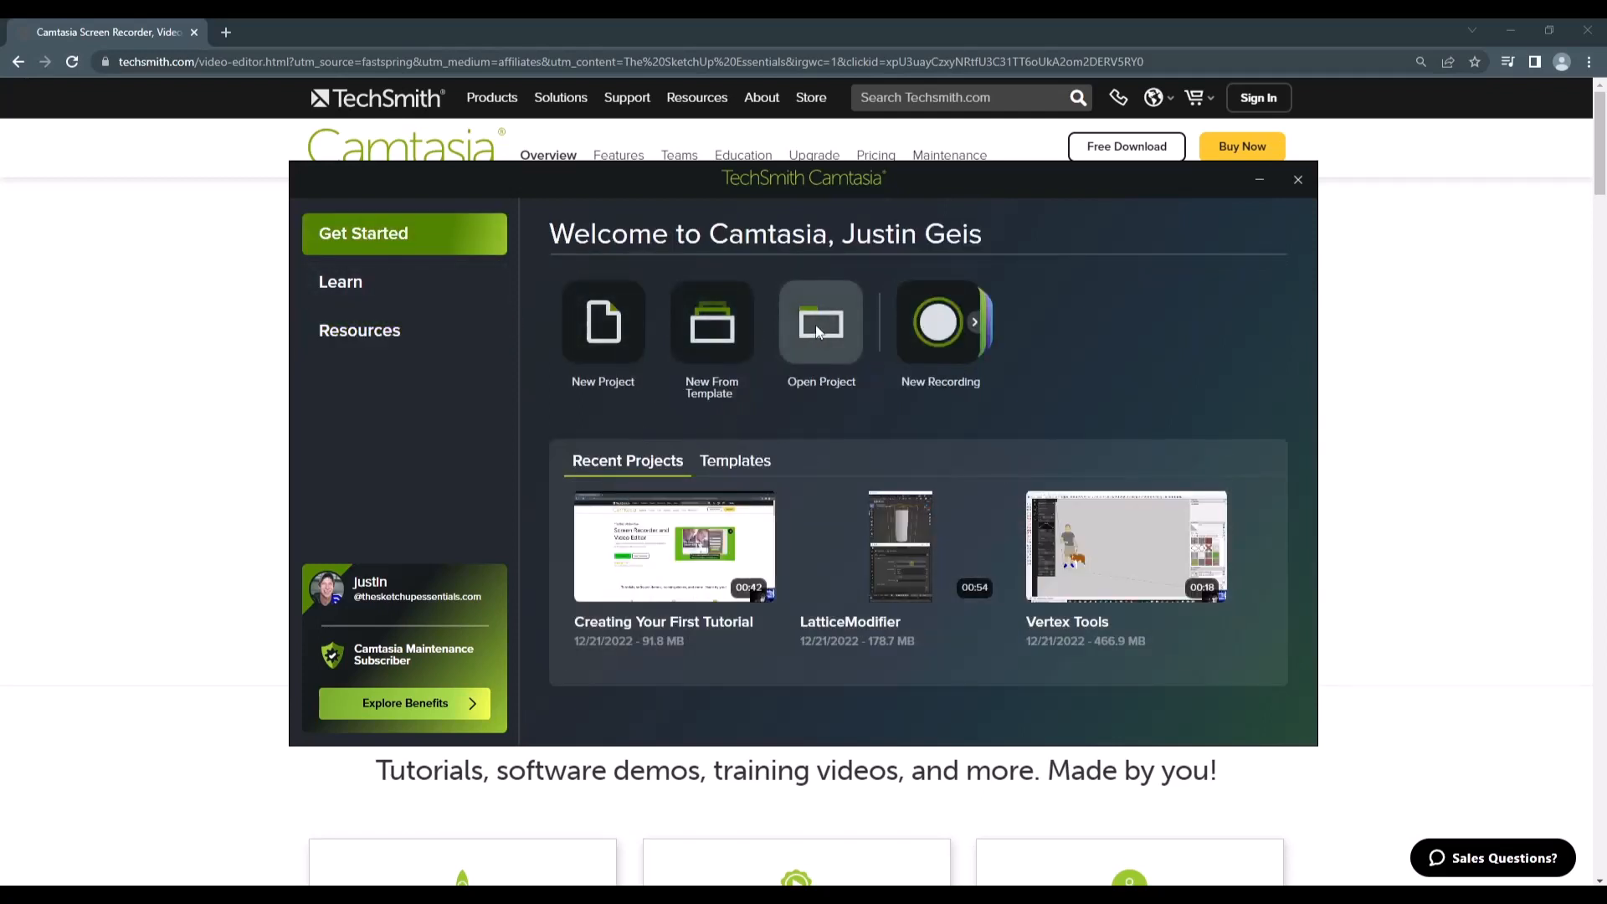
click(976, 325)
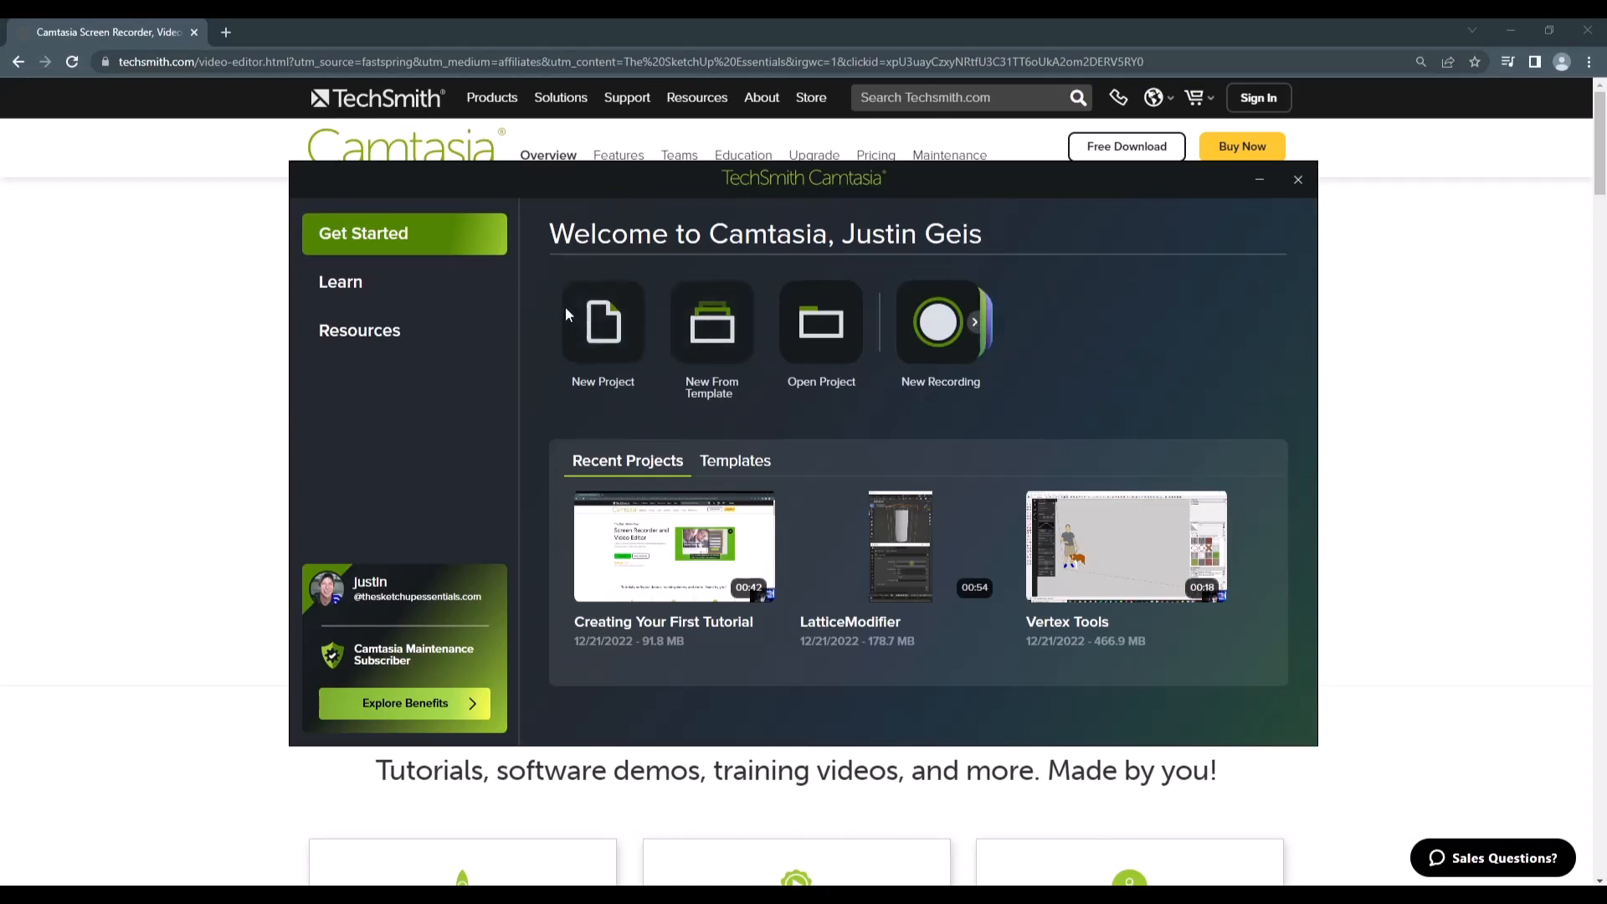
Step: Create a new project, declining the update check and dismissing the promotional banner
click(606, 329)
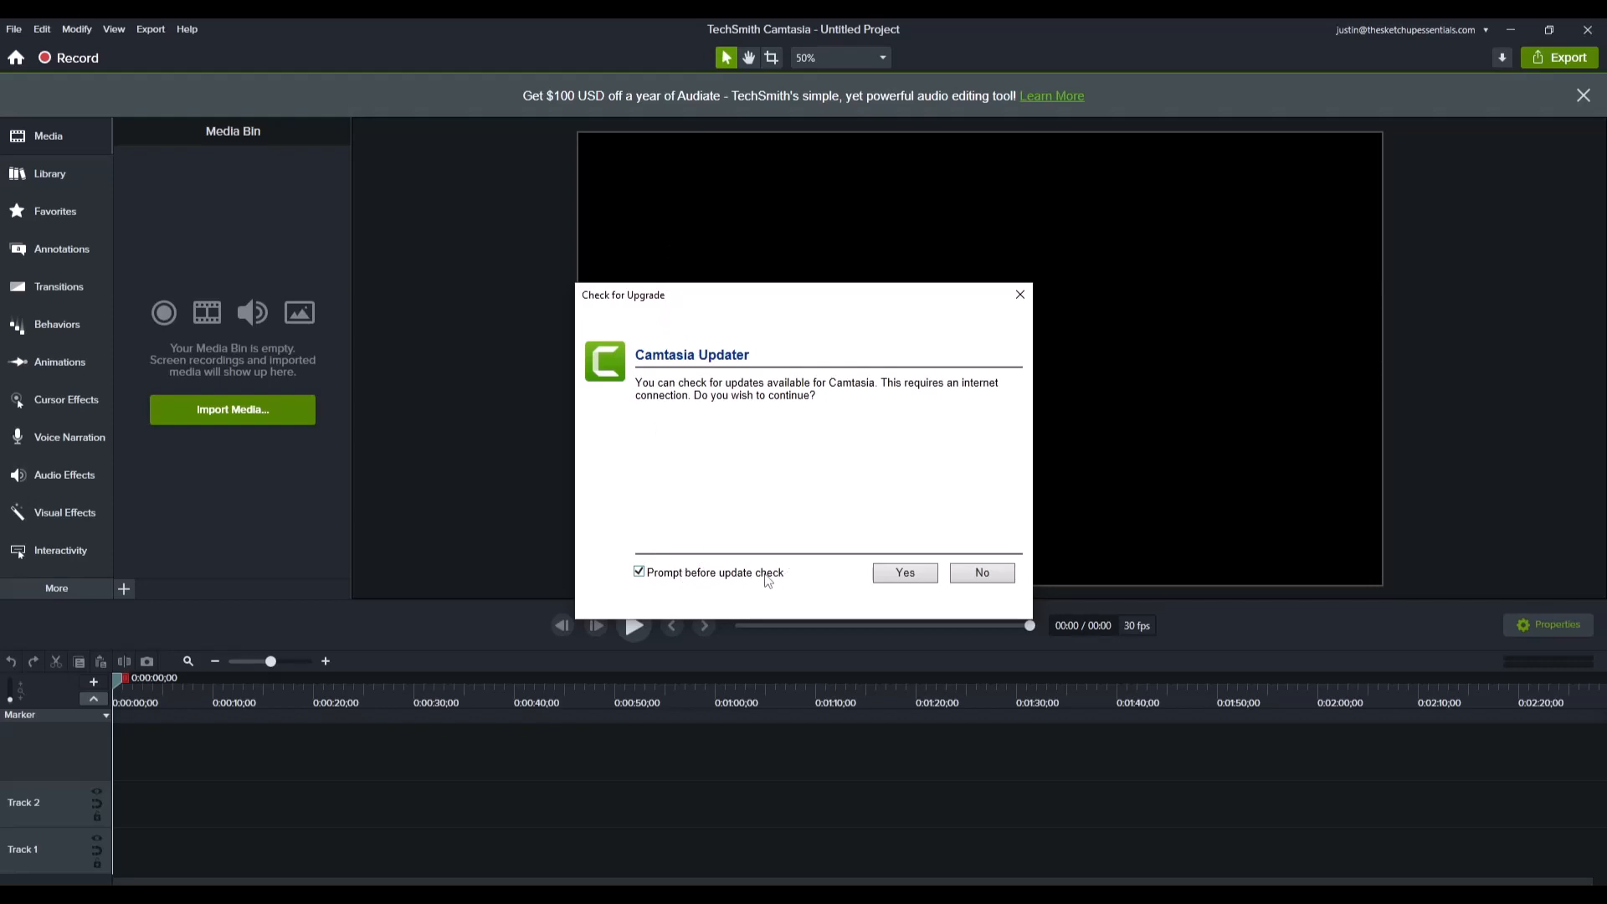
click(963, 572)
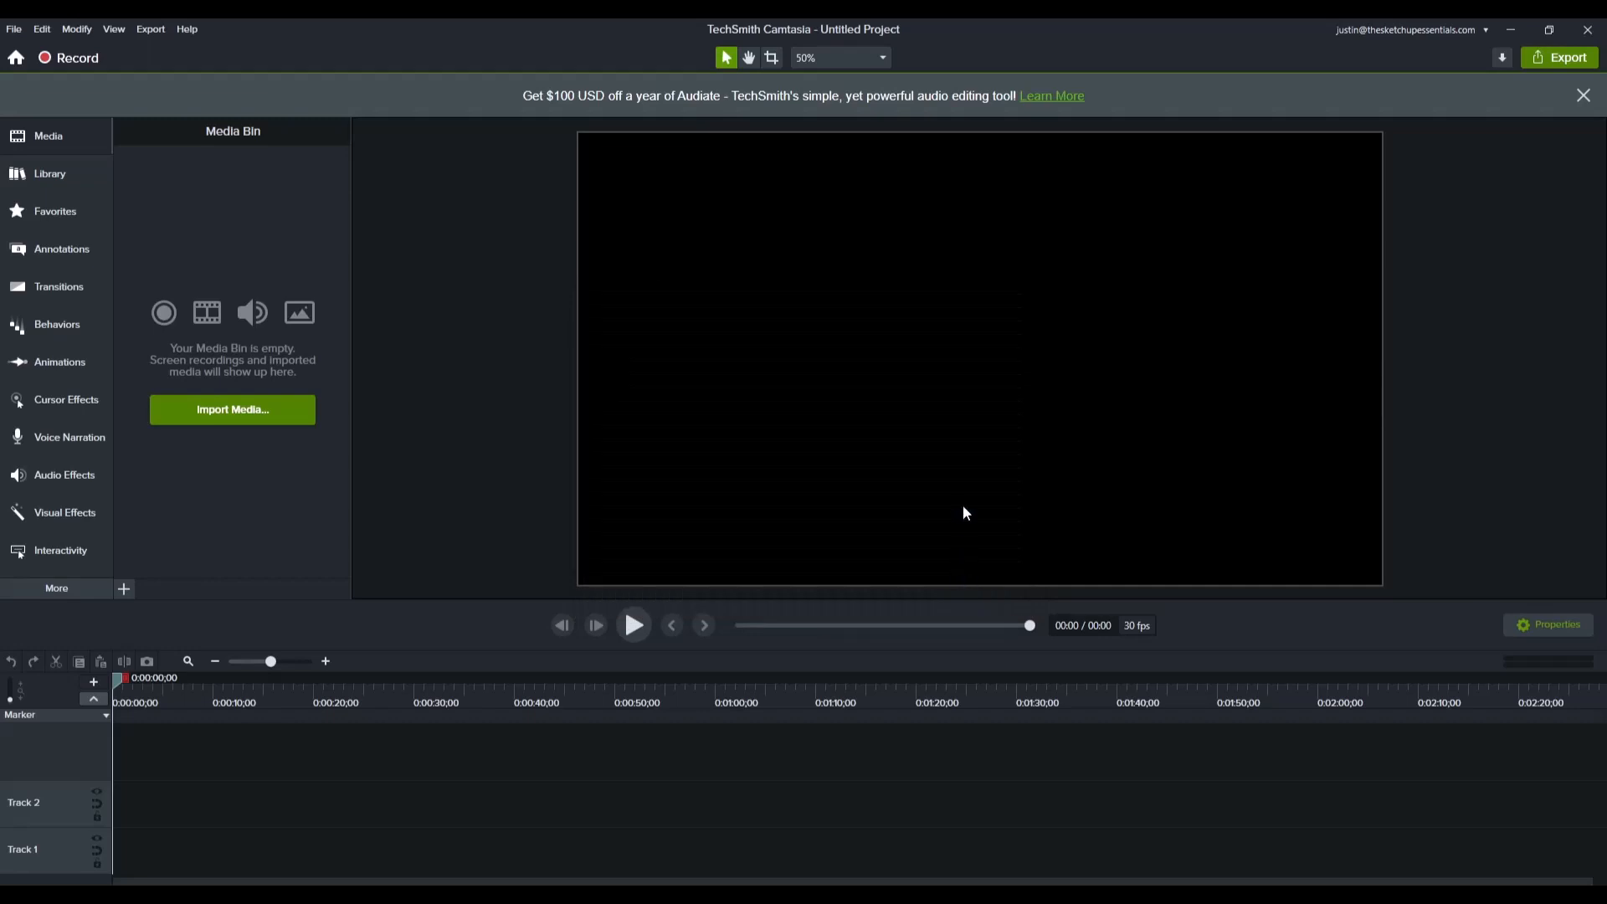
click(1585, 94)
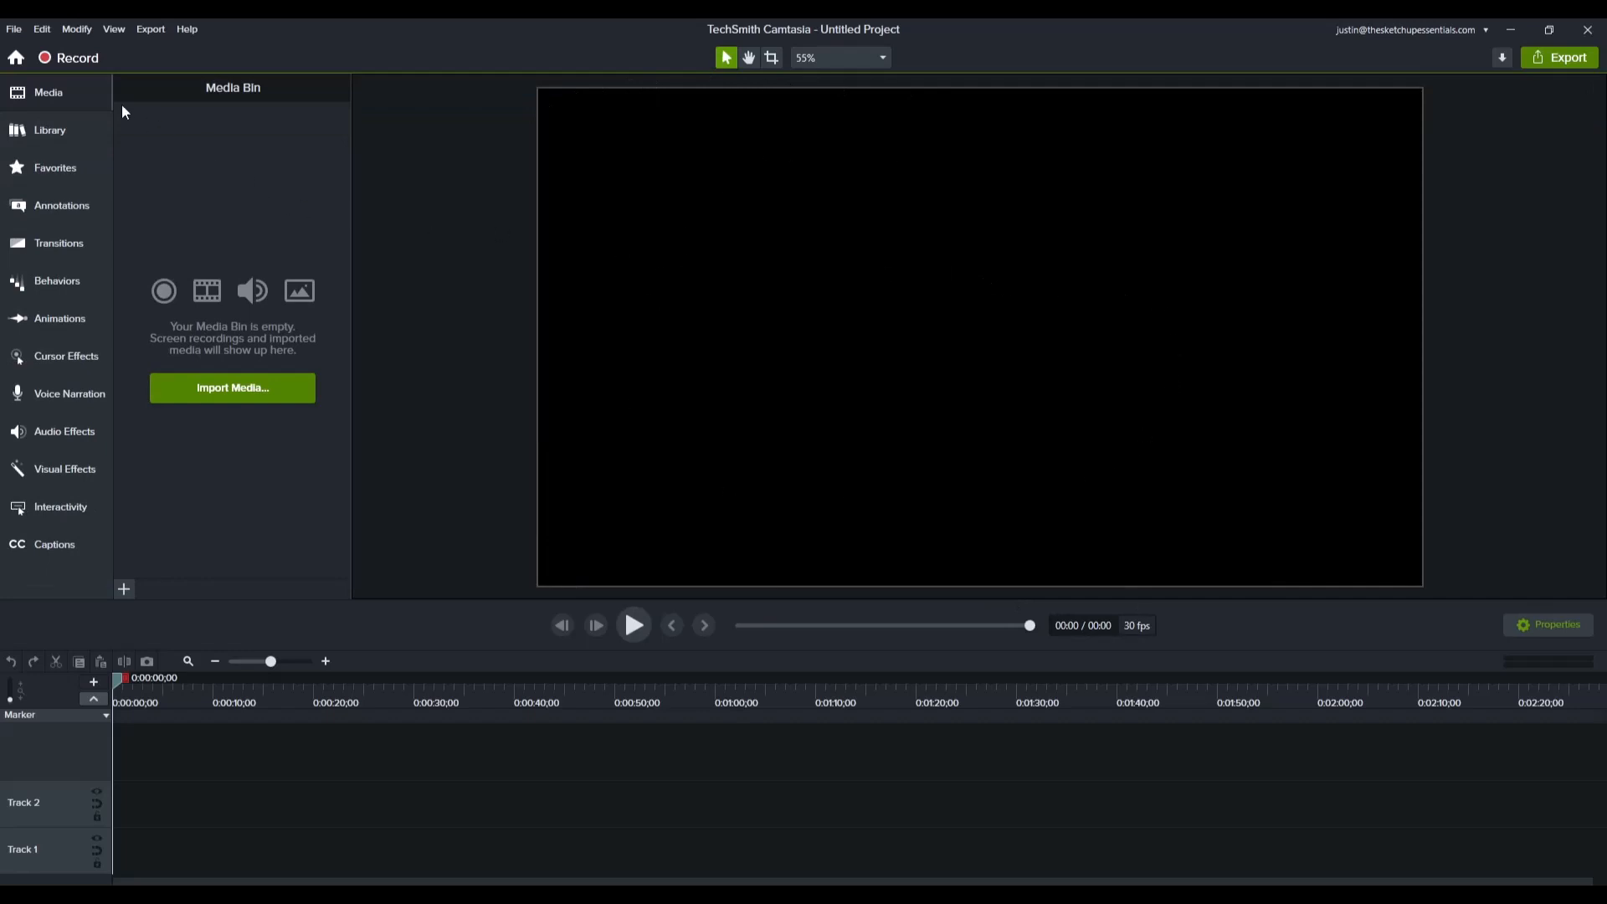
Step: Look through the Library, Favorites, Annotations and Transitions collections, and scrub the empty timeline back to its start
click(58, 127)
click(51, 176)
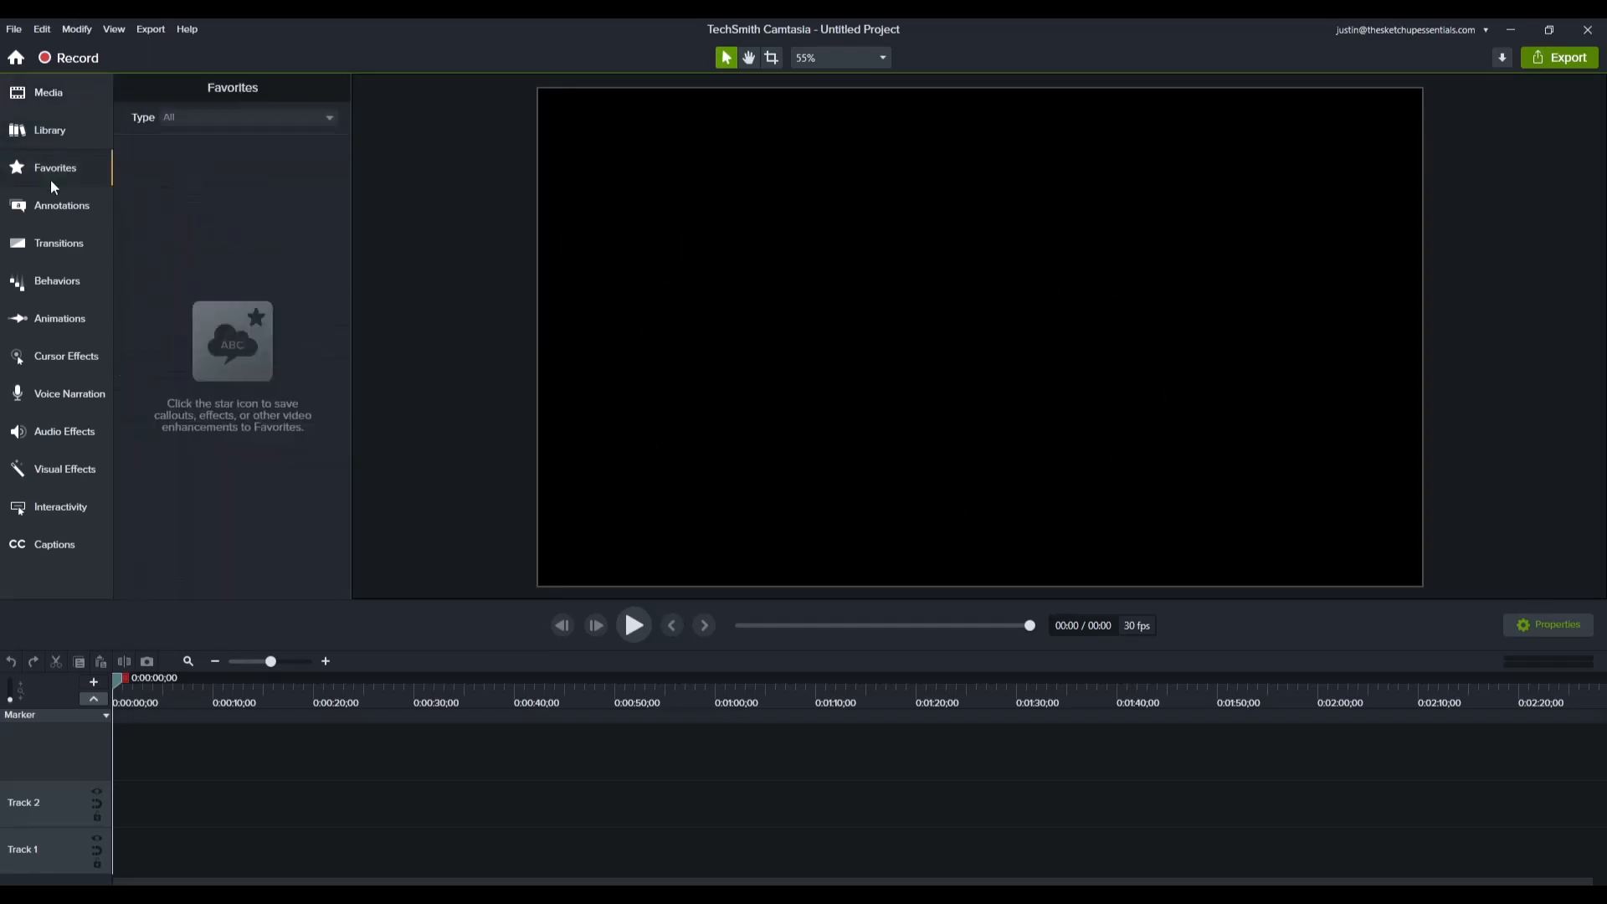
click(50, 208)
click(50, 251)
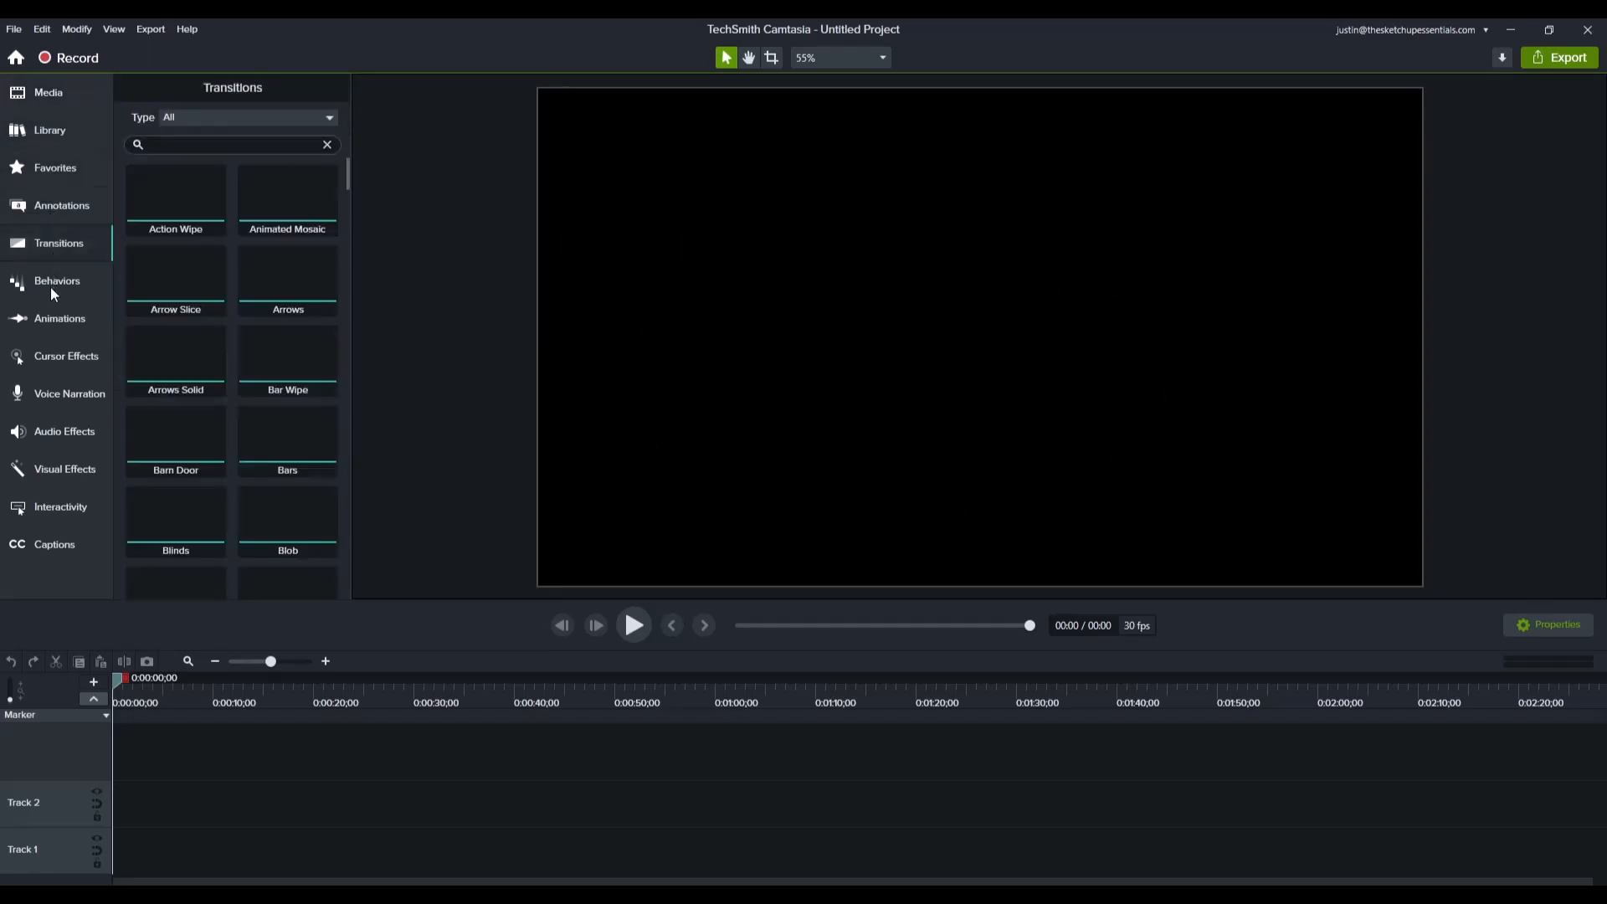
click(52, 127)
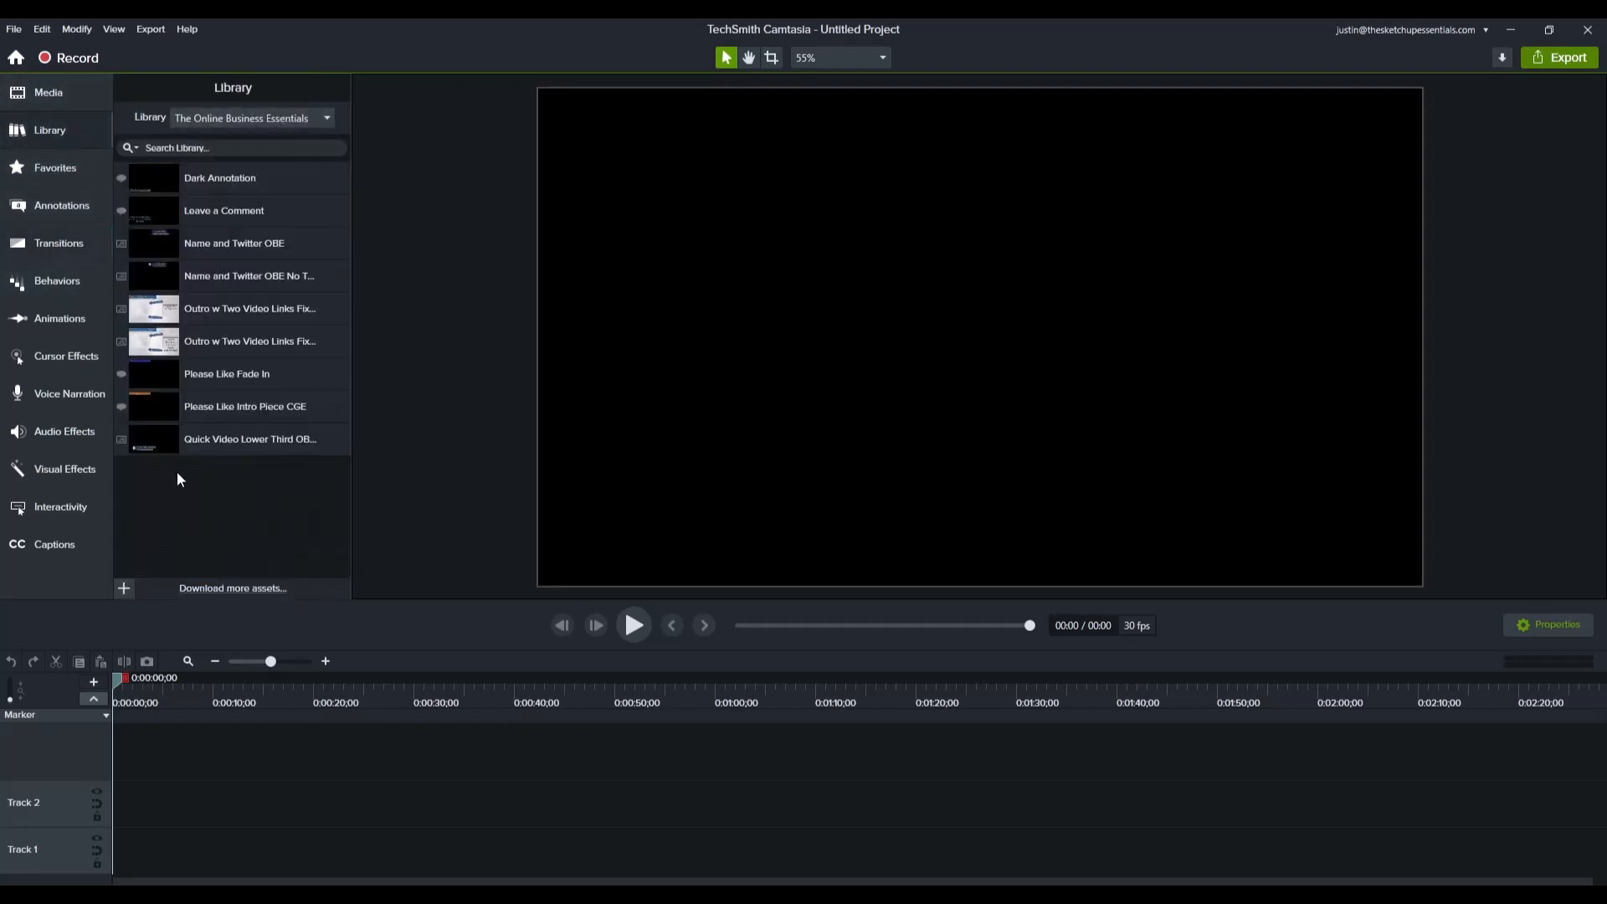
click(31, 89)
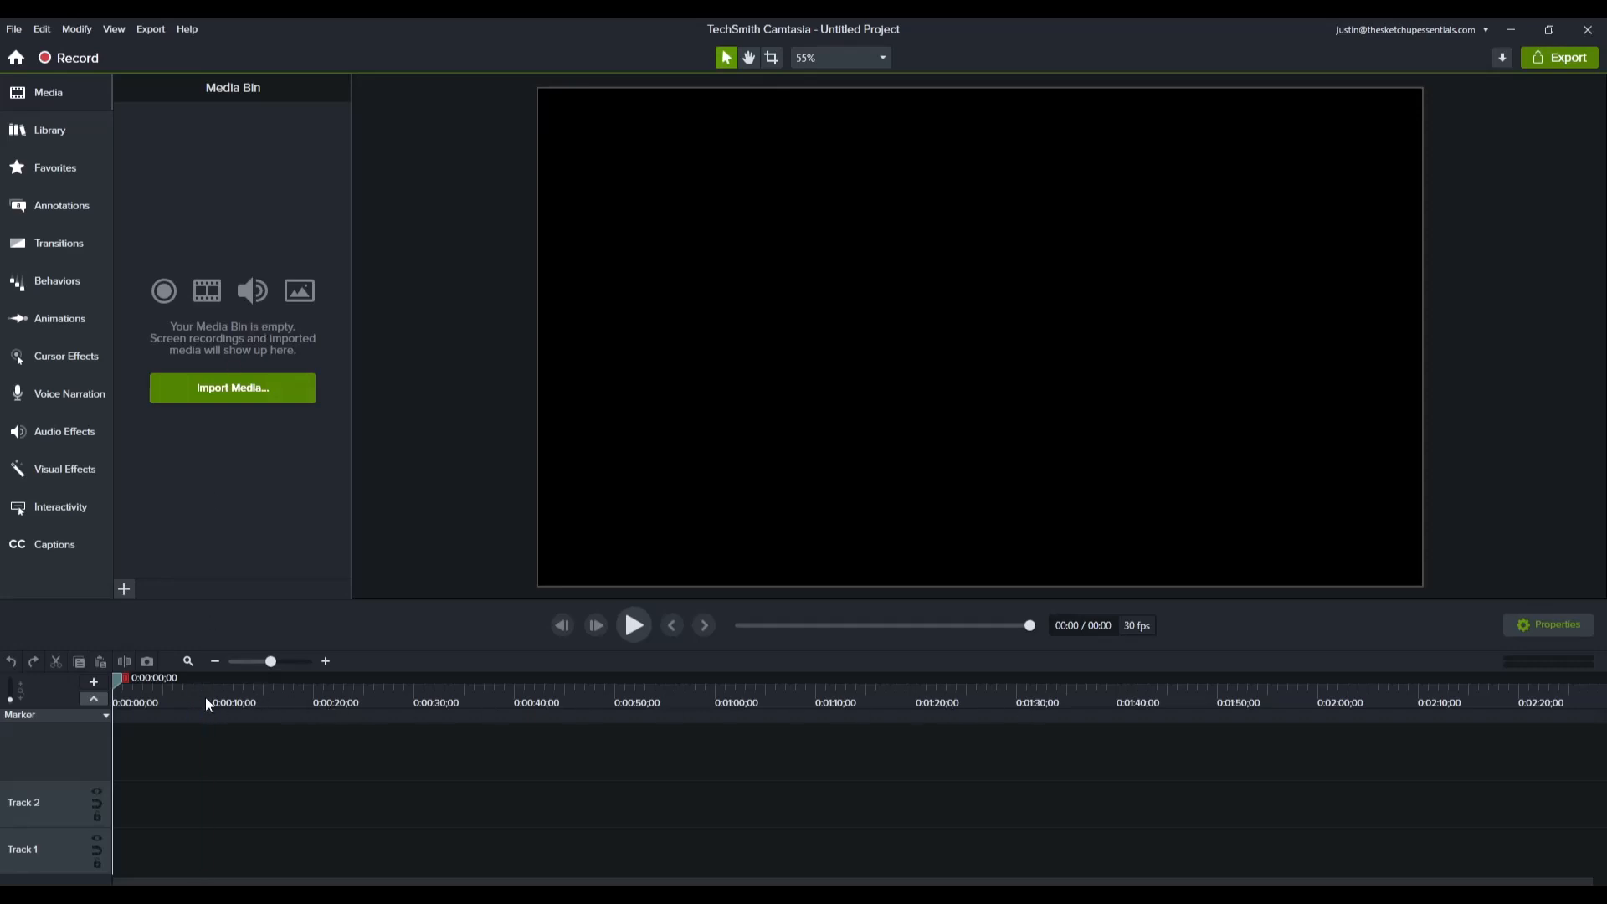
drag(208, 703, 764, 696)
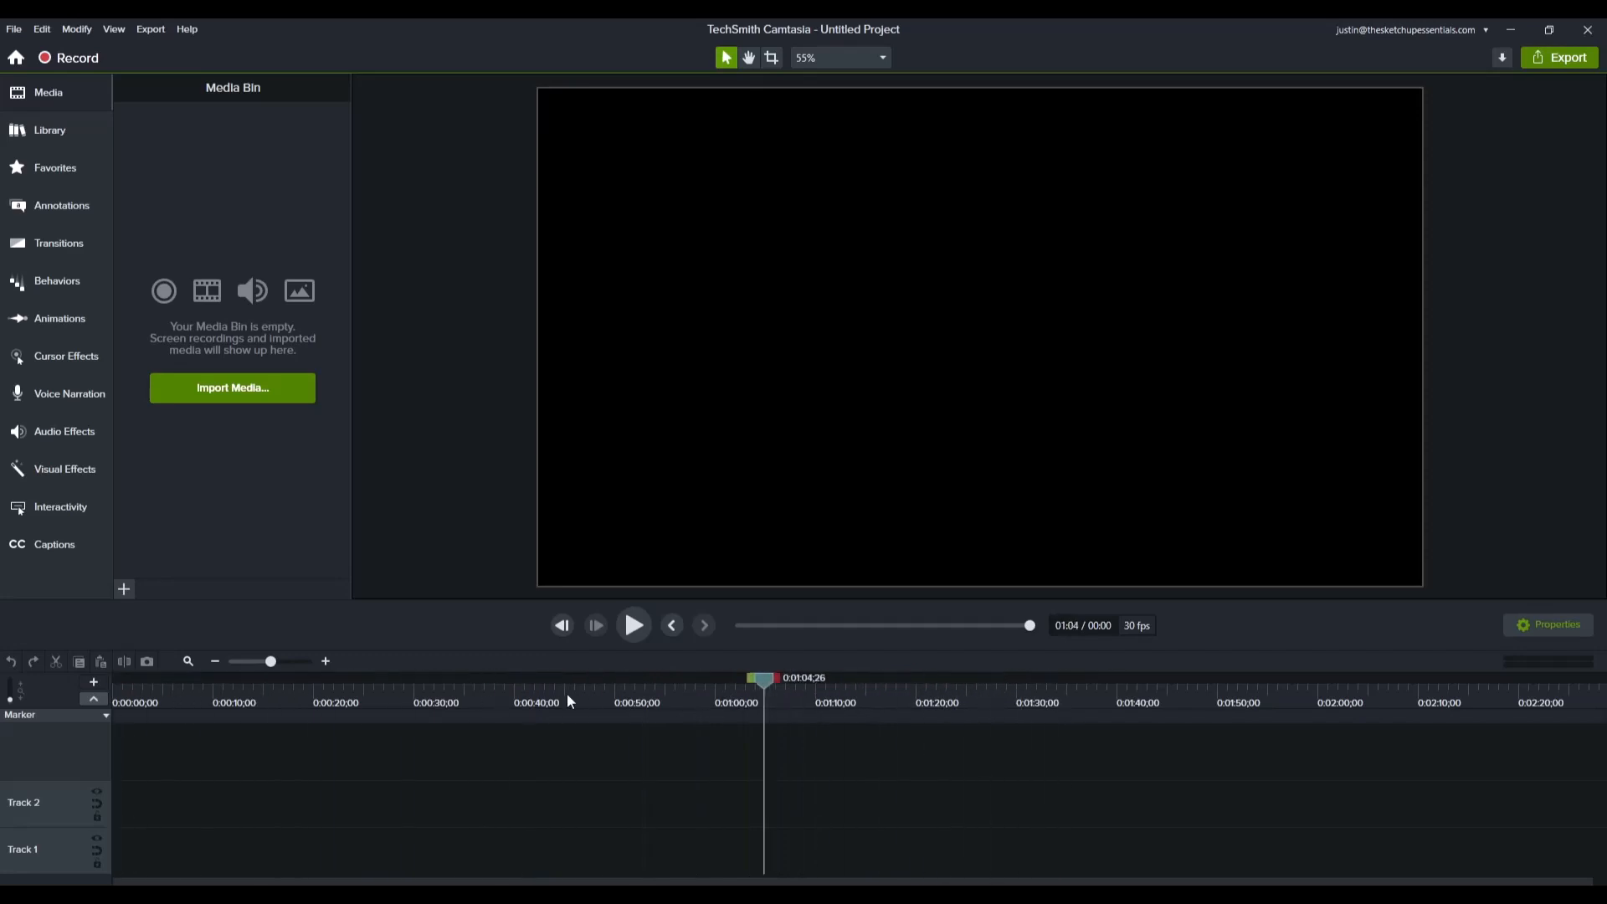
drag(568, 702, 105, 707)
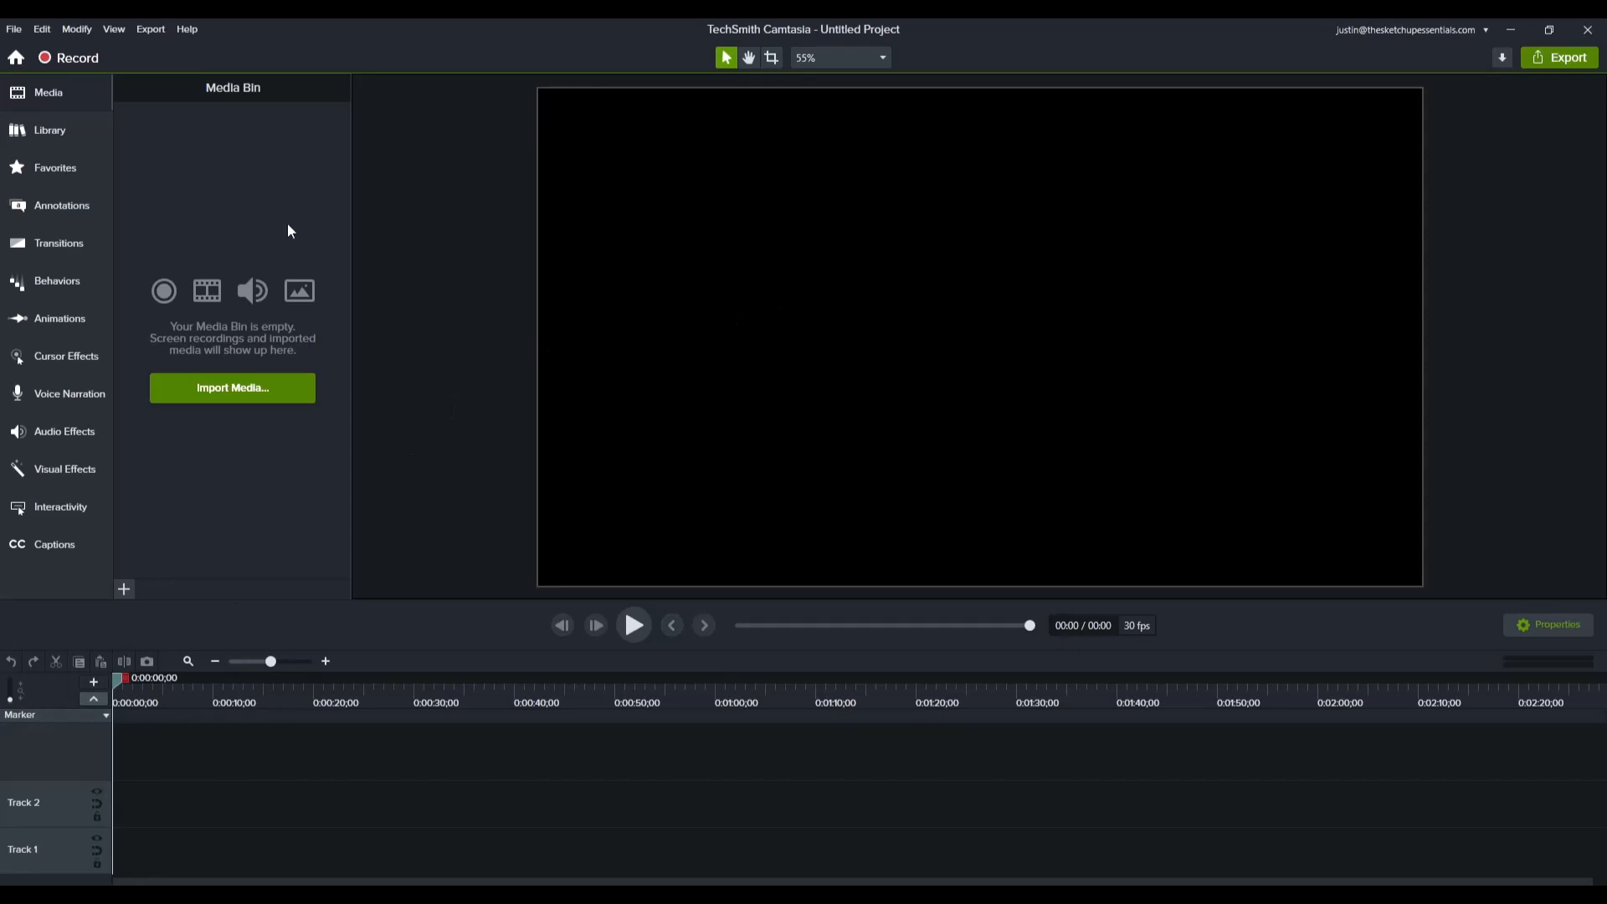
Step: Open the screen recorder from the new project
click(69, 58)
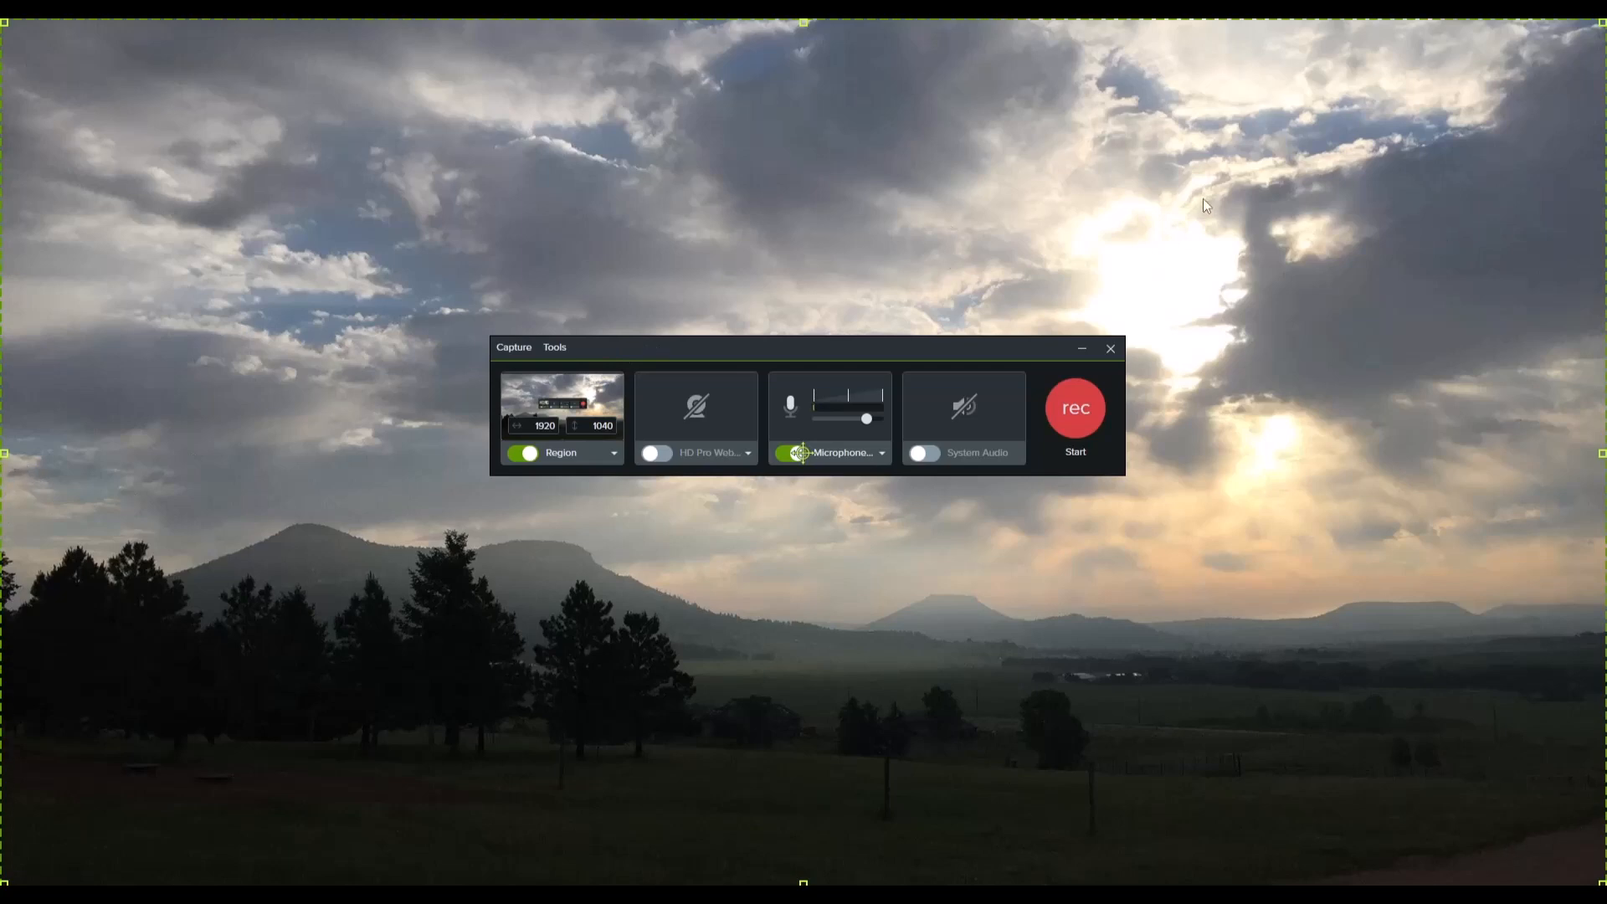
Step: Try out the recorder's region and microphone sources by switching each off and back on
click(528, 456)
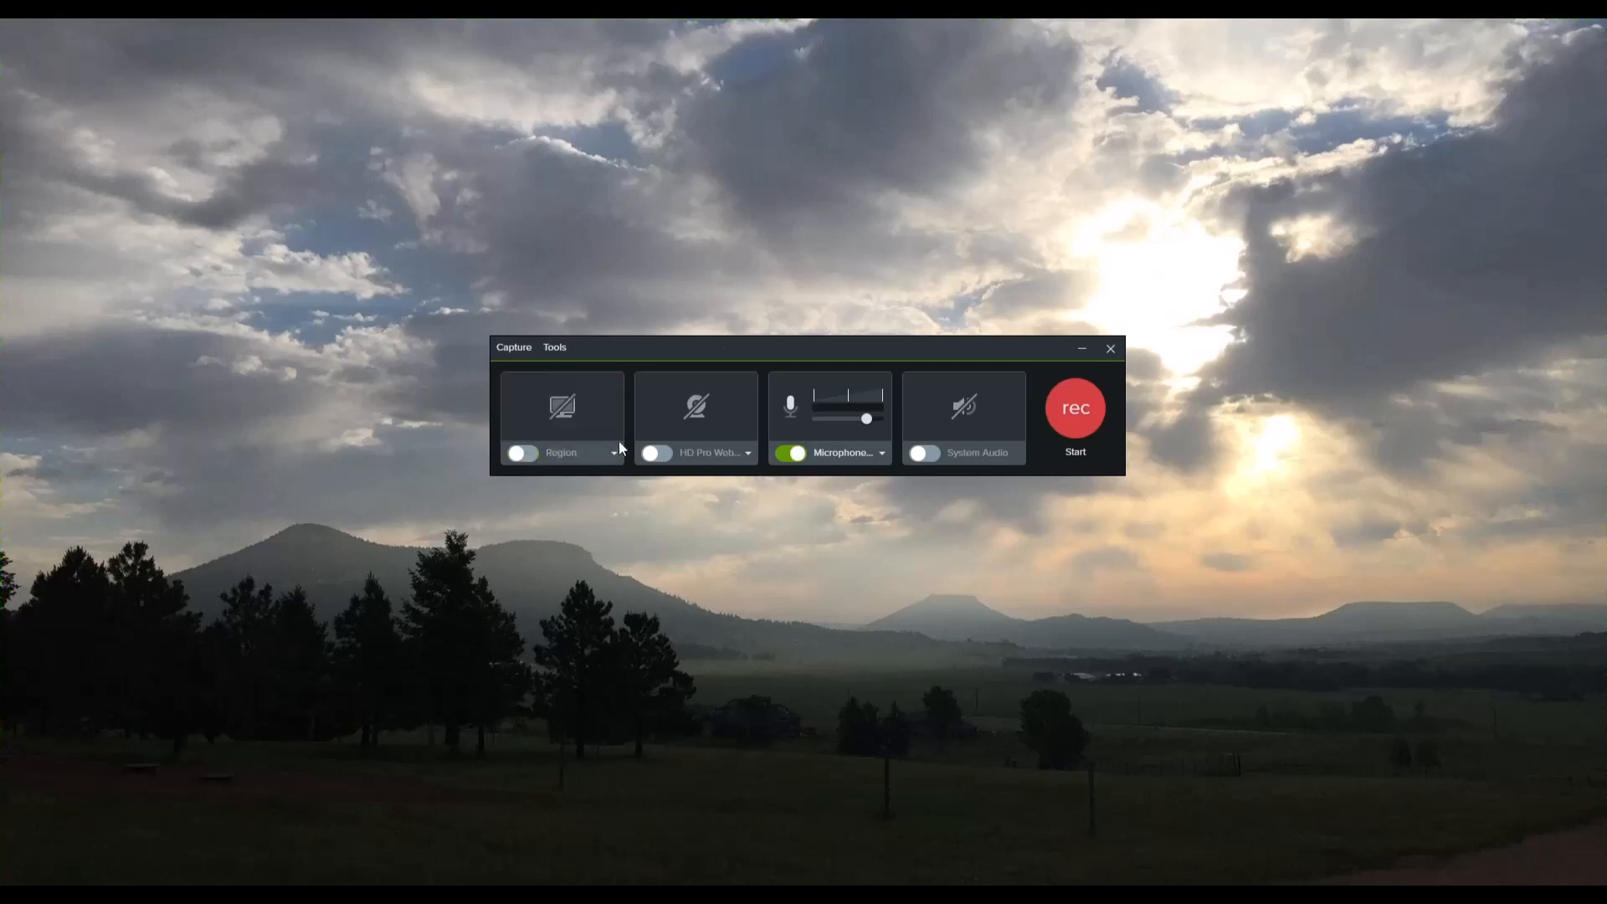
click(795, 454)
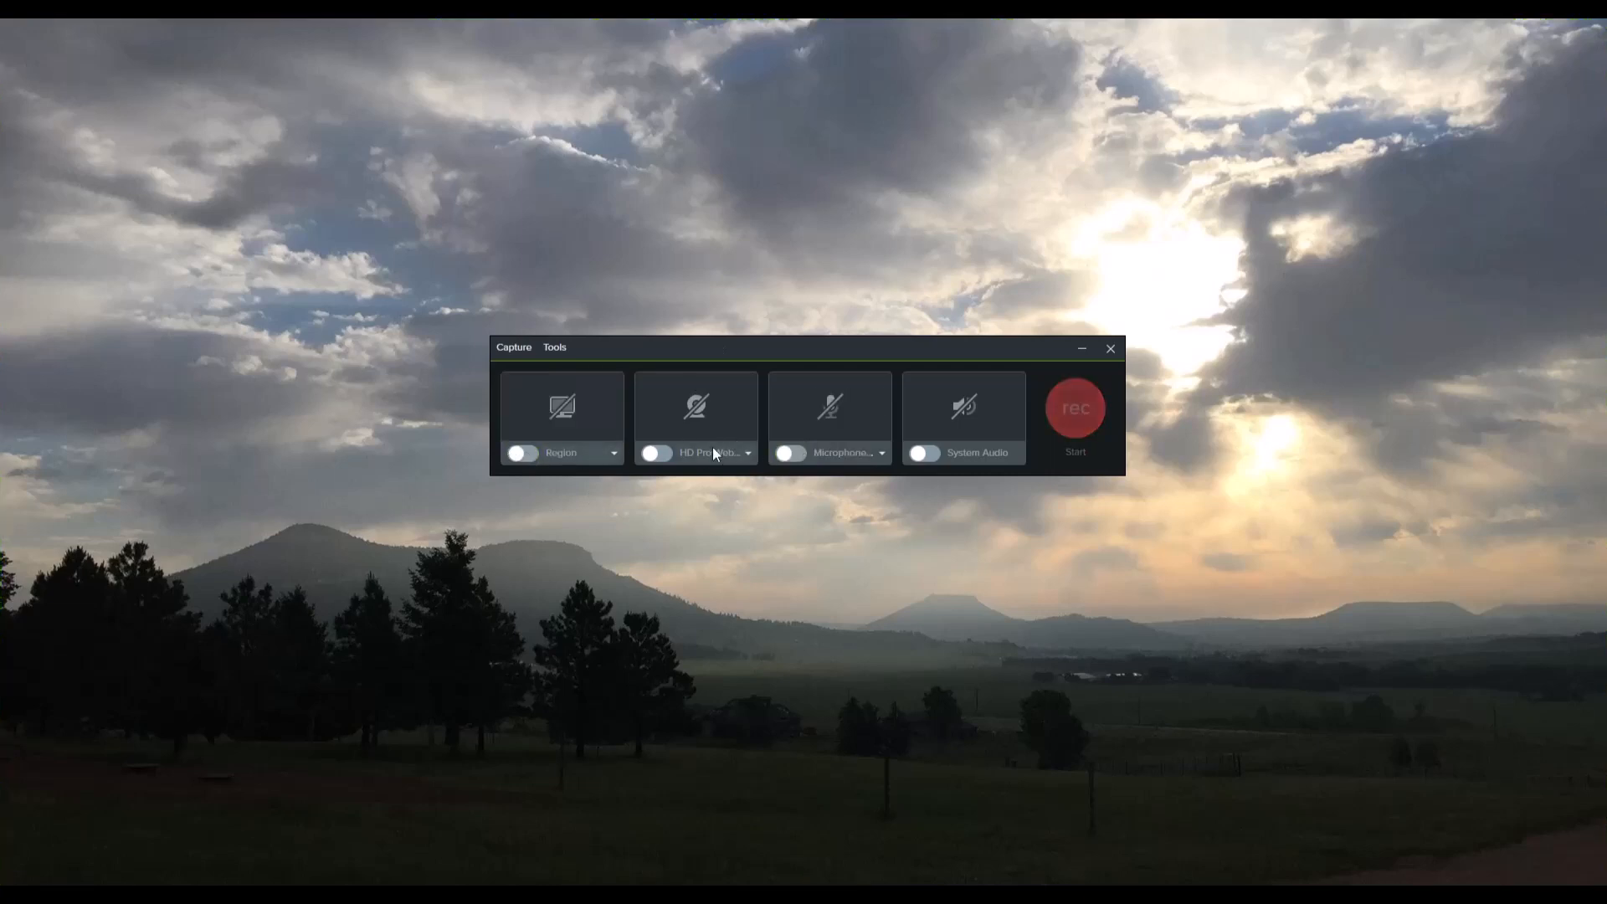
click(792, 452)
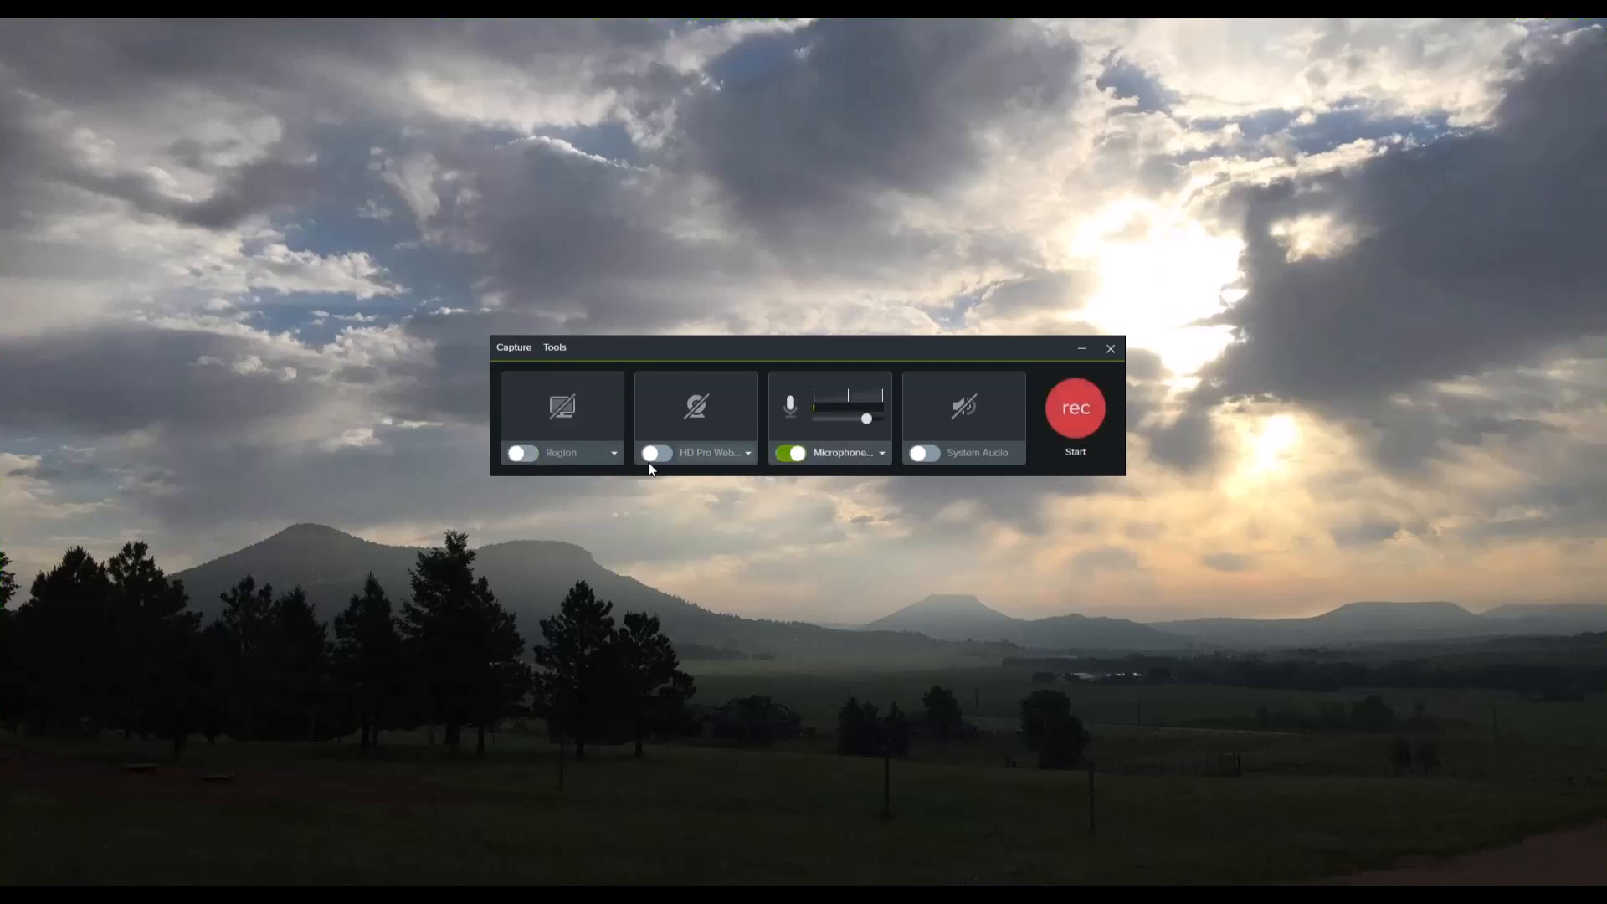
click(525, 454)
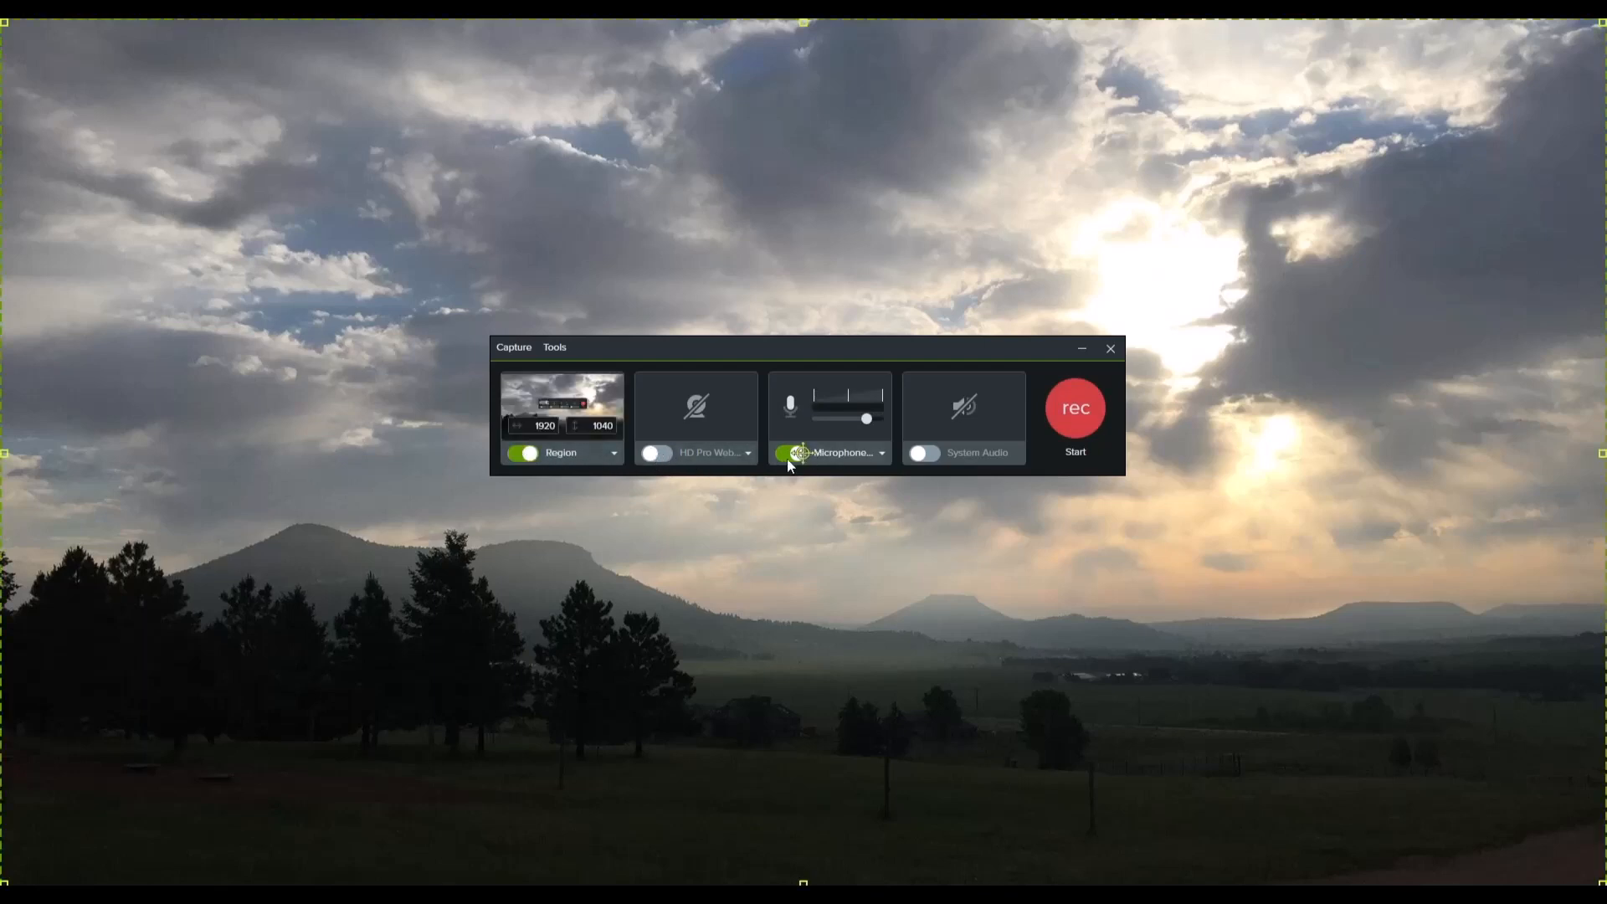
click(521, 457)
click(525, 454)
click(794, 454)
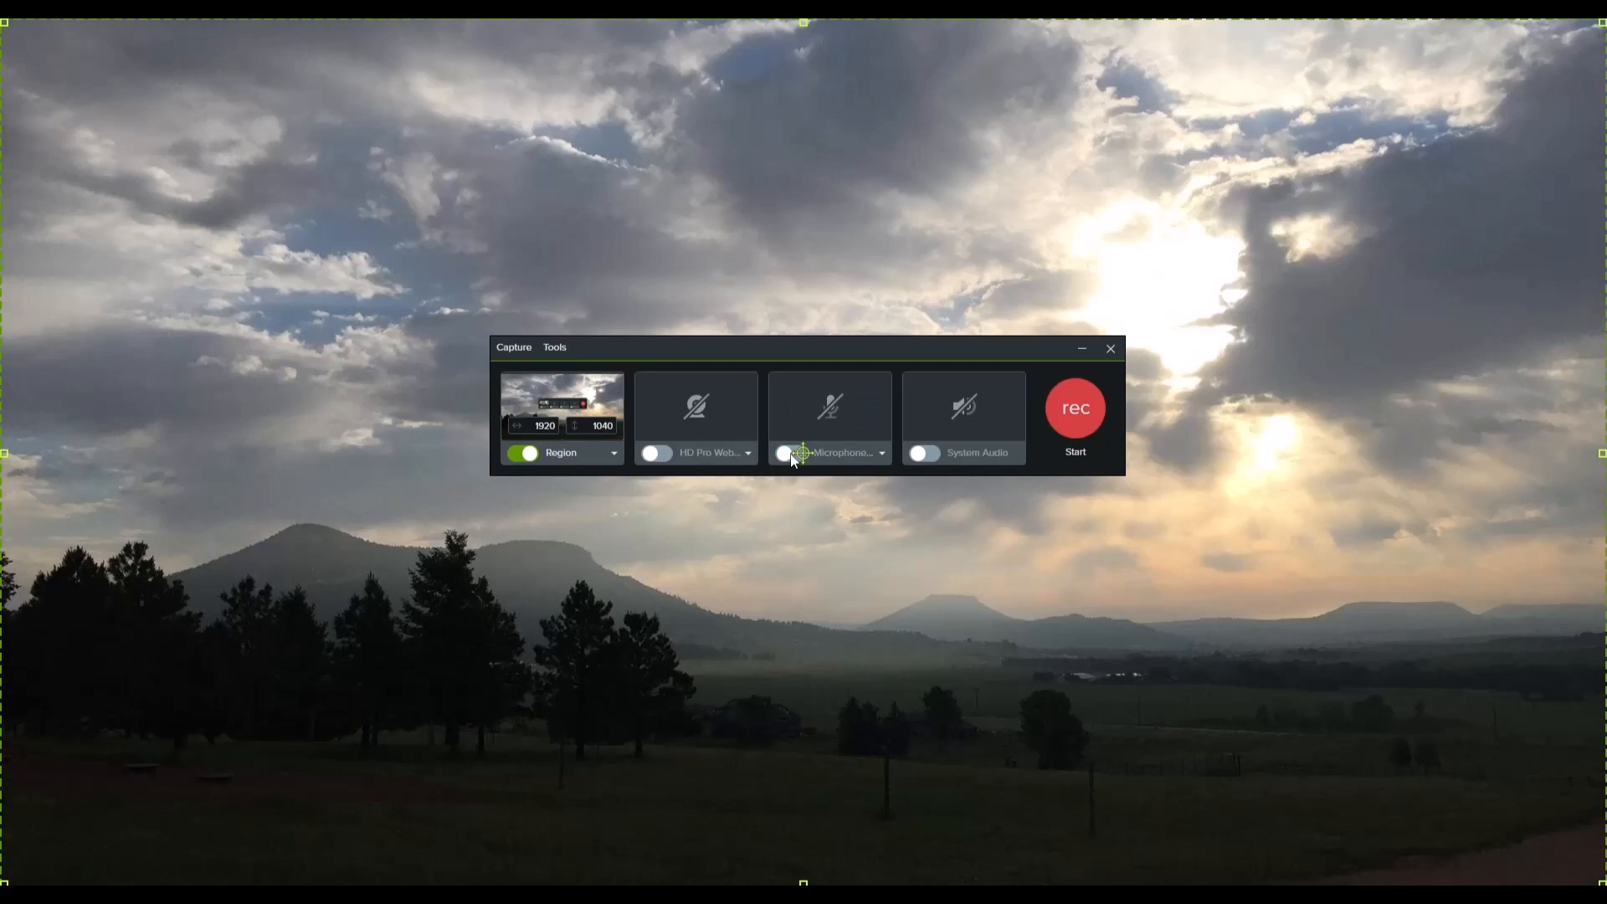
click(792, 455)
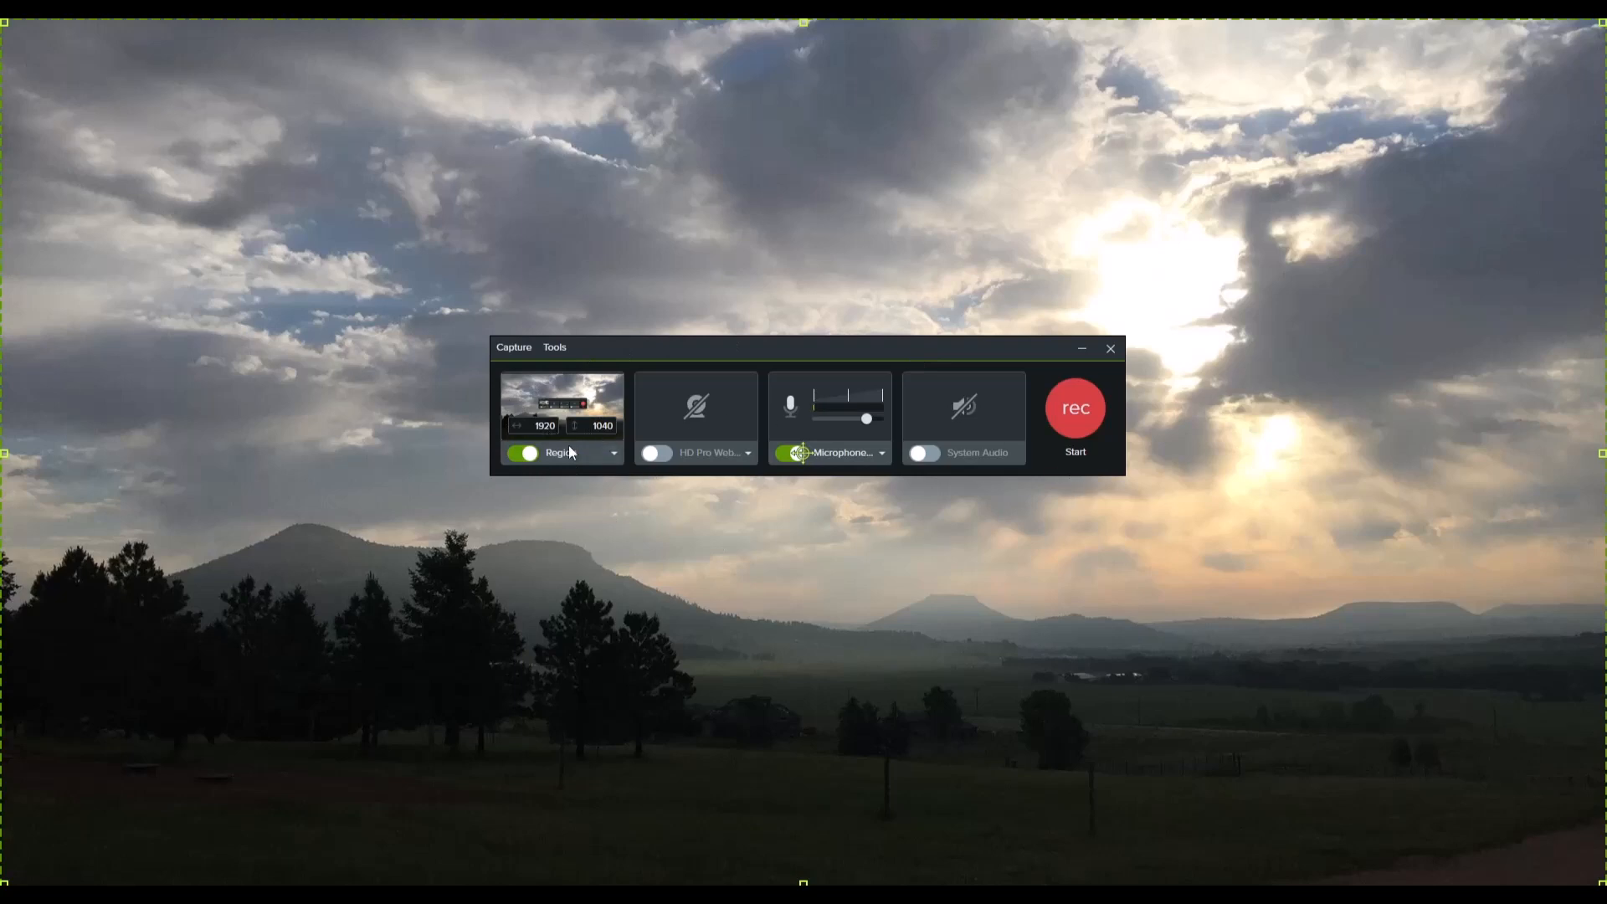
Step: Draw a custom recording region of about 1015 by 399 pixels around the recorder window
click(596, 457)
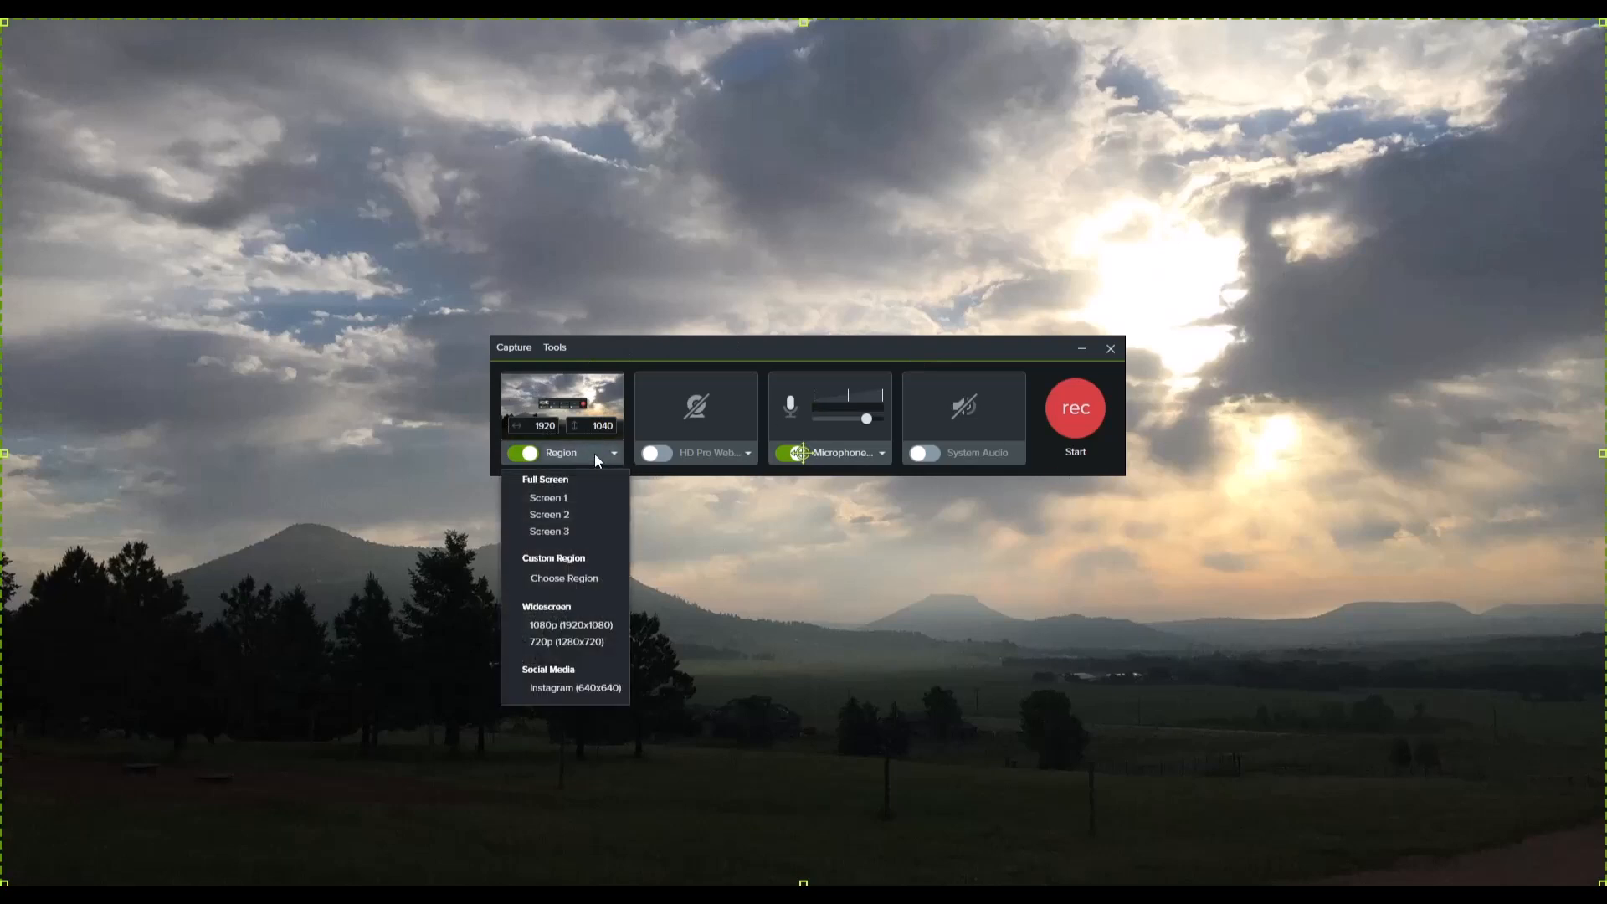
click(572, 578)
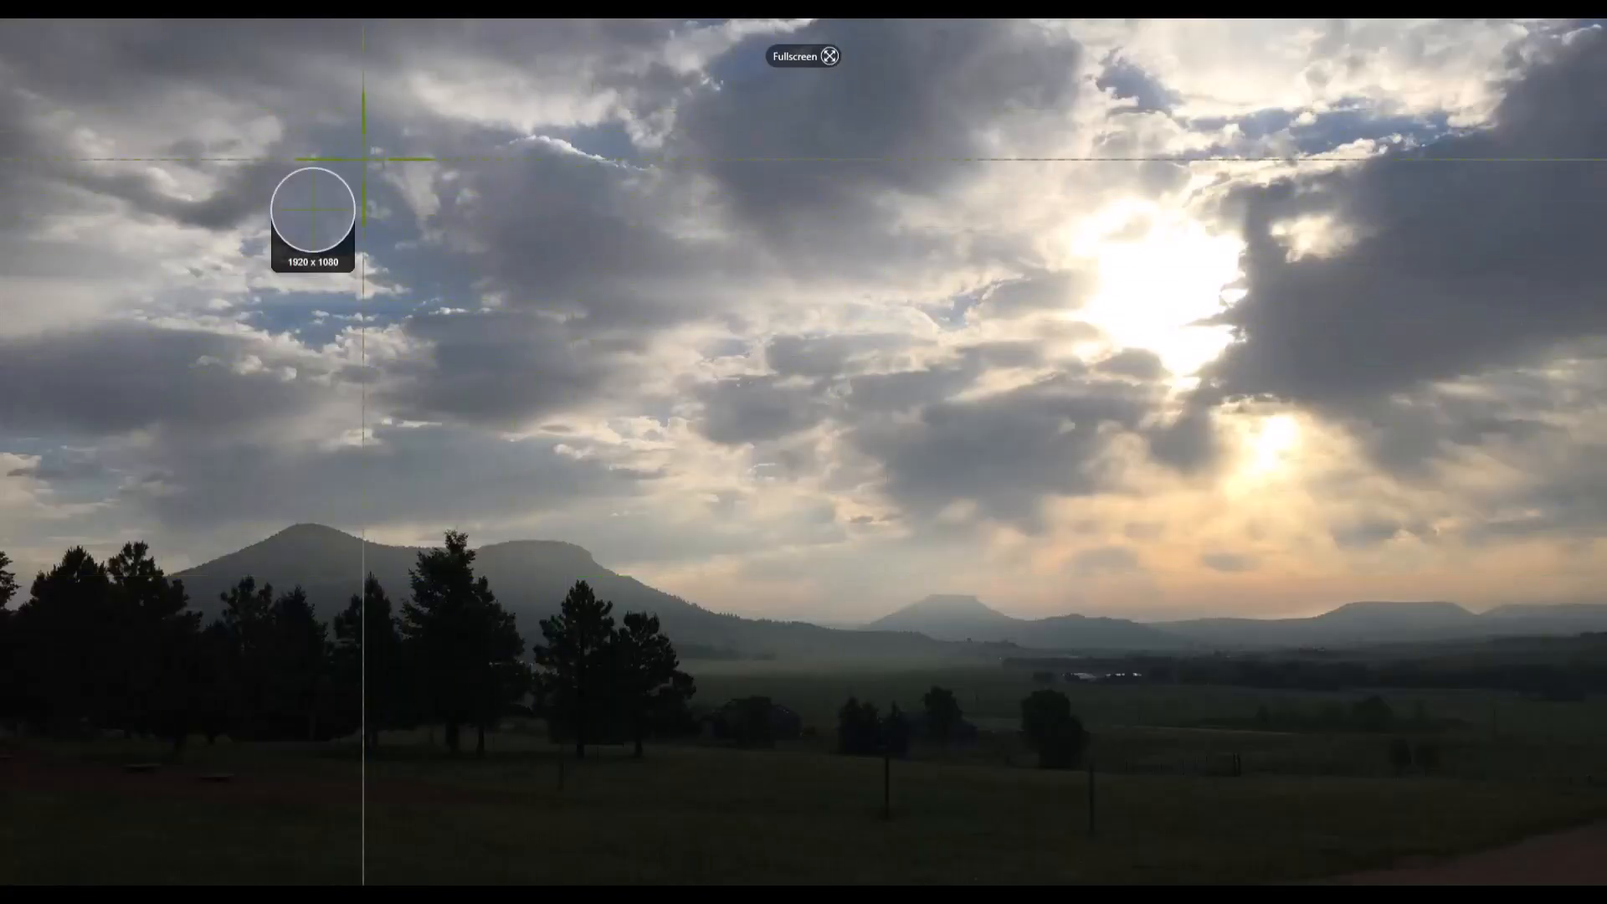
drag(363, 159, 1212, 494)
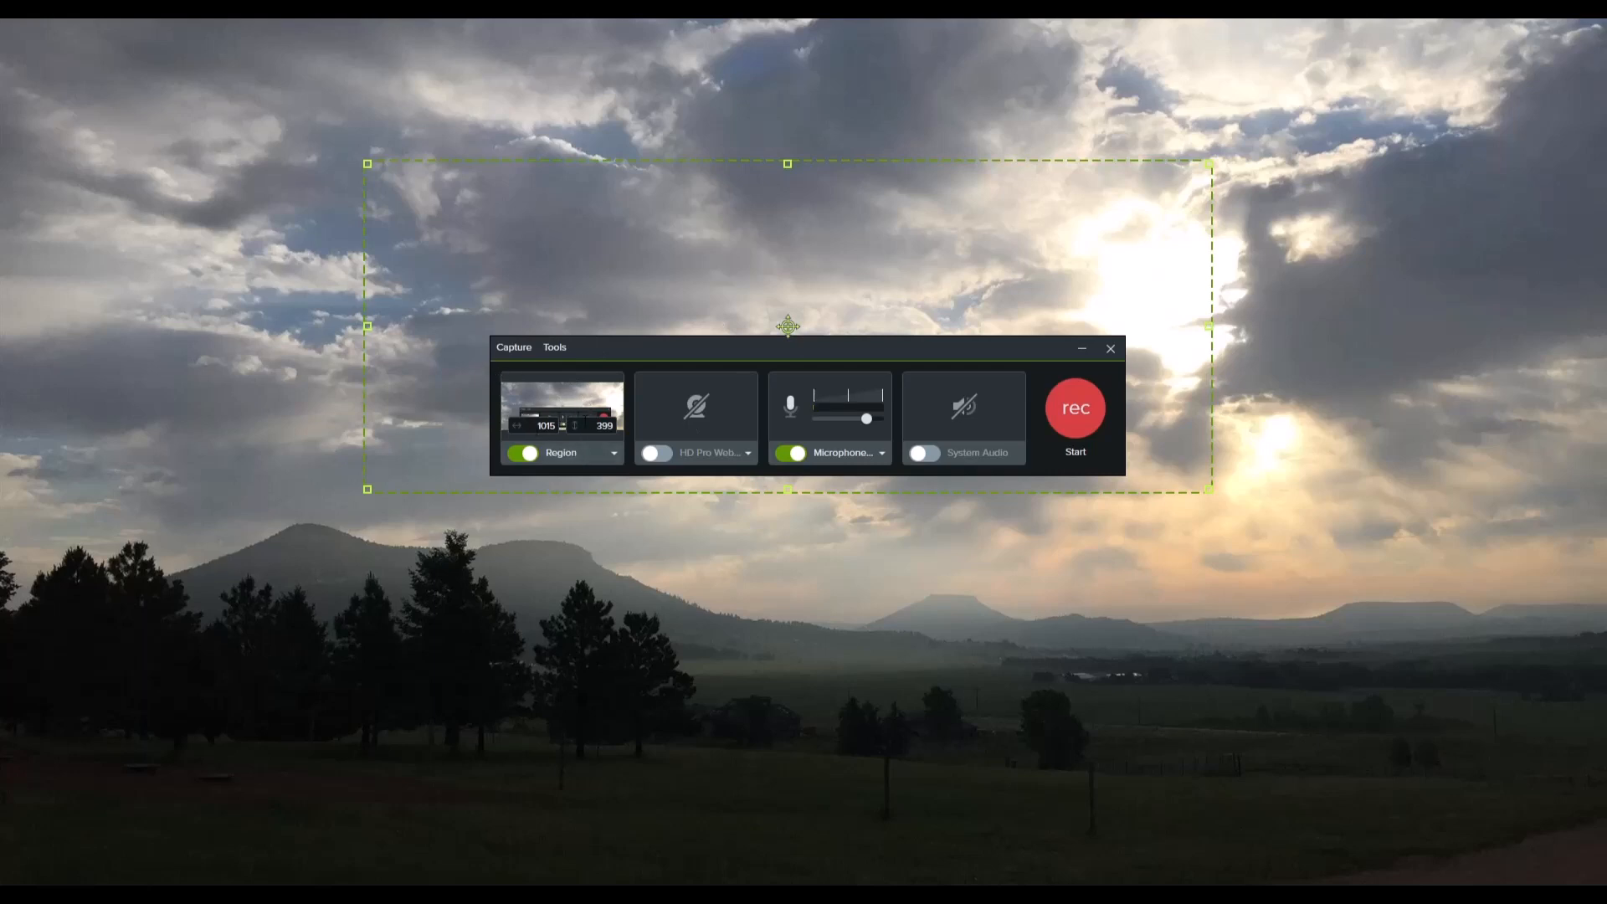
Step: Draw a custom recording region across the full screen width and set its height to 1040 pixels
click(574, 456)
click(580, 578)
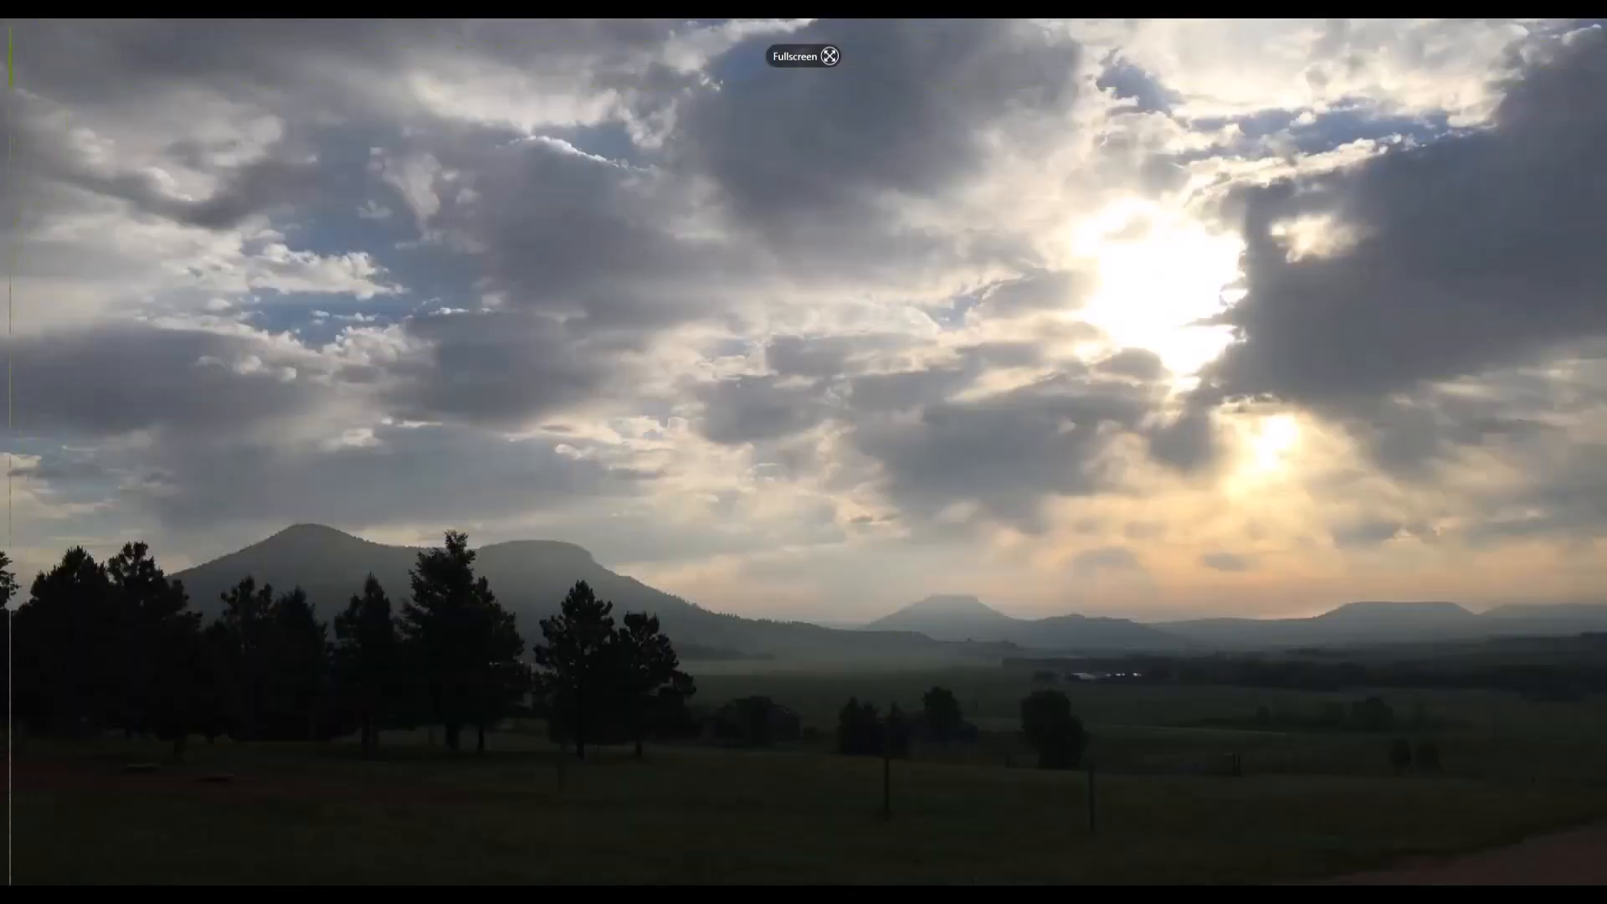
drag(1, 19, 1606, 875)
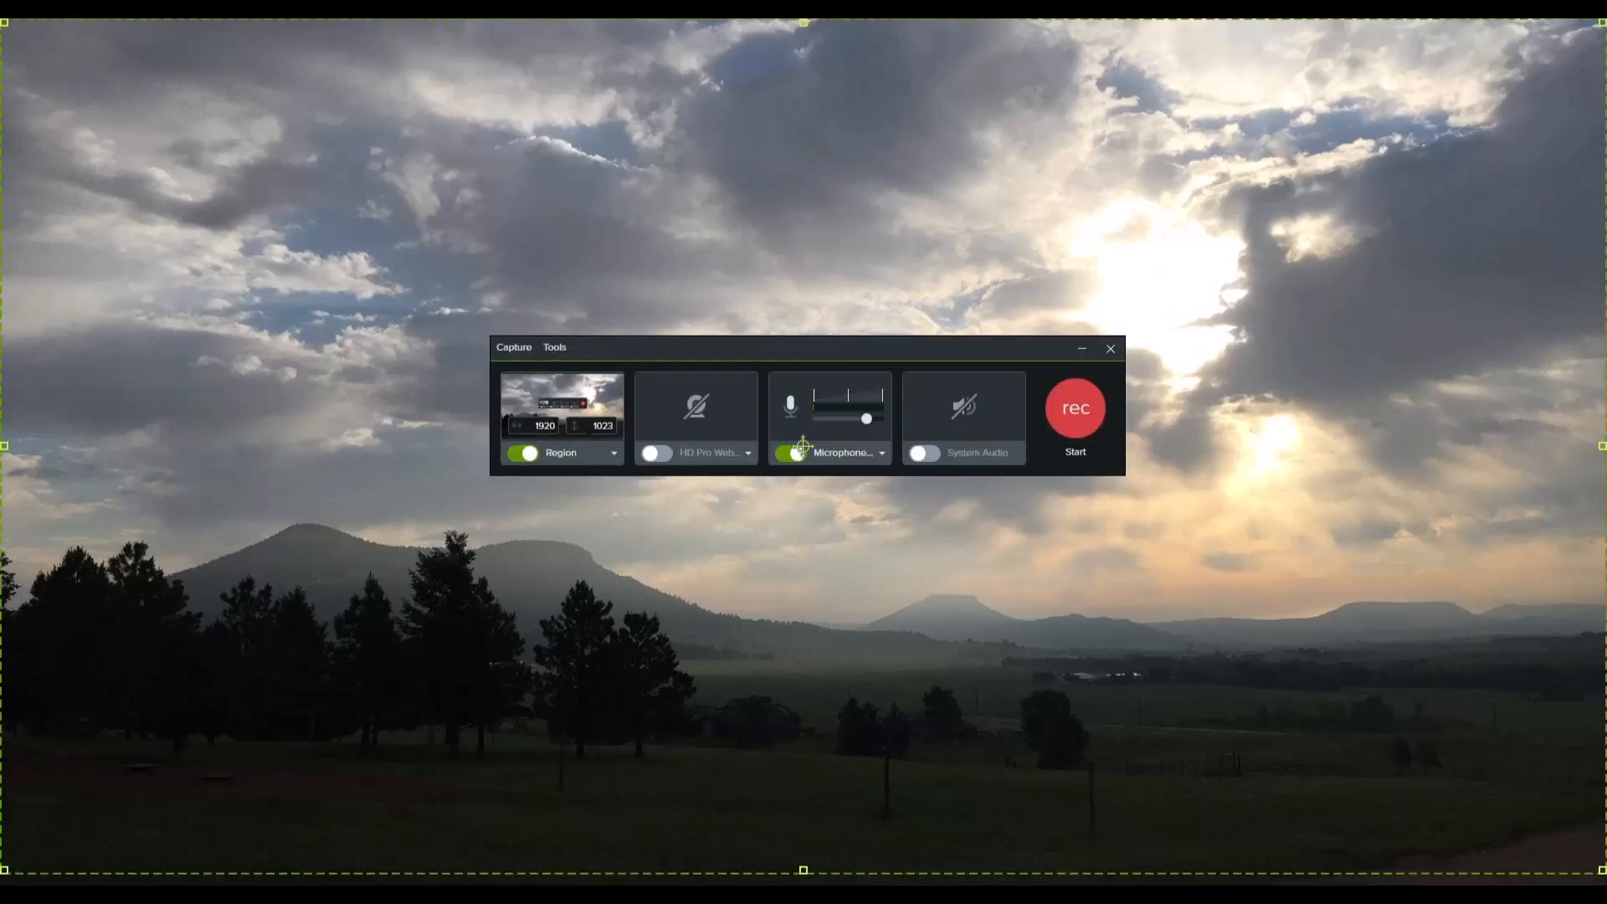
click(602, 426)
text(1040)
key(Return)
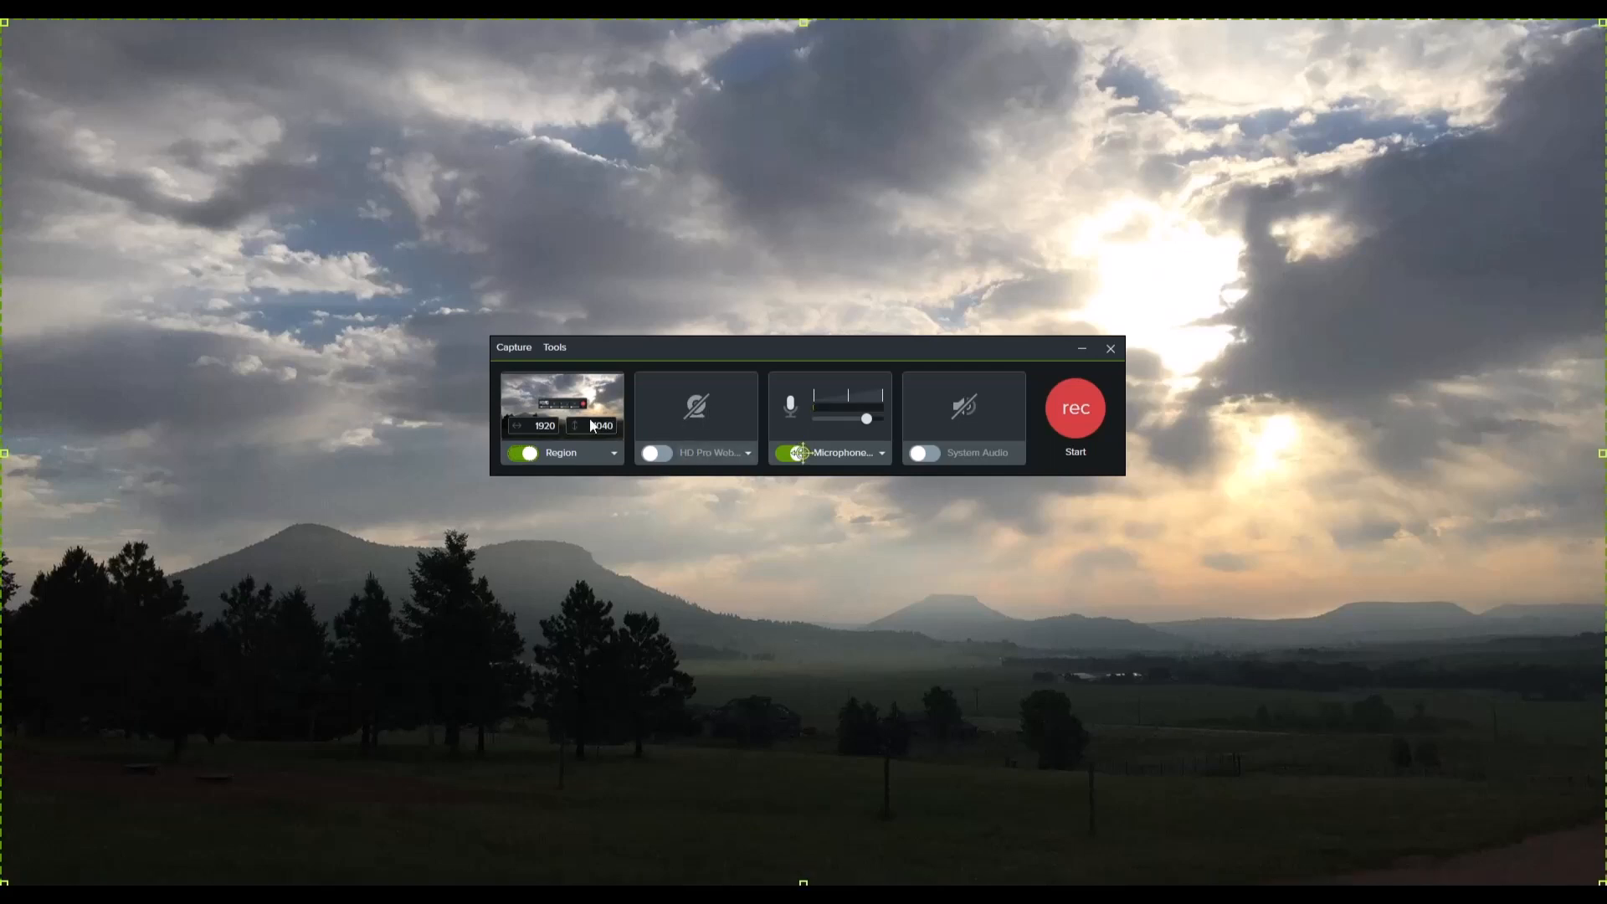
Step: Move the recorder window clear of the region's centre handle and start recording
drag(765, 362, 731, 143)
mouse_move(803, 453)
mouse_down()
mouse_move(993, 459)
mouse_move(783, 463)
mouse_move(860, 464)
mouse_move(806, 429)
mouse_up()
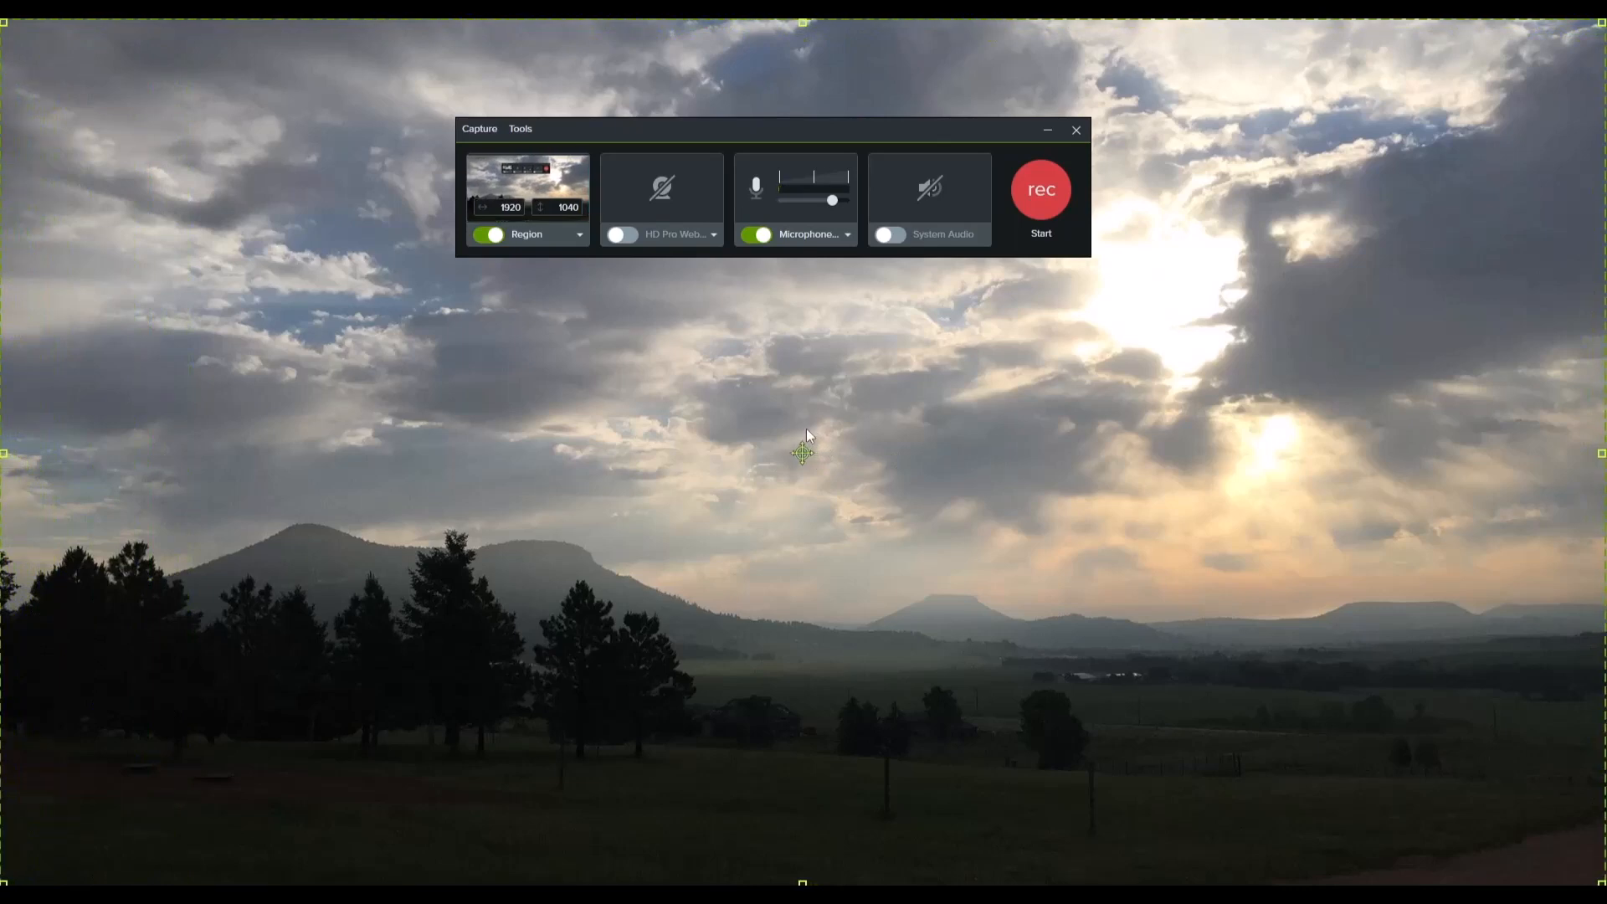
drag(788, 138, 817, 312)
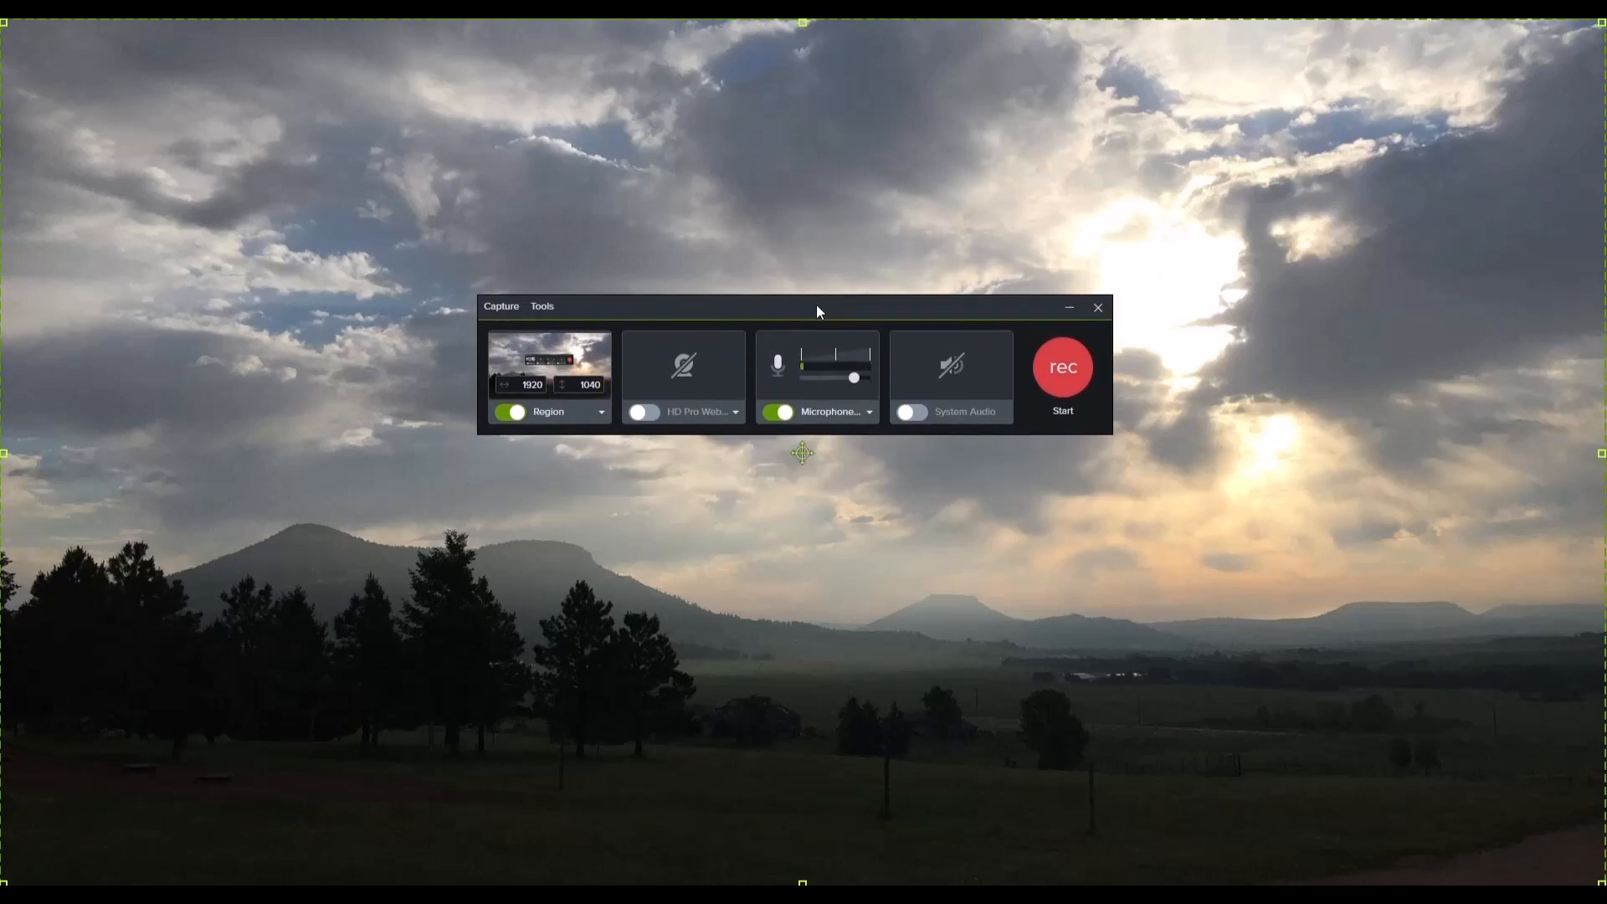
click(1061, 369)
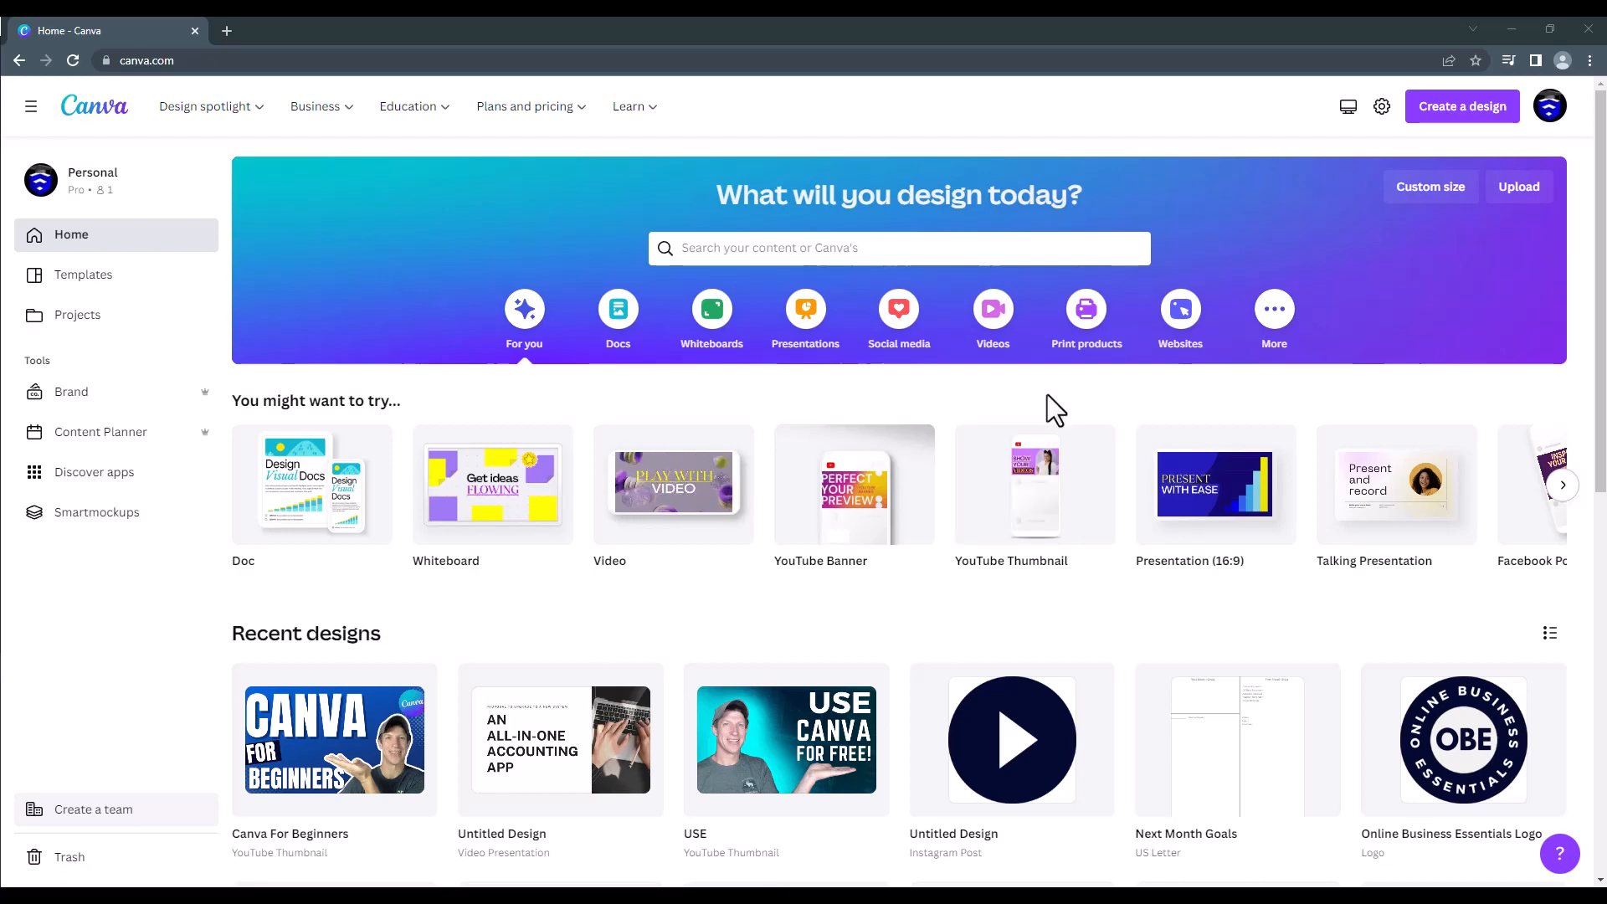
Step: In Canva, create a YouTube Thumbnail from the red Breaking News template, with the text YOUTUBE and THUMBNAIL and the uploaded presenter photo
click(1041, 484)
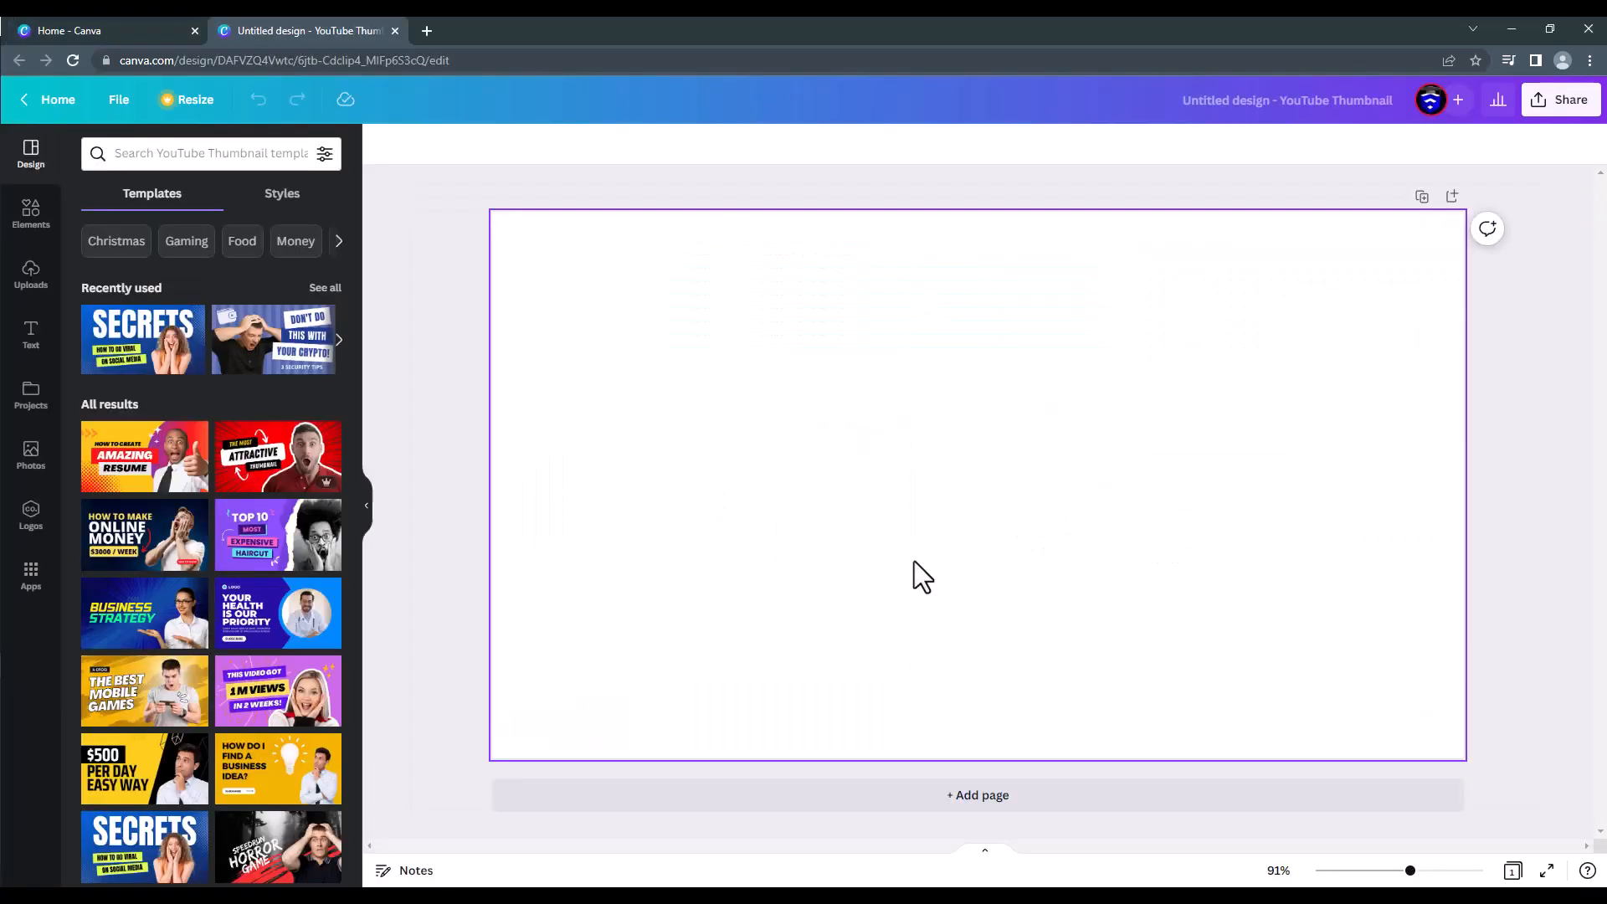
scroll(209, 544, down, 6)
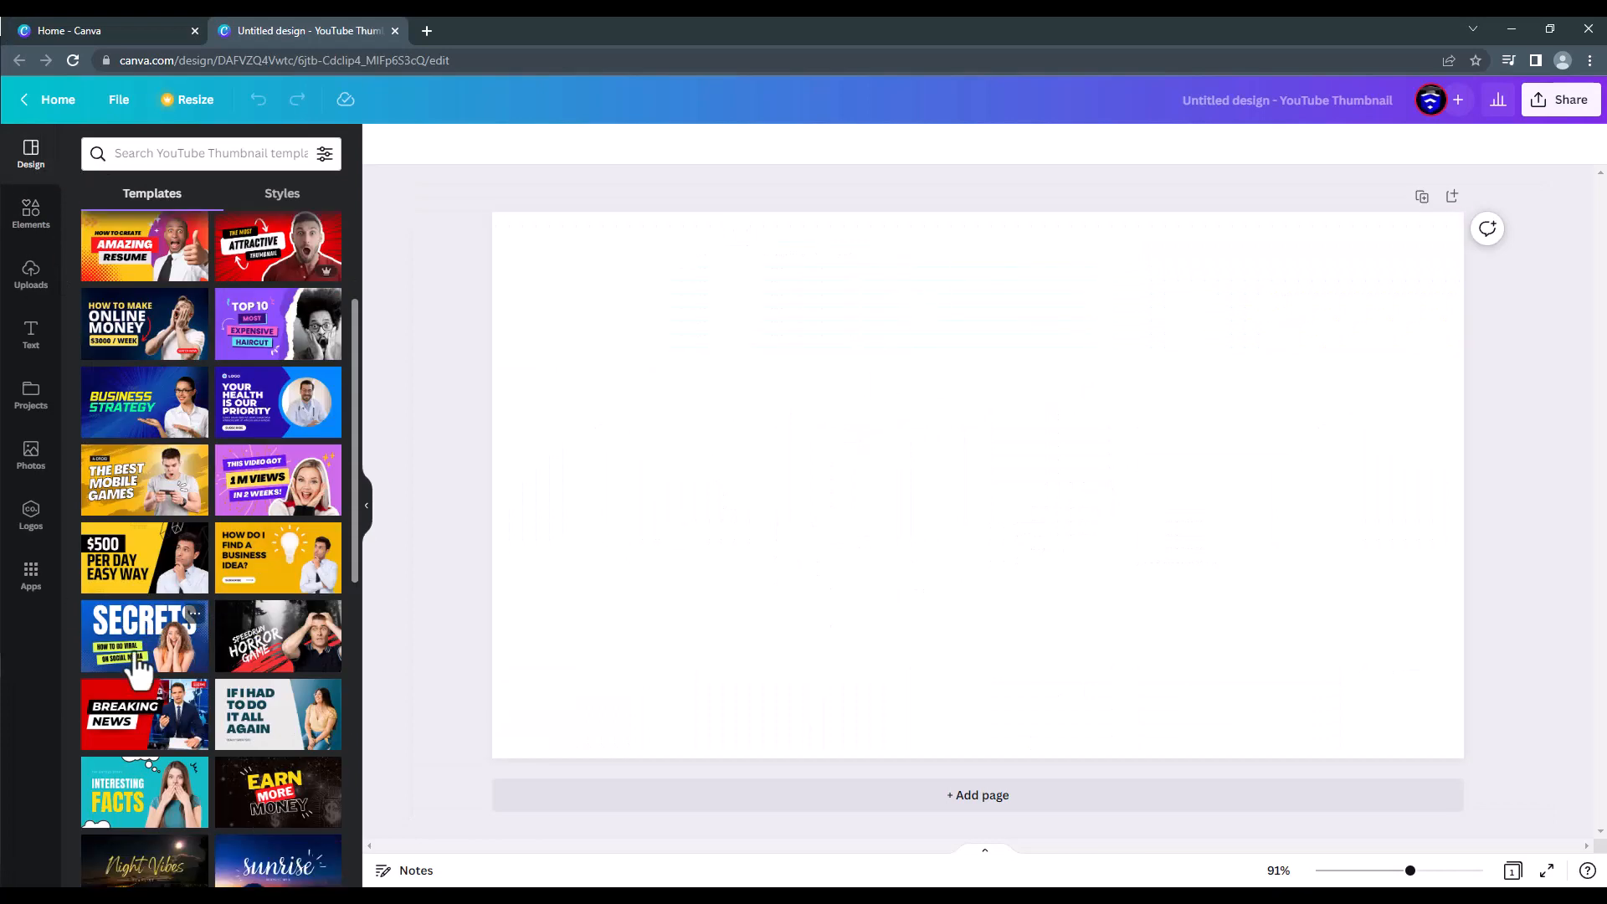
click(144, 423)
double_click(872, 422)
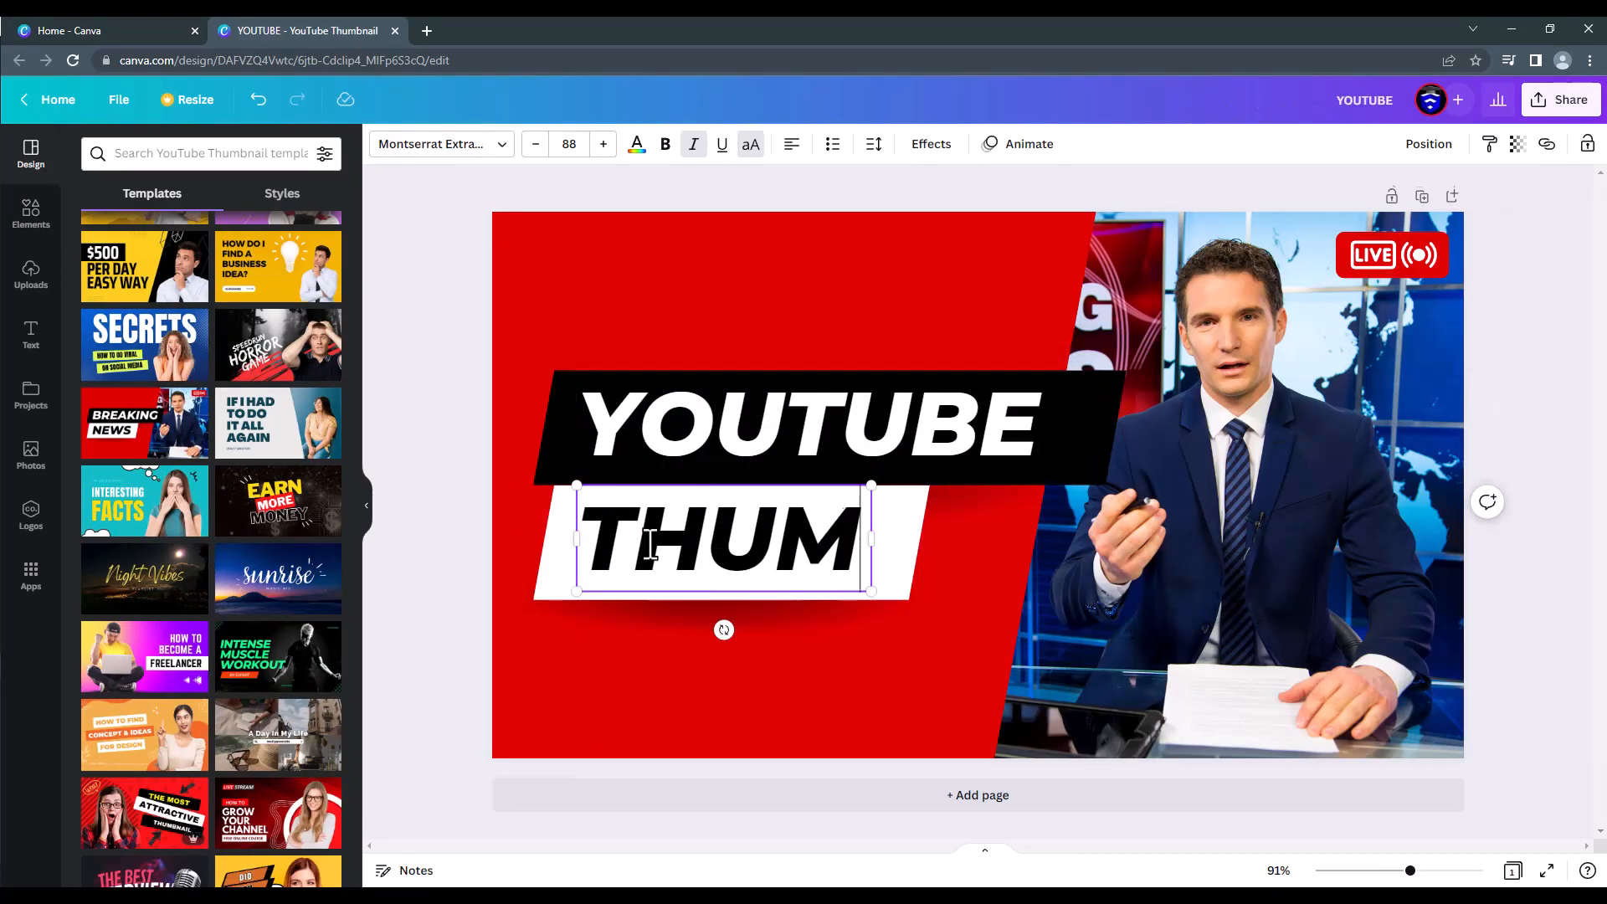
text(BNAIL)
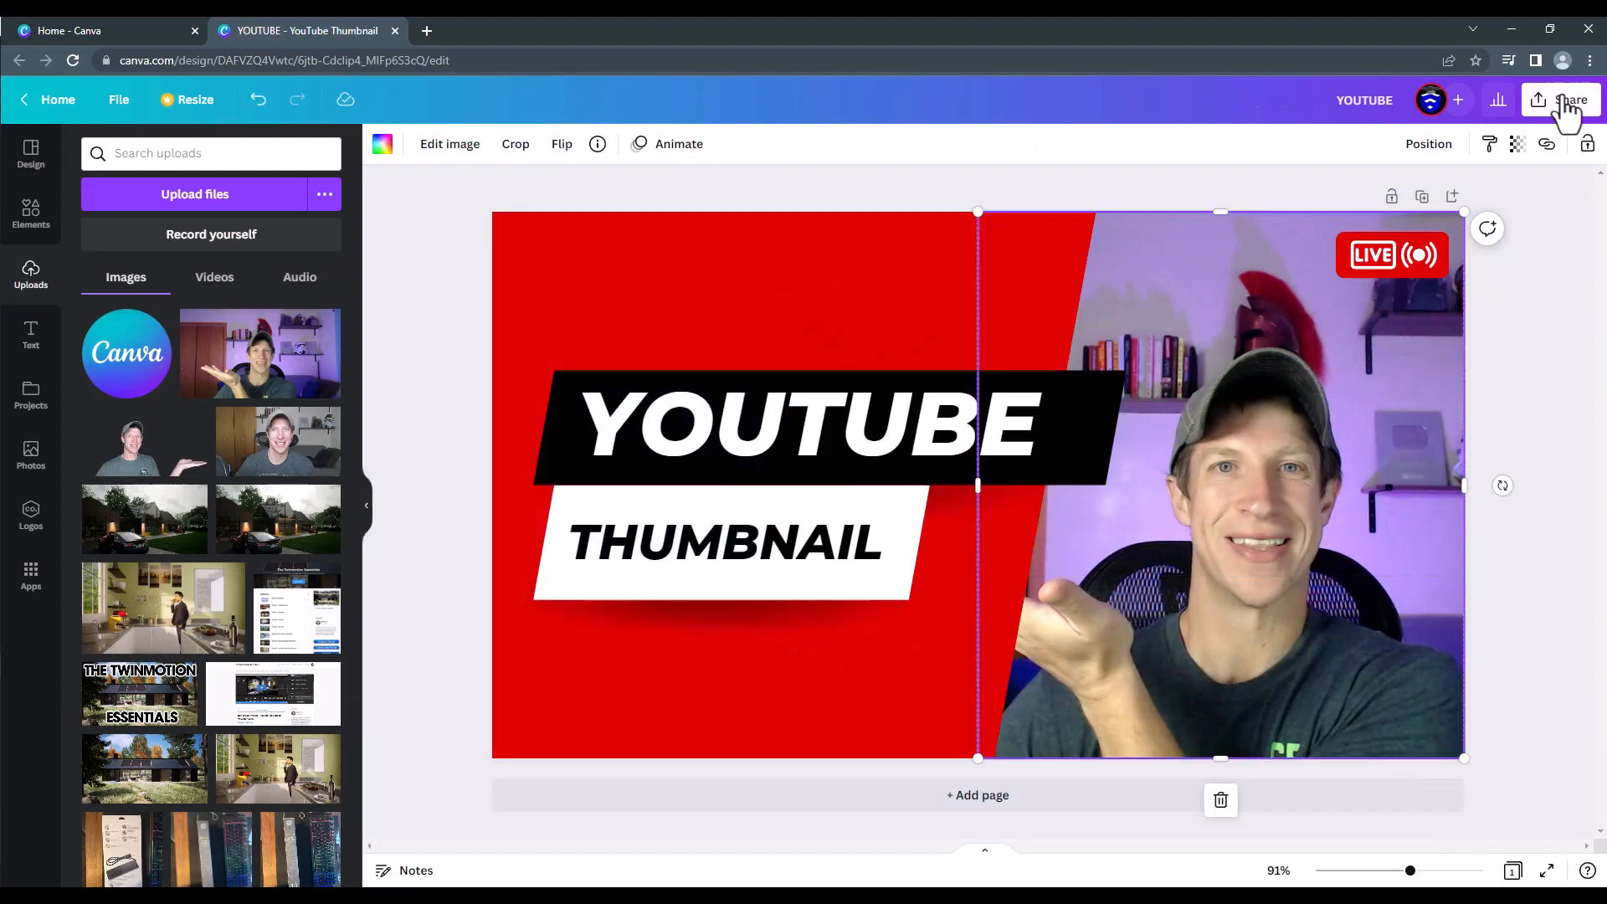
Step: Download the finished YouTube thumbnail as a PNG file
click(1561, 99)
click(1424, 427)
click(168, 861)
click(1347, 92)
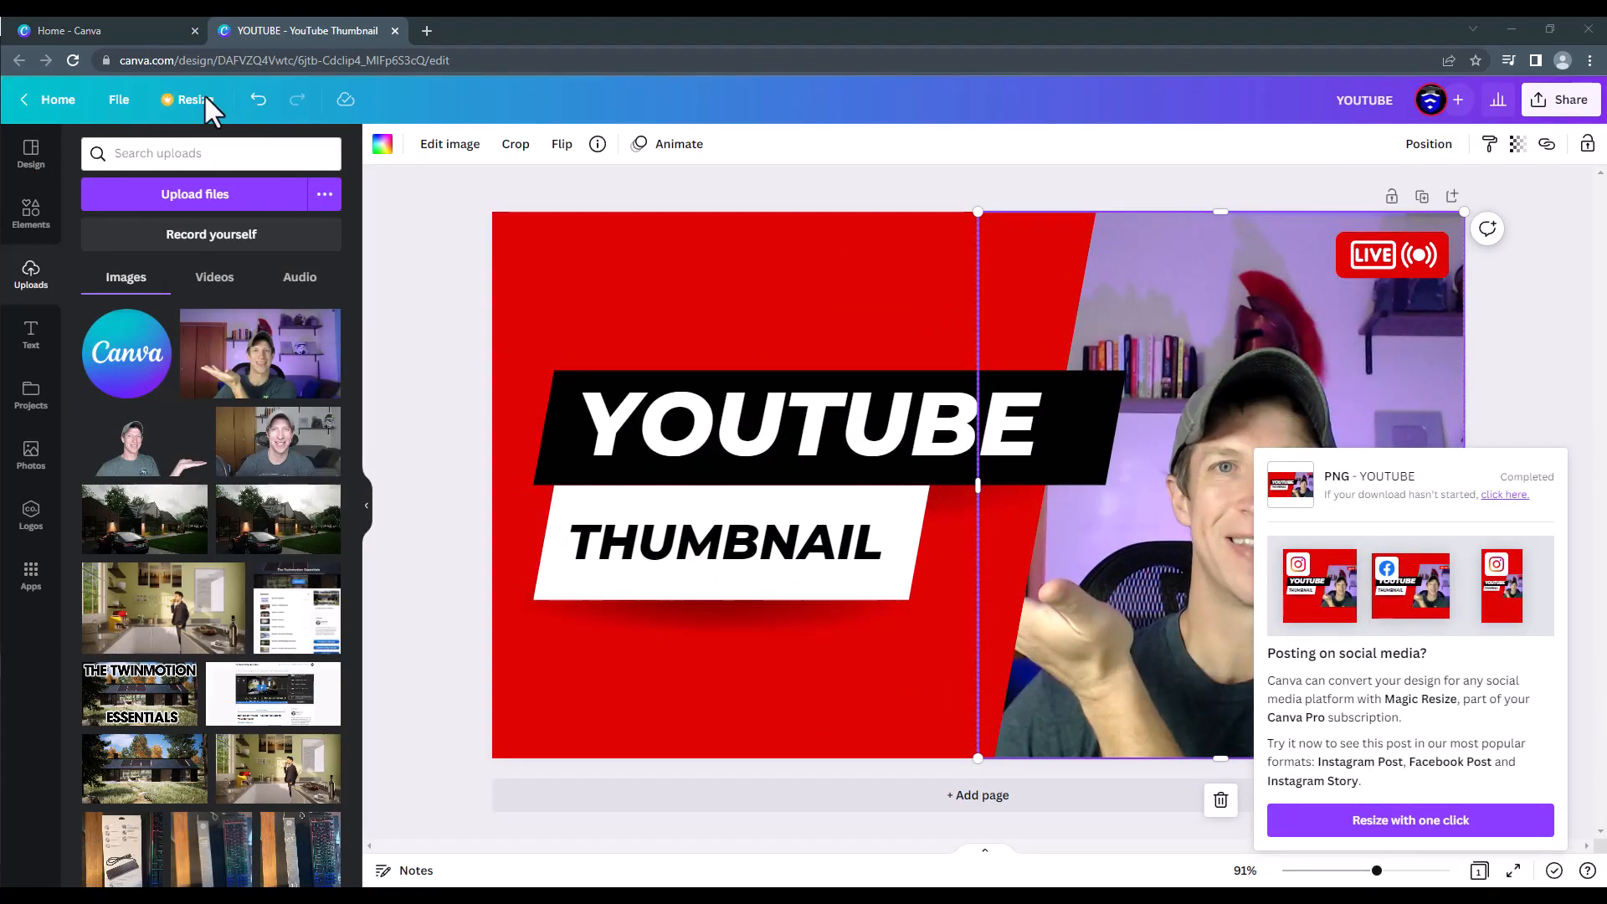
Step: Stop the screen recording to bring it into Camtasia, and place the playhead at the start of the timeline
click(1529, 392)
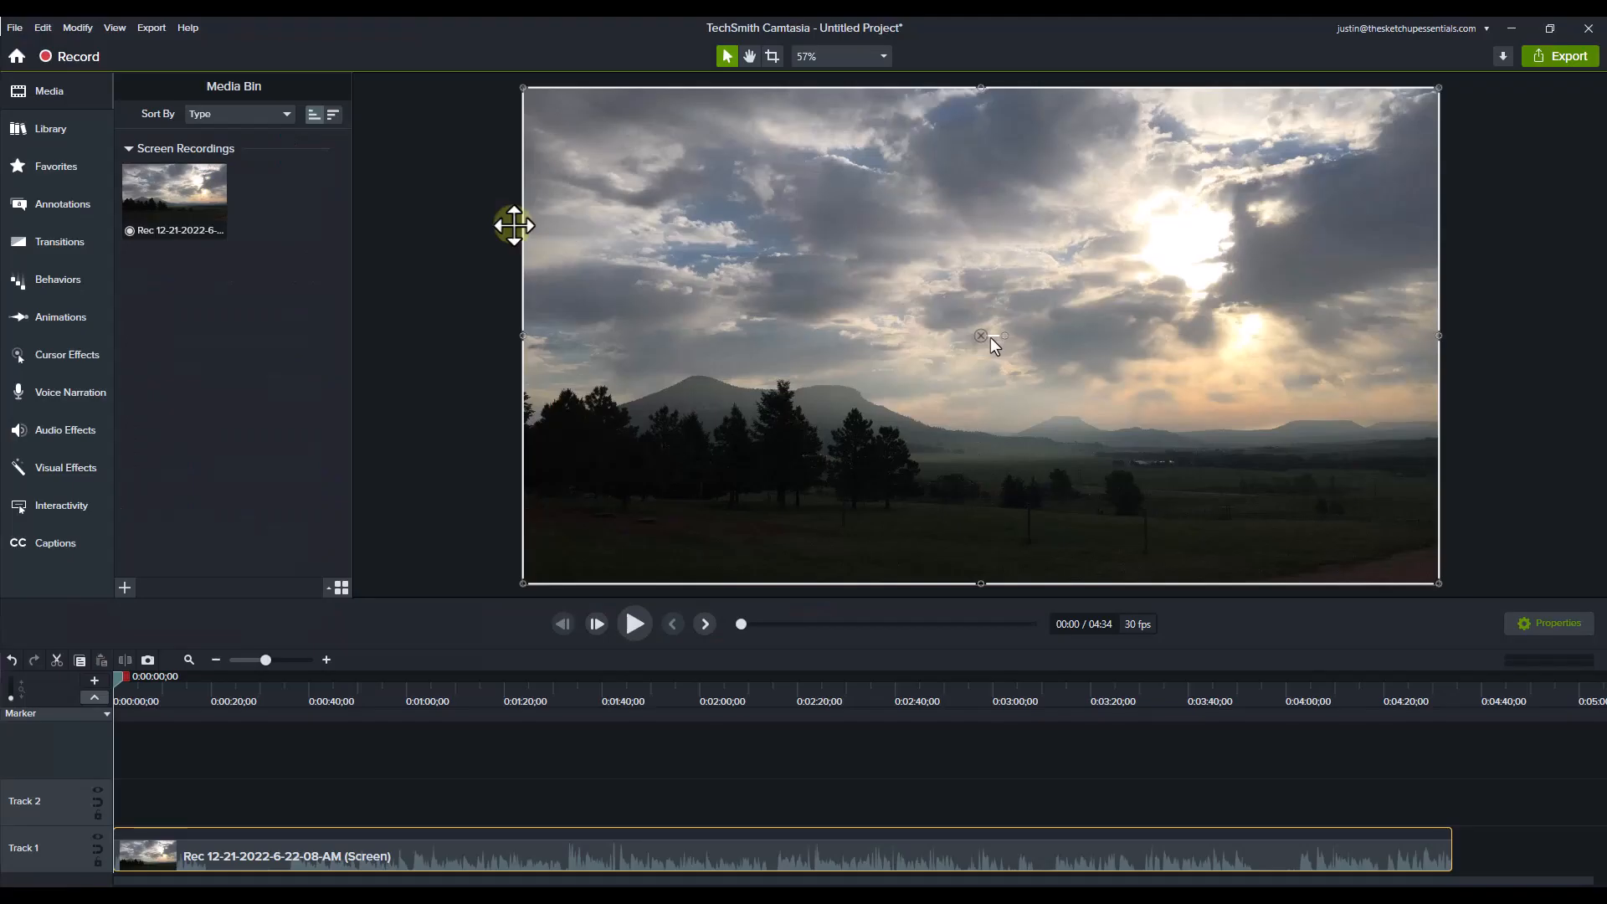
drag(249, 697, 82, 708)
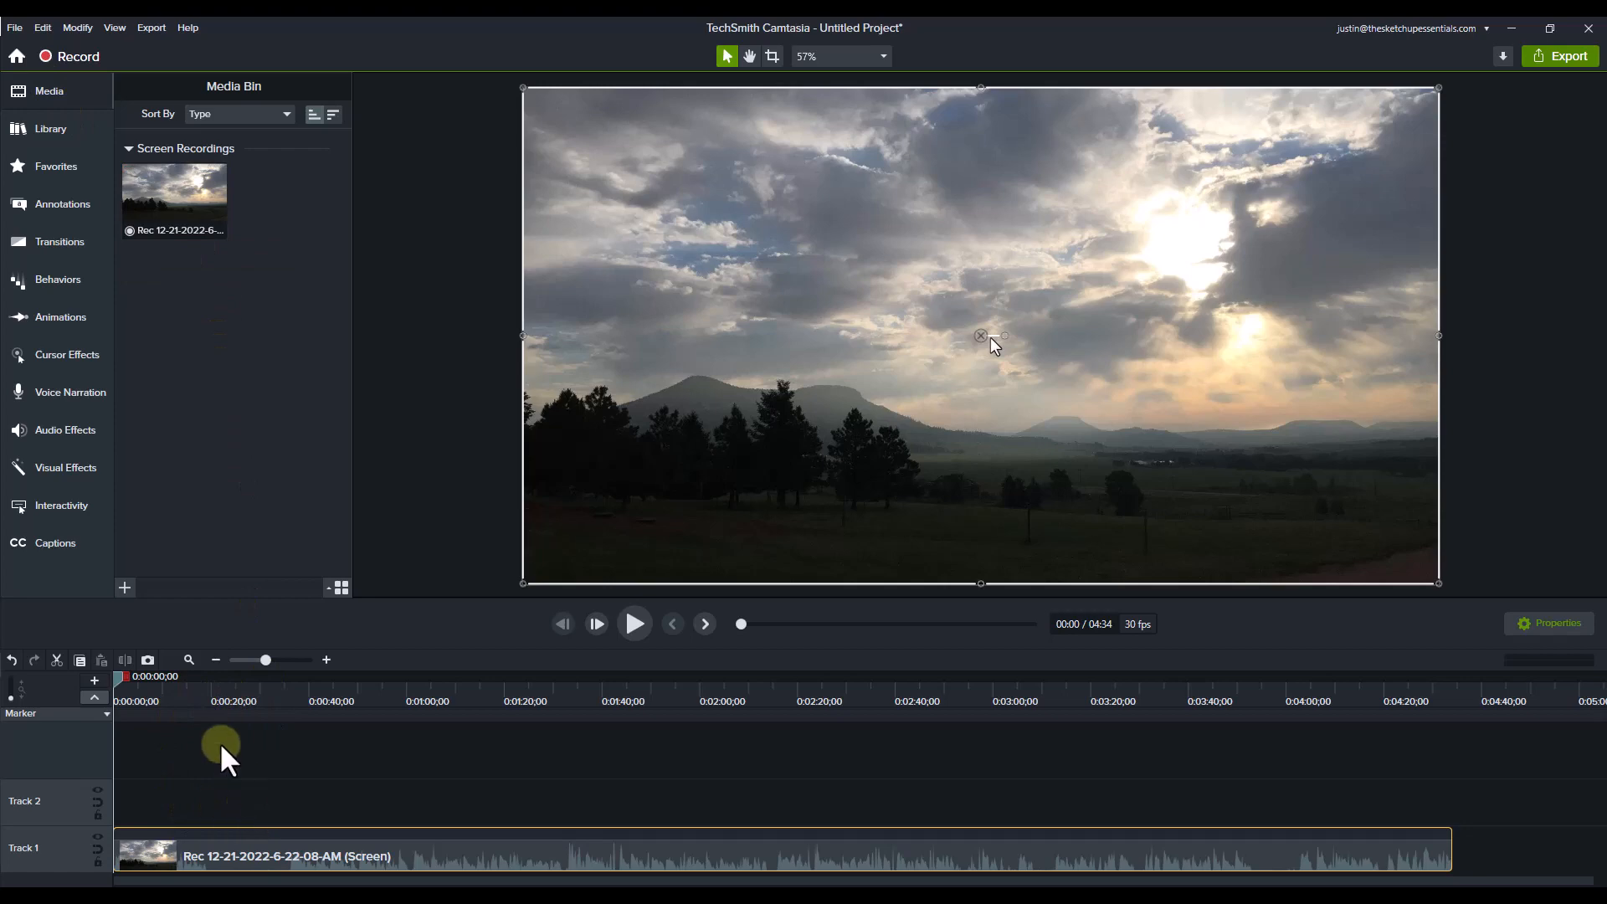
Step: Scrub and play through the first minute of the recording to examine the spoken introduction and its false starts
drag(163, 698, 290, 792)
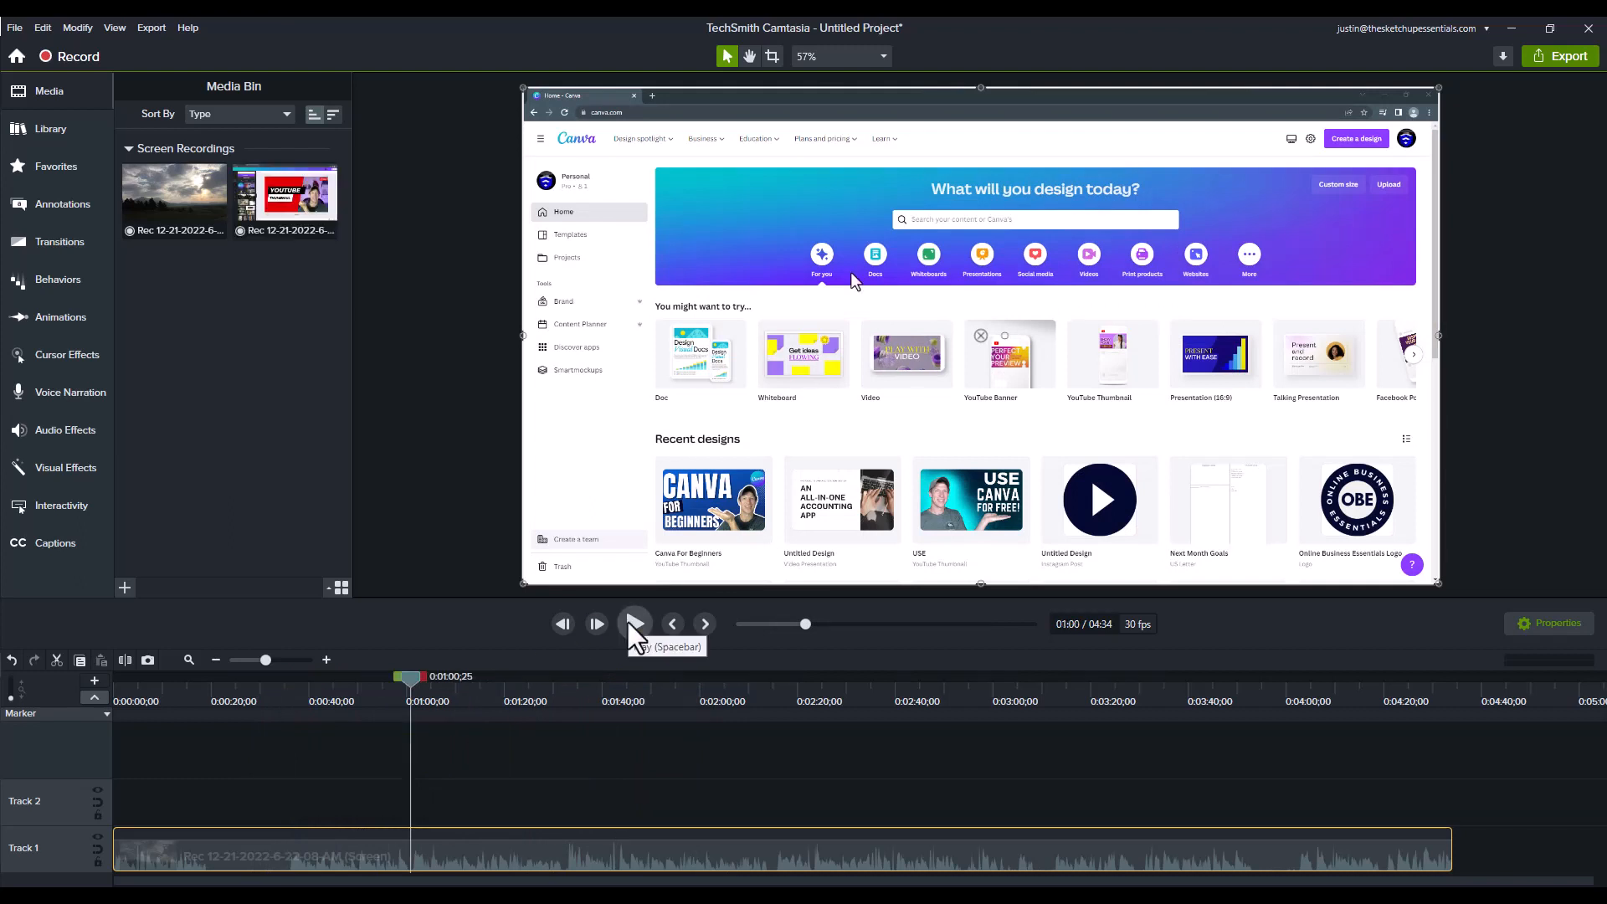
click(628, 621)
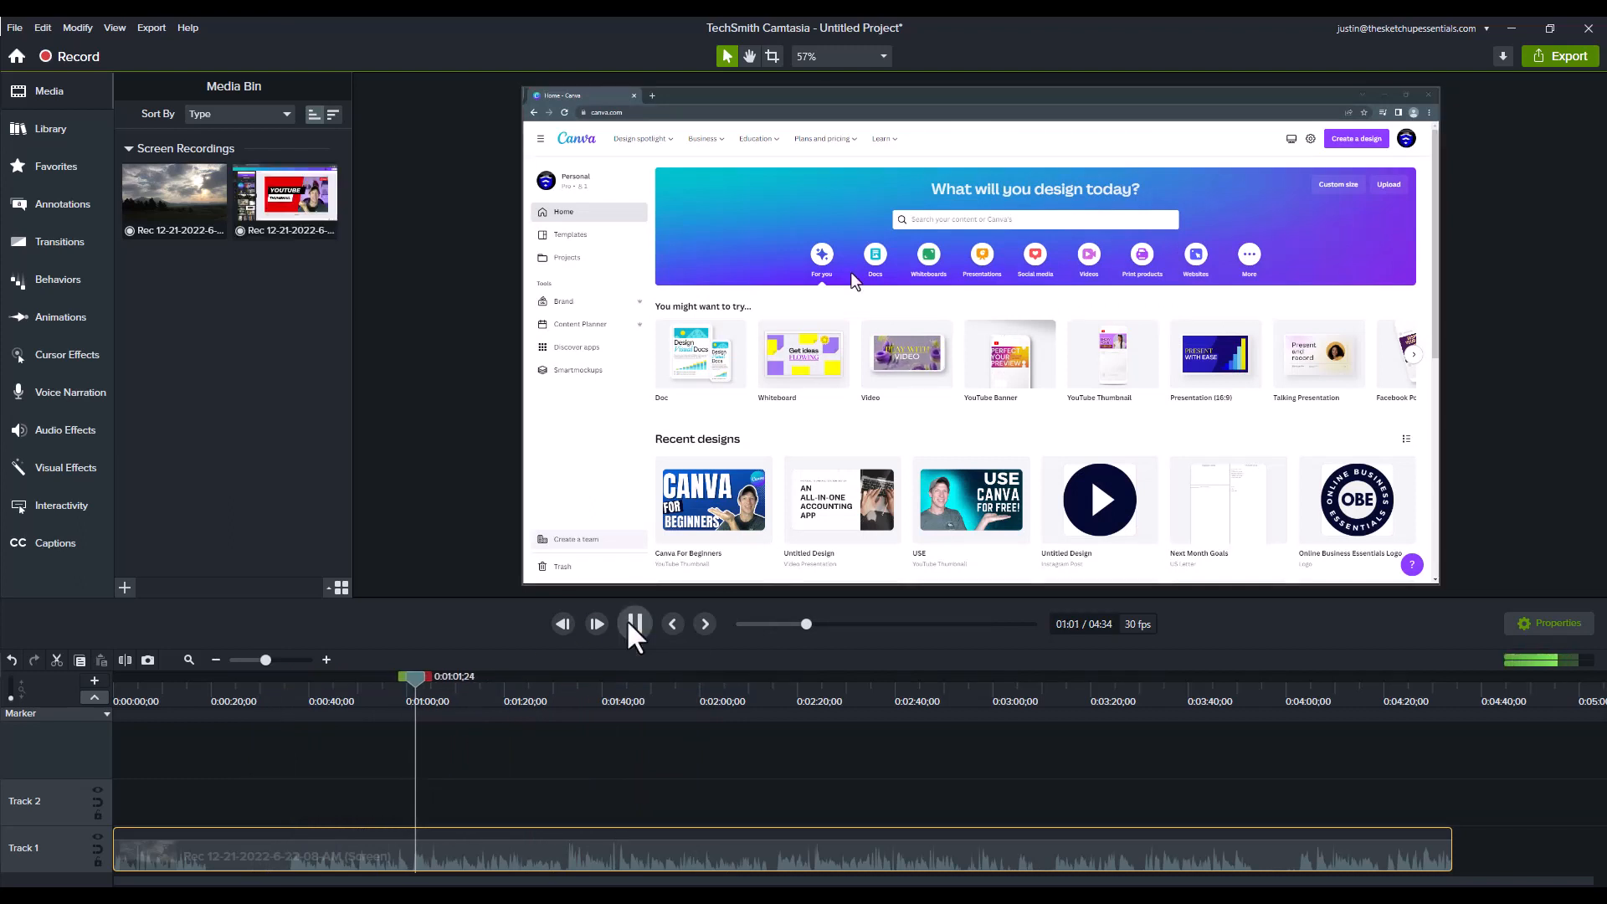
click(628, 621)
drag(397, 691, 317, 723)
scroll(455, 792, up, 3)
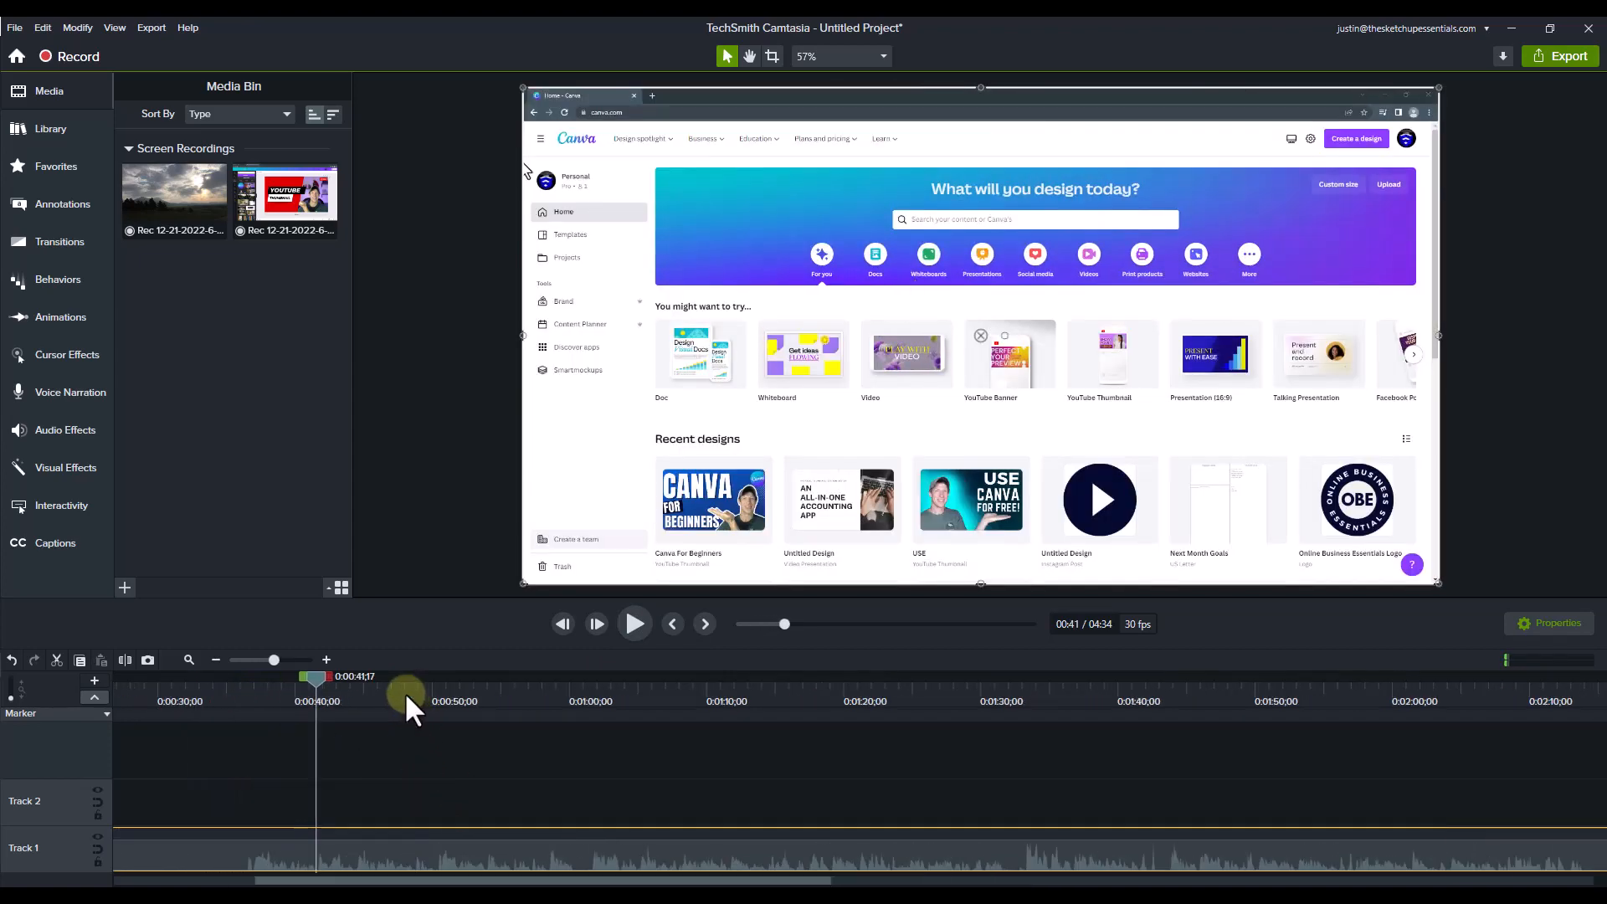
drag(404, 692, 430, 691)
click(634, 623)
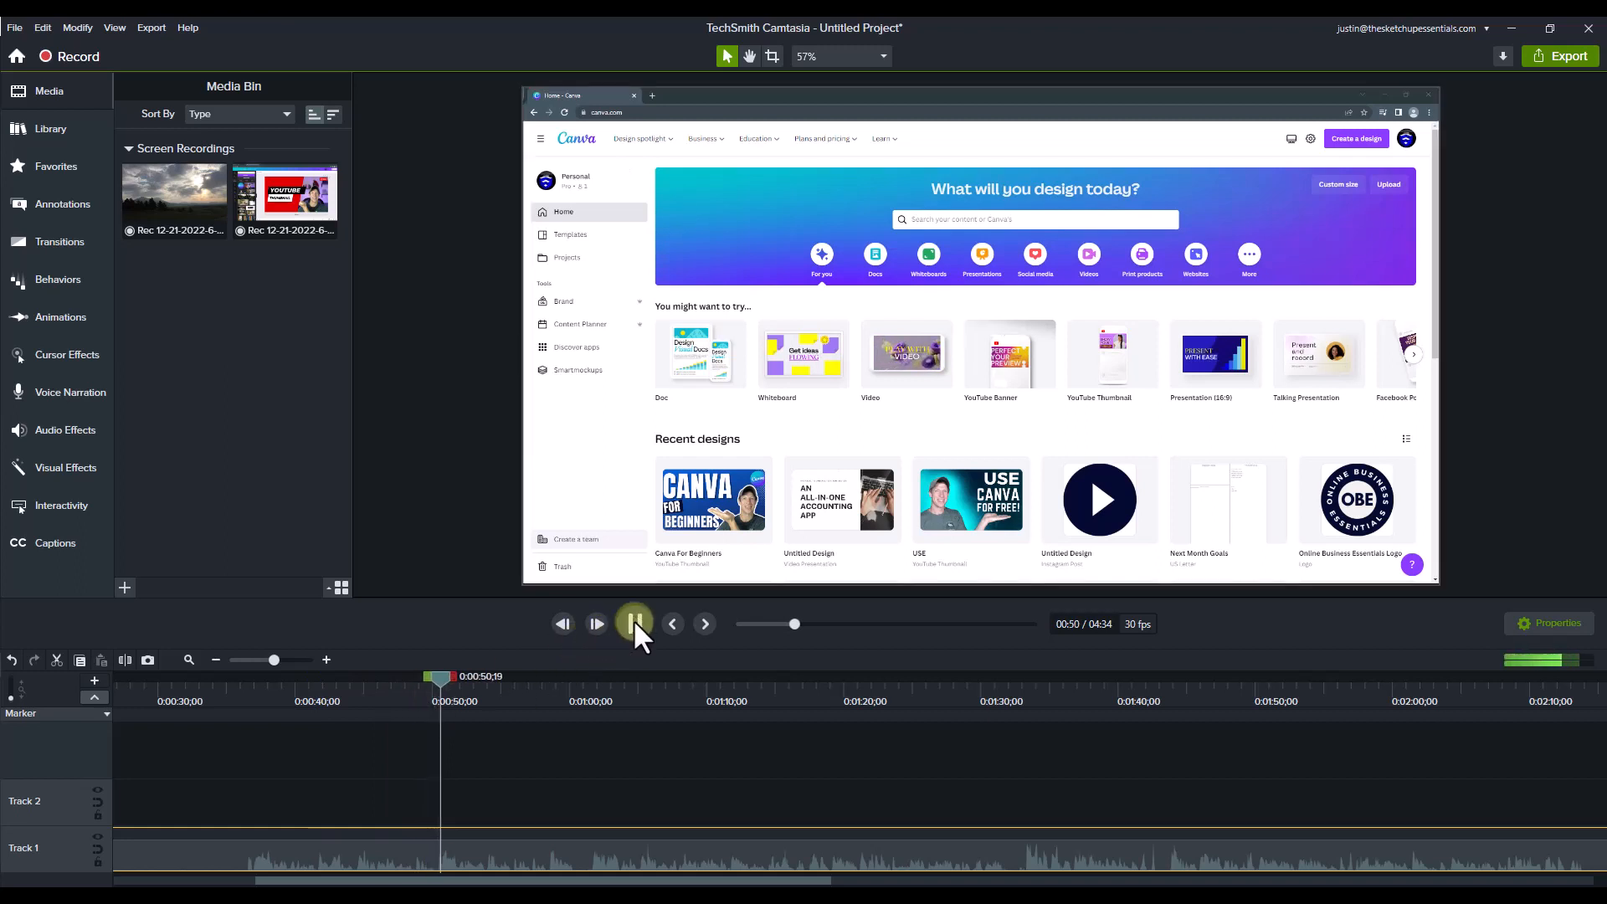
click(634, 624)
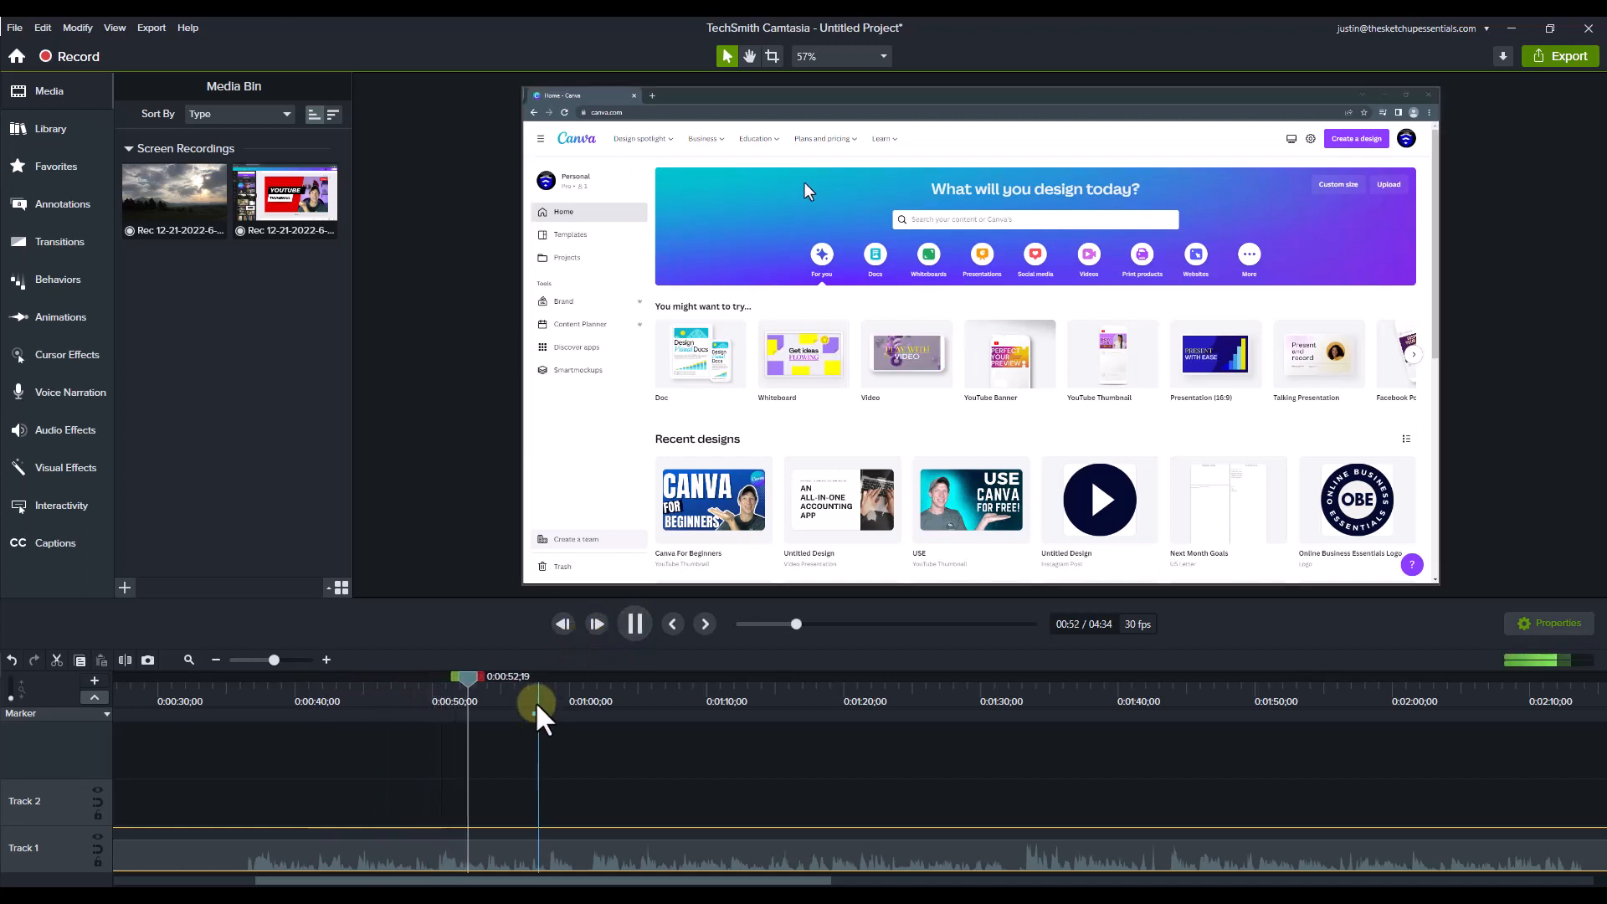
Step: Play further sections of the recording and place the playhead at 0:01:21;21, where the usable introduction begins
drag(537, 704, 596, 696)
click(634, 624)
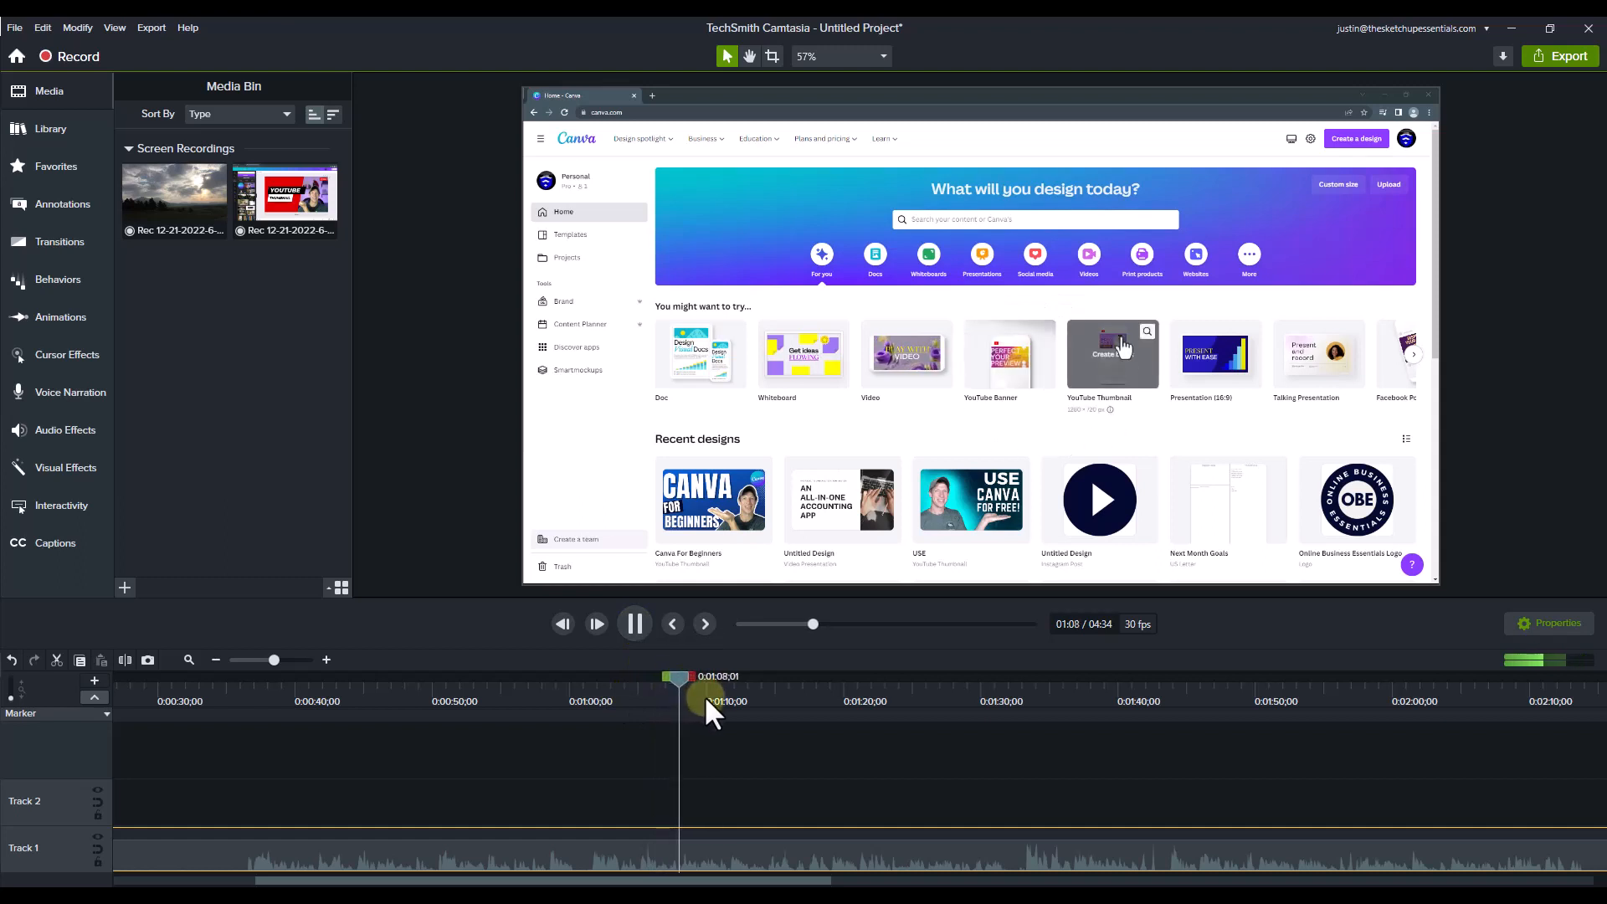
drag(705, 695, 791, 711)
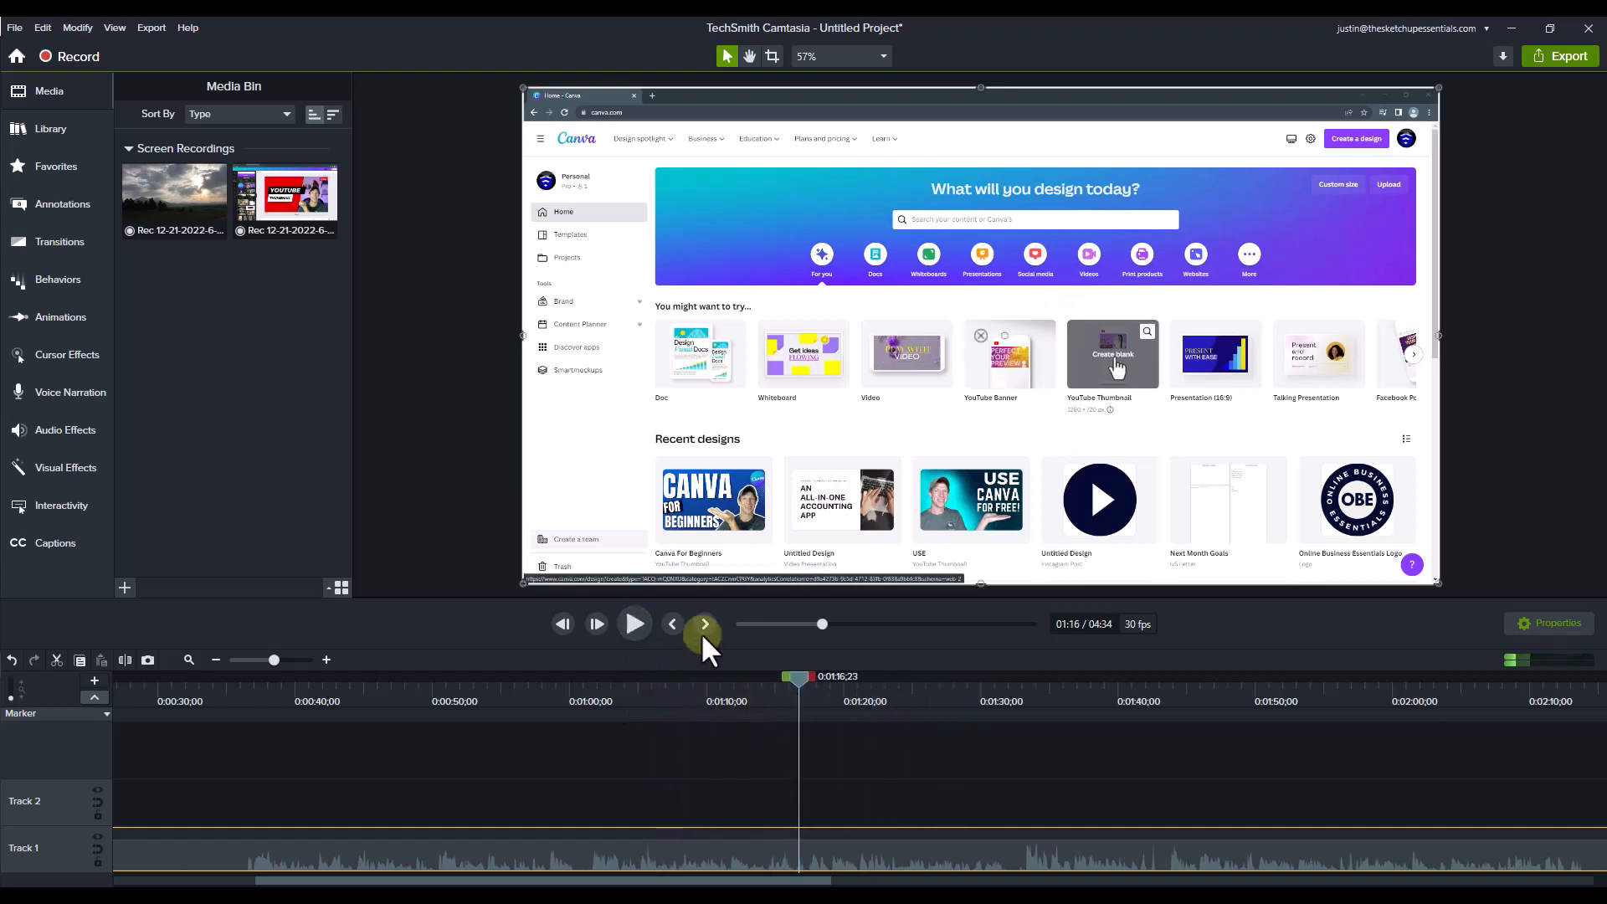
click(638, 620)
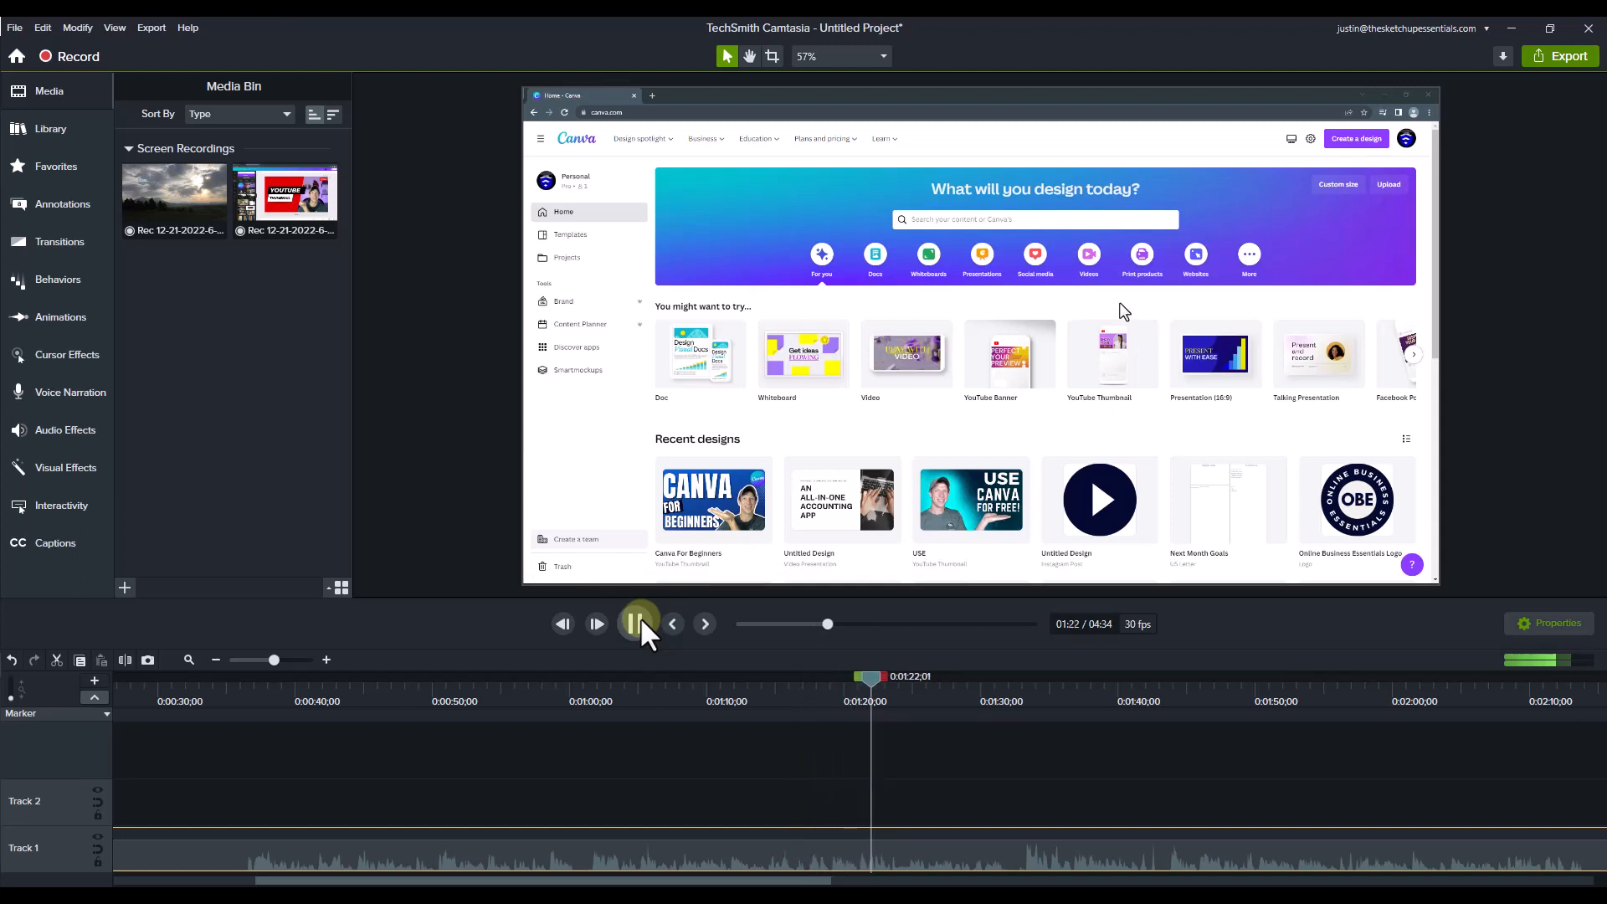
click(635, 623)
click(867, 703)
drag(865, 697, 868, 700)
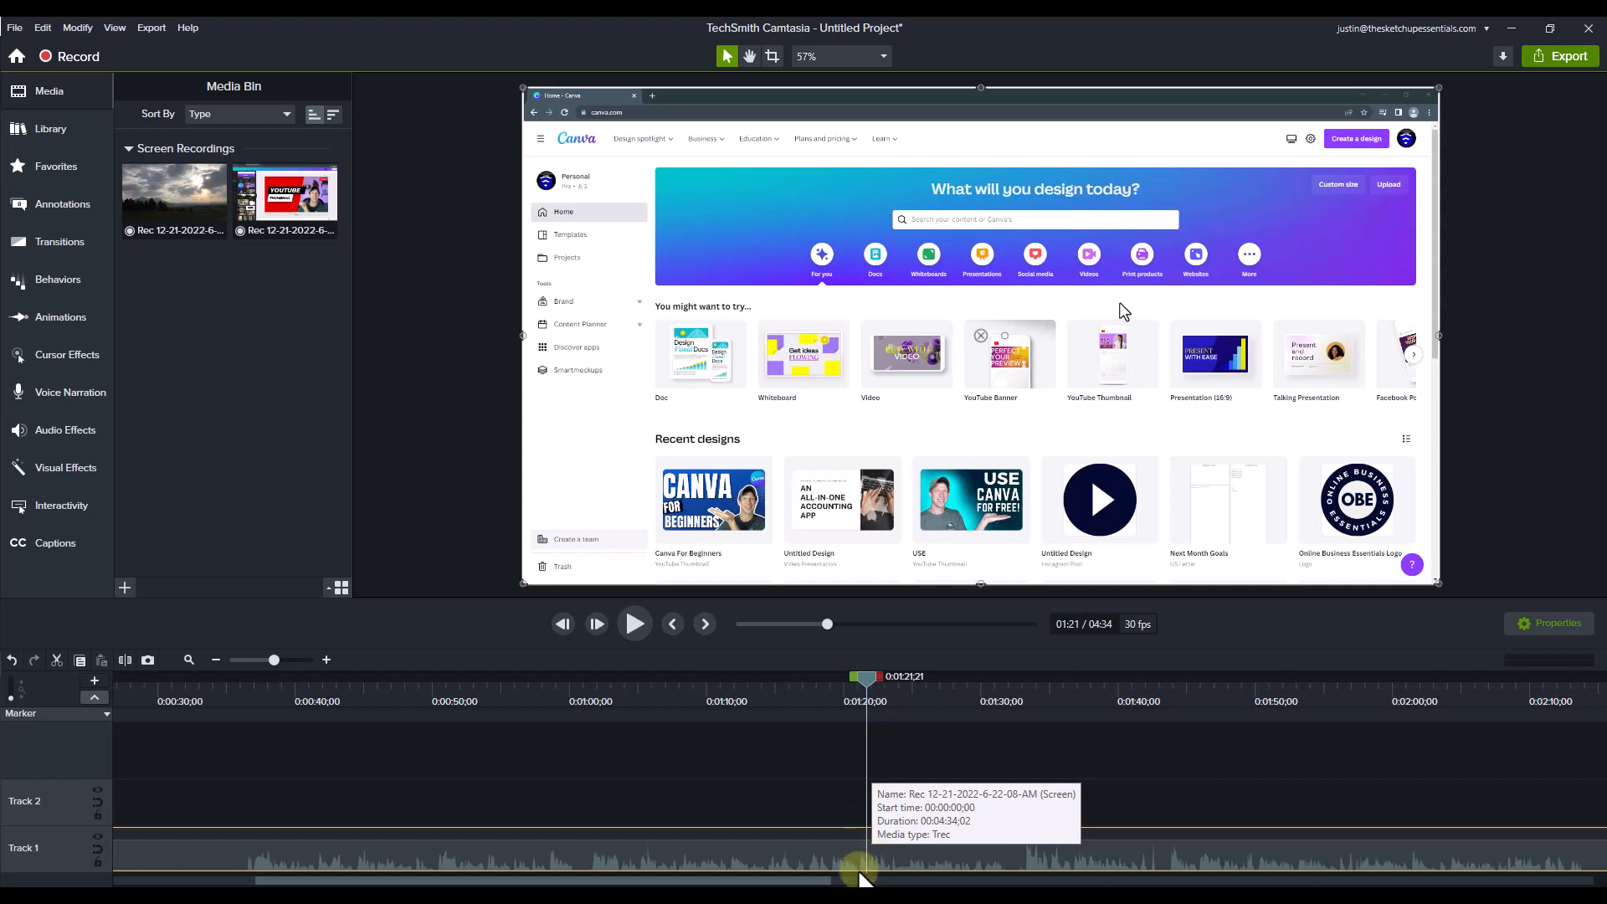
Step: Split the recording on Track 1 at 0:01:21;21
drag(744, 881, 775, 862)
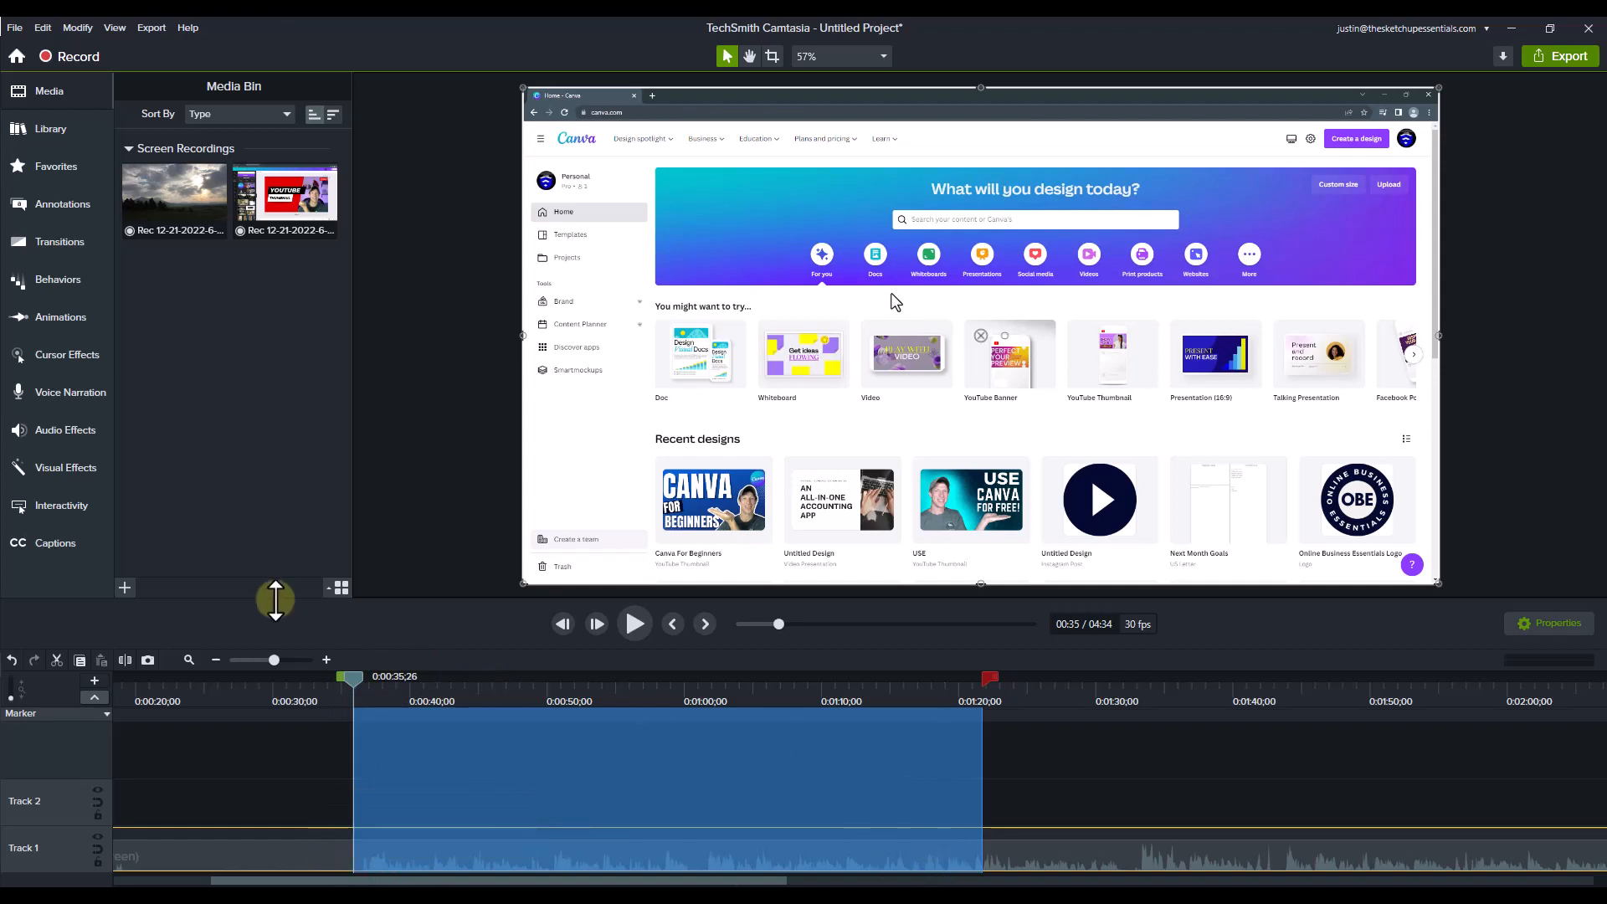
drag(352, 691, 990, 708)
drag(347, 686, 970, 710)
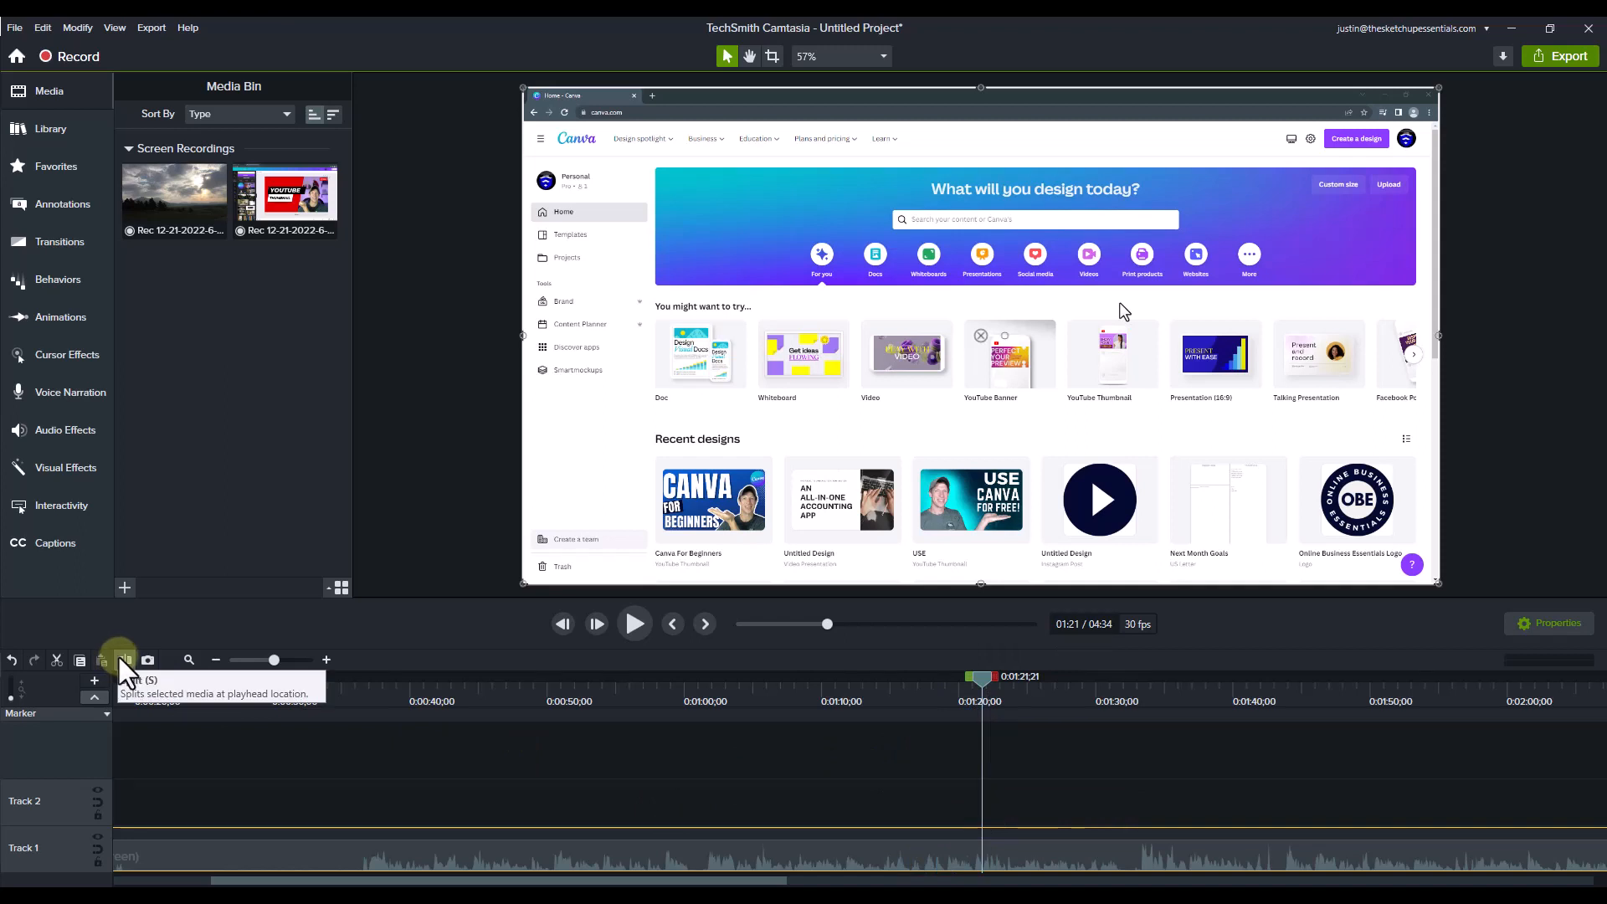
key(s)
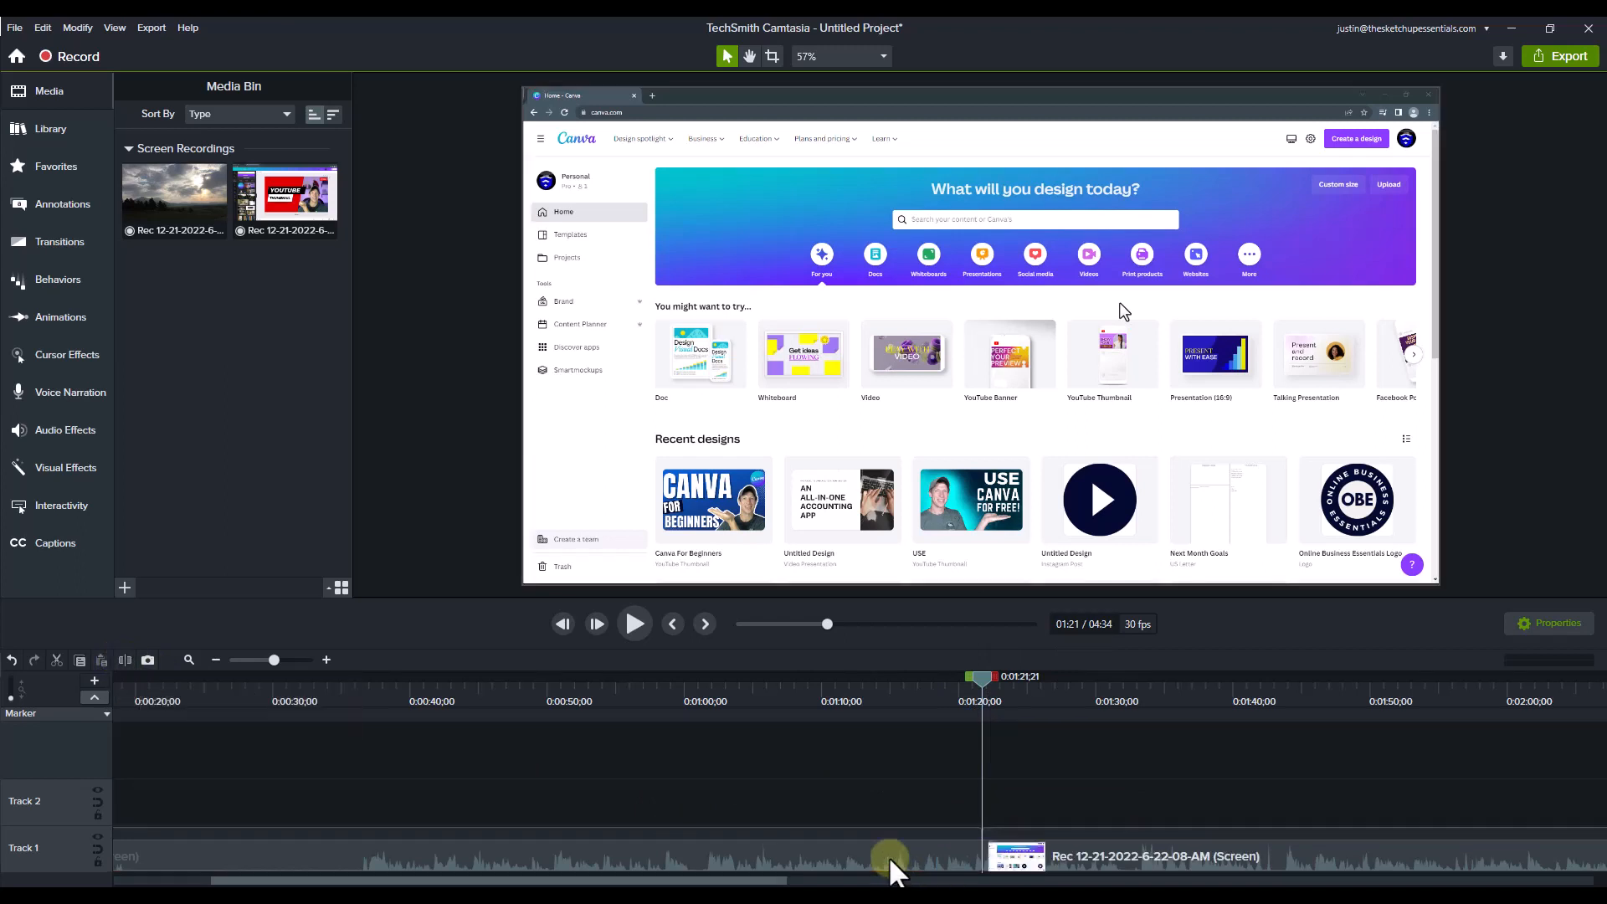
Step: Move the unwanted clip before the split up to Track 2 and delete it
click(929, 869)
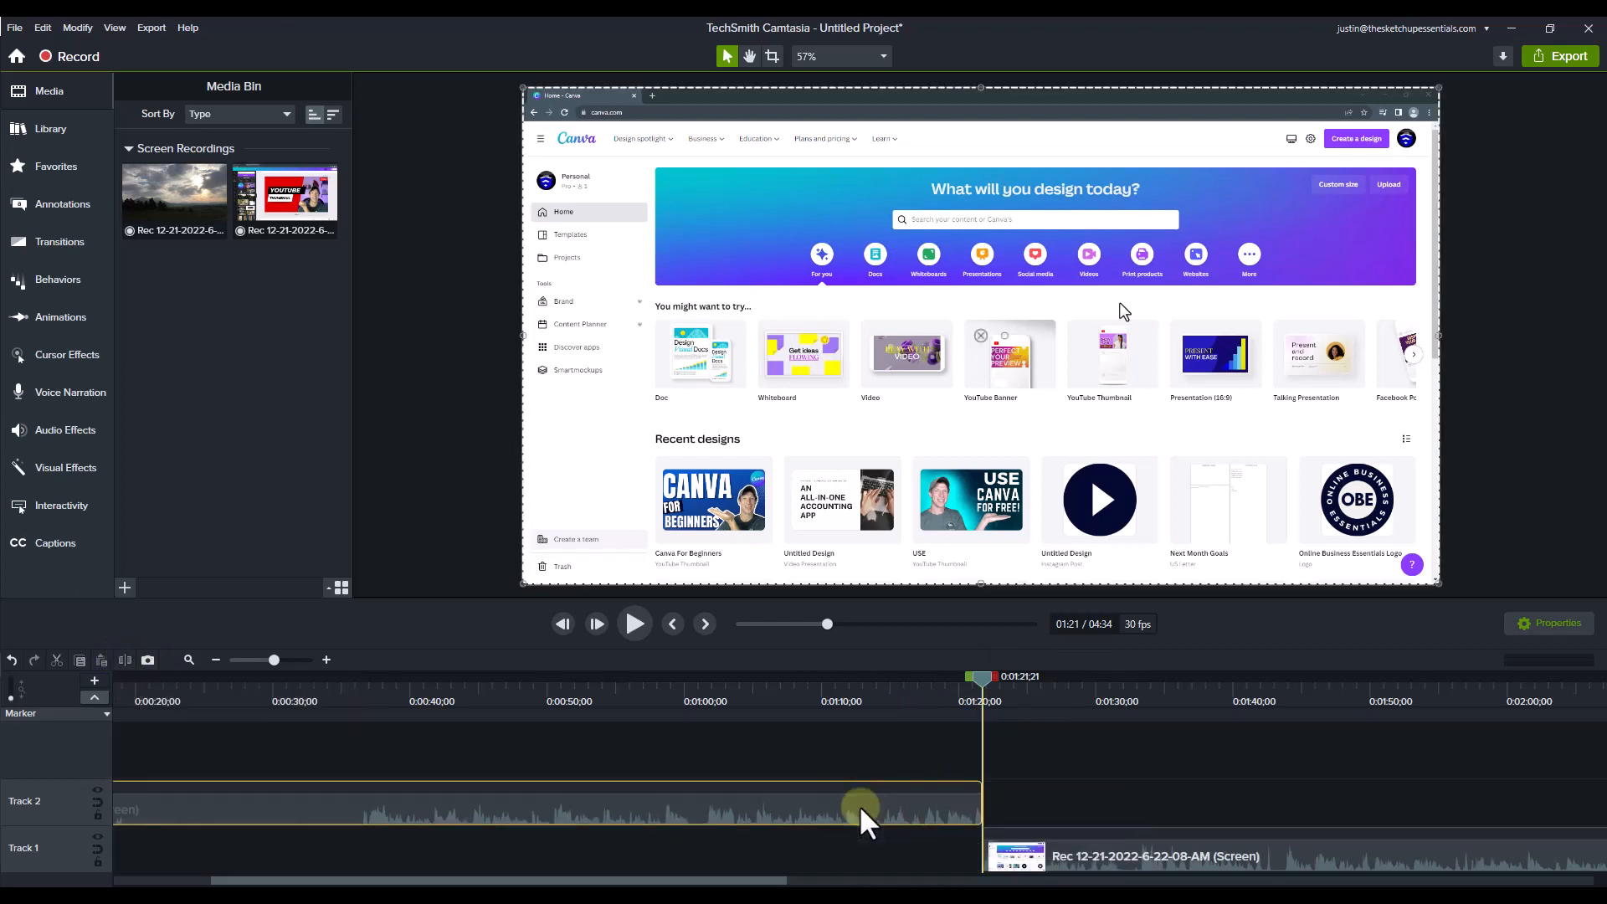
drag(868, 871, 873, 812)
scroll(1021, 798, down, 3)
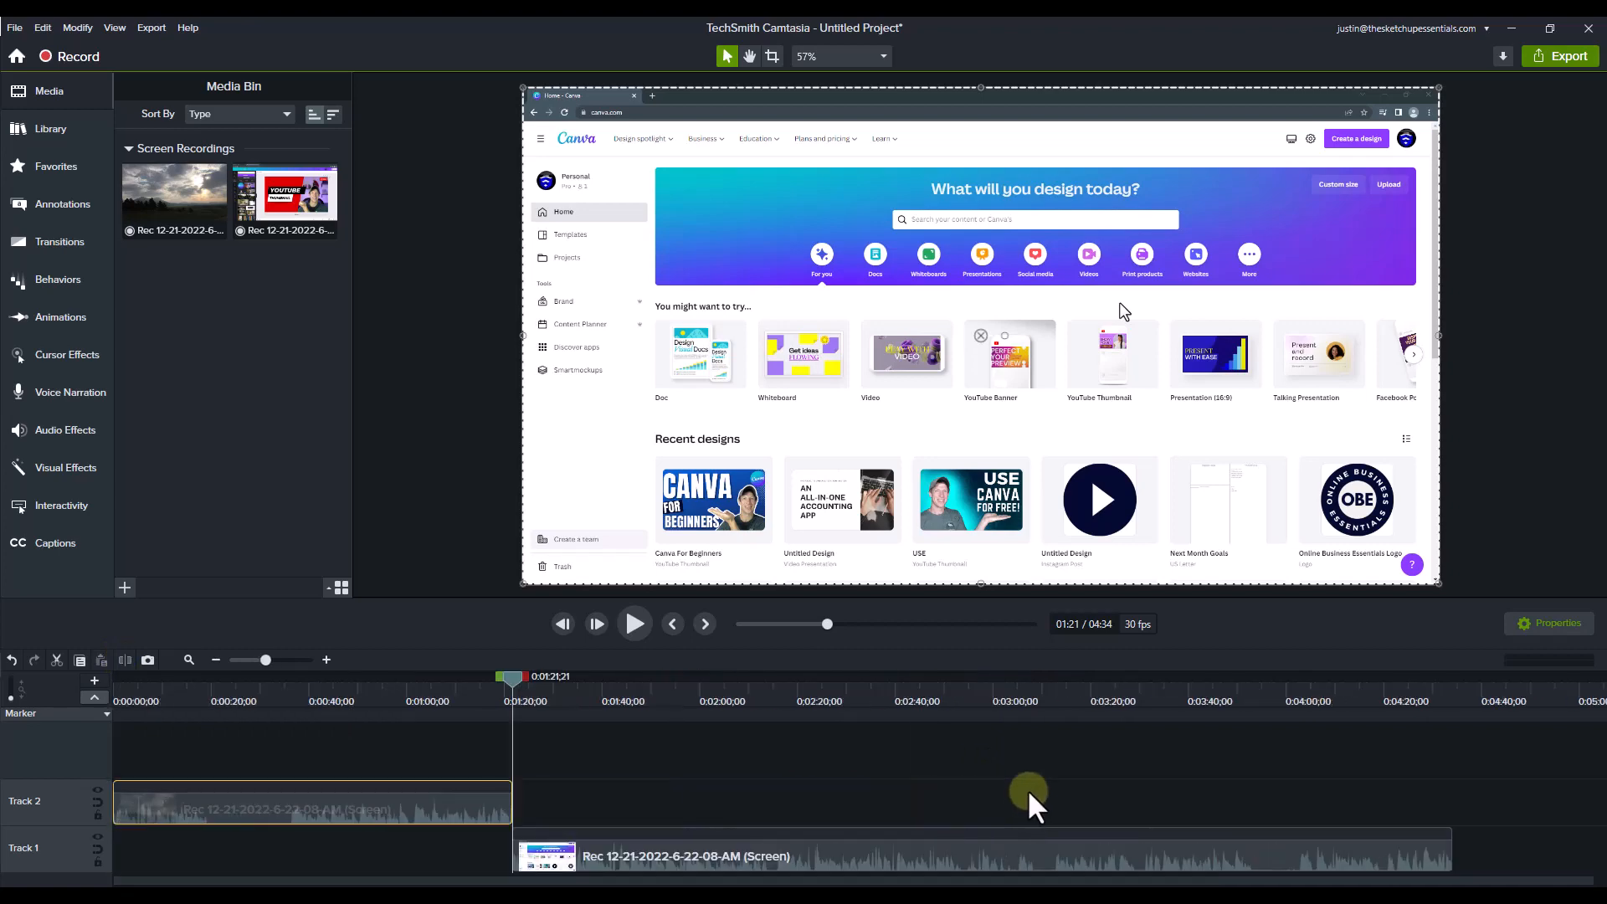
click(281, 697)
drag(484, 735, 369, 802)
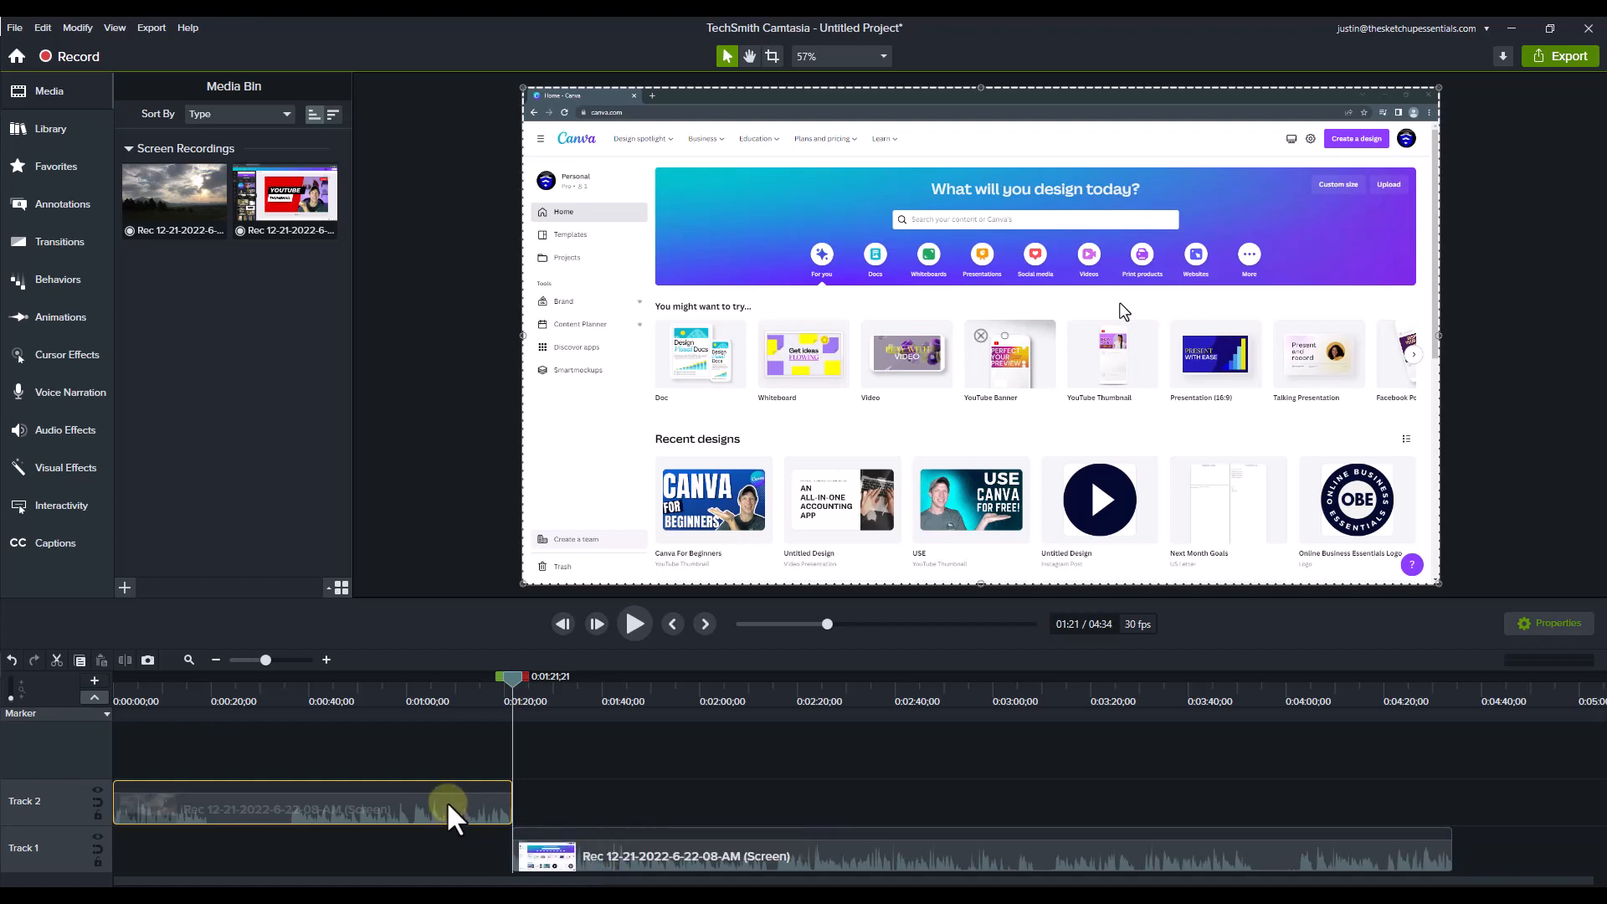
key(Delete)
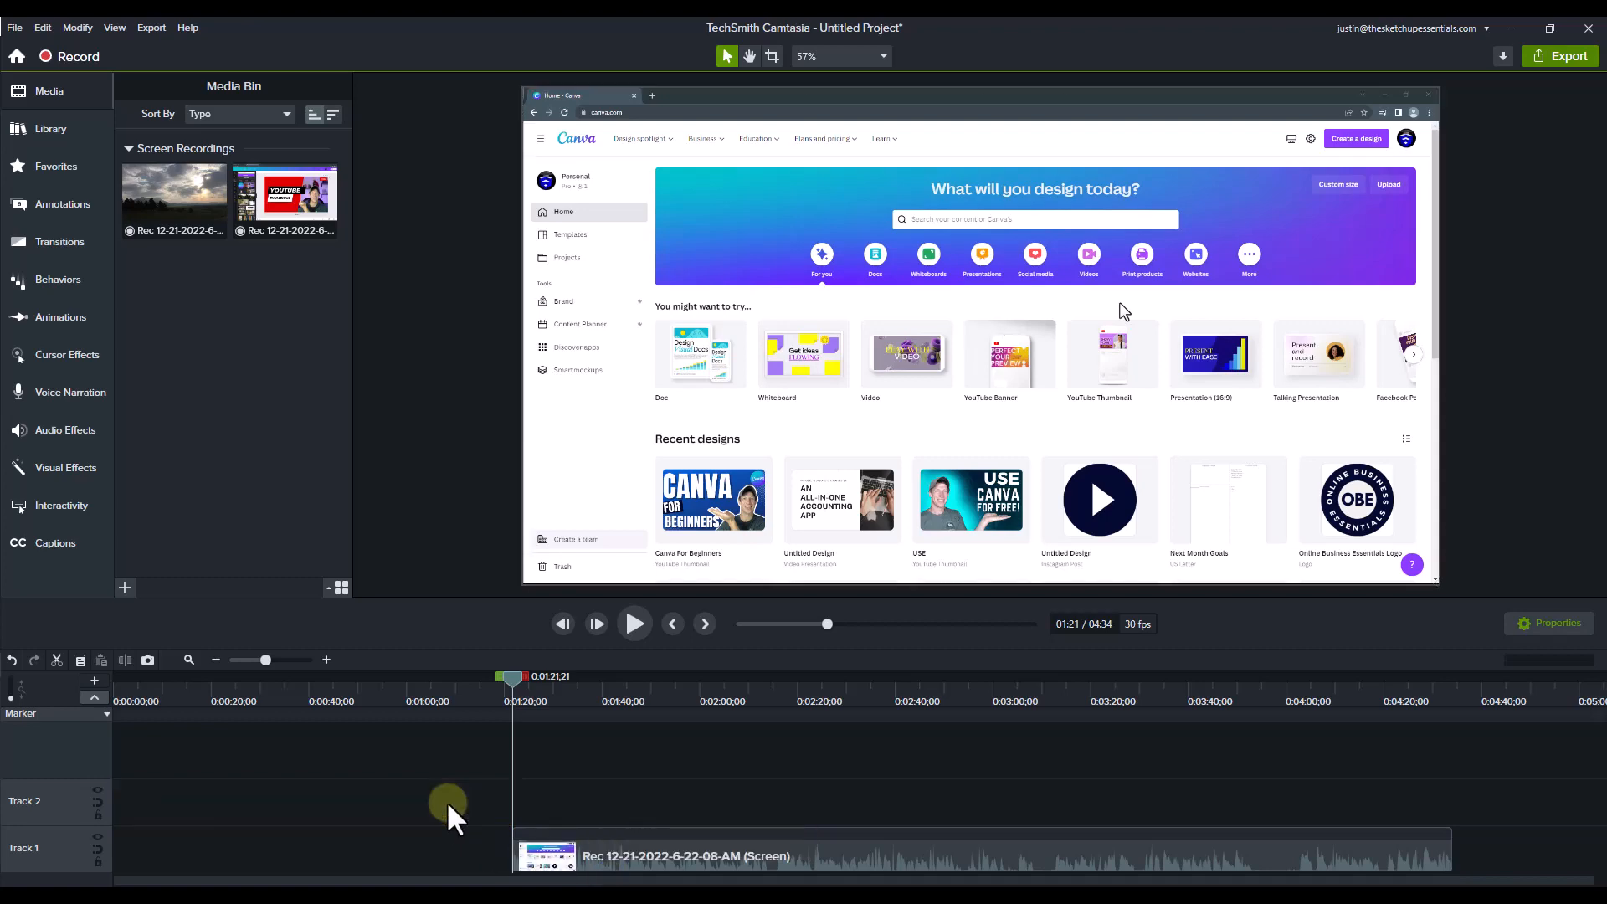
Step: Move the remaining clip on Track 1 to the start of the timeline and return the playhead to zero
click(604, 859)
drag(604, 861, 401, 860)
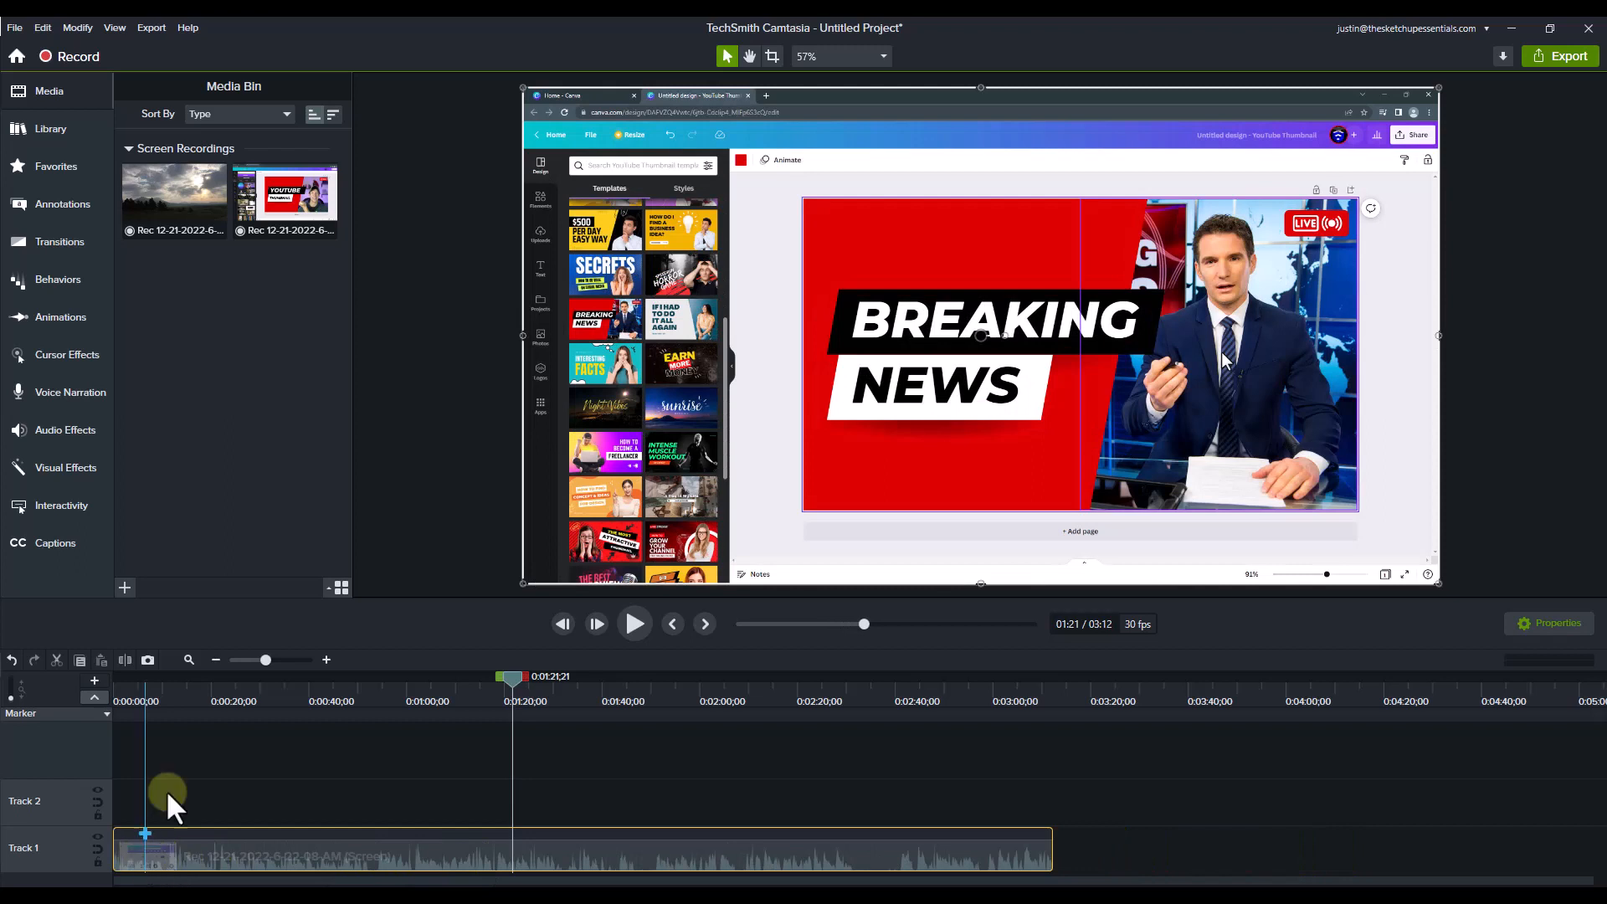
drag(221, 687, 70, 700)
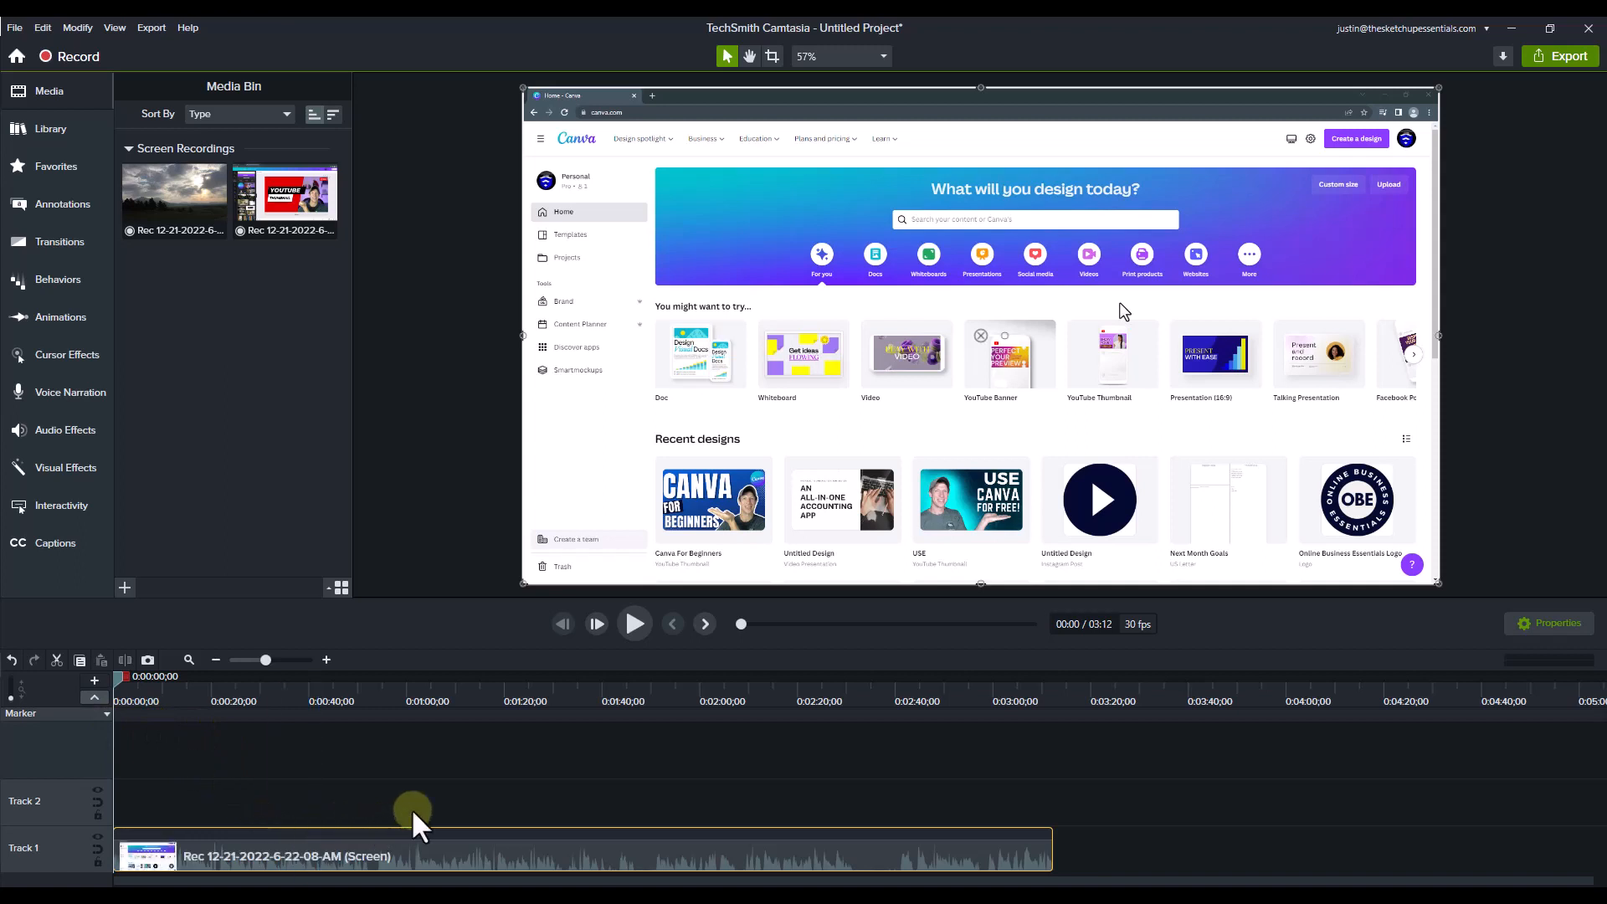
Step: Play the trimmed recording from its start and check the narration up to about 22 seconds for a repeated take
click(326, 659)
click(327, 660)
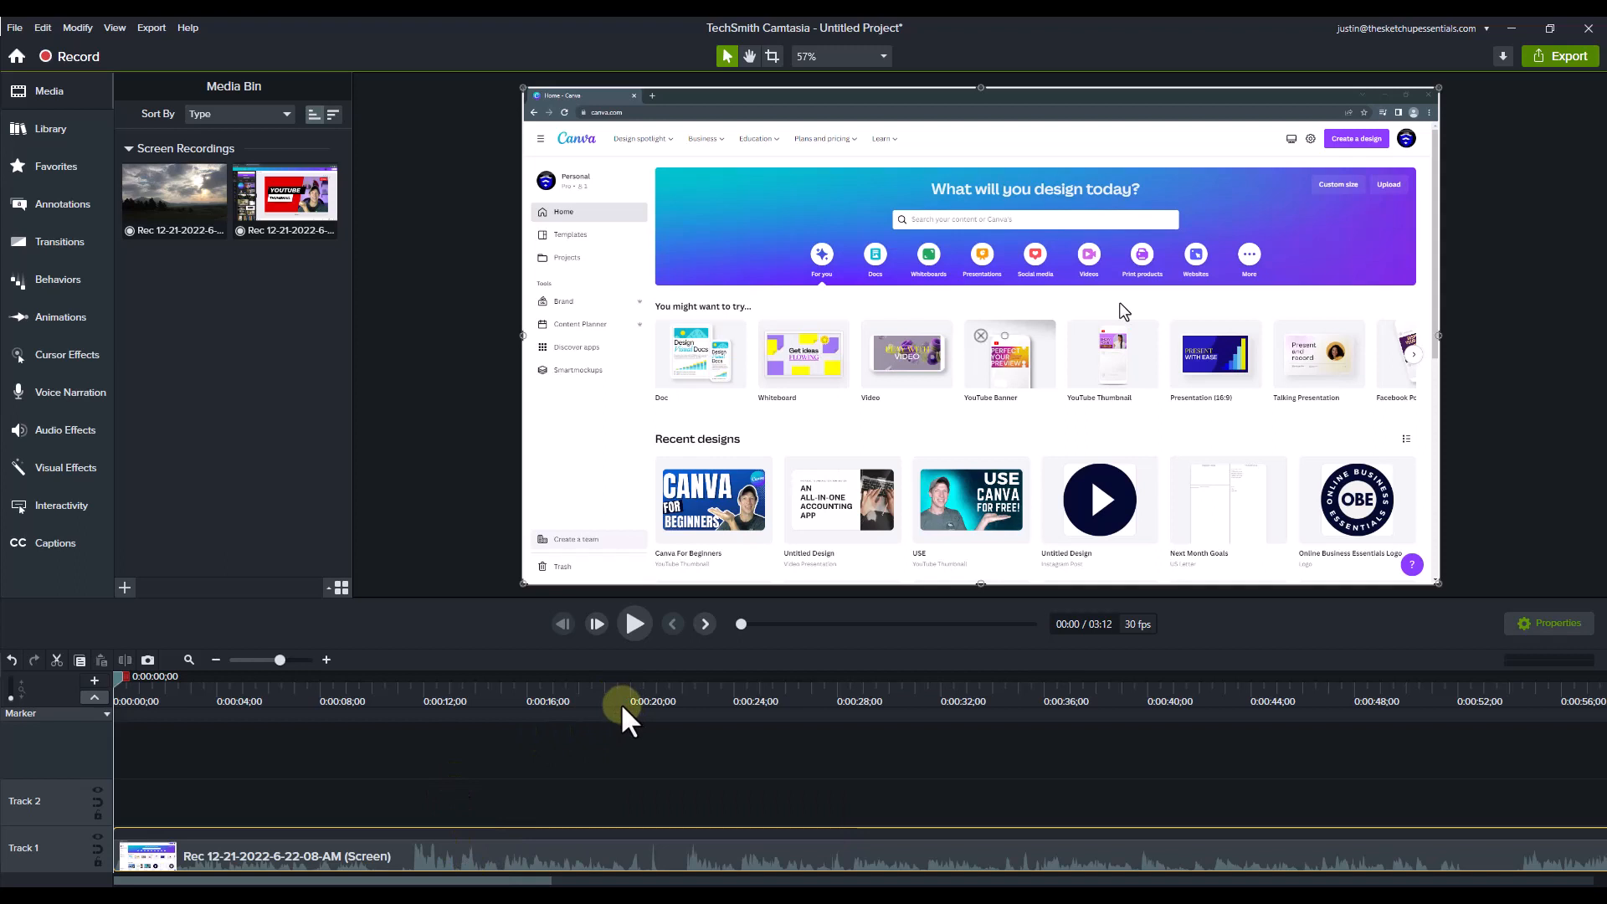
click(636, 626)
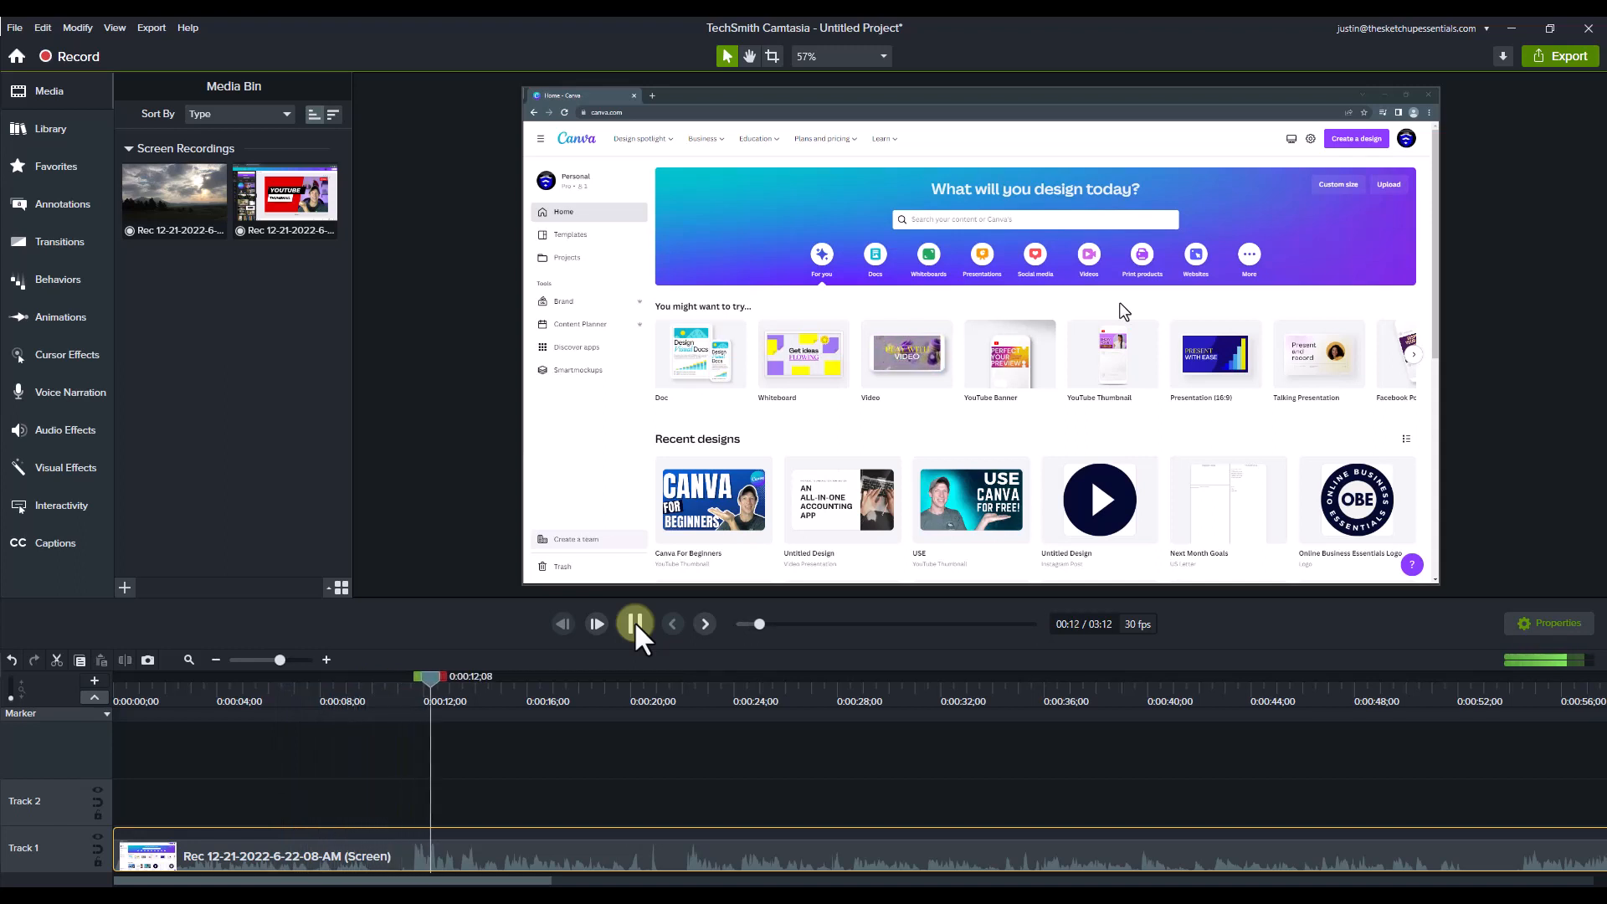
click(636, 624)
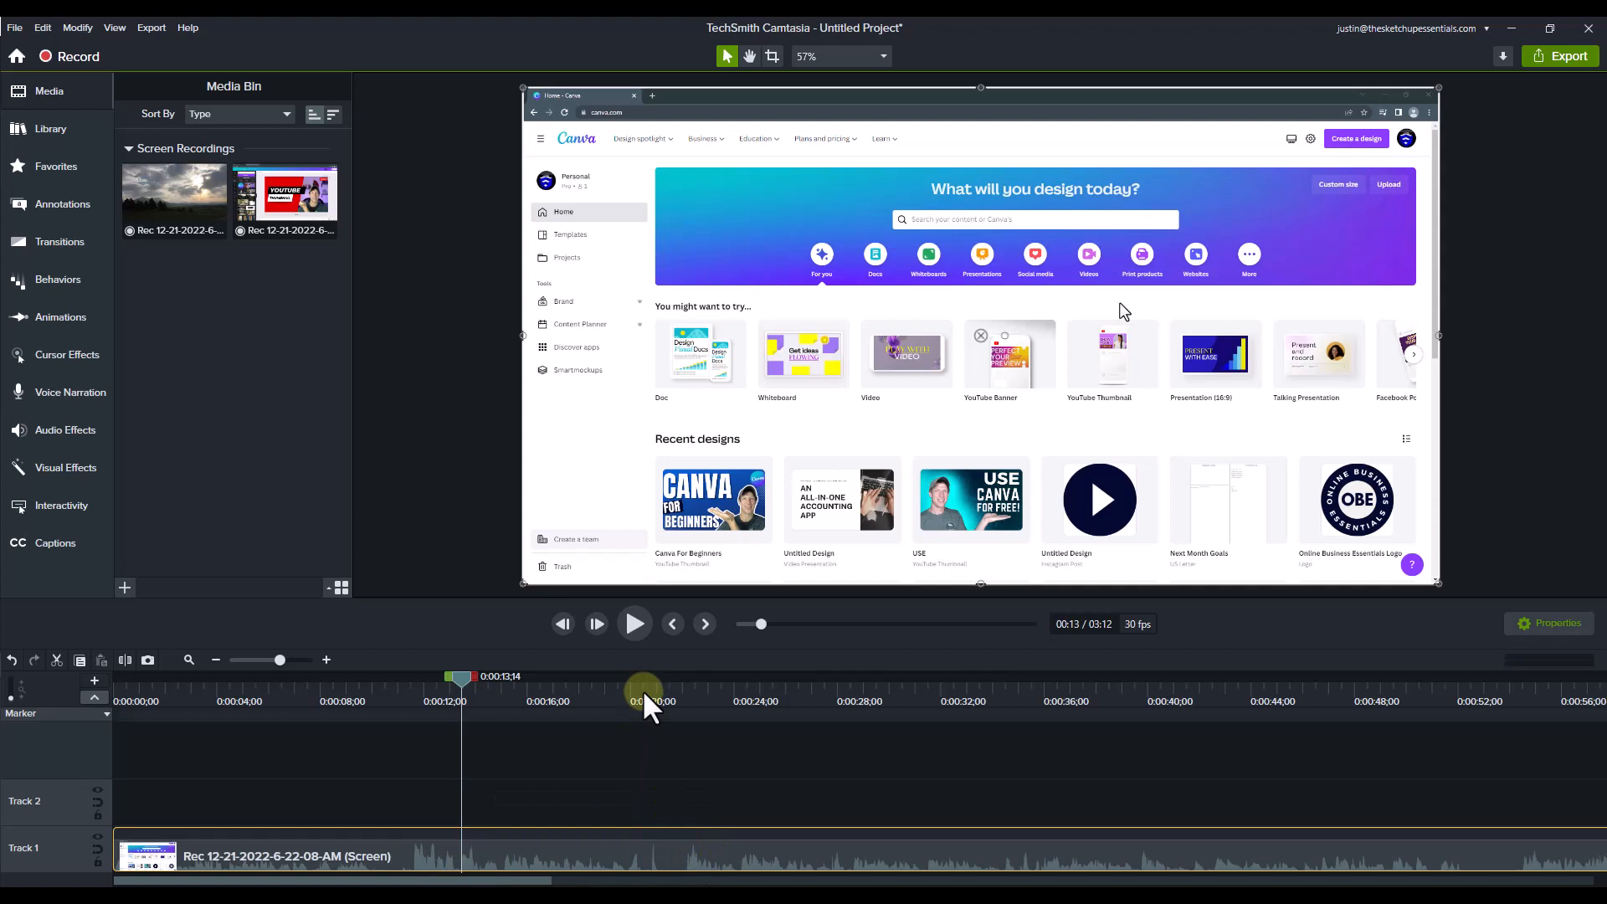
drag(647, 706, 687, 708)
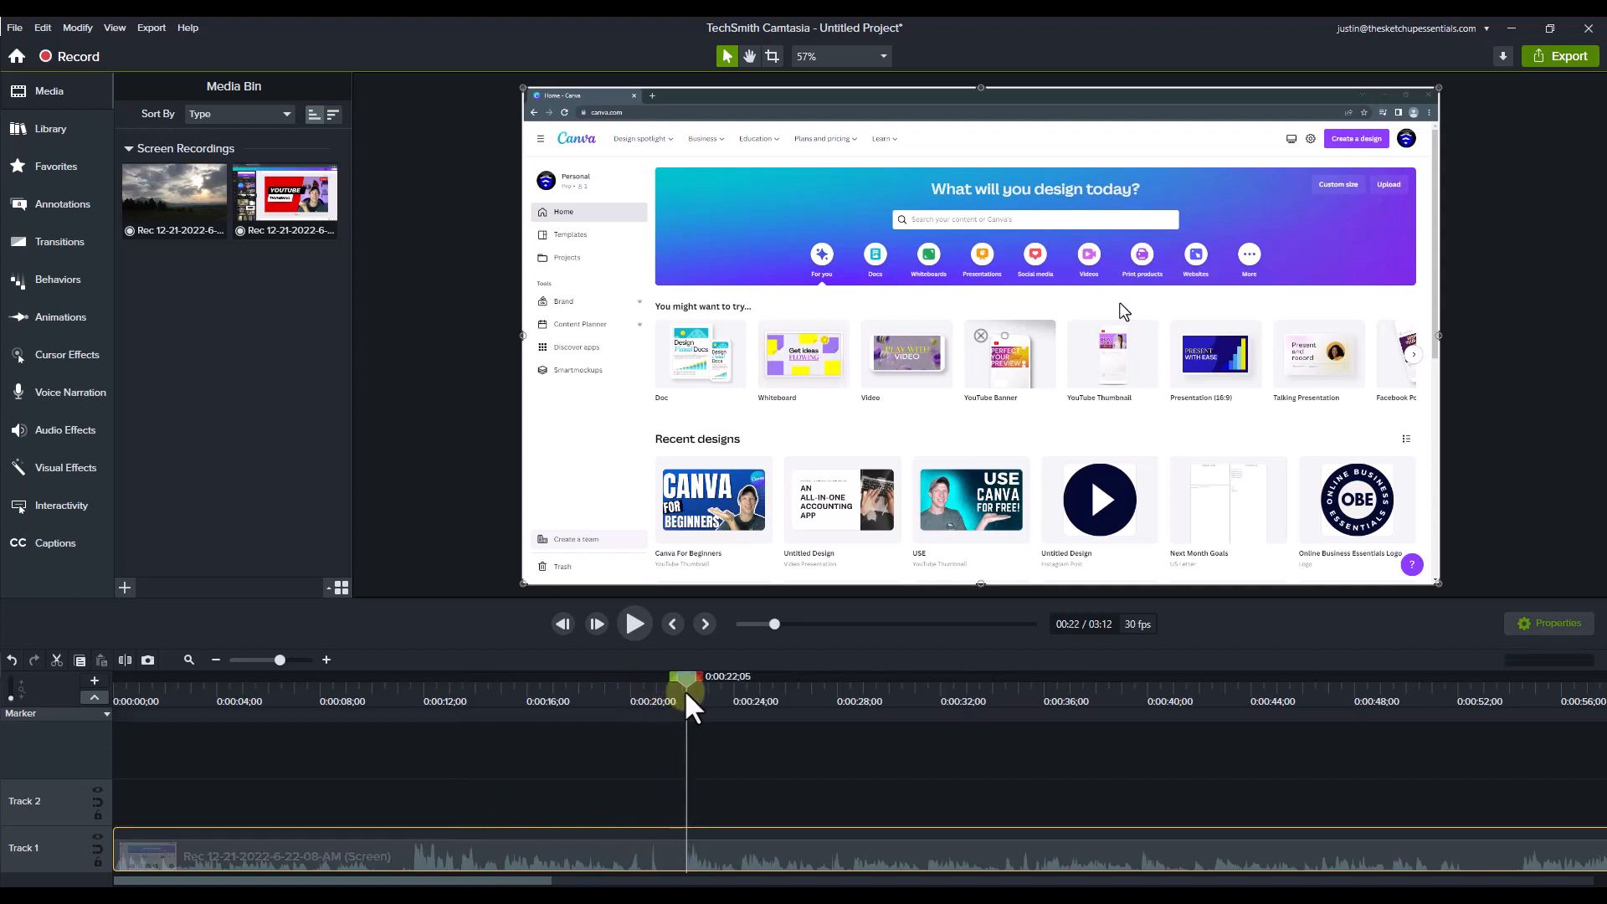
Step: Cut the section between 0:00:09;28 and 0:00:24;07 out of the timeline
click(636, 625)
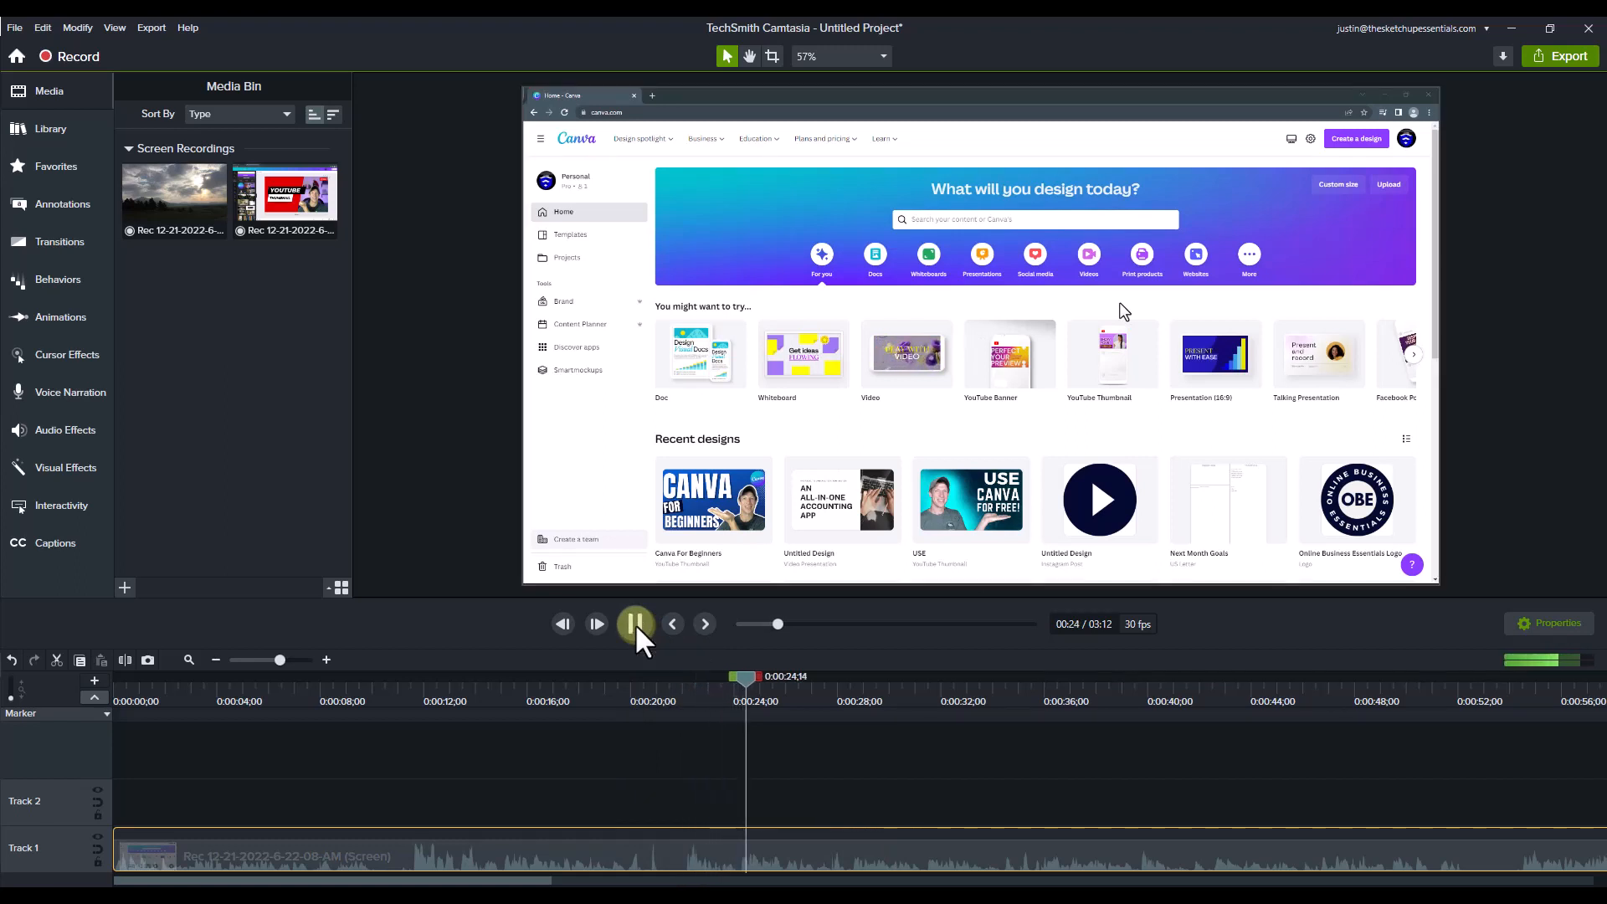
click(731, 688)
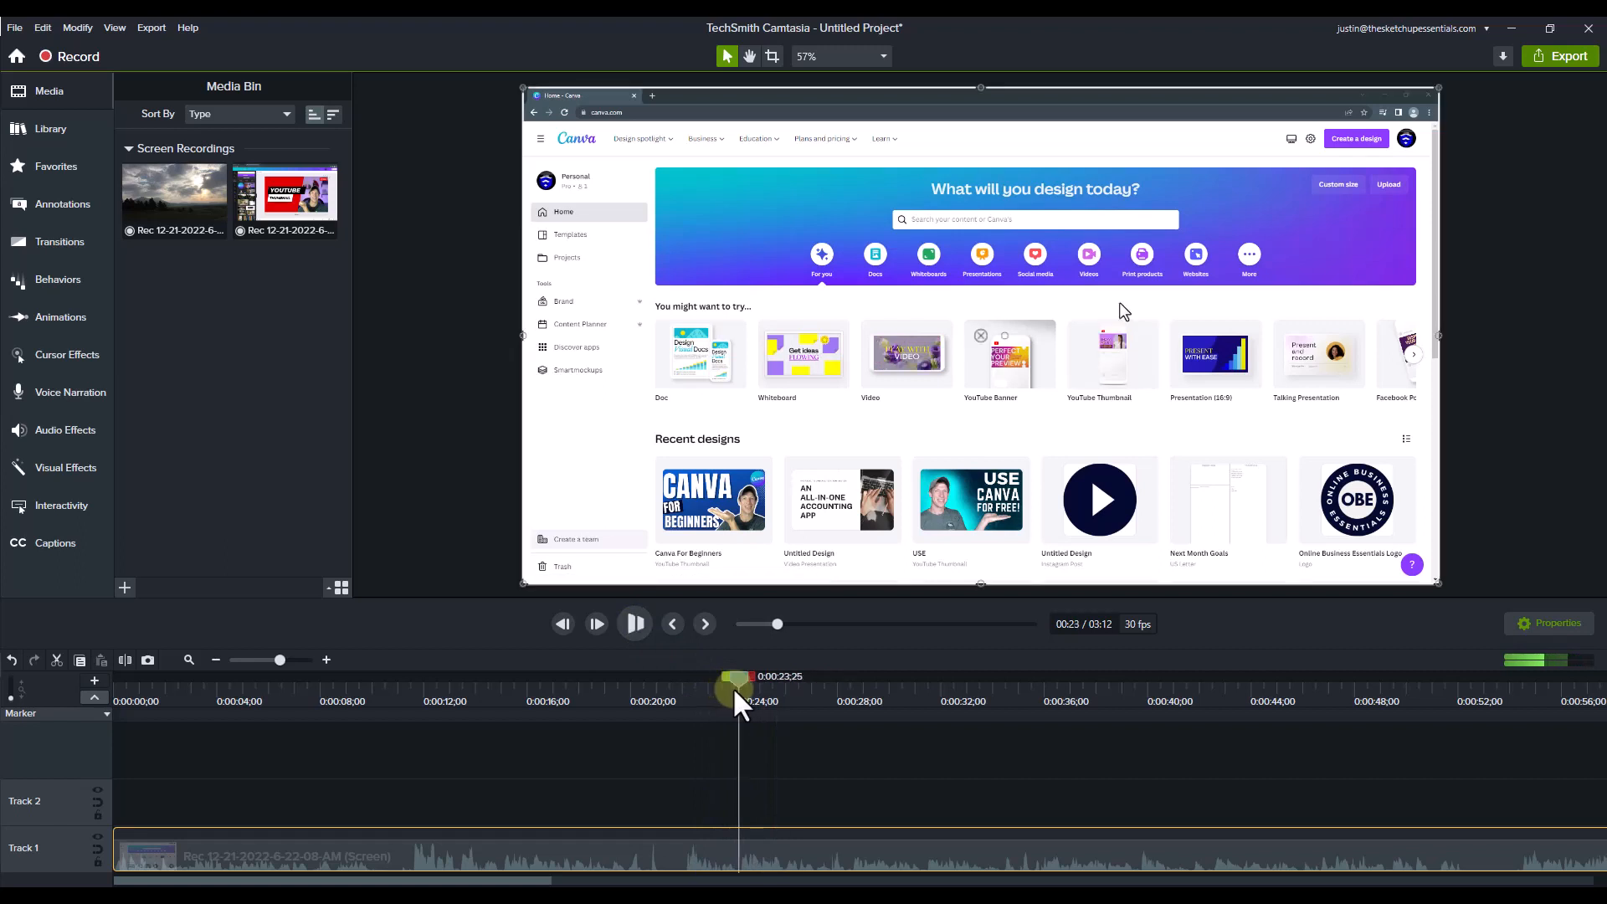
drag(732, 687, 743, 685)
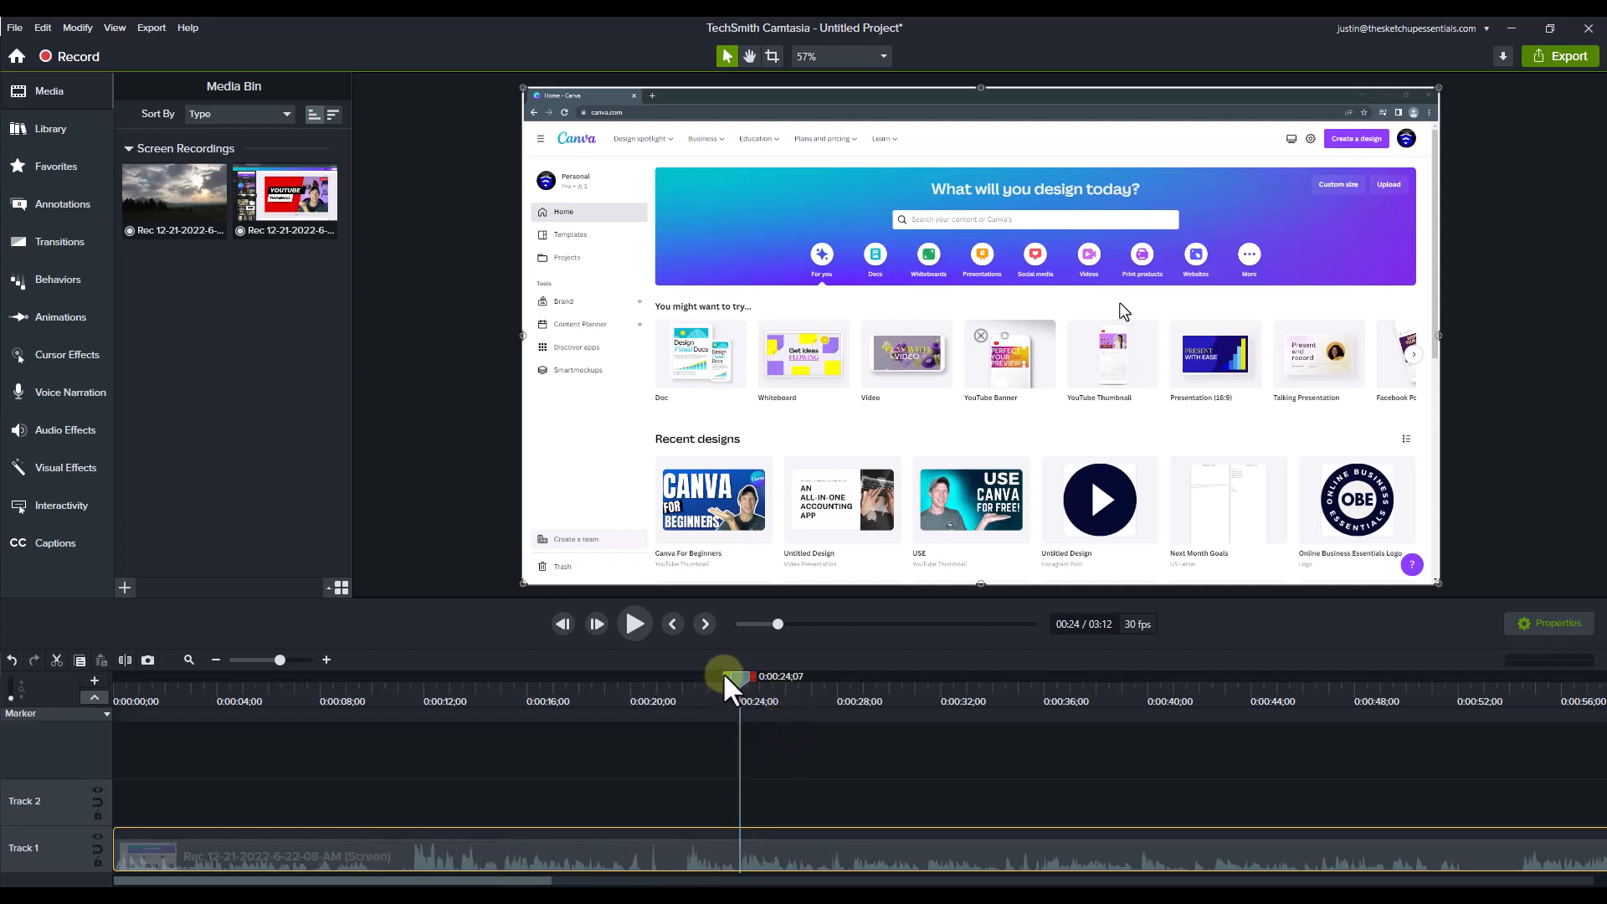
drag(726, 688, 359, 731)
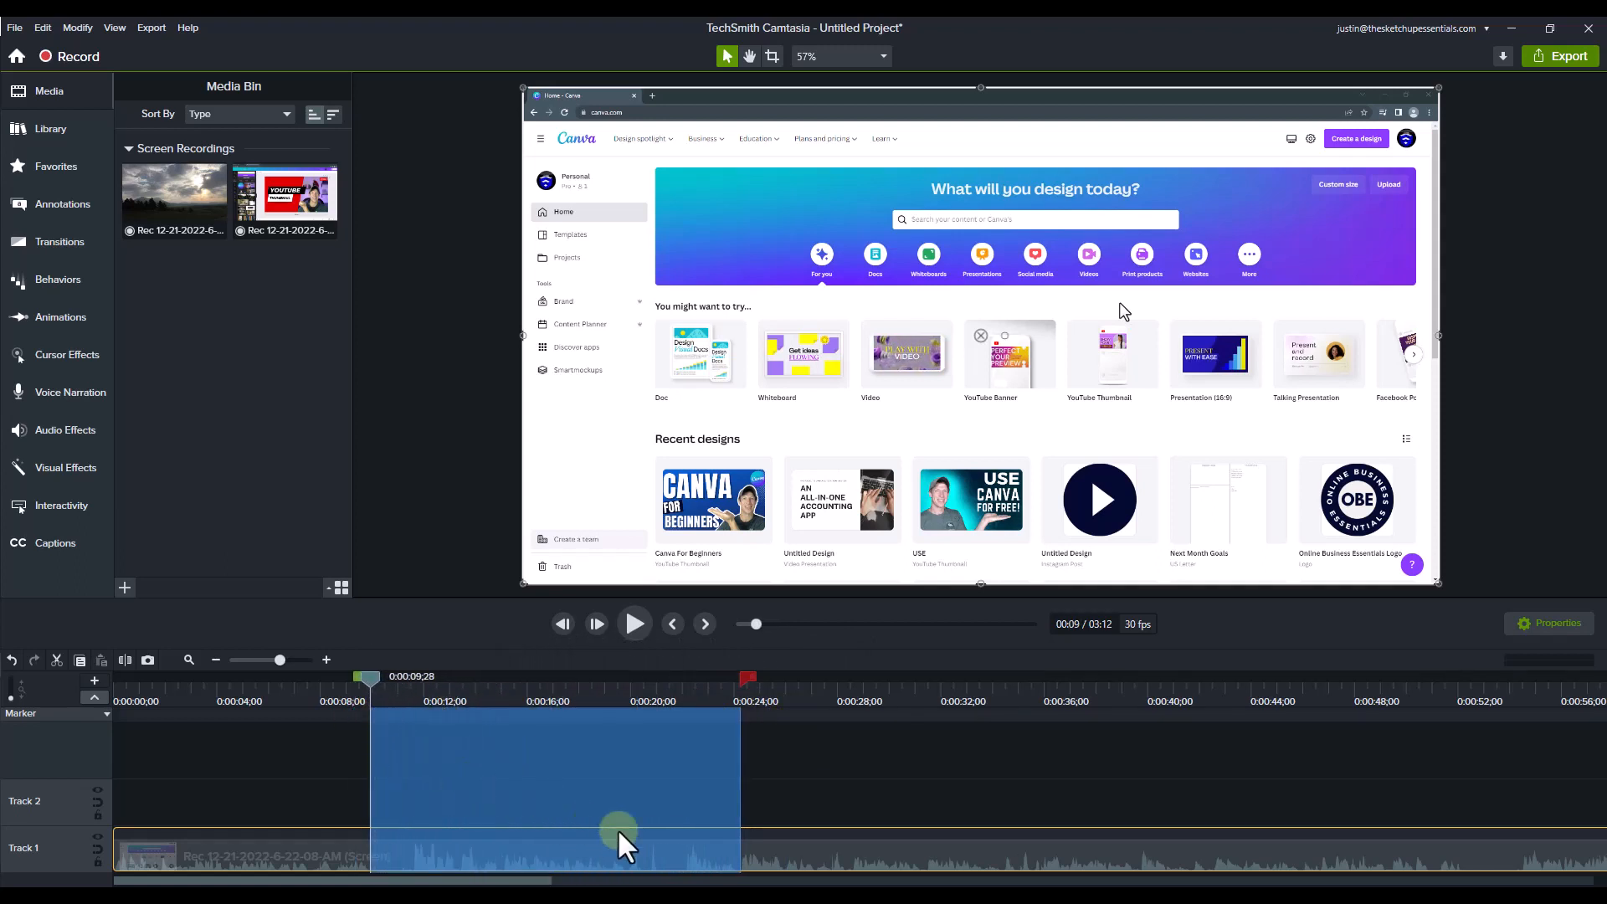
click(58, 661)
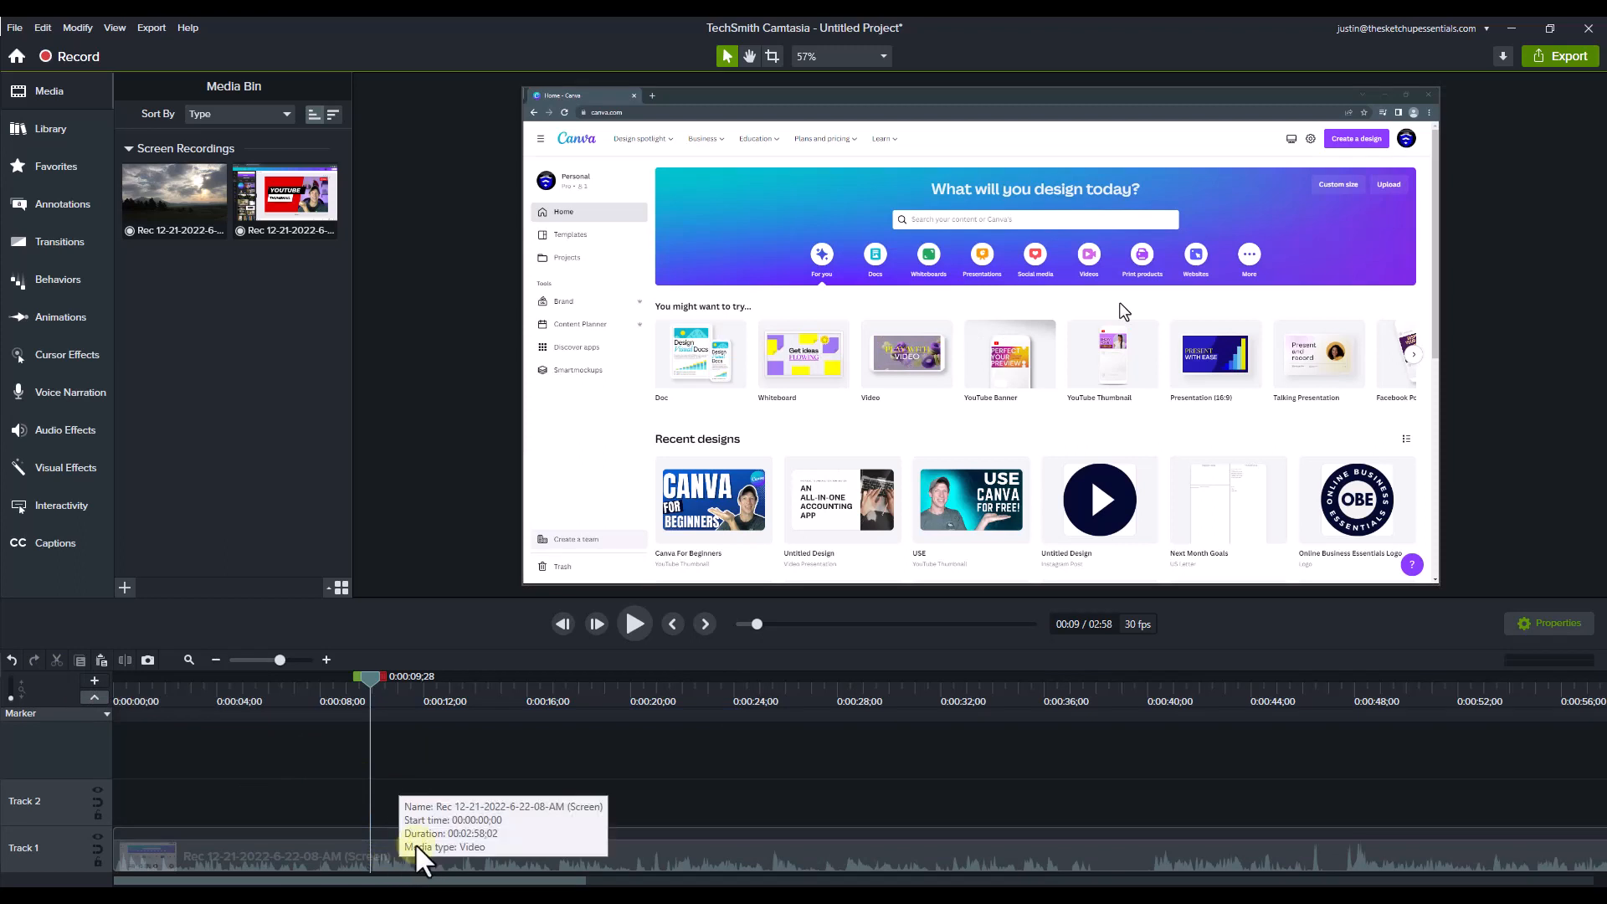
Step: Play the recording from 0:00:07;21 to check the transition across the cut
drag(370, 678, 316, 706)
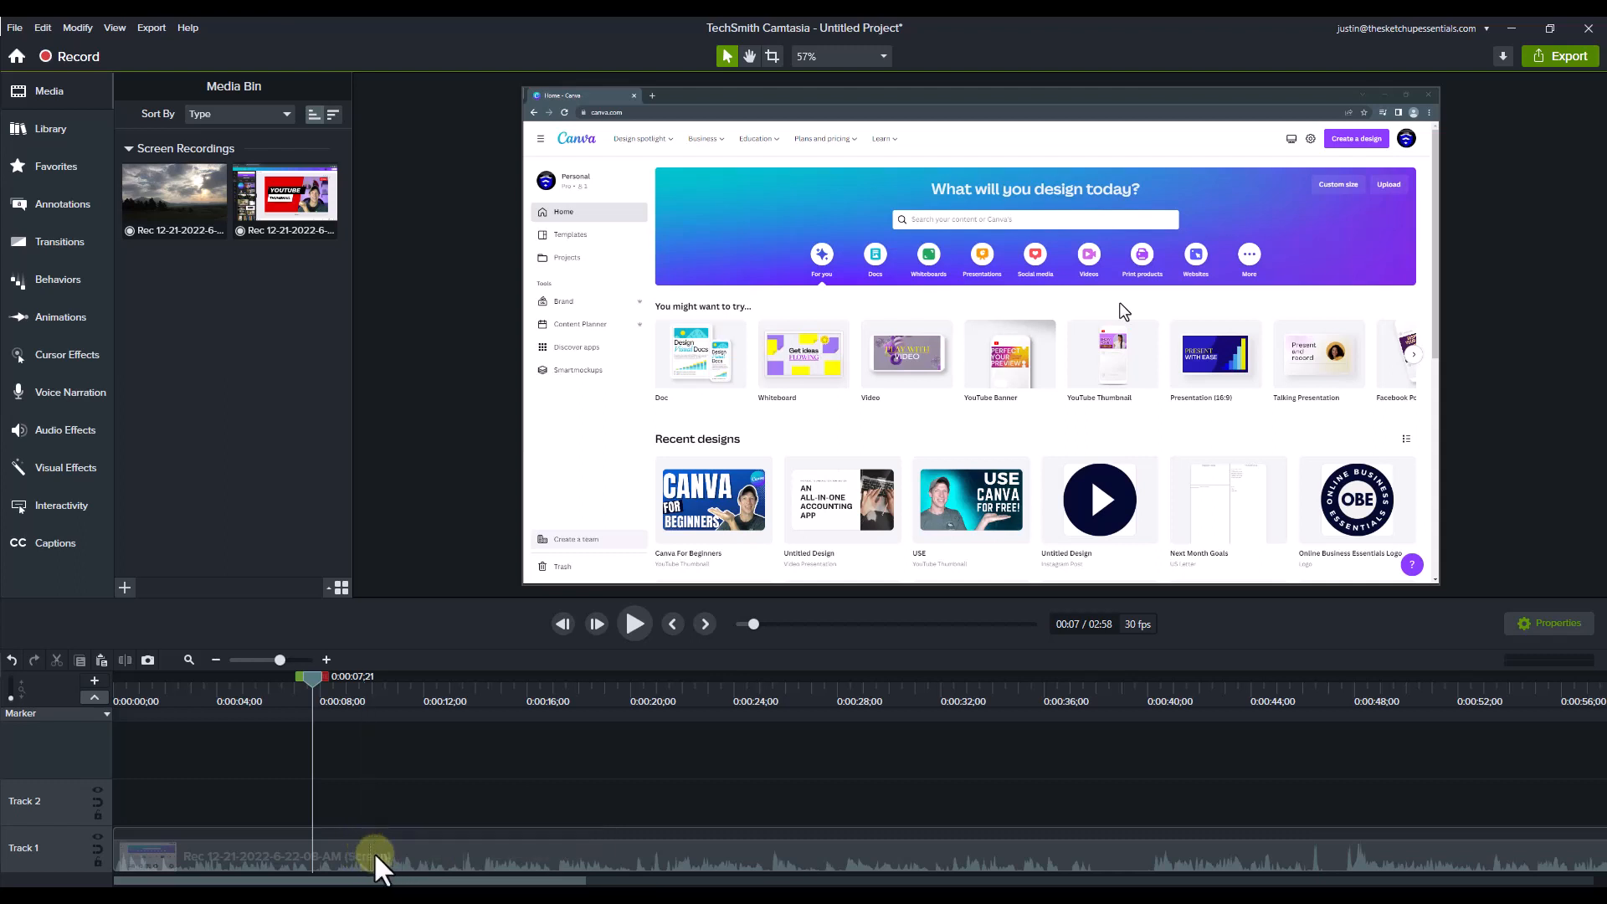
click(640, 624)
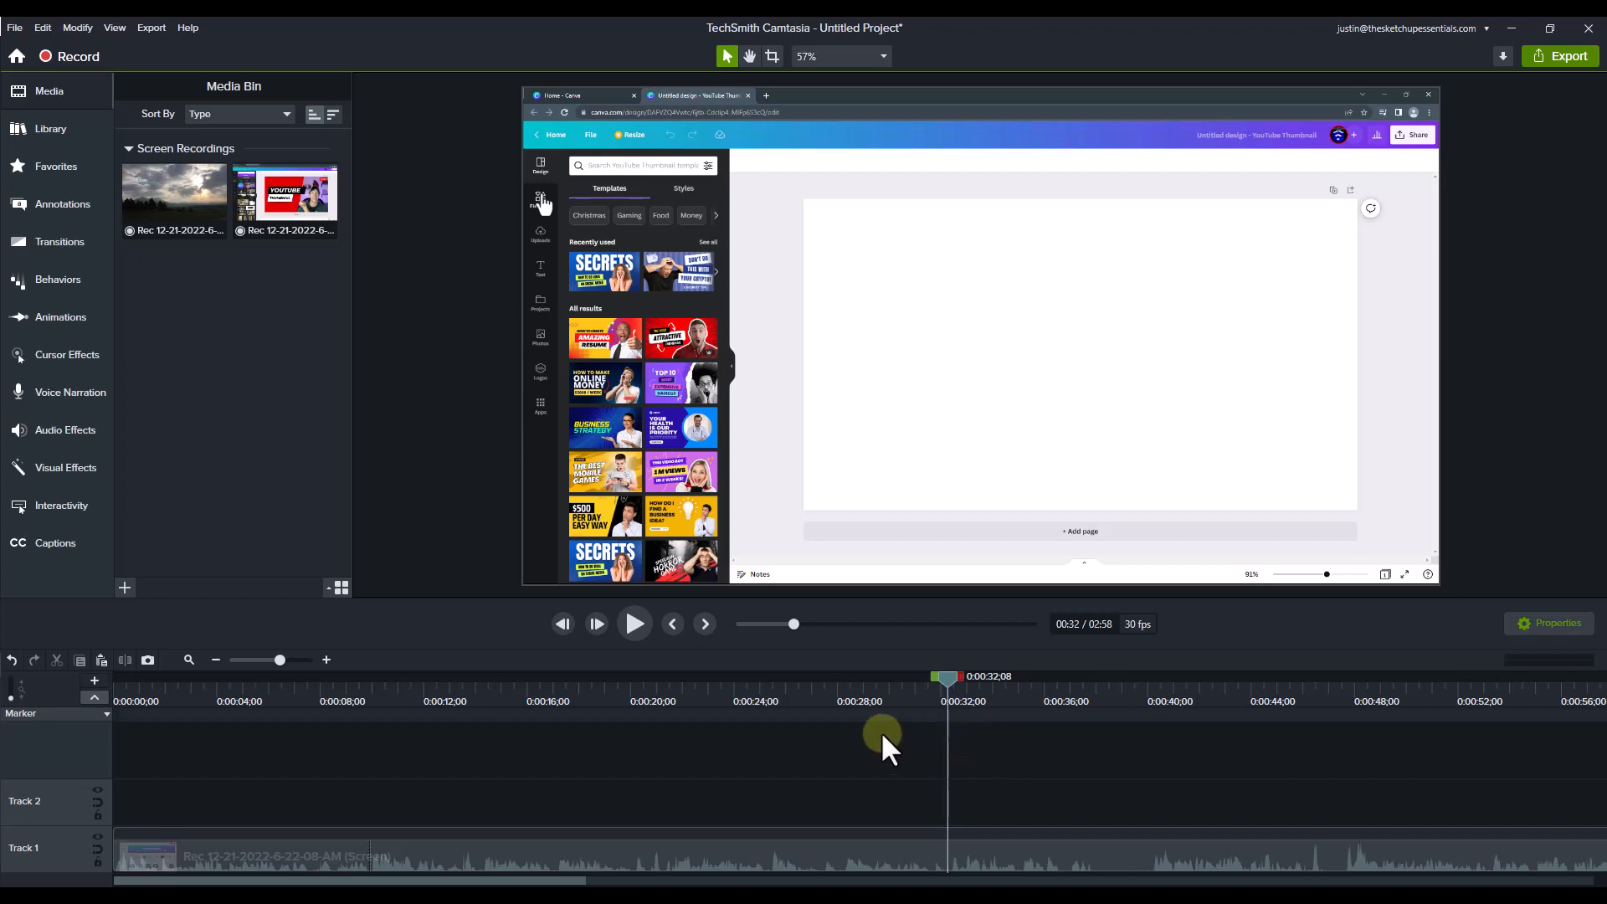
Step: Replay the recording from about 25 seconds and add a timeline marker at 0:00:28;08
drag(816, 695, 781, 701)
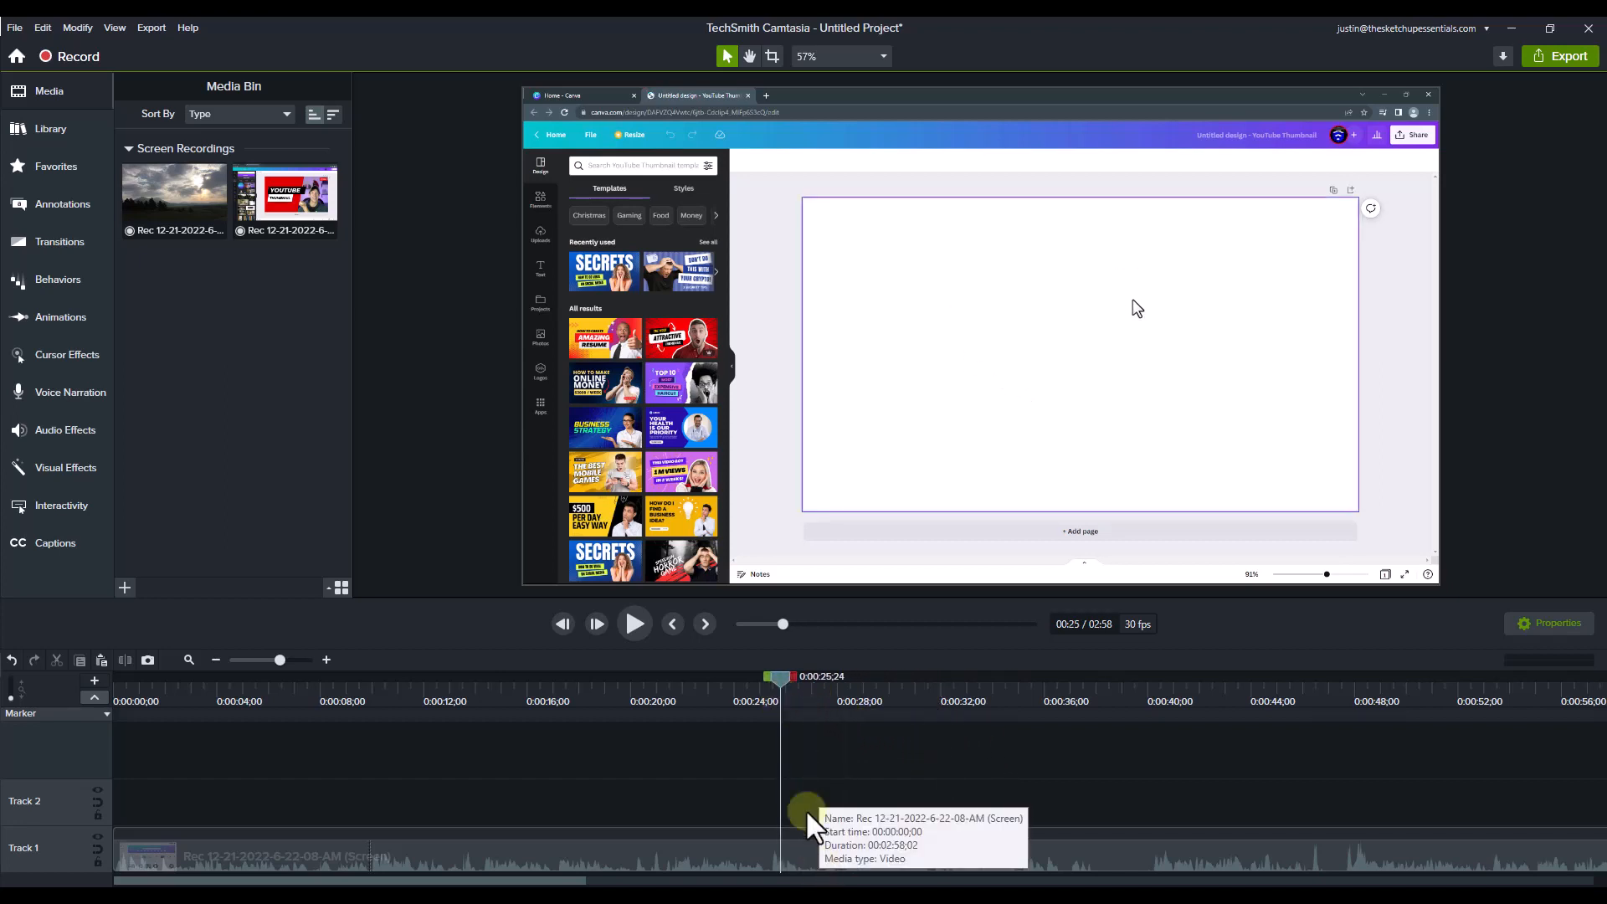
click(635, 624)
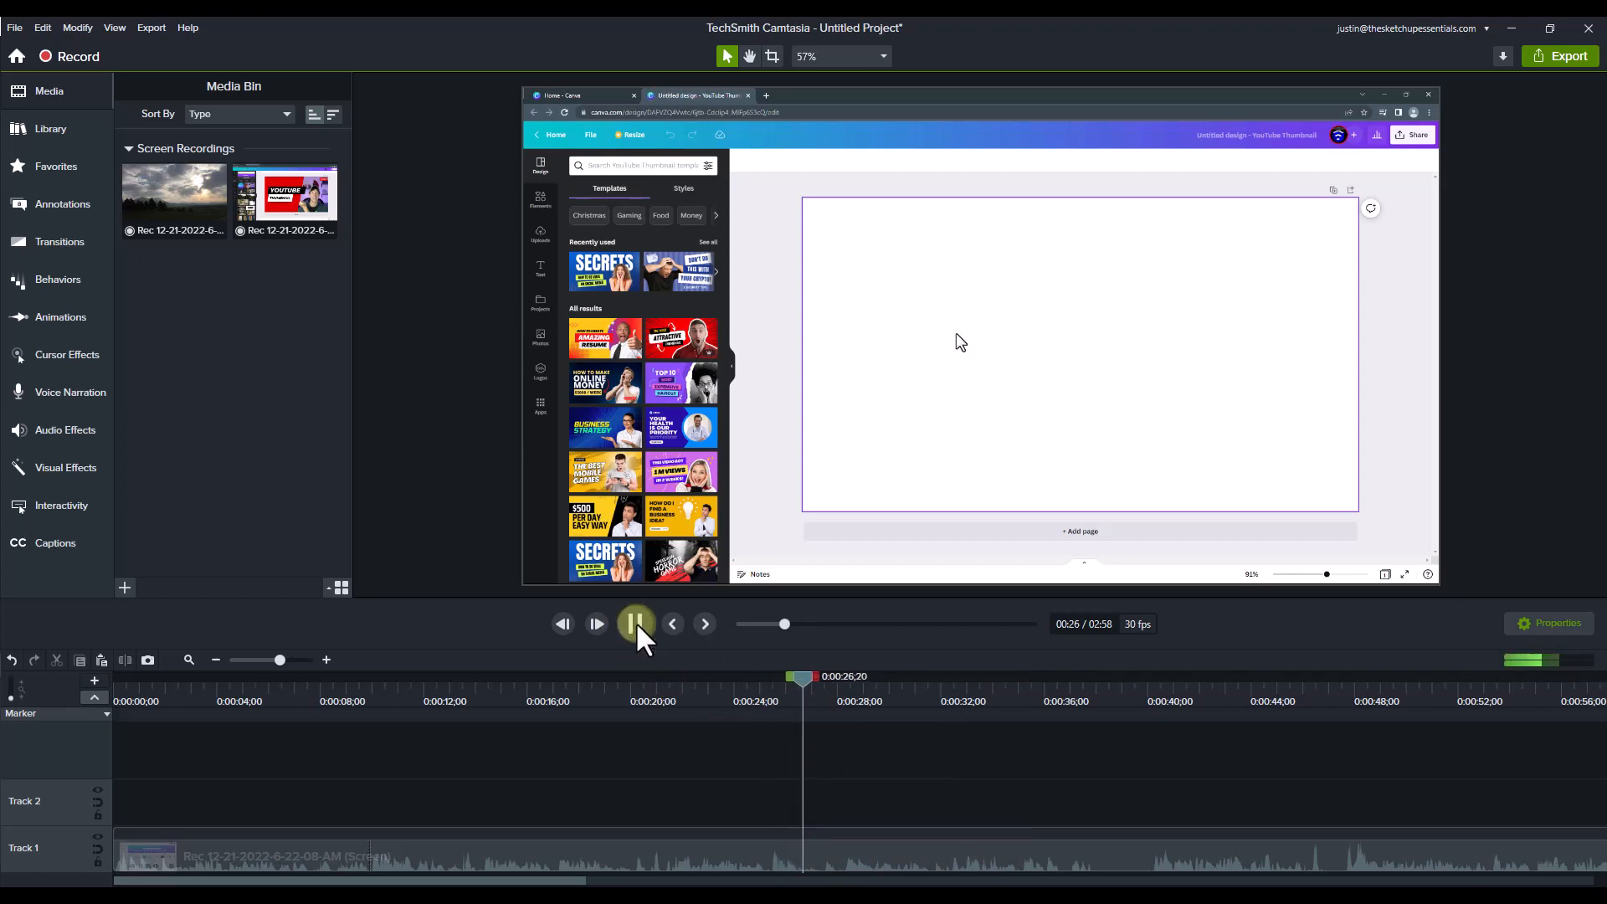
click(636, 621)
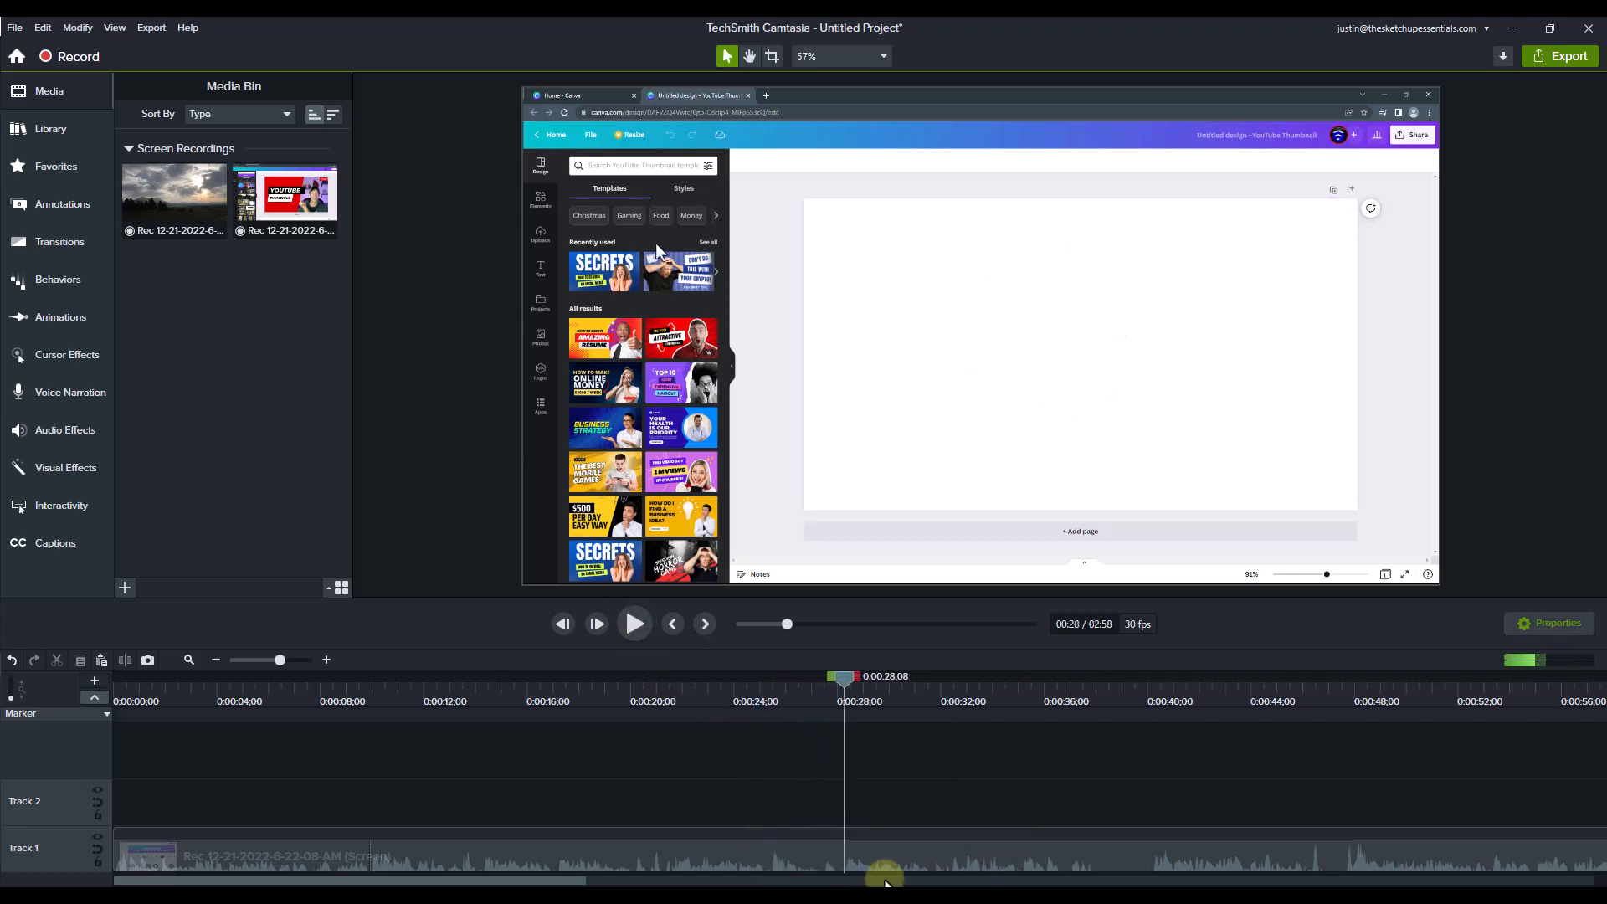
click(845, 713)
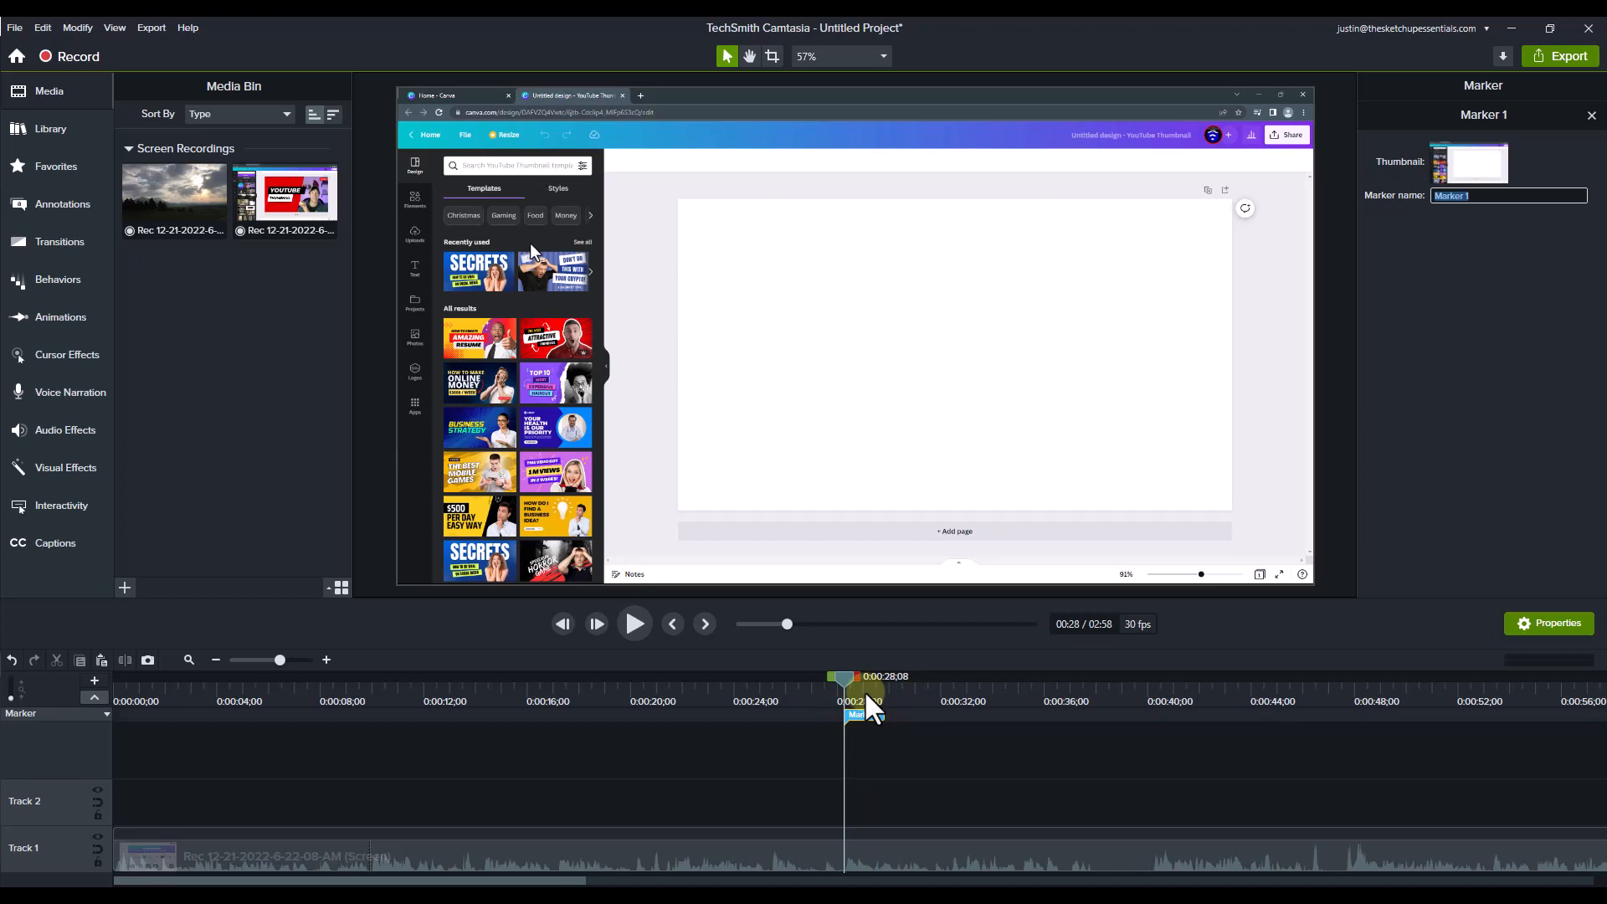
Step: Play short passages of the recording from around 40 and 47 seconds to locate where the usable take starts
drag(866, 697, 1152, 711)
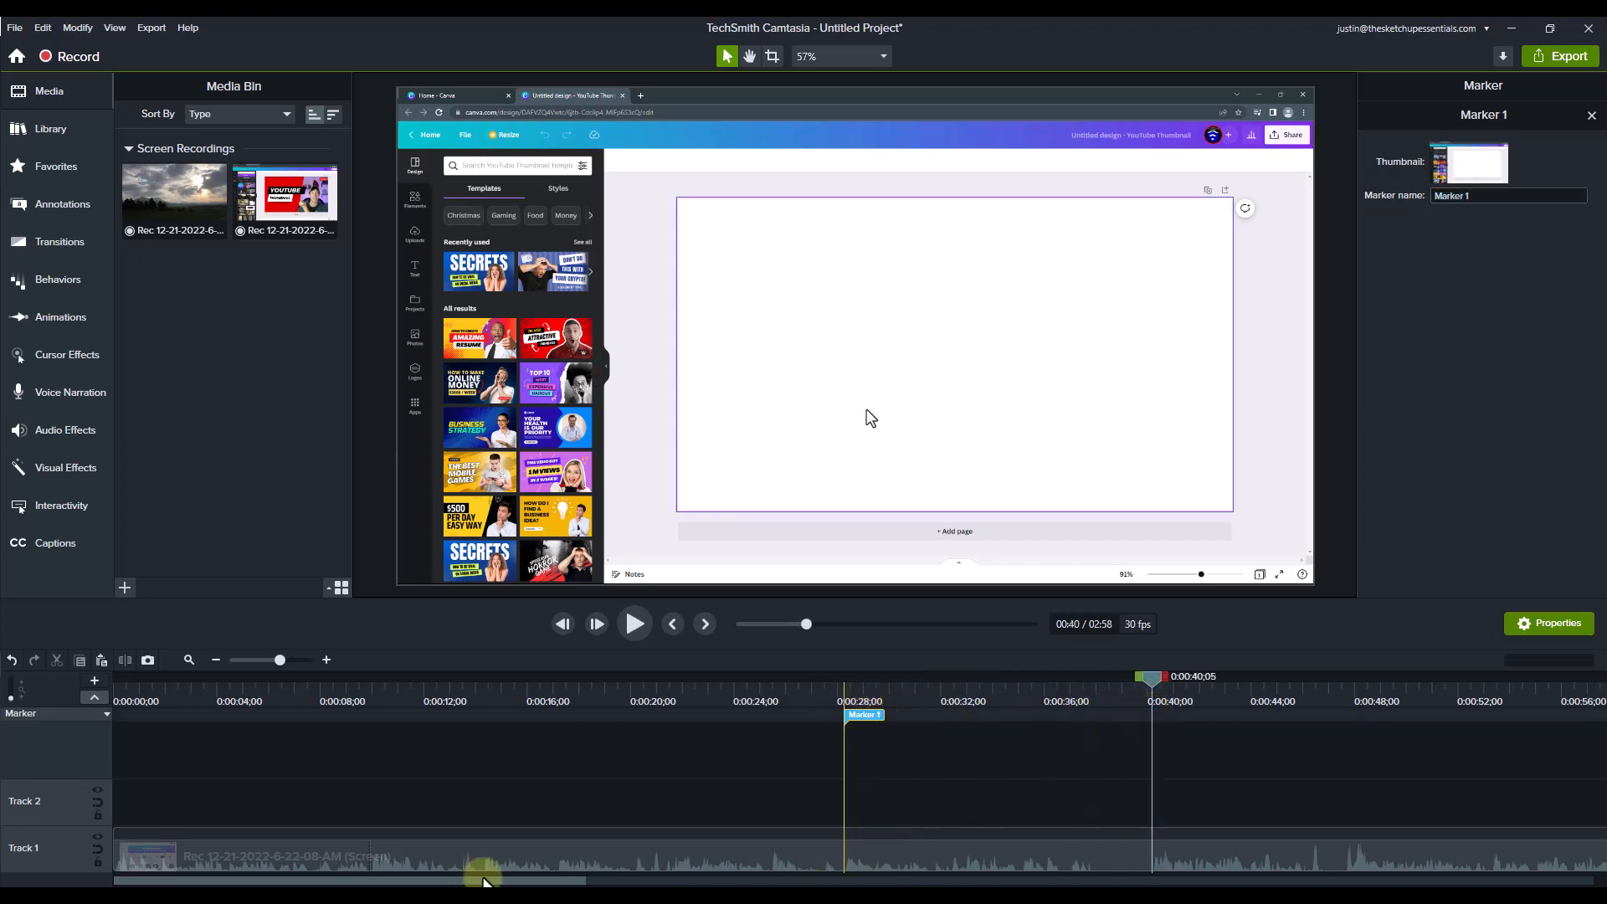
drag(484, 880, 604, 881)
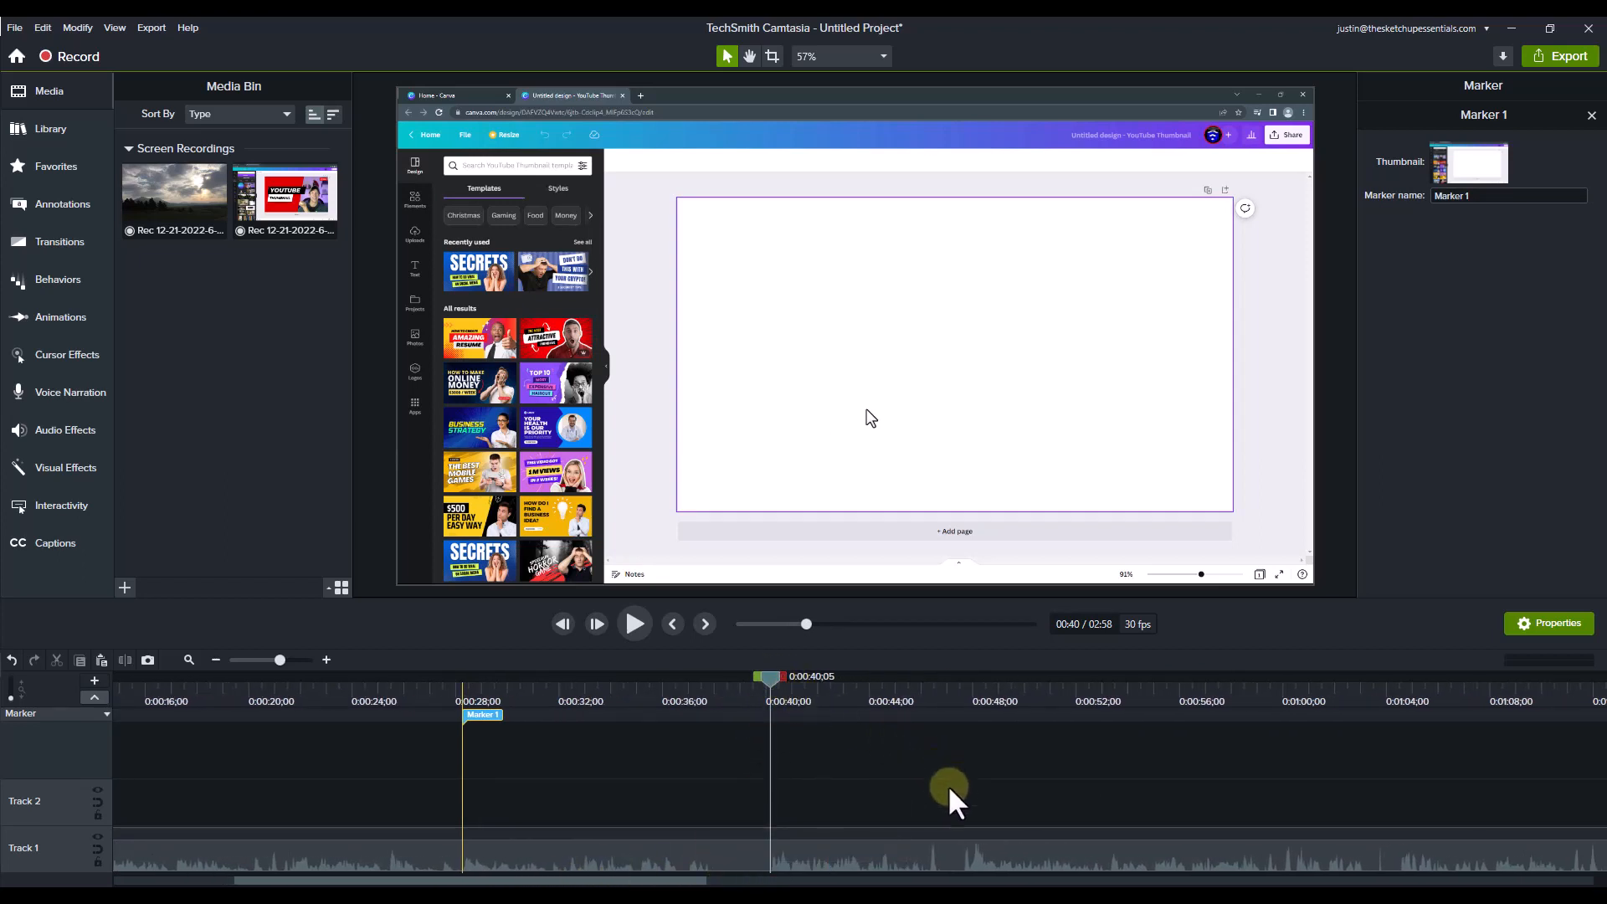
click(635, 624)
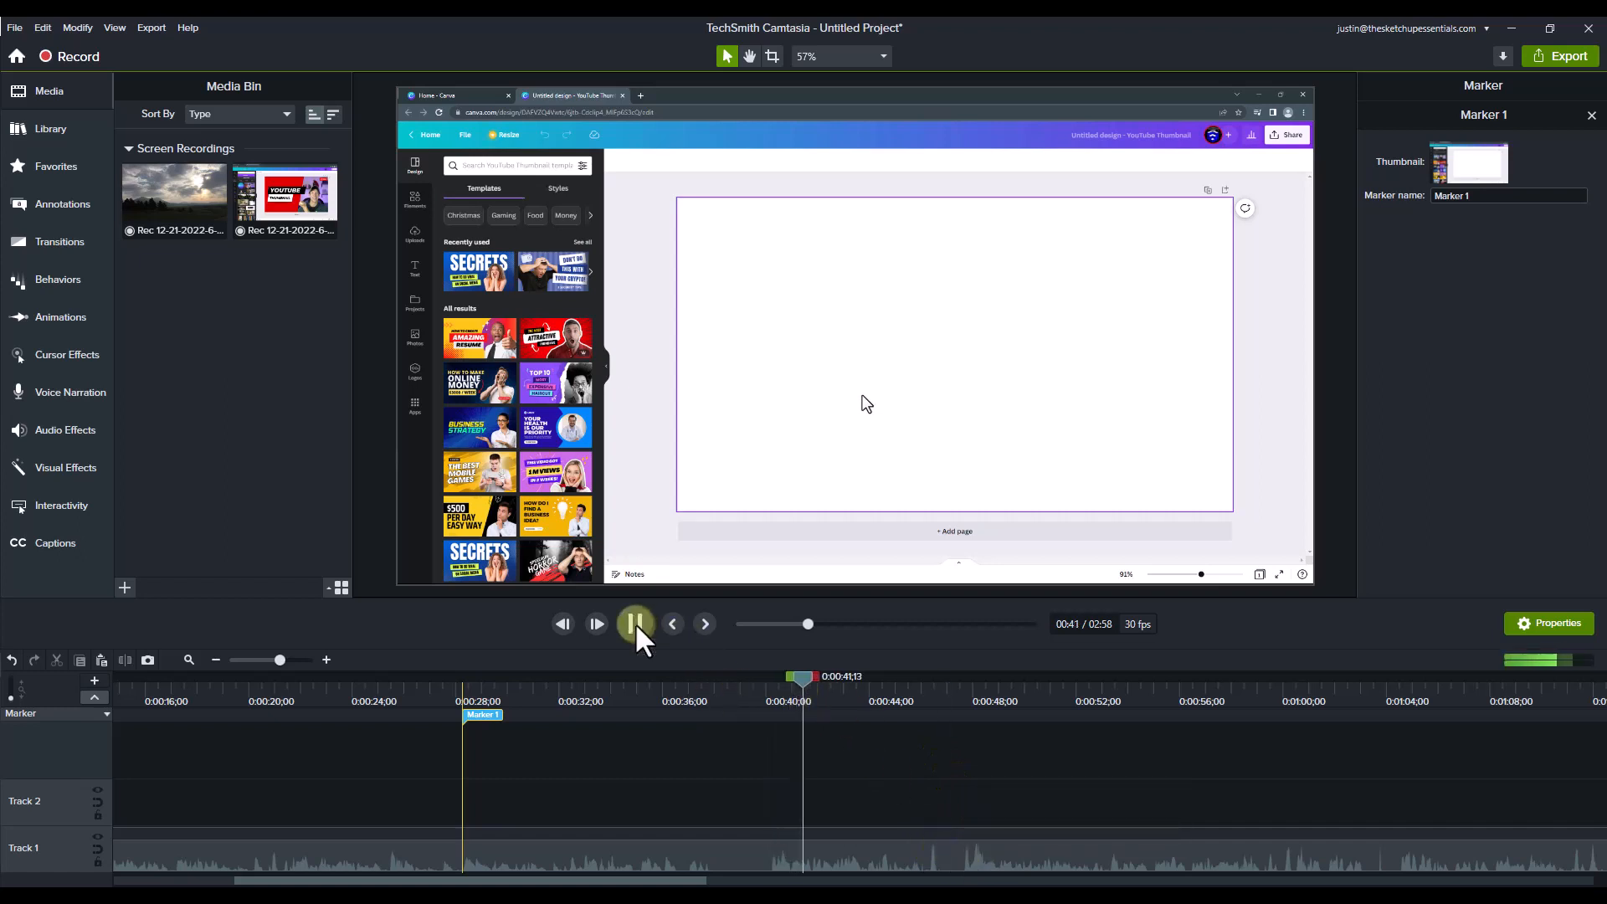
click(634, 624)
click(941, 699)
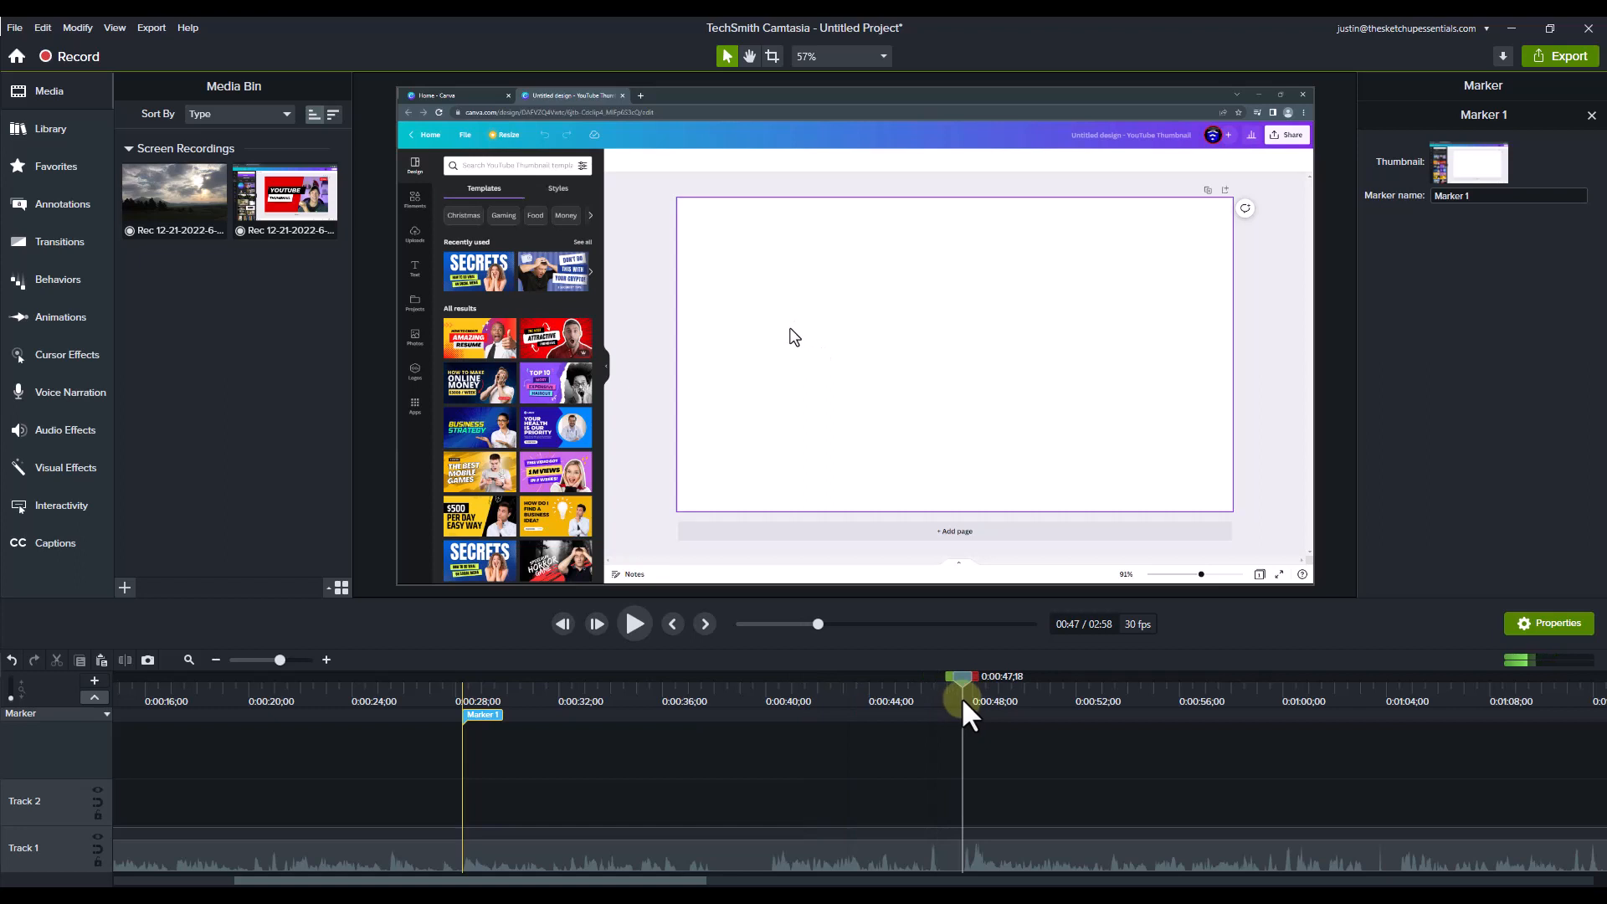
click(632, 624)
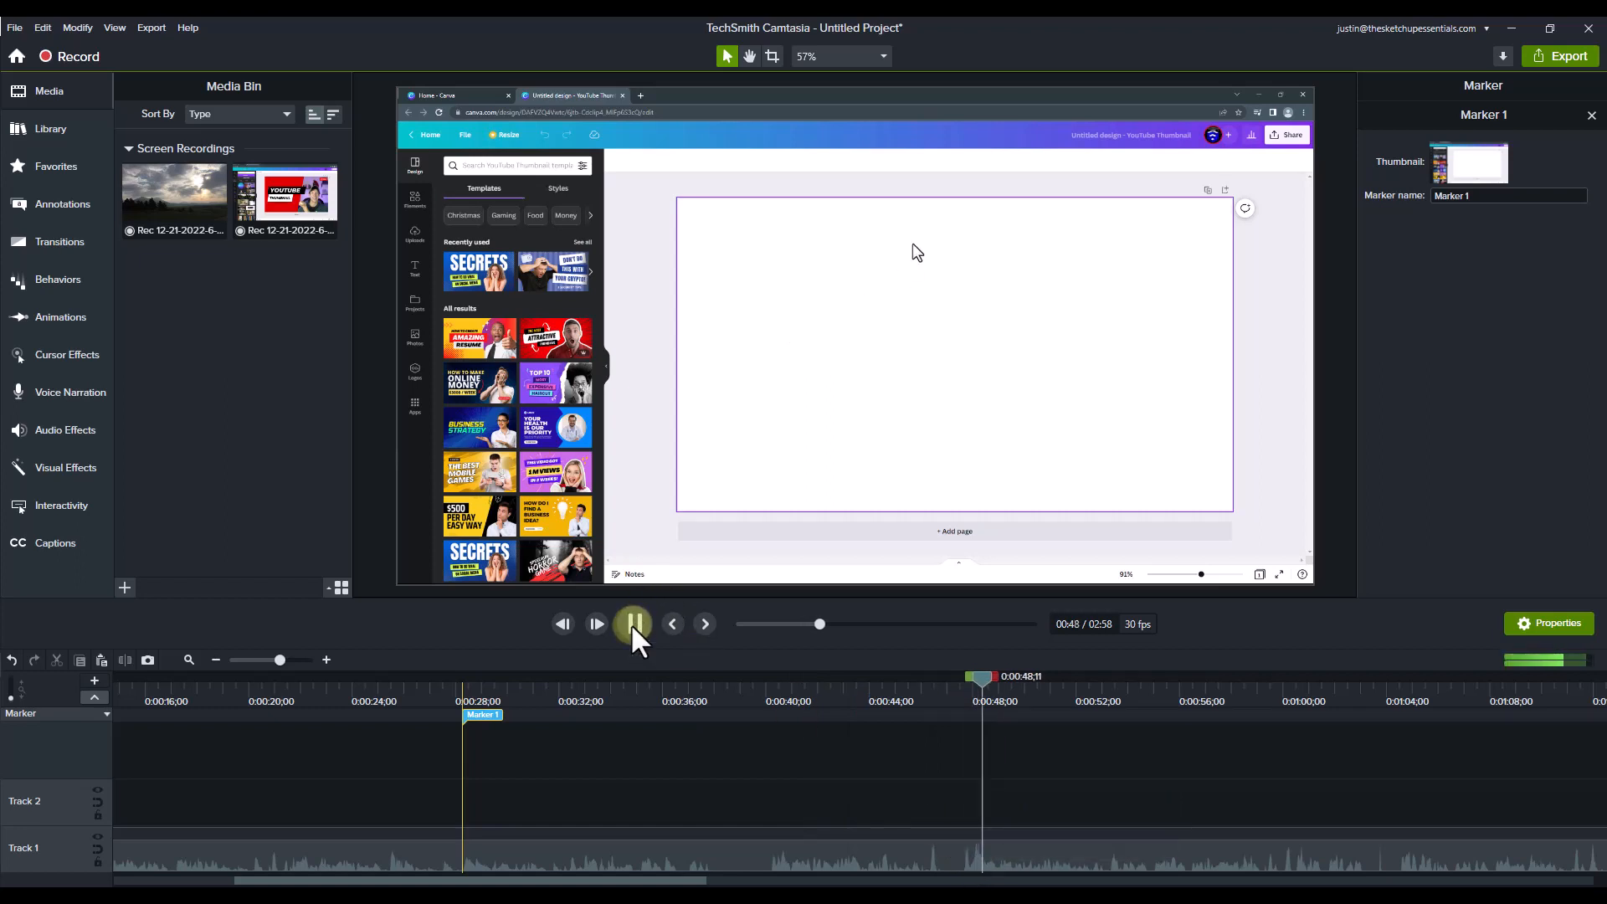
Step: Cut the section between 0:00:28;07 and 0:00:47;18 out of the timeline
click(963, 698)
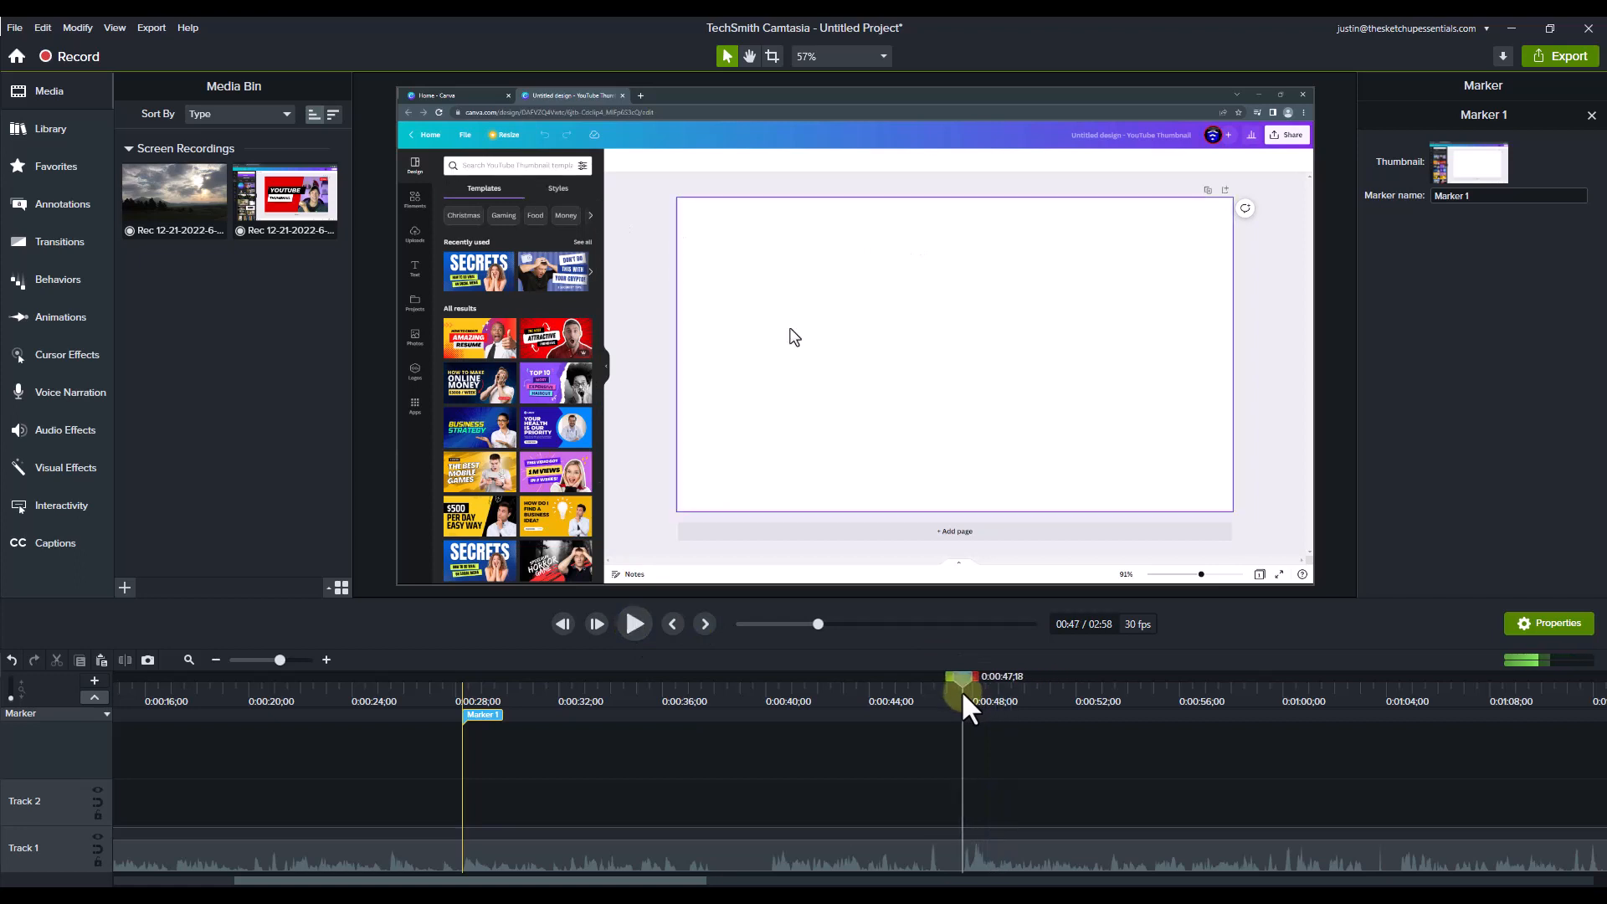
drag(948, 677, 448, 703)
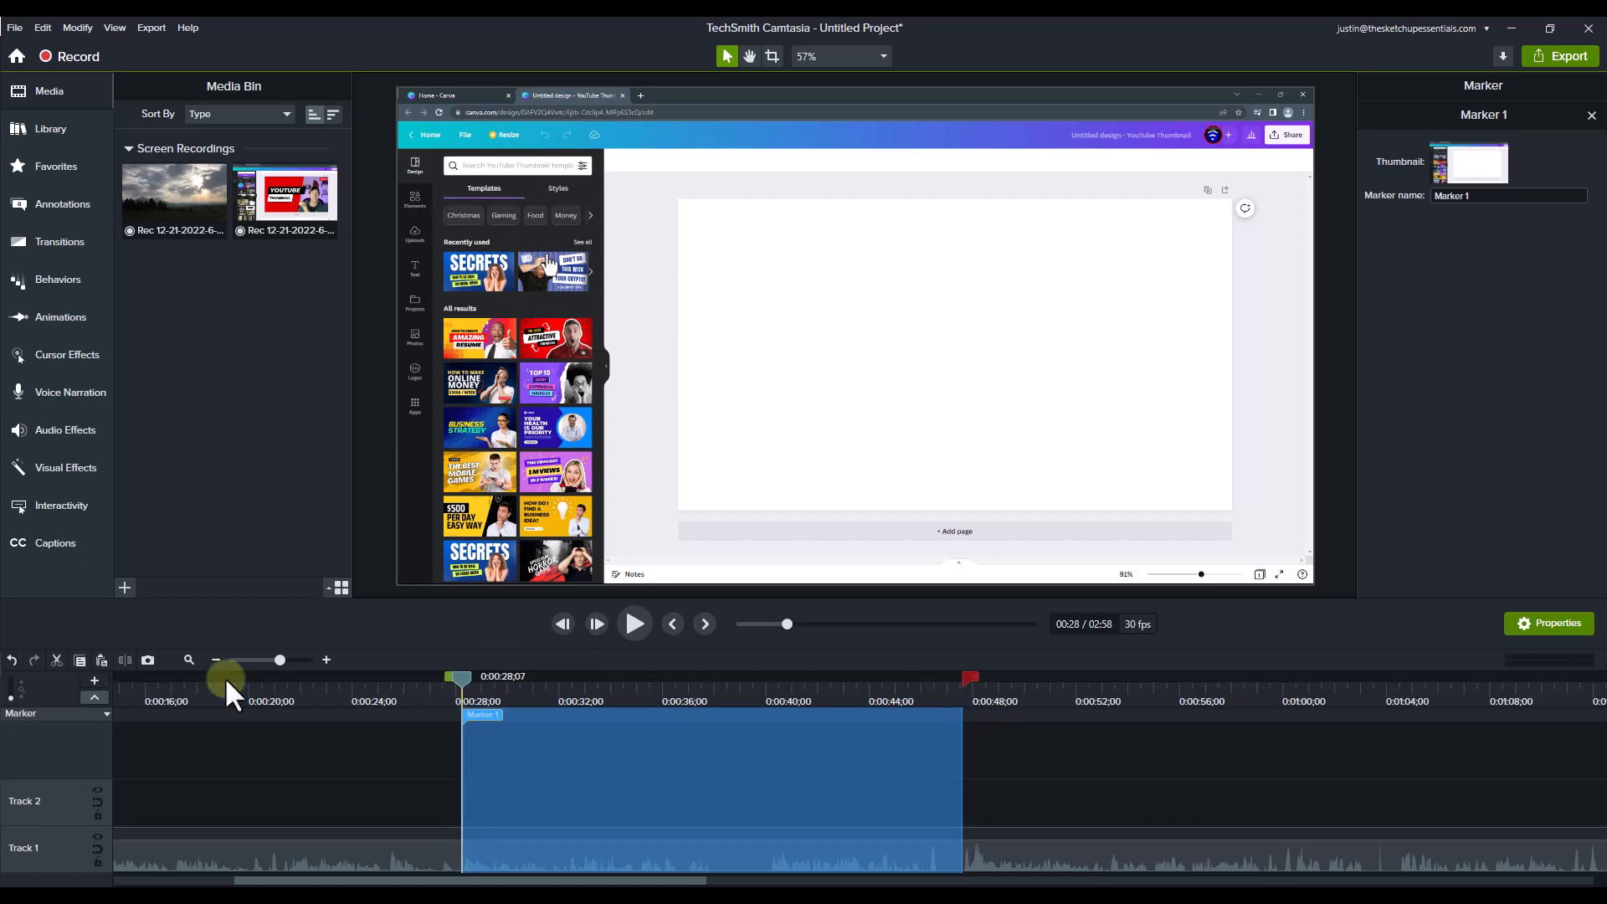
click(55, 657)
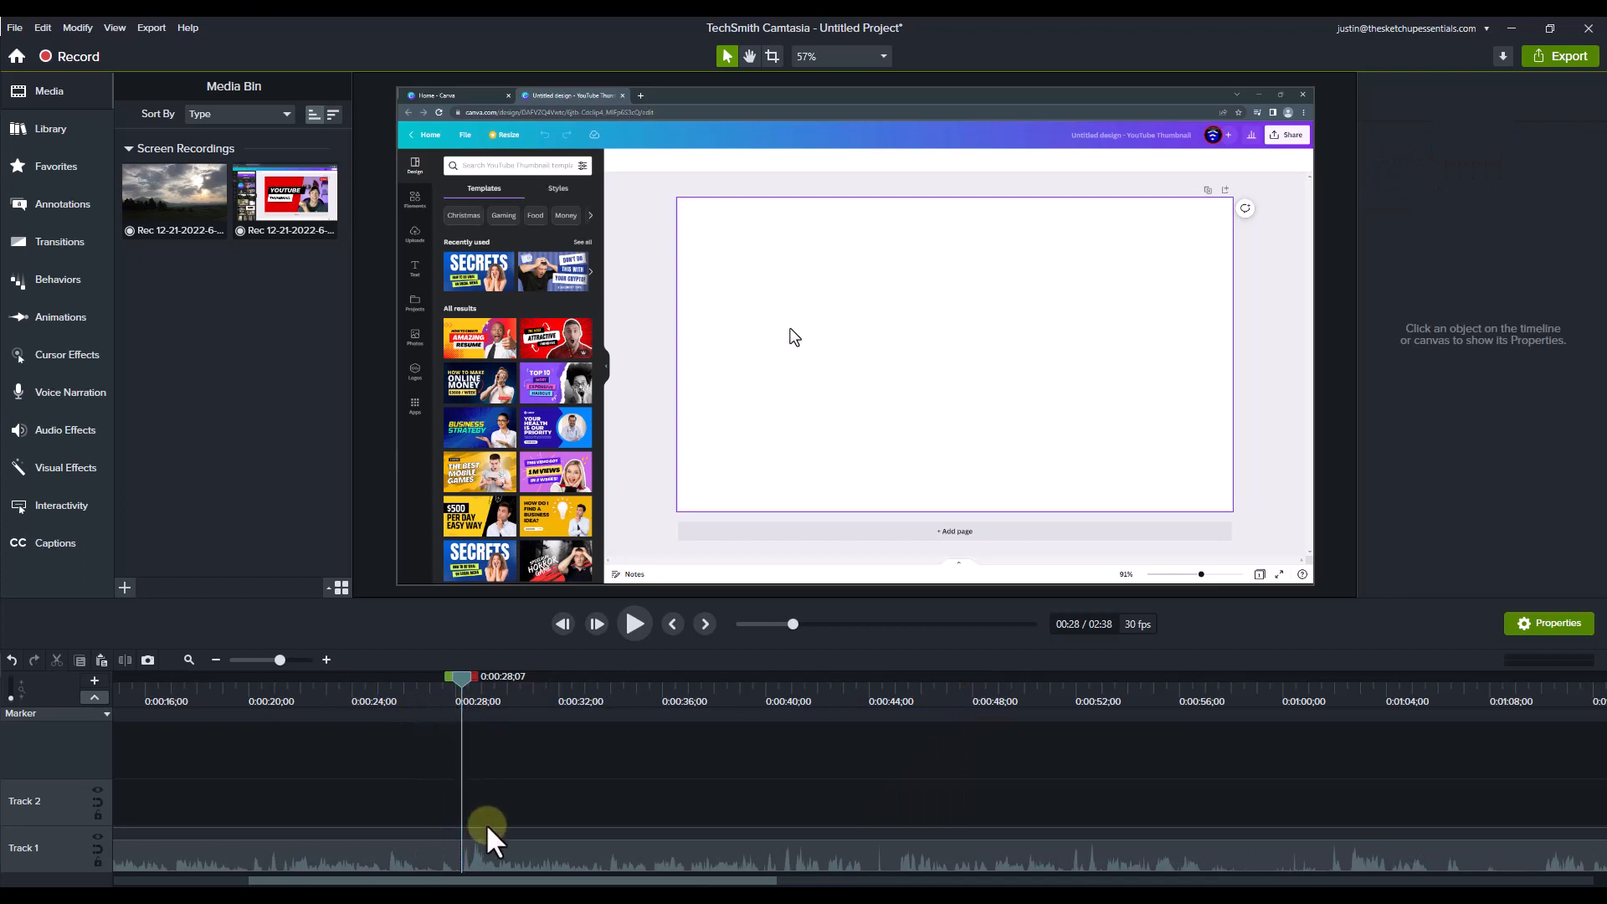
Step: Play the recording from 0:00:26;06 to about 46 seconds to check the cut and listen for another mistake
drag(462, 702, 405, 707)
click(638, 625)
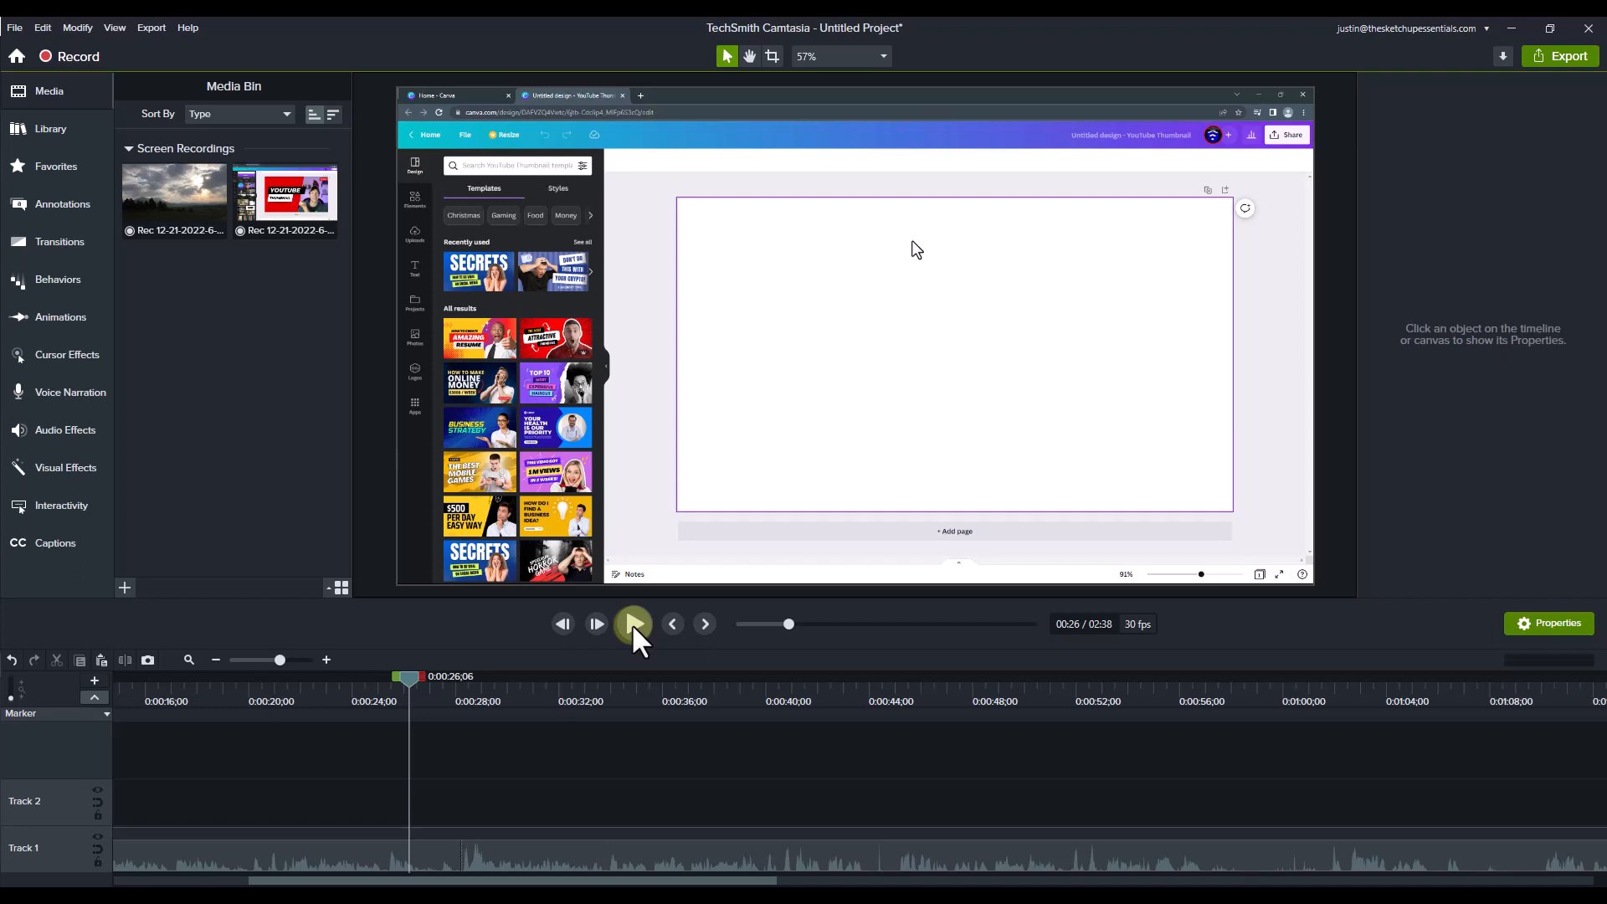
click(633, 624)
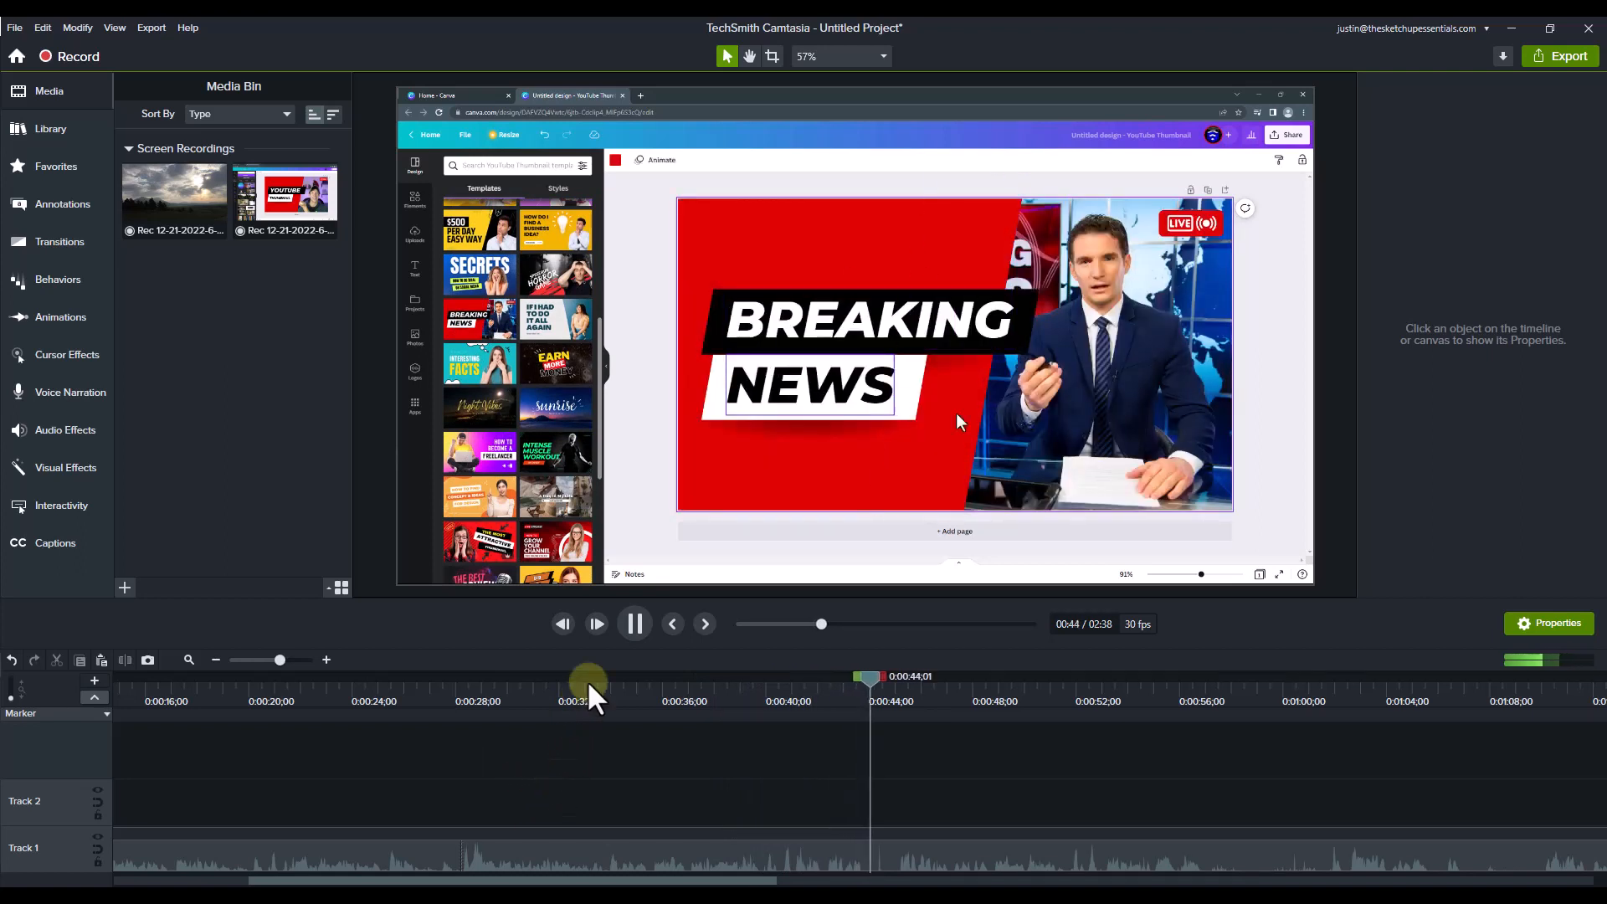
click(634, 622)
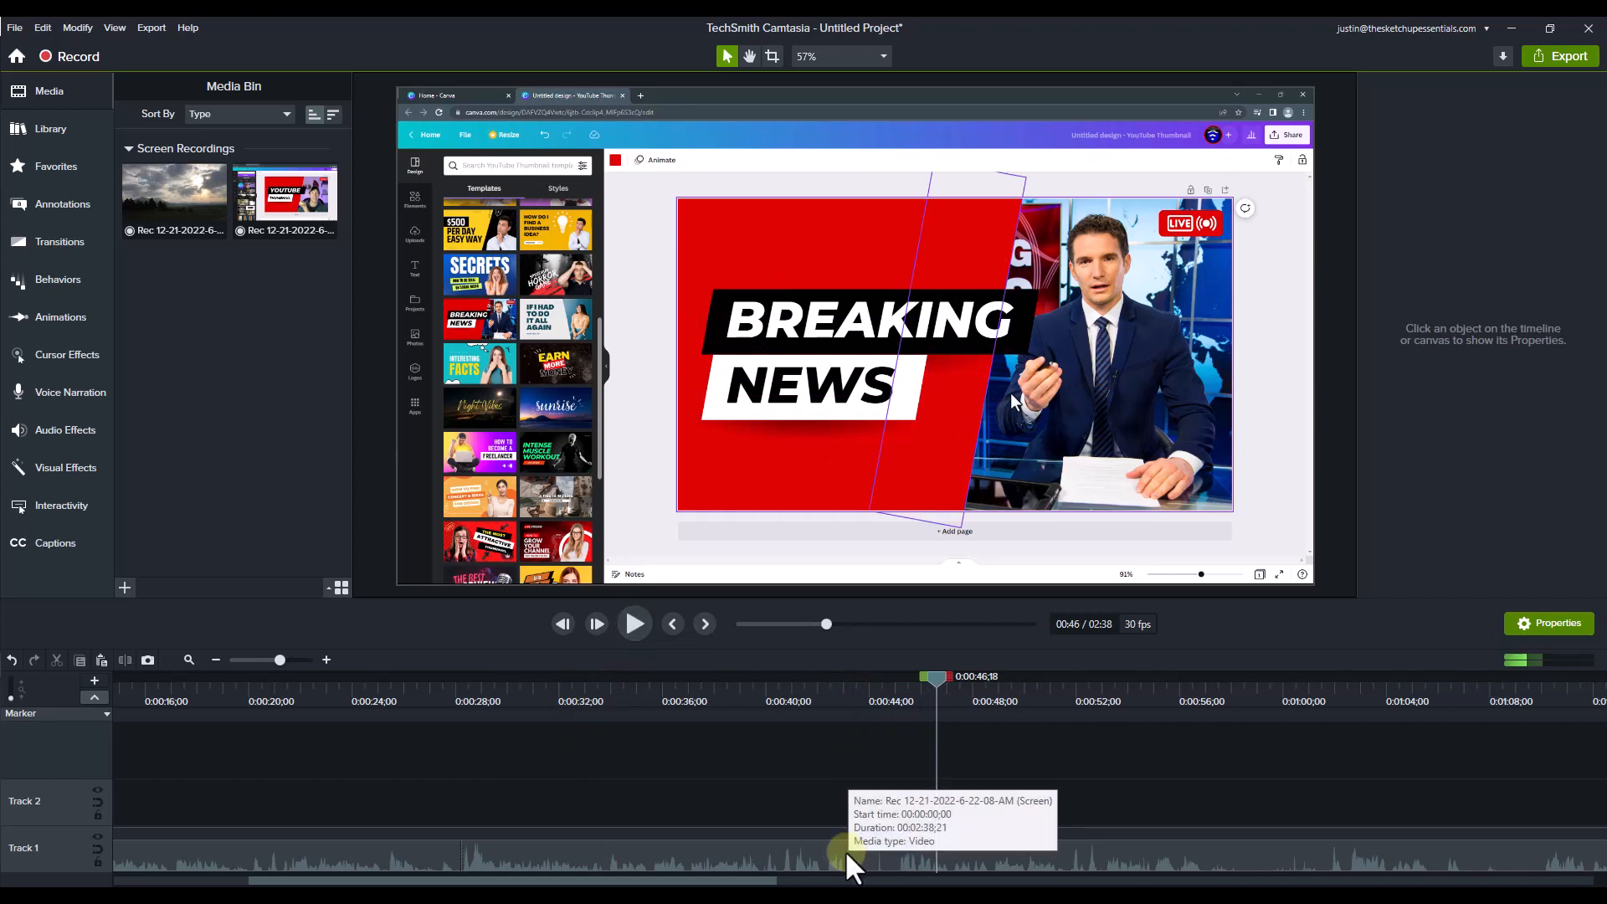
Step: Cut the short section from about 0:00:42 to 0:00:45;01 out of the timeline
drag(856, 680, 909, 680)
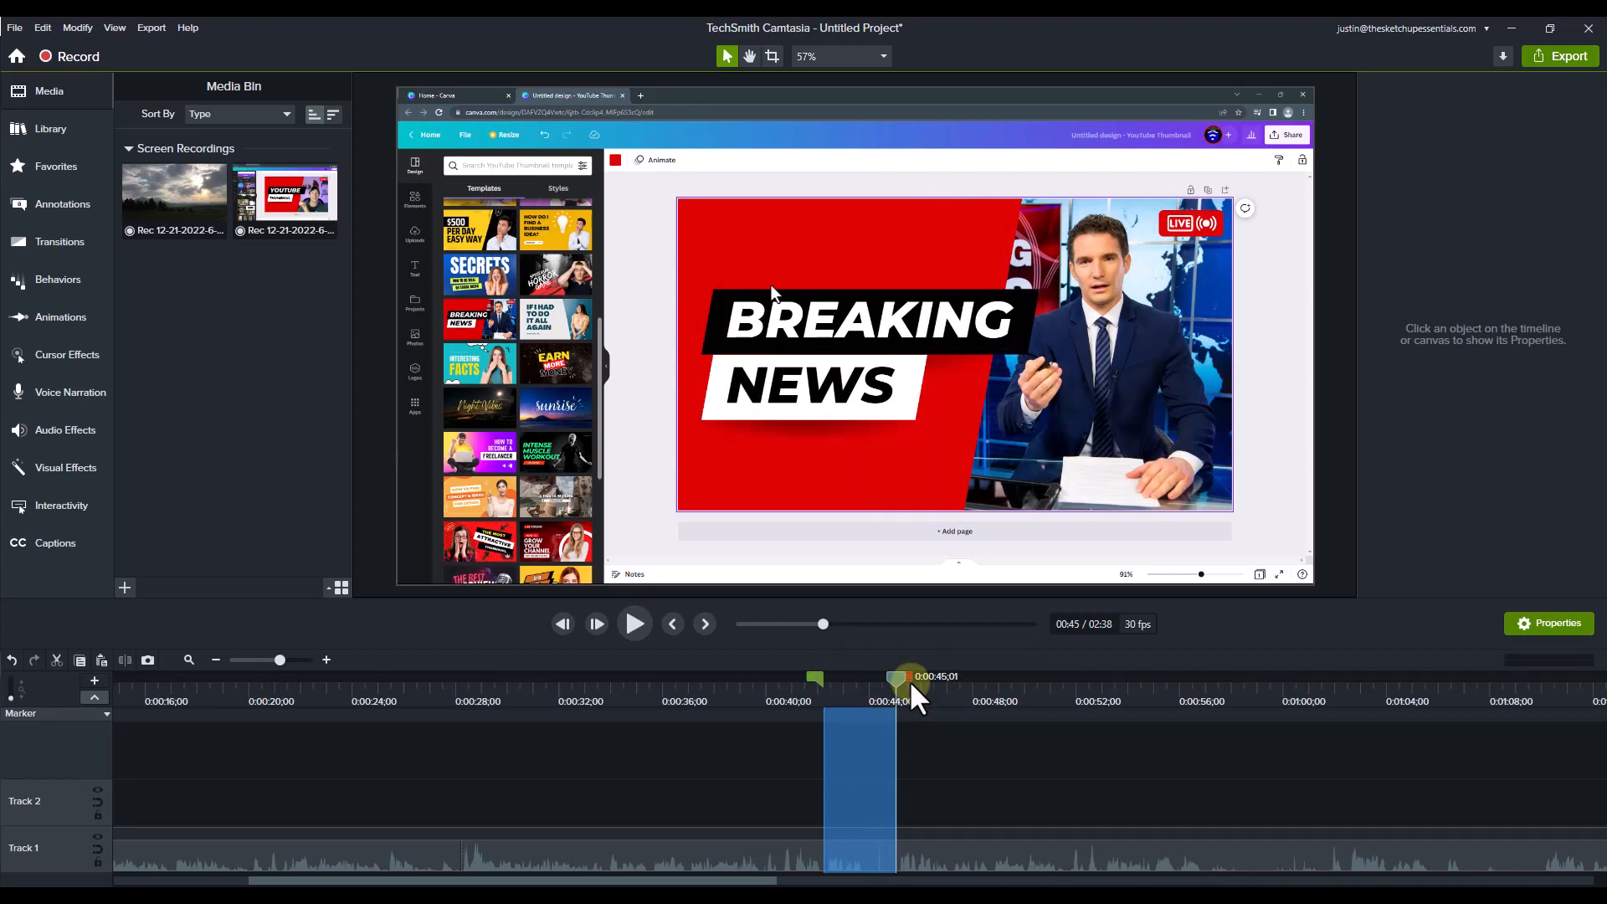
click(56, 660)
Step: Play the recording from 0:00:41;02 to about 59 seconds to review the new cut and the title-typing passage
click(791, 690)
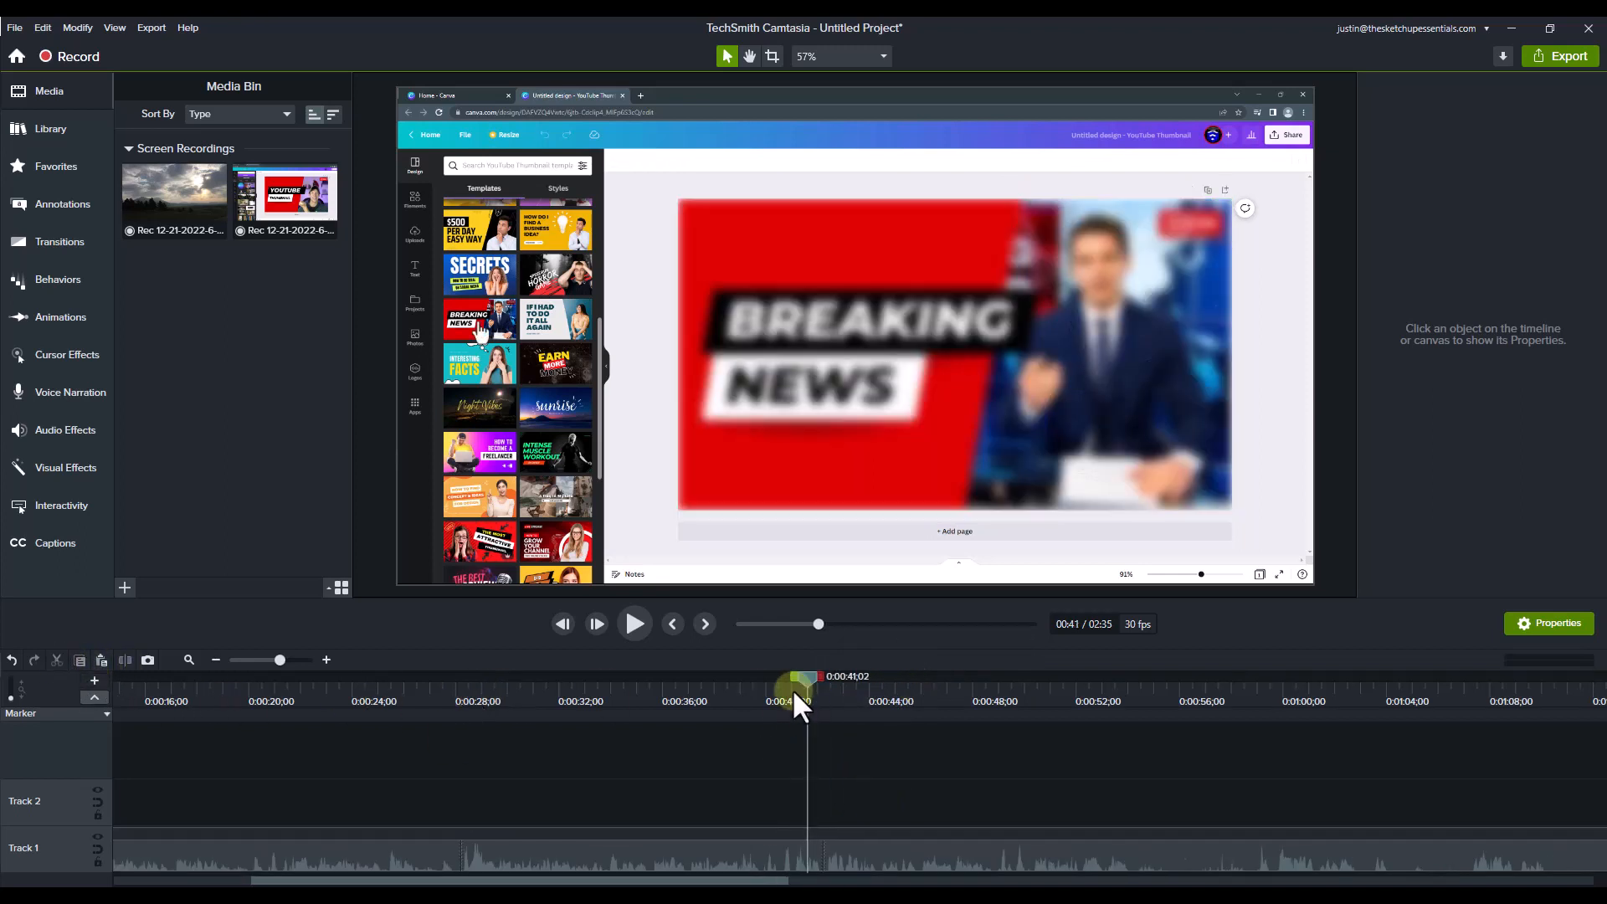
click(636, 624)
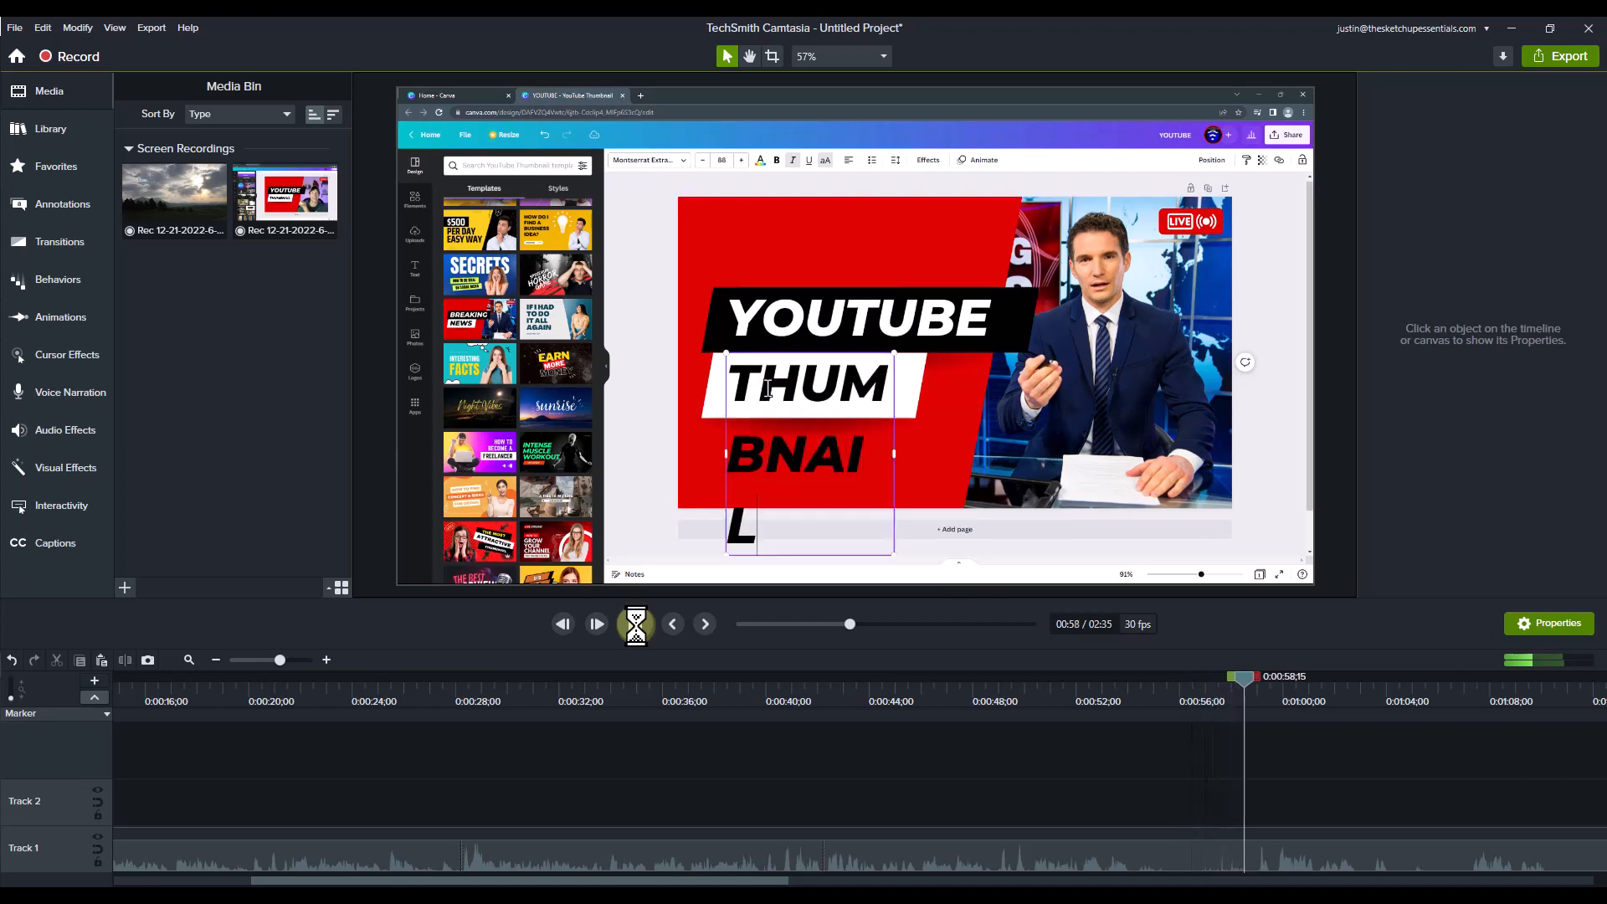
click(636, 624)
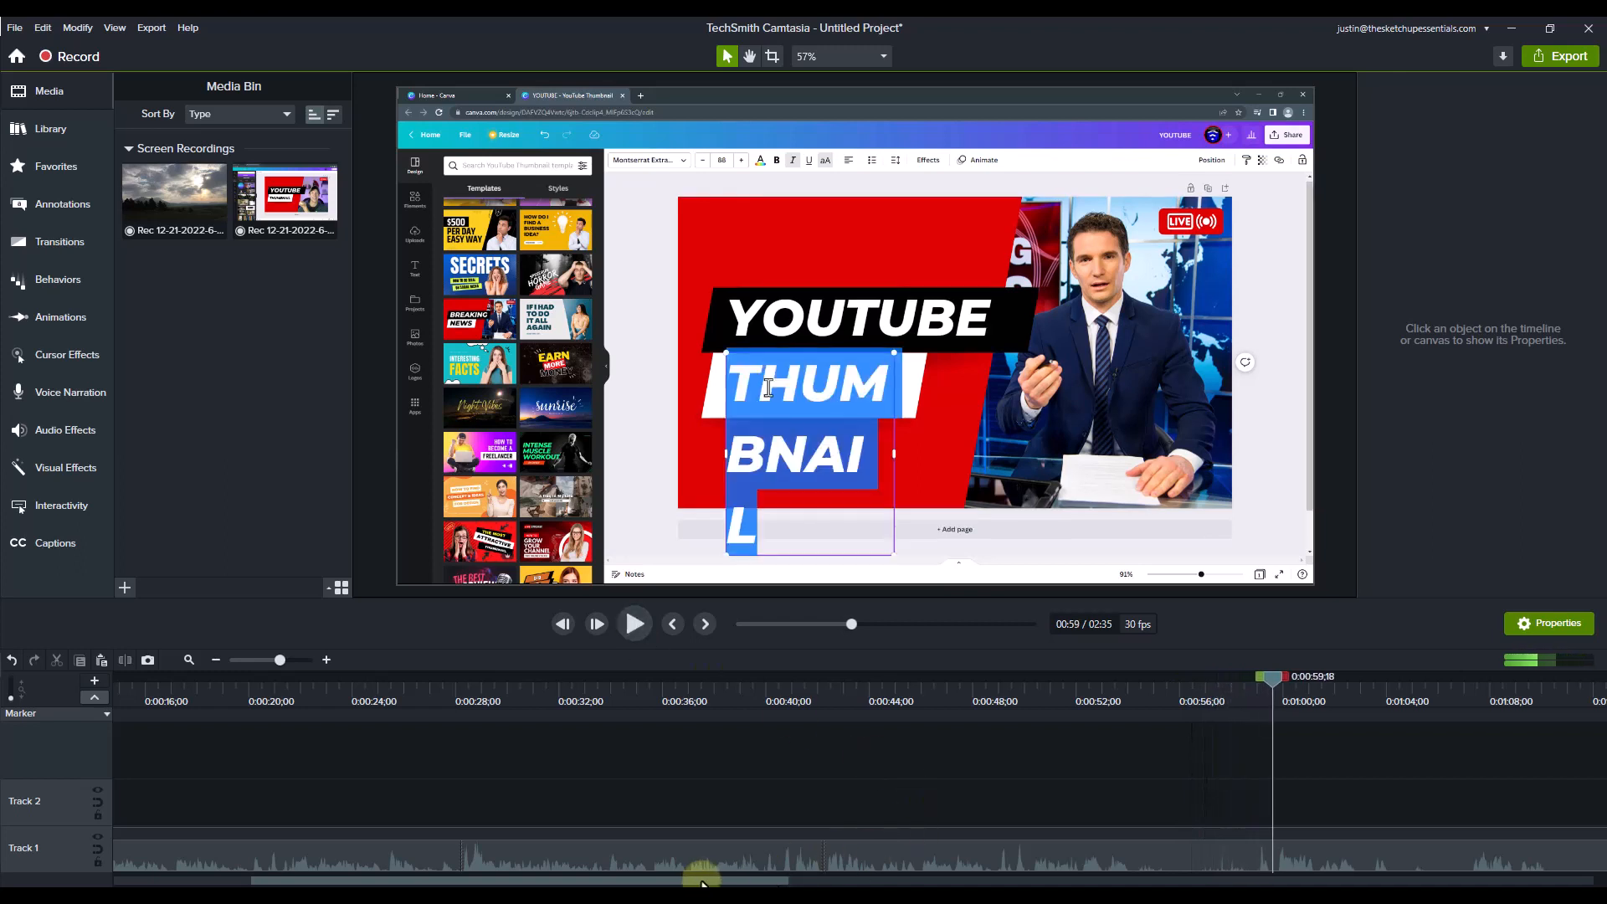
Step: Split the recording on Track 1 at 0:00:54;02, while the word YOUTUBE is being typed
drag(703, 881, 870, 881)
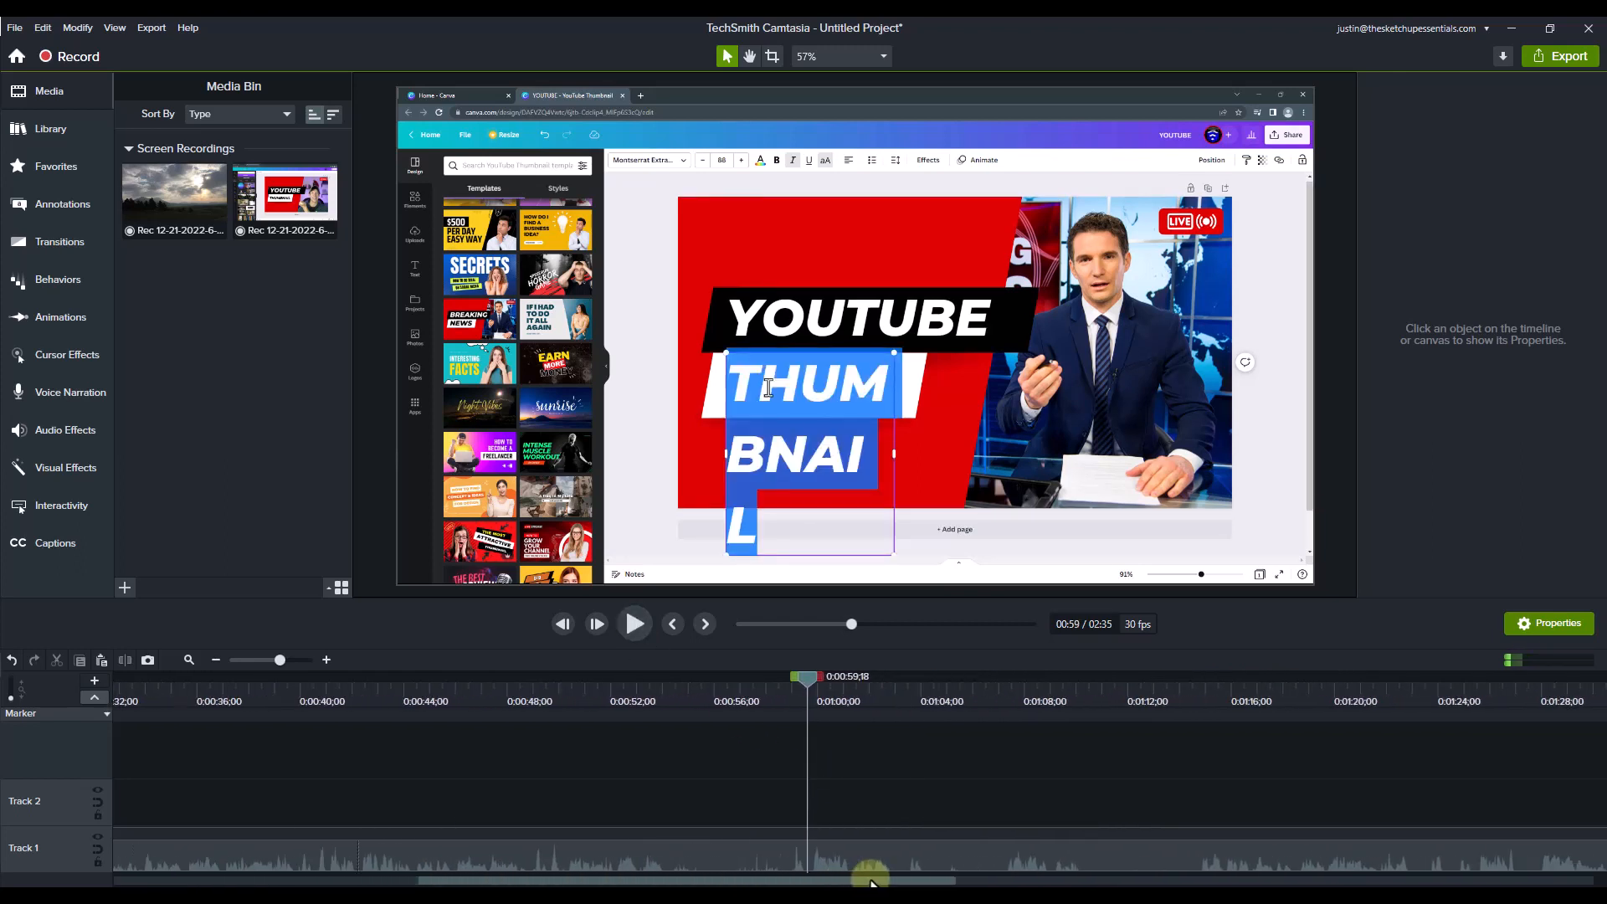
click(791, 697)
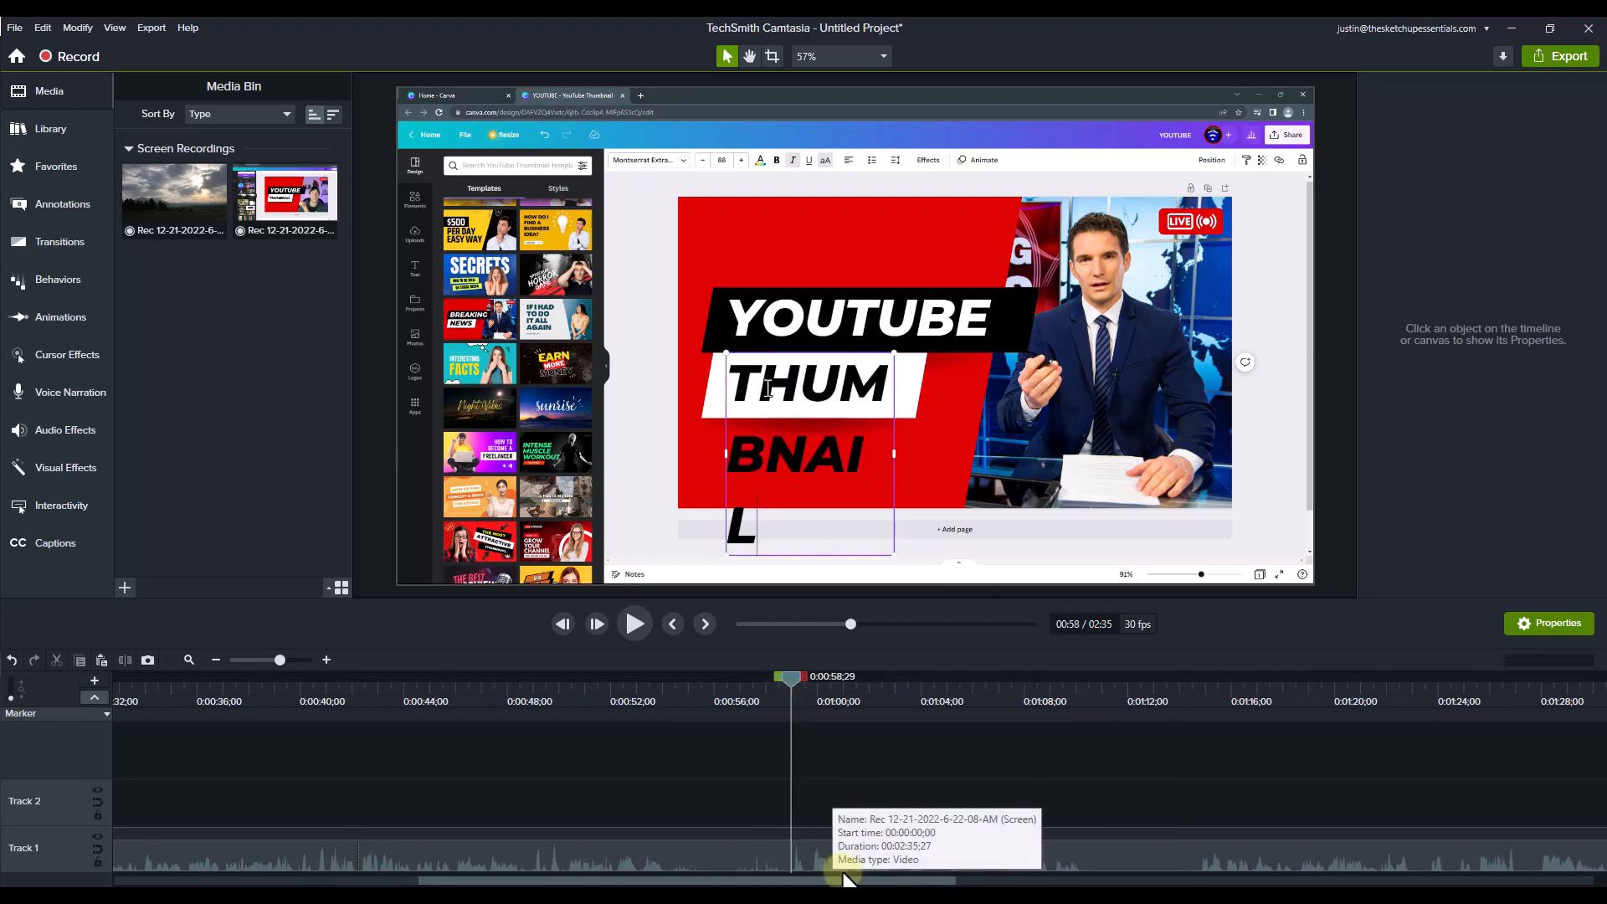
scroll(803, 857, up, 2)
drag(683, 696, 564, 755)
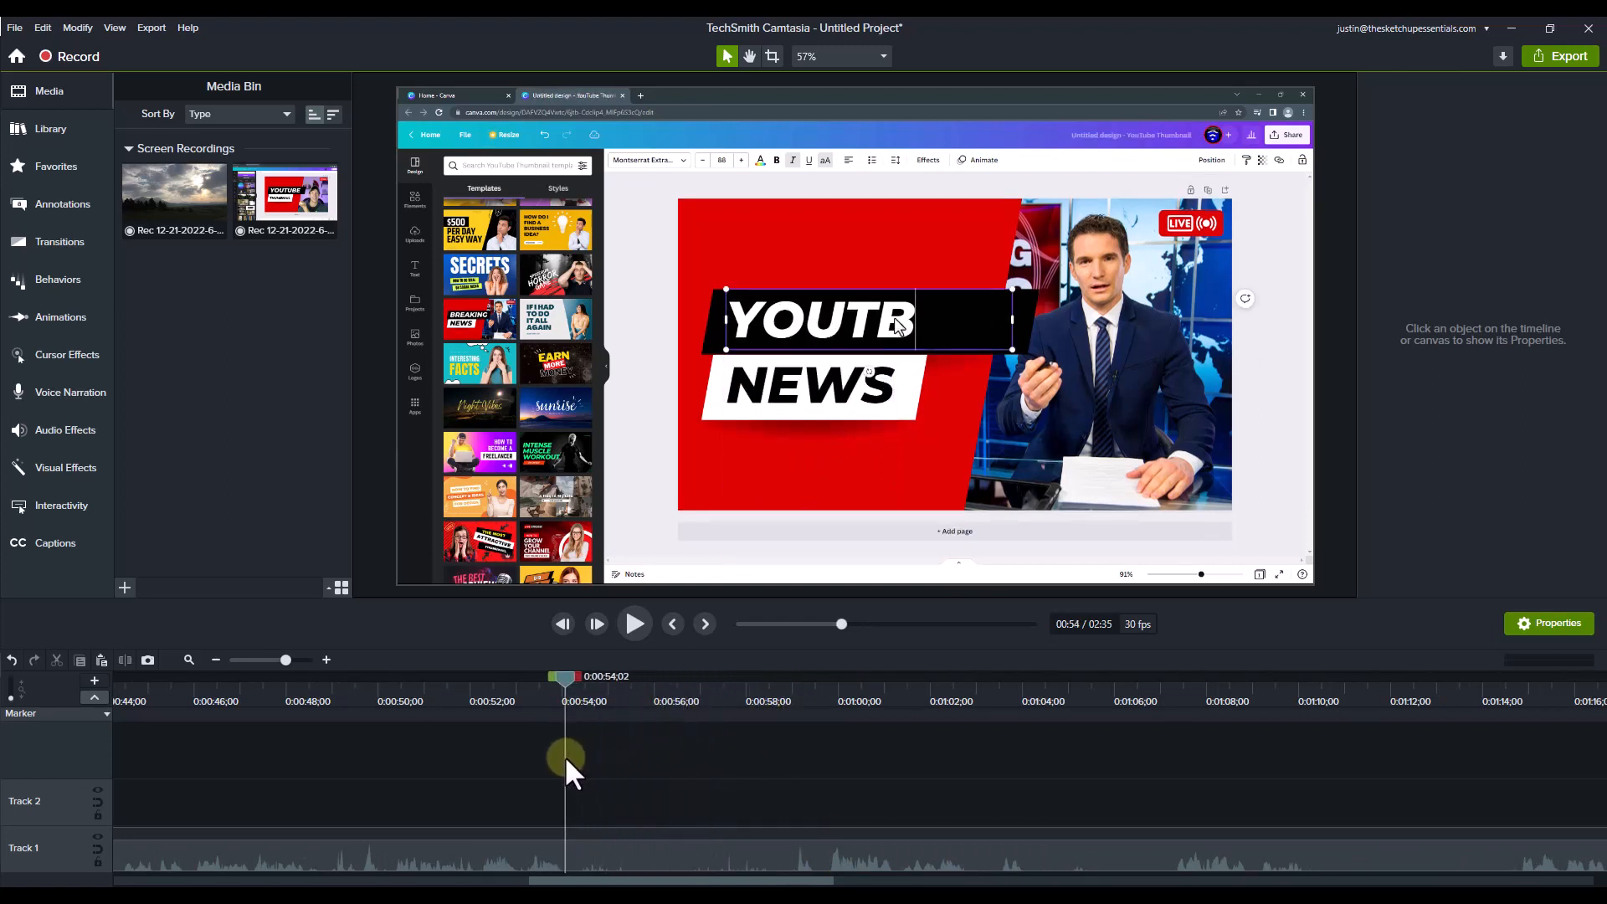
click(621, 856)
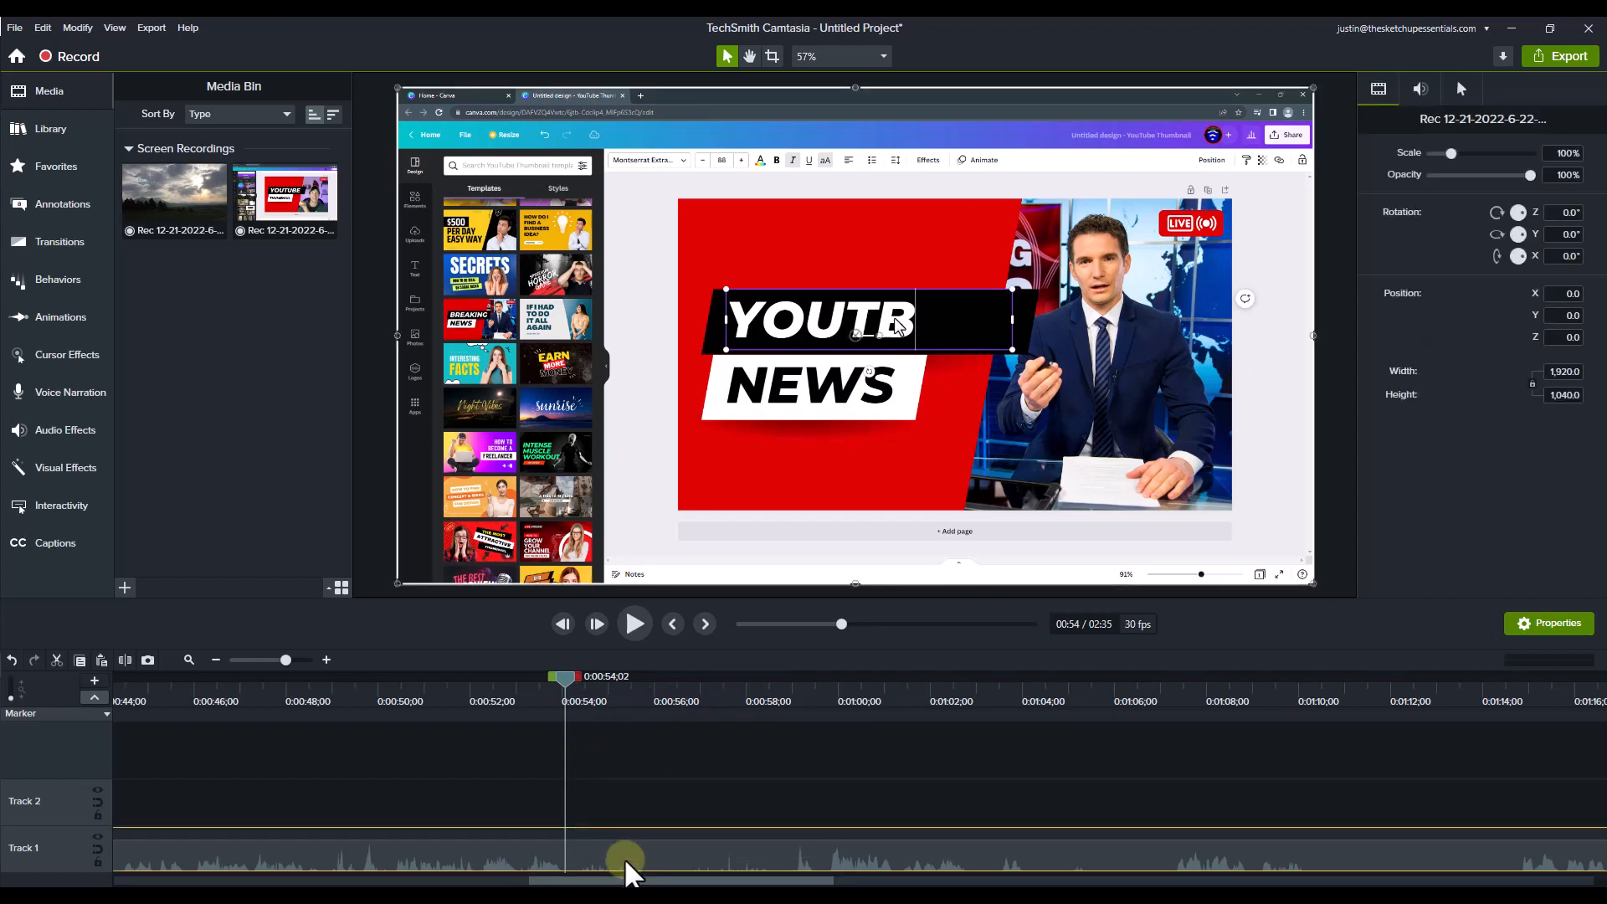
key(s)
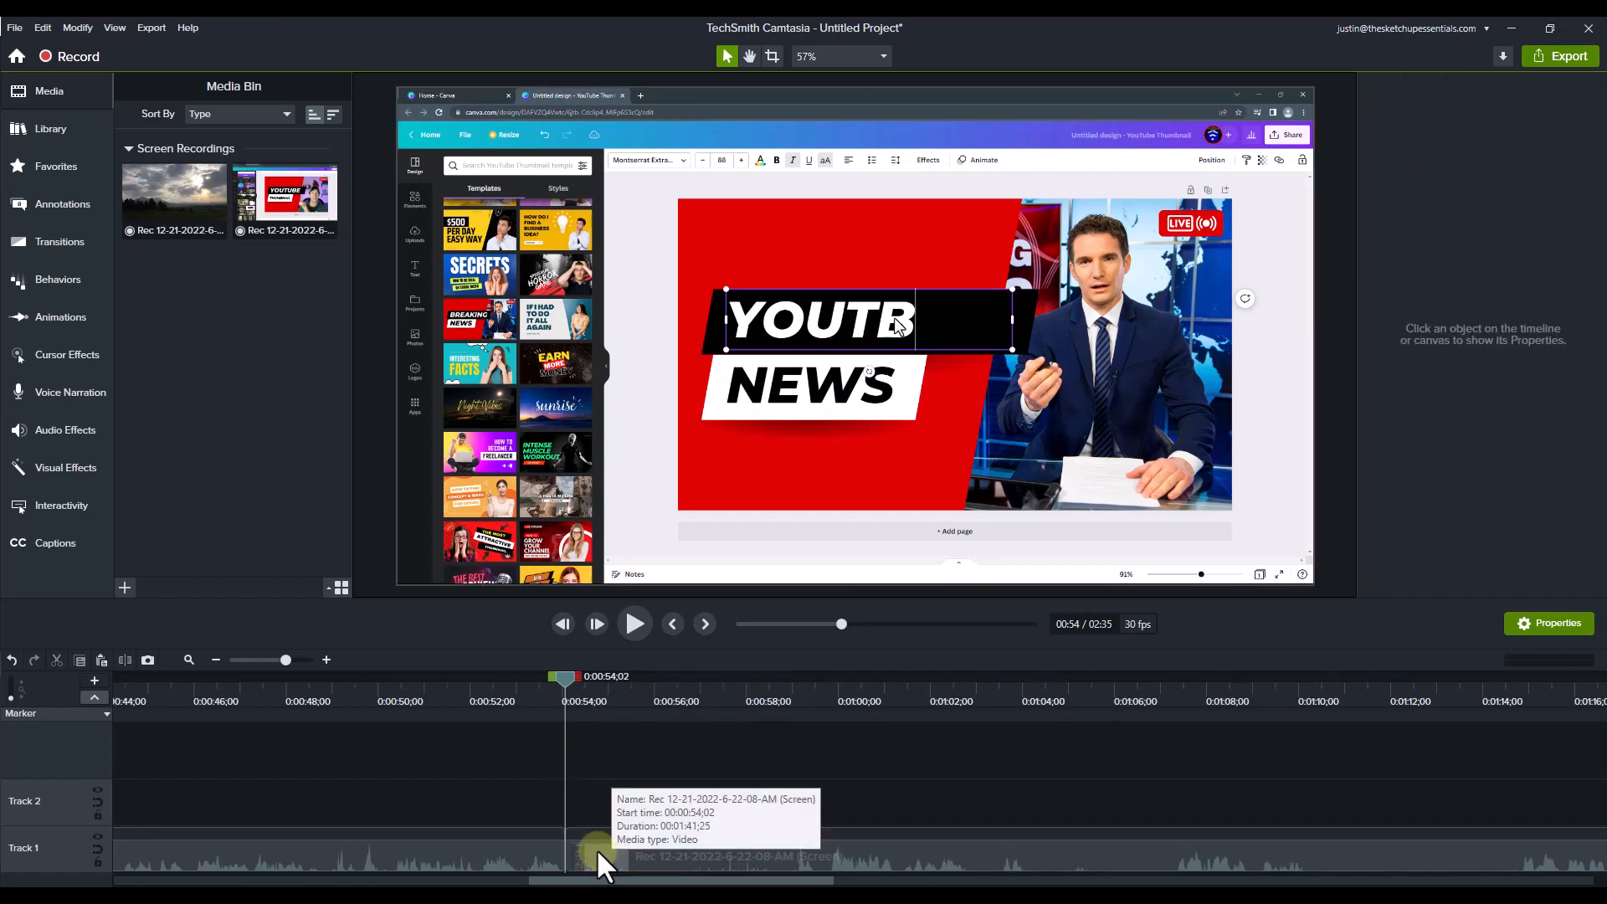
Step: Split the recording again at 0:00:59;03, isolating the title-typing passage as its own clip
drag(783, 690, 795, 691)
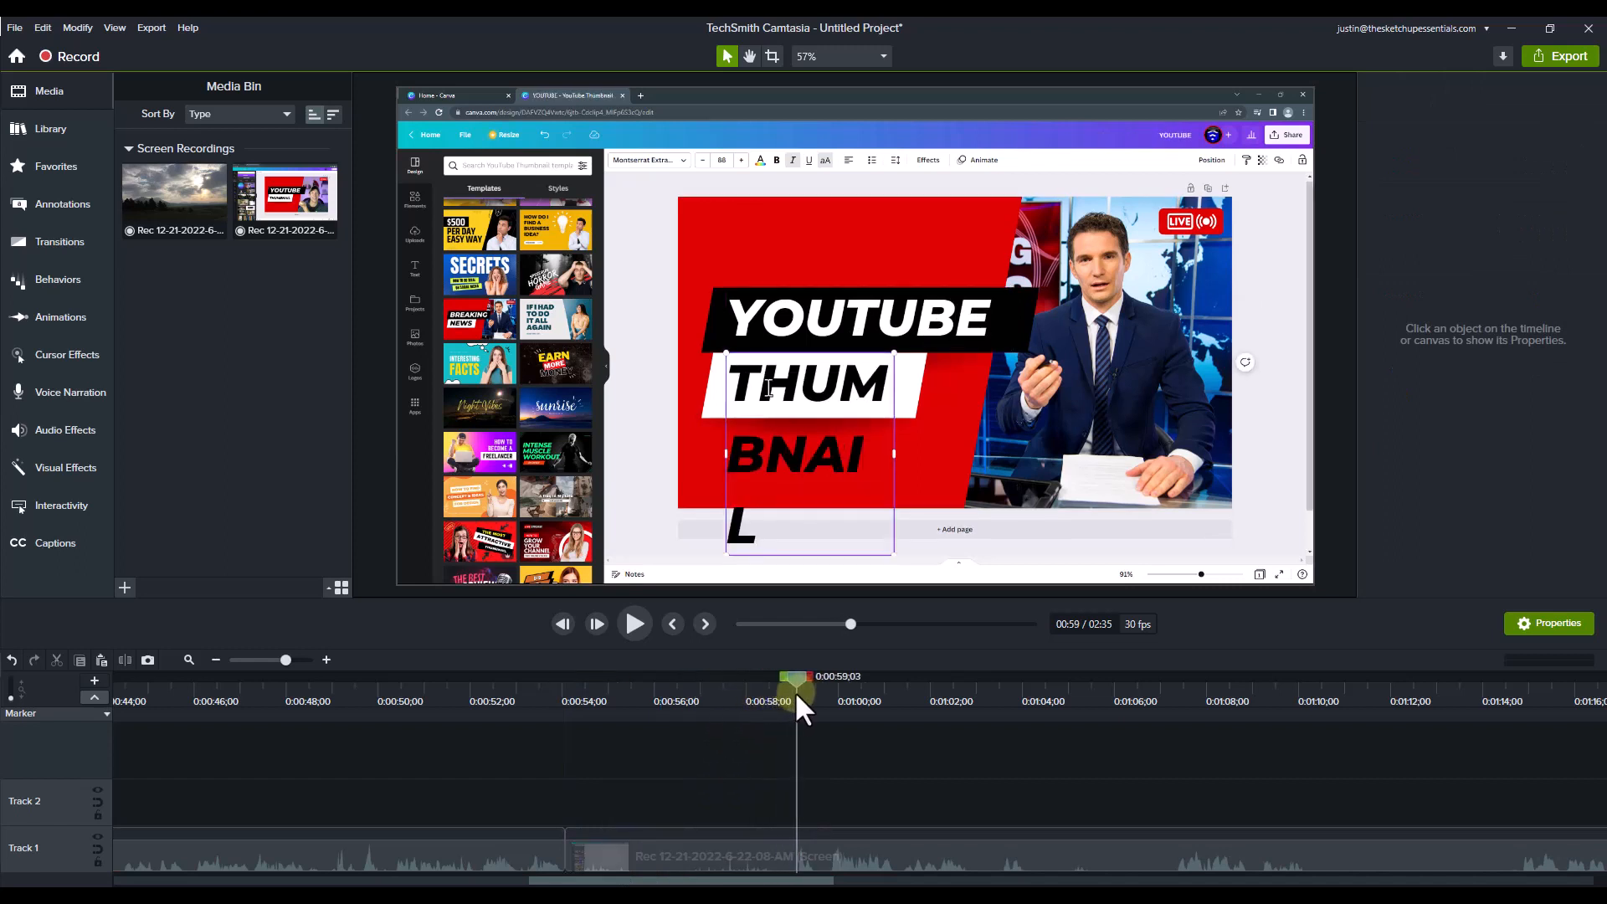
click(715, 863)
key(s)
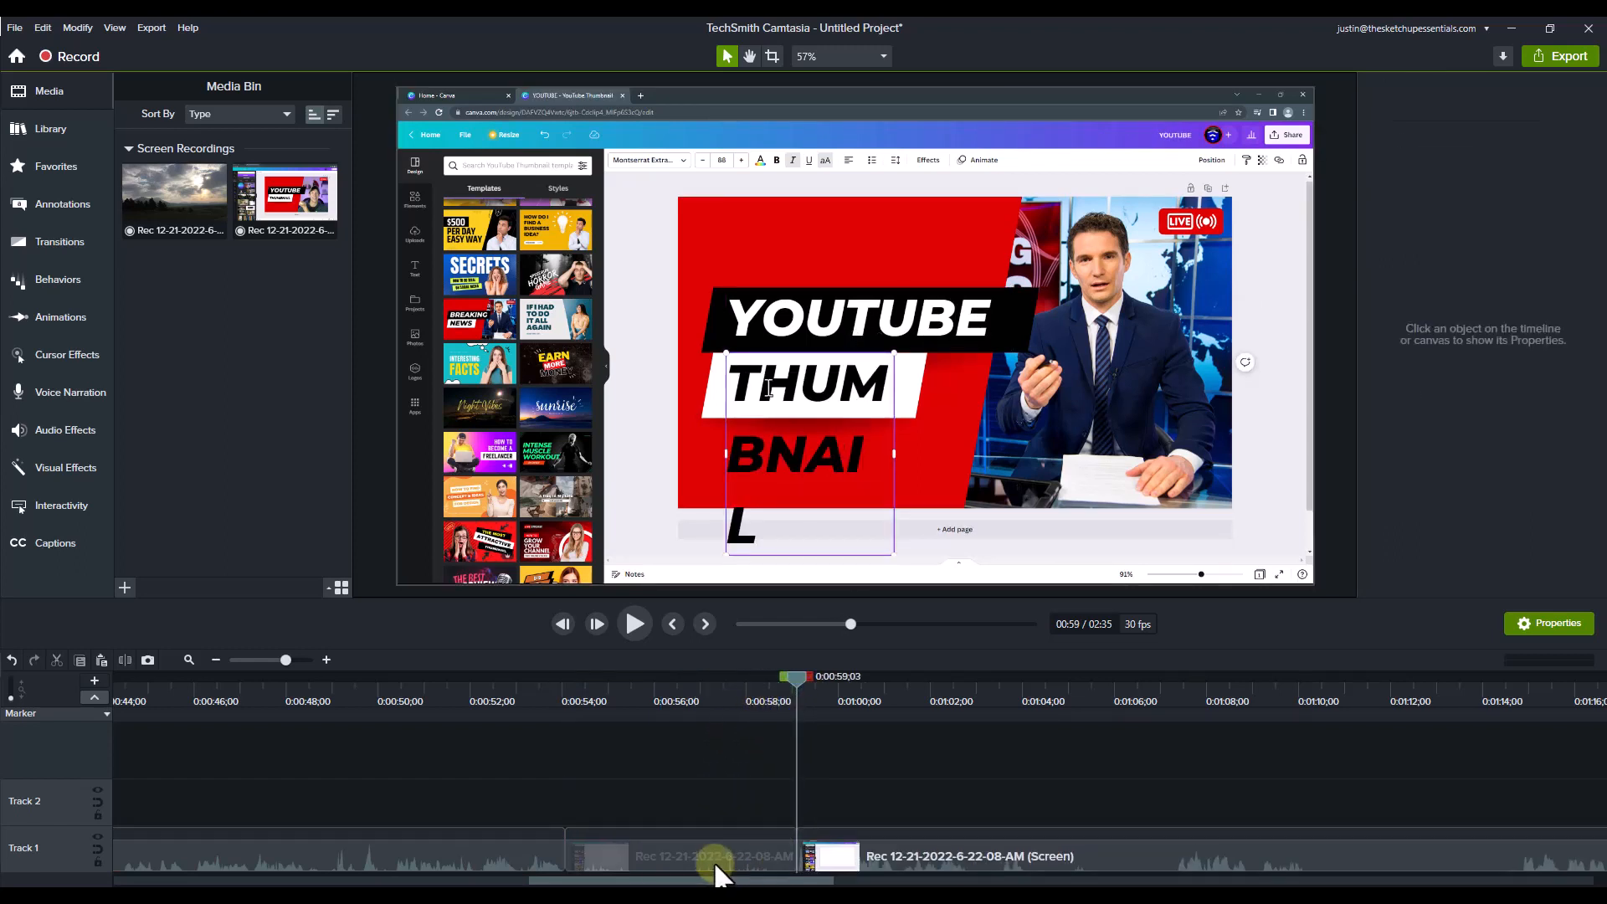
Step: Apply the Clip Speed effect to the isolated typing clip between the two splits
drag(757, 697, 664, 719)
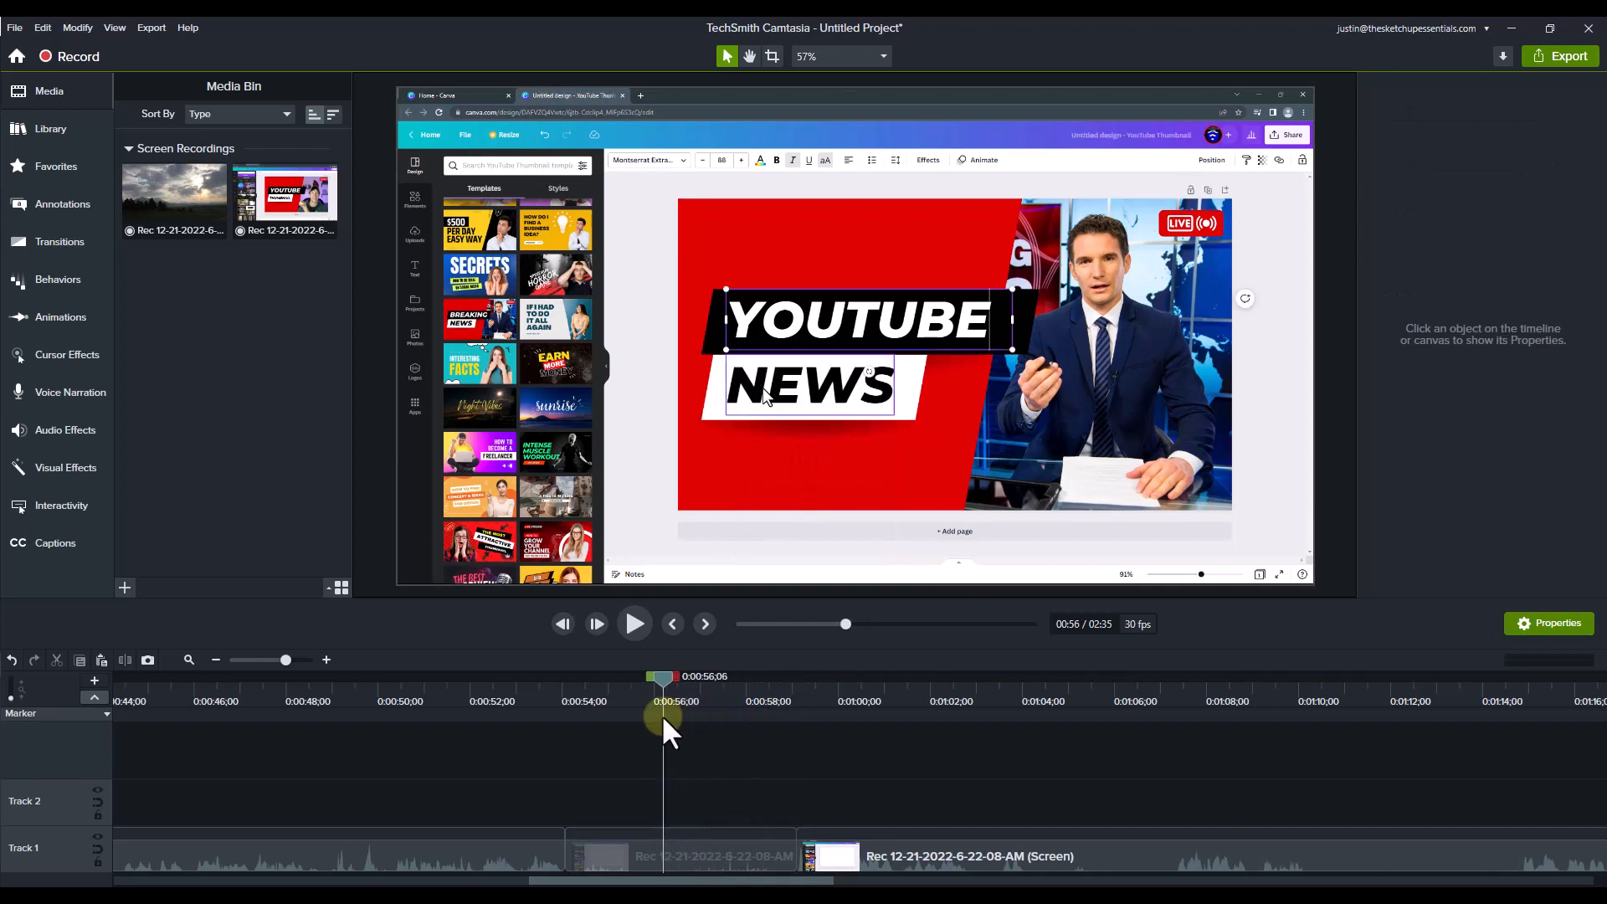
click(50, 467)
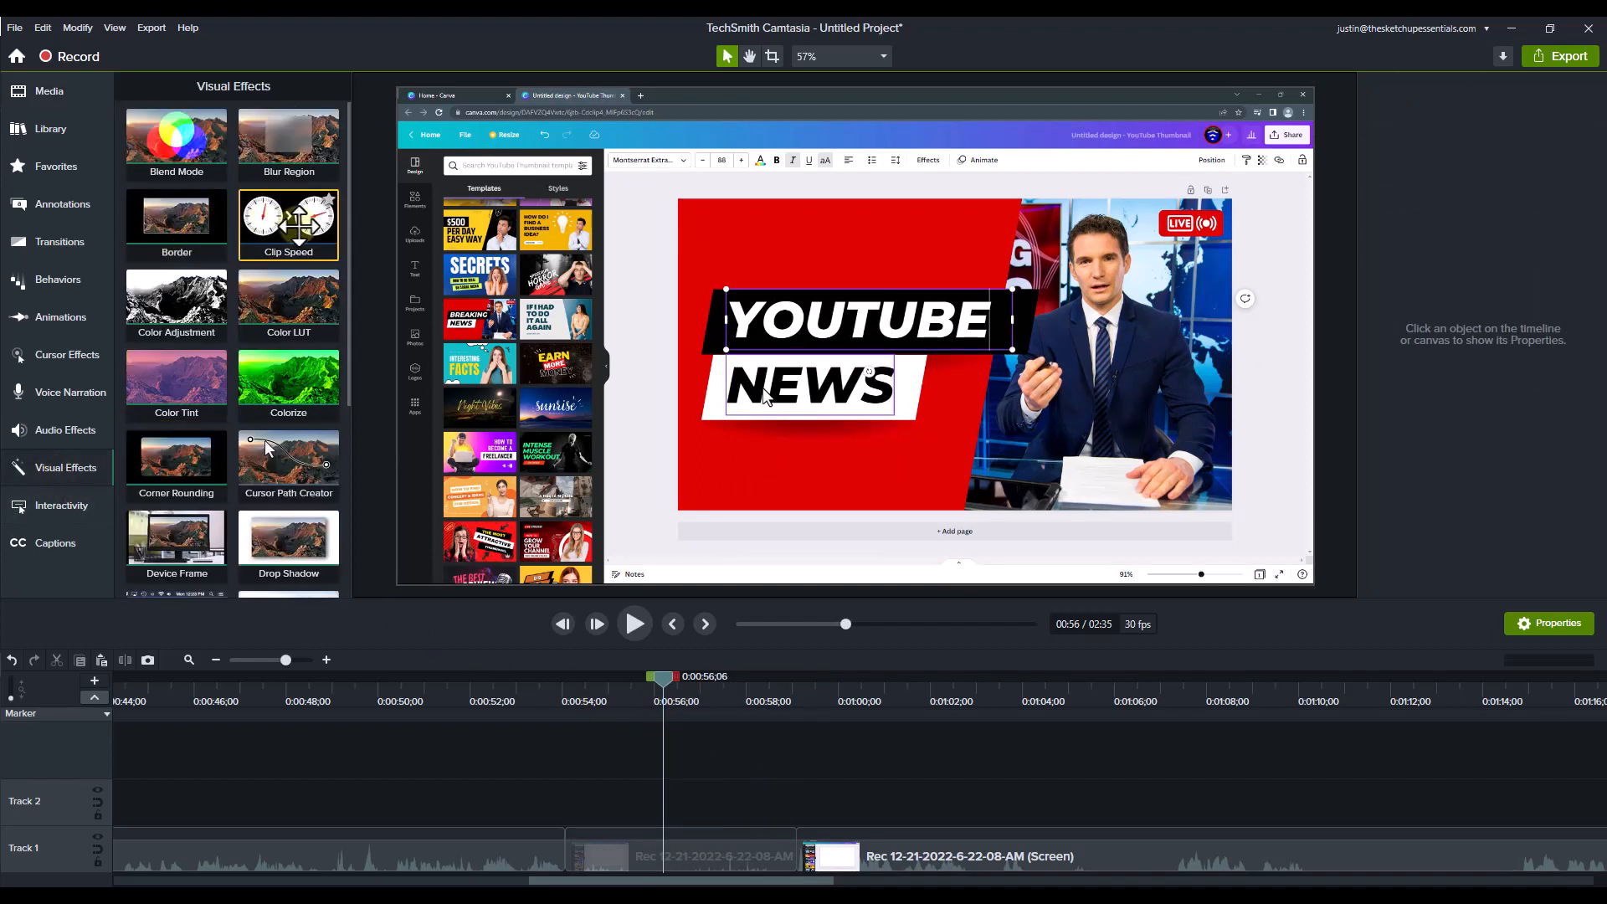
drag(297, 239, 617, 862)
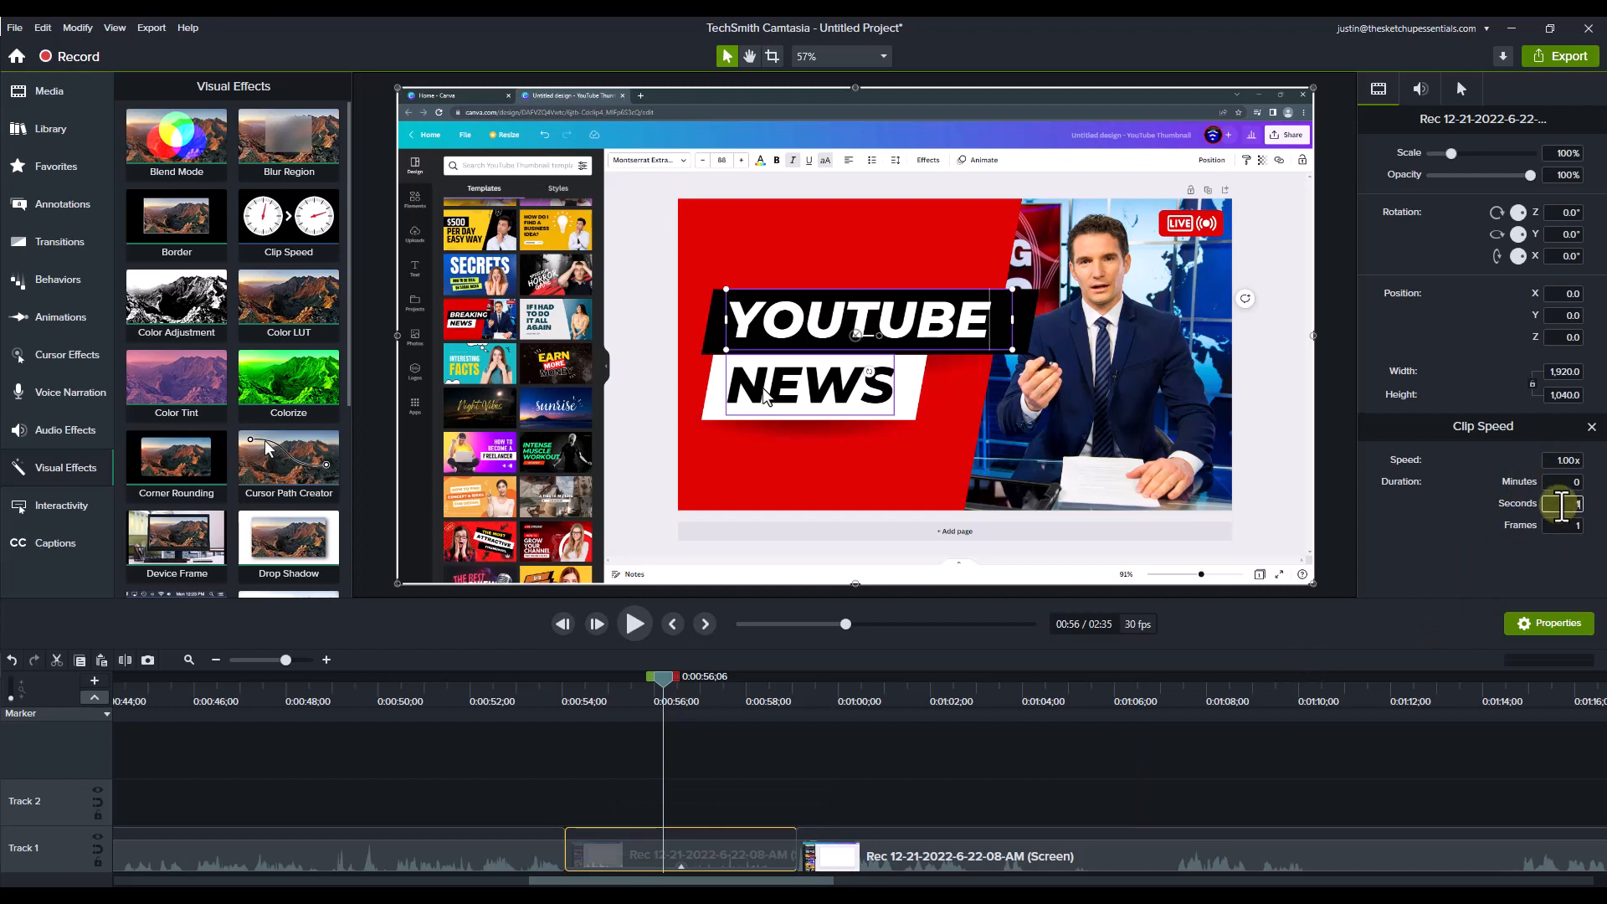
Step: Try shortening the typing clip's duration and setting its speed to 5x, undoing each change
key(Tab)
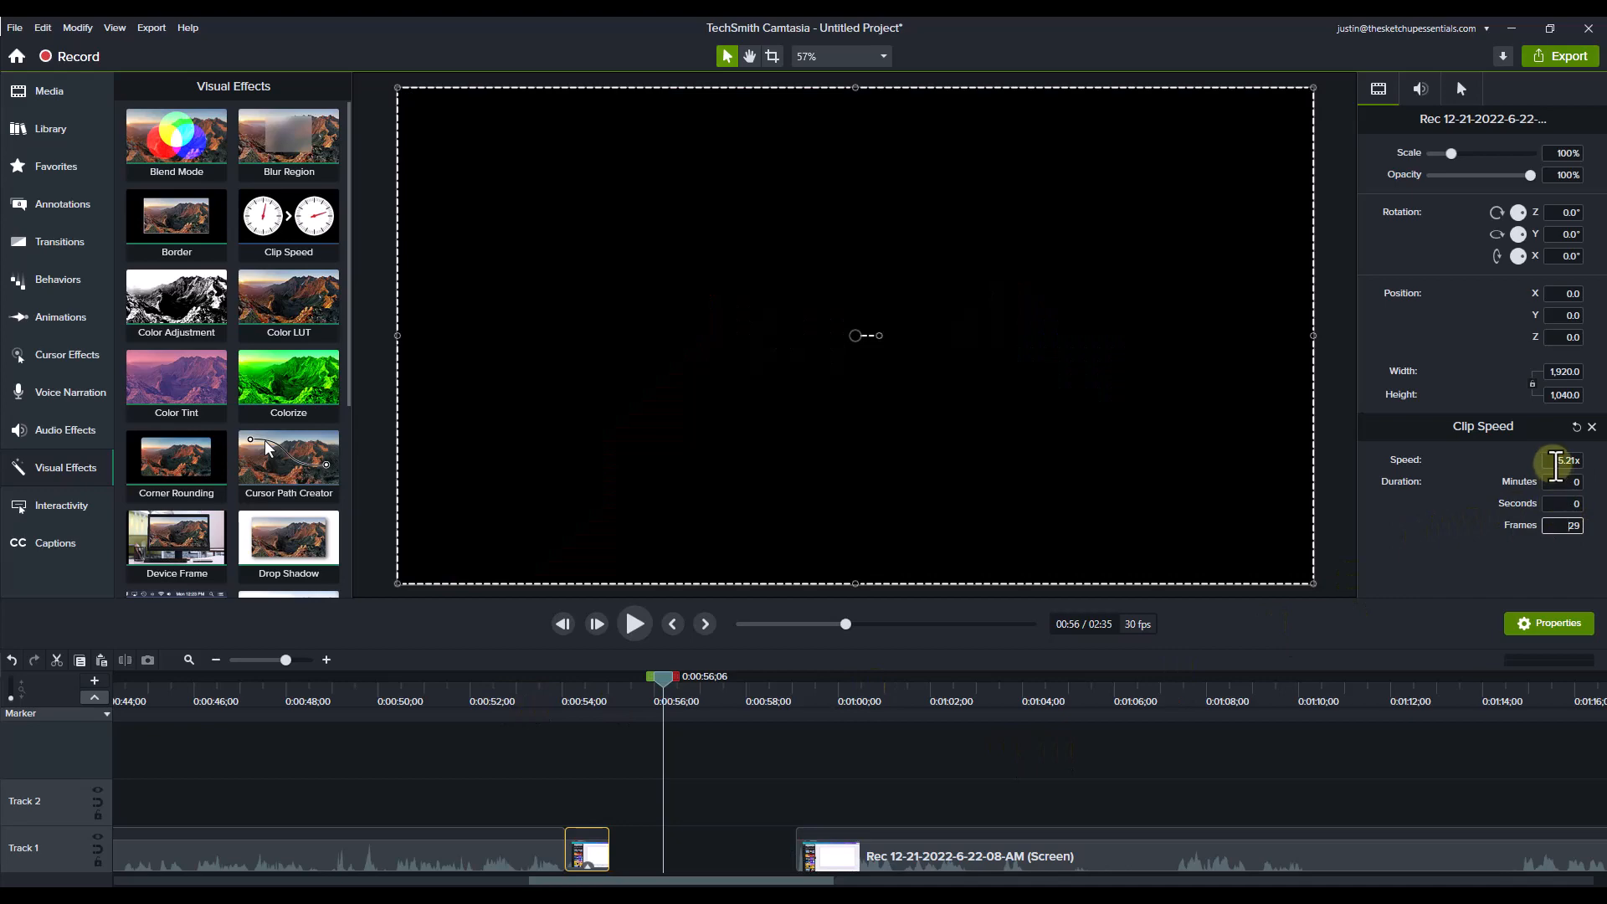
key(ctrl+z)
key(ctrl+z)
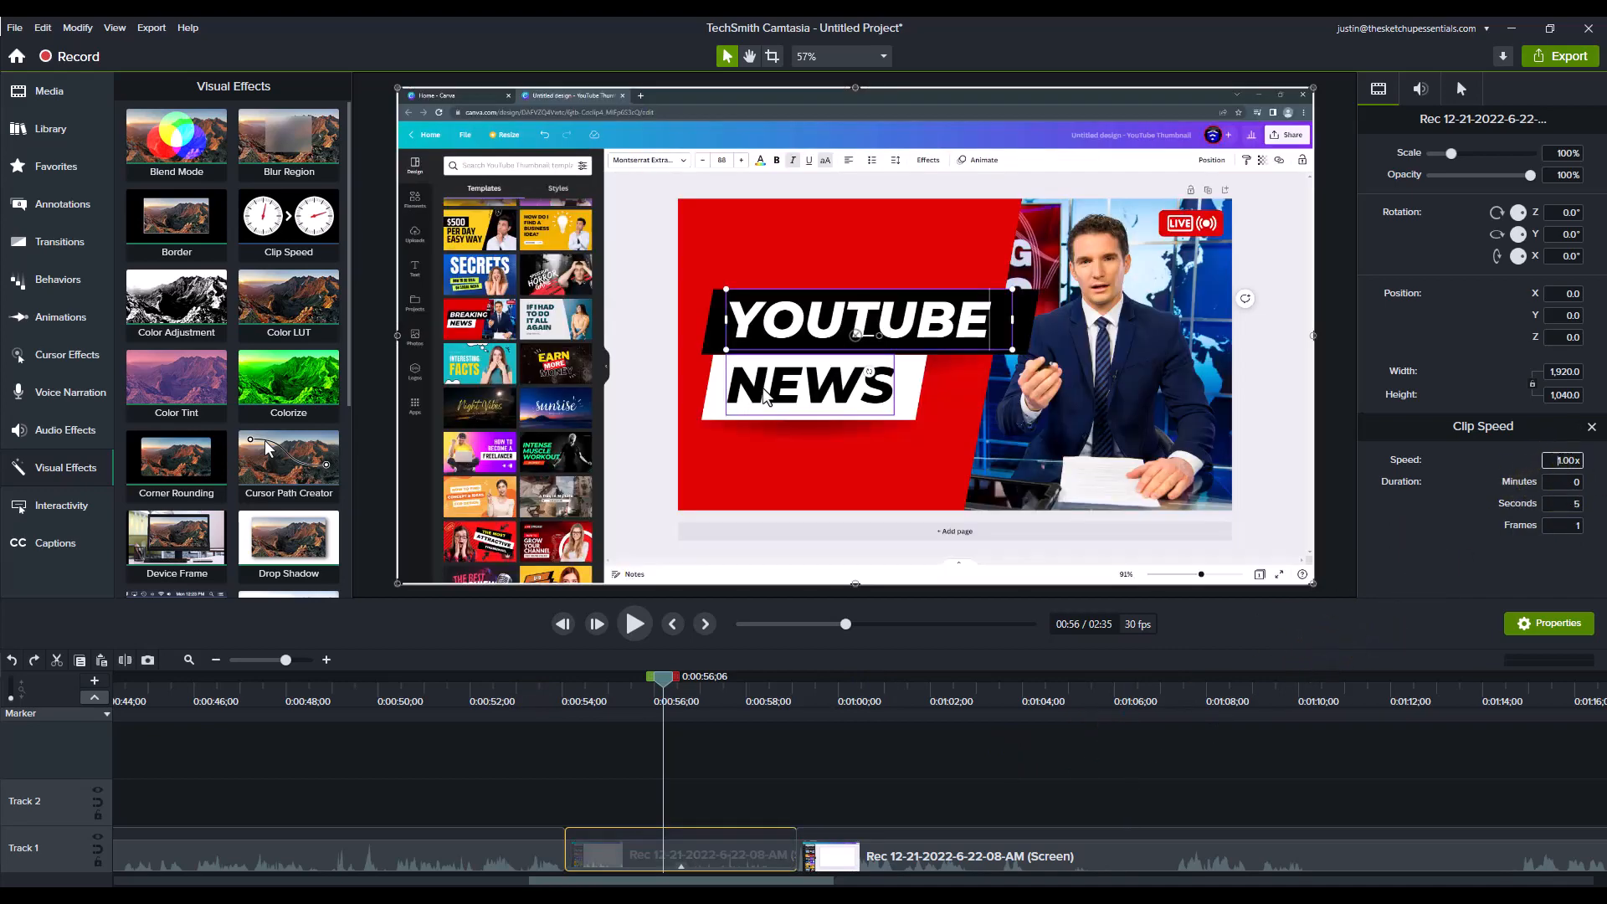
text(5)
key(Return)
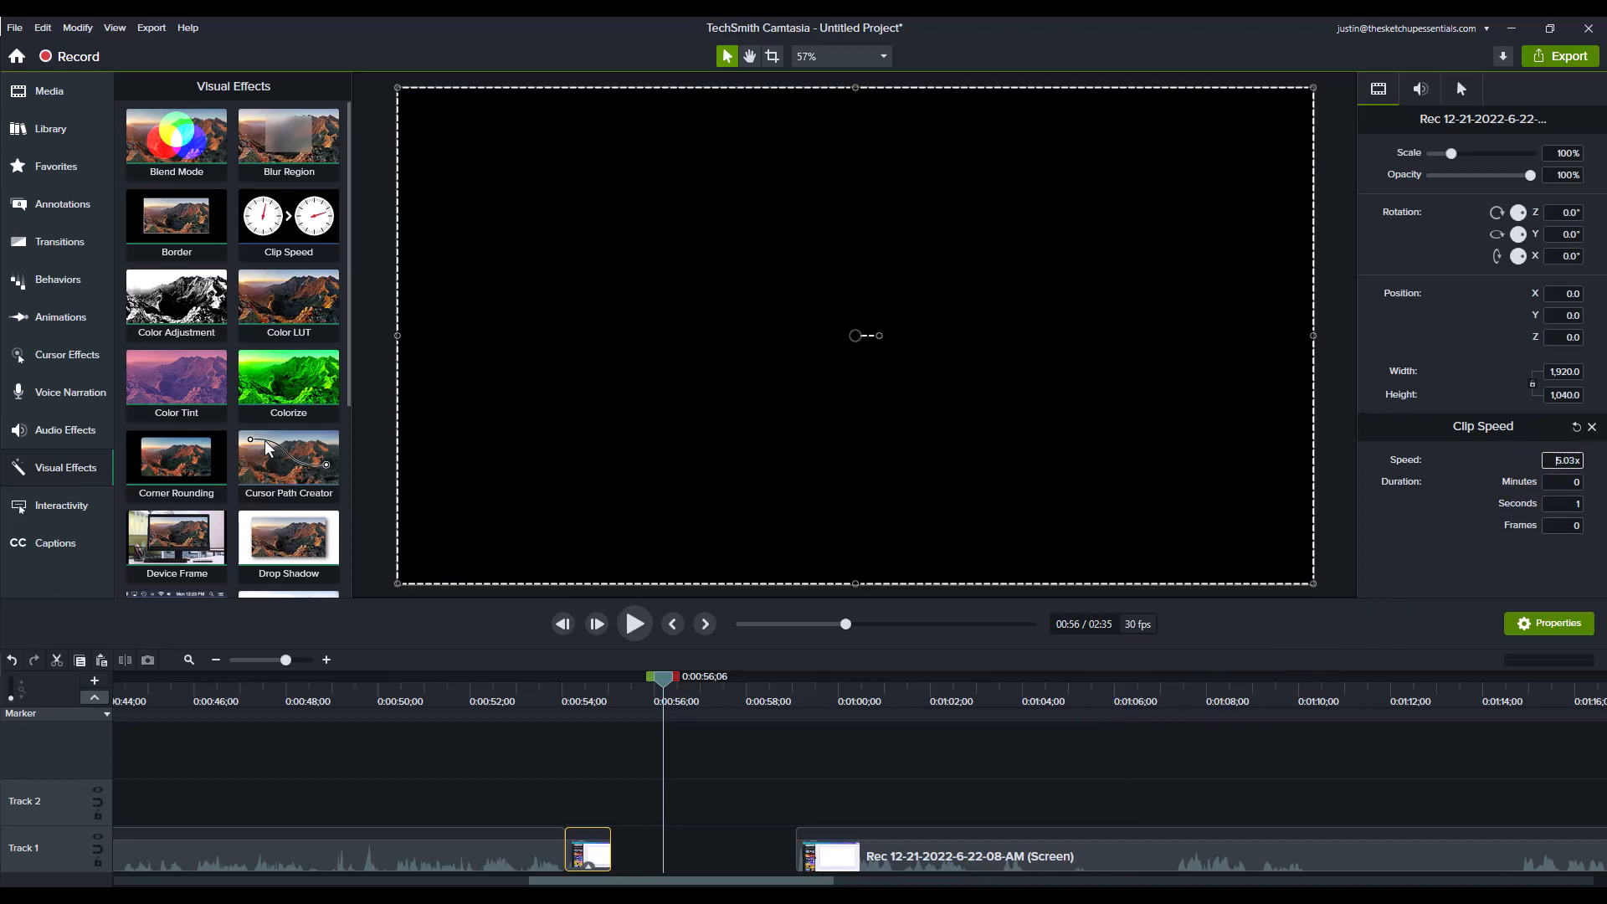
key(ctrl+z)
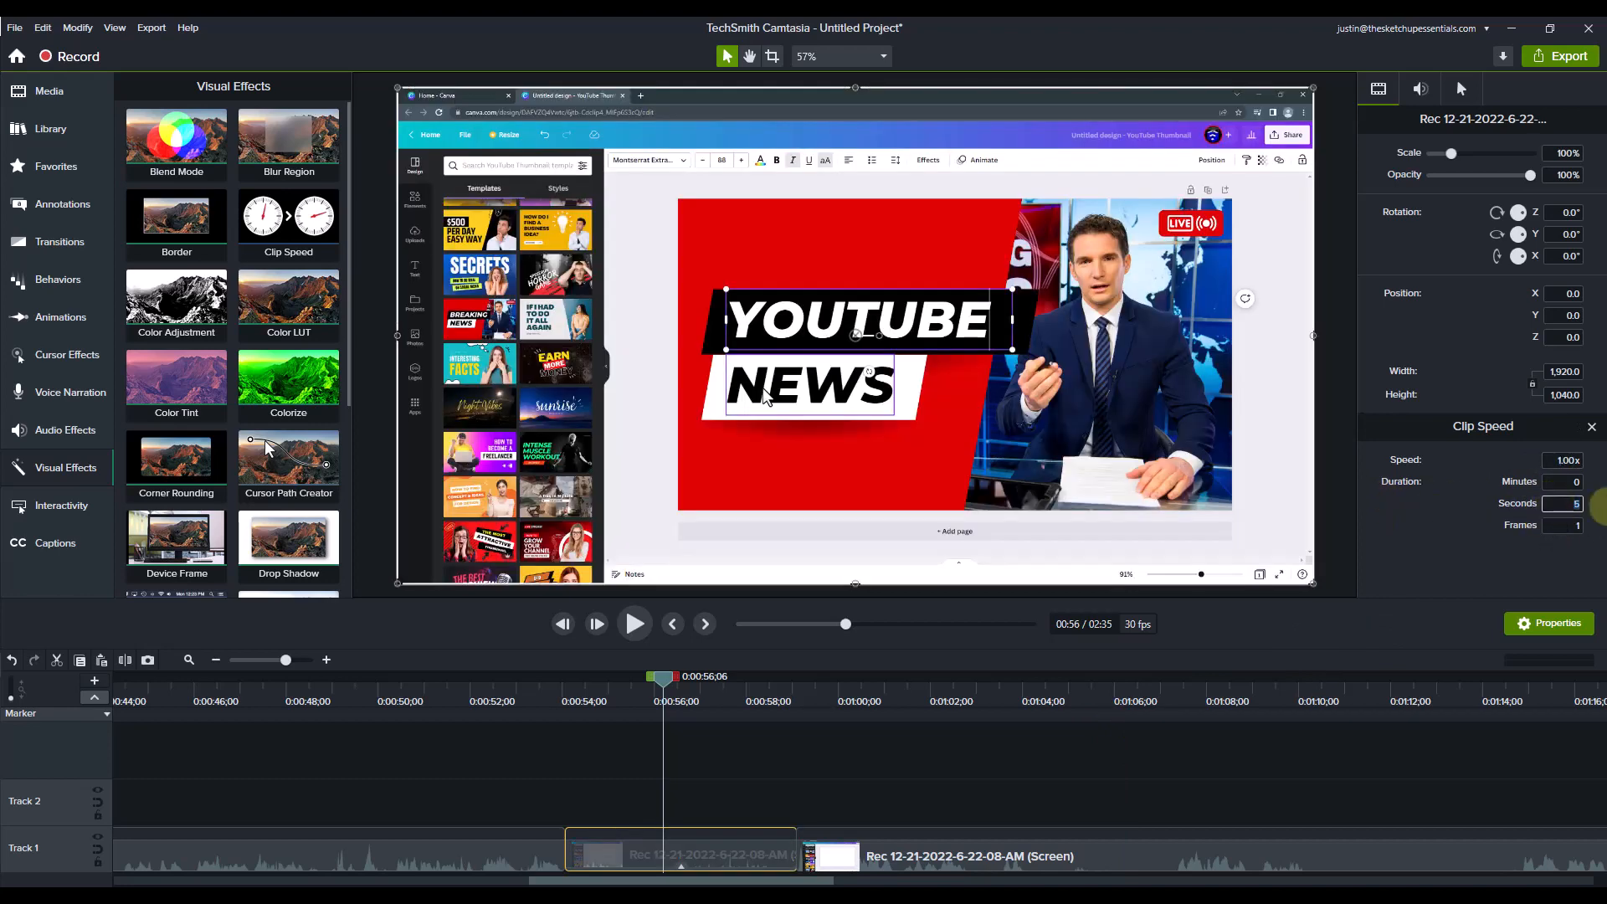
Step: Set the seconds value of the typing clip's duration to 1 to speed it up
text(1)
key(Tab)
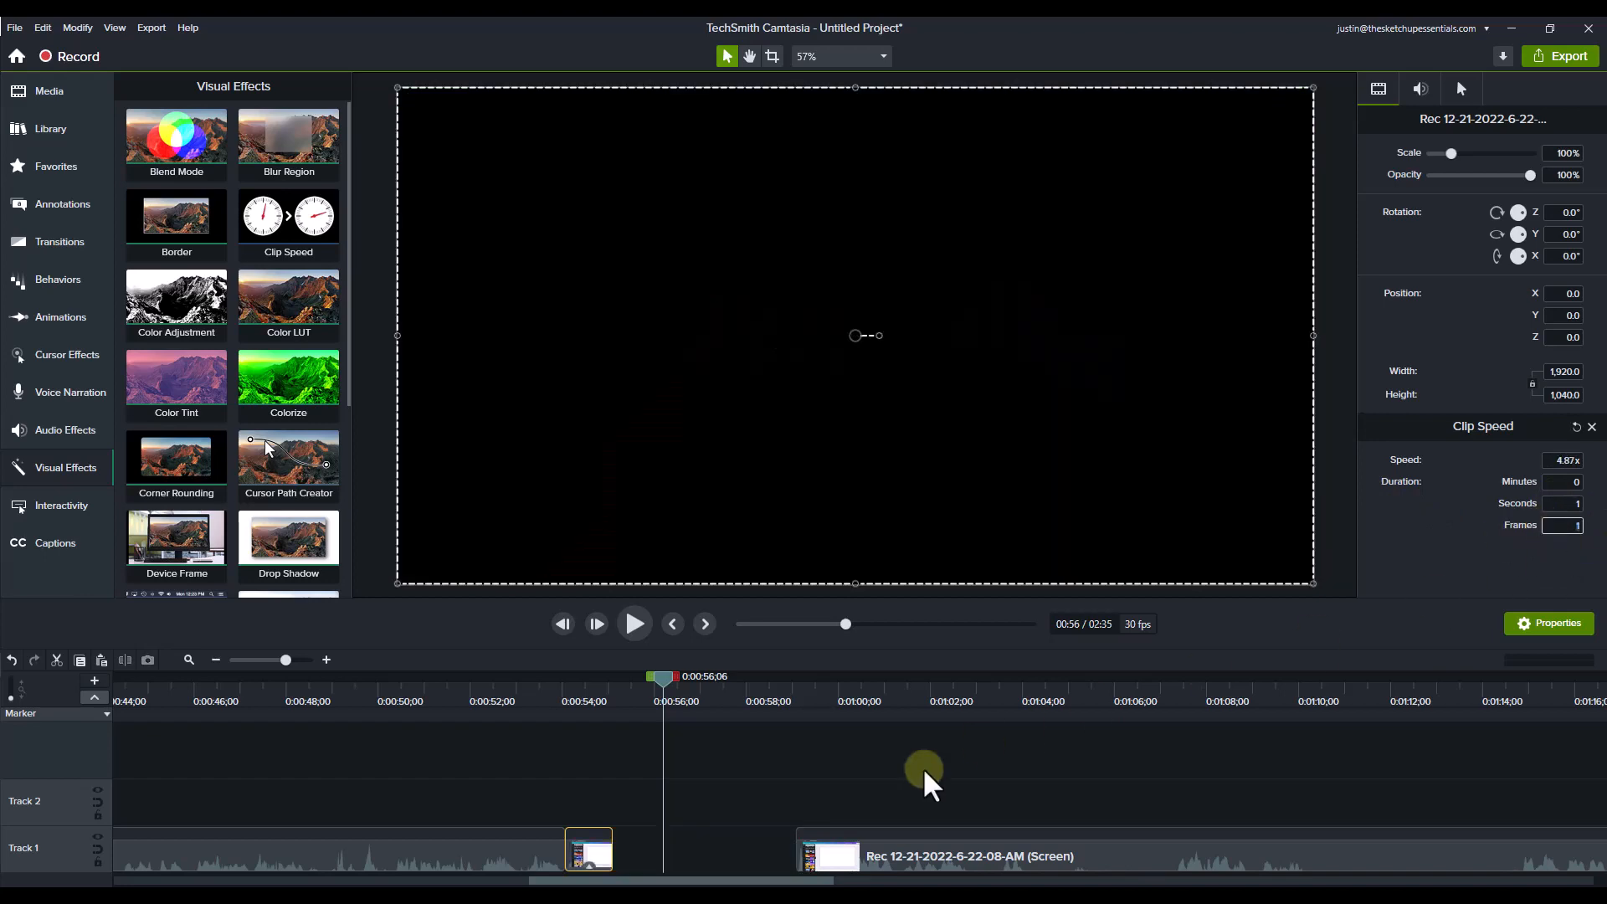
Step: Preview the sped-up typing clip from 0:00:54;02 and close the gap between it and the following clip
drag(674, 676, 568, 702)
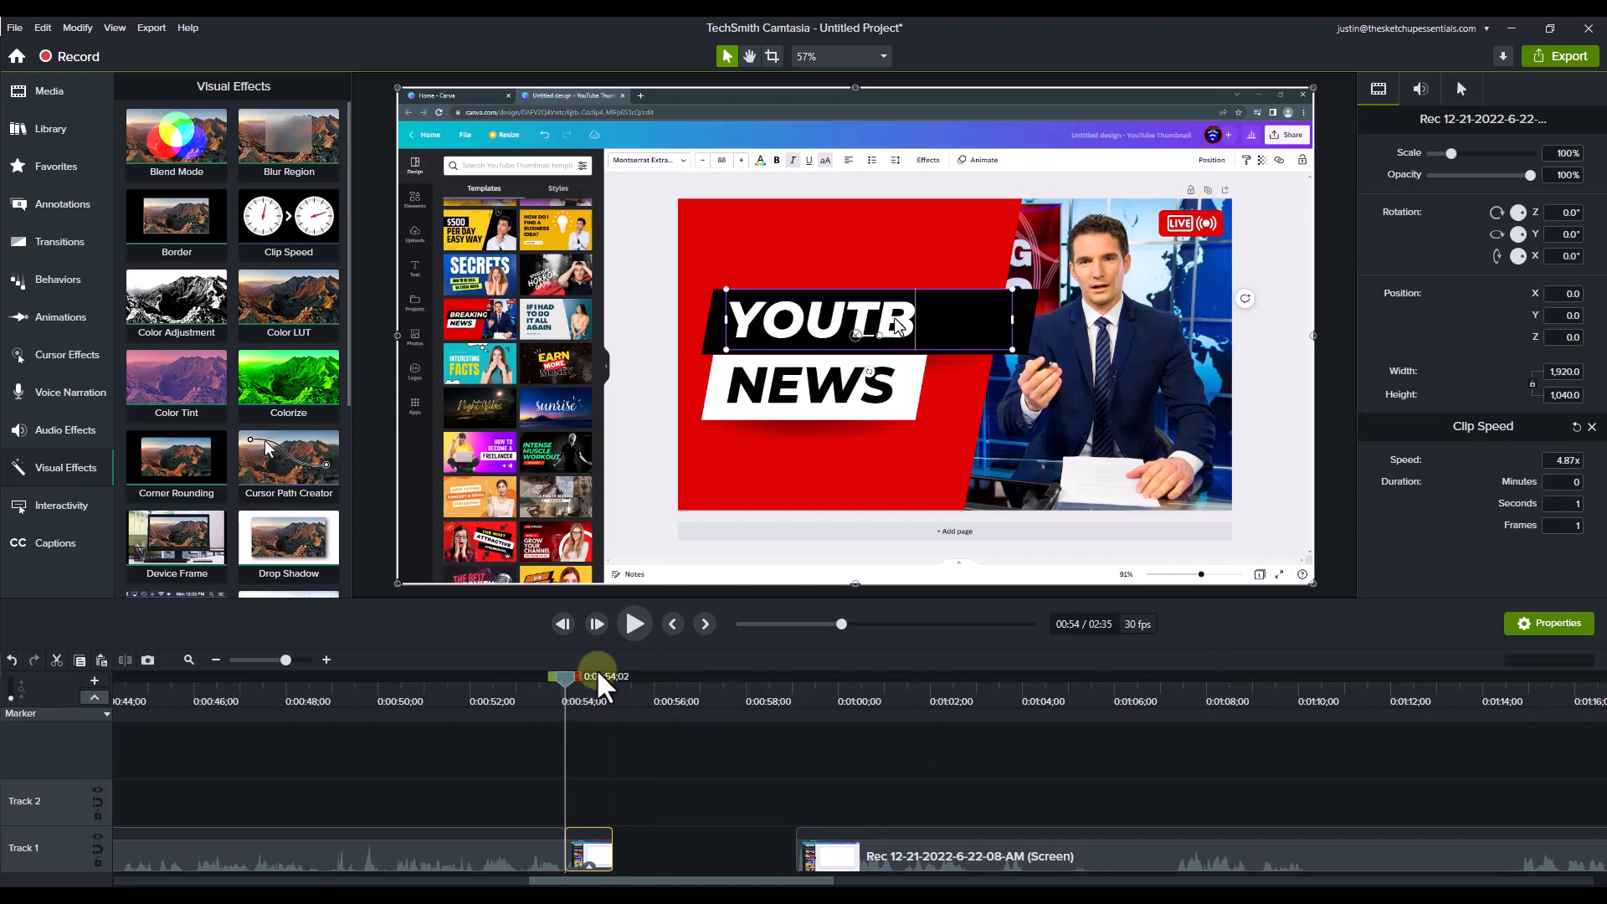
click(635, 624)
click(634, 625)
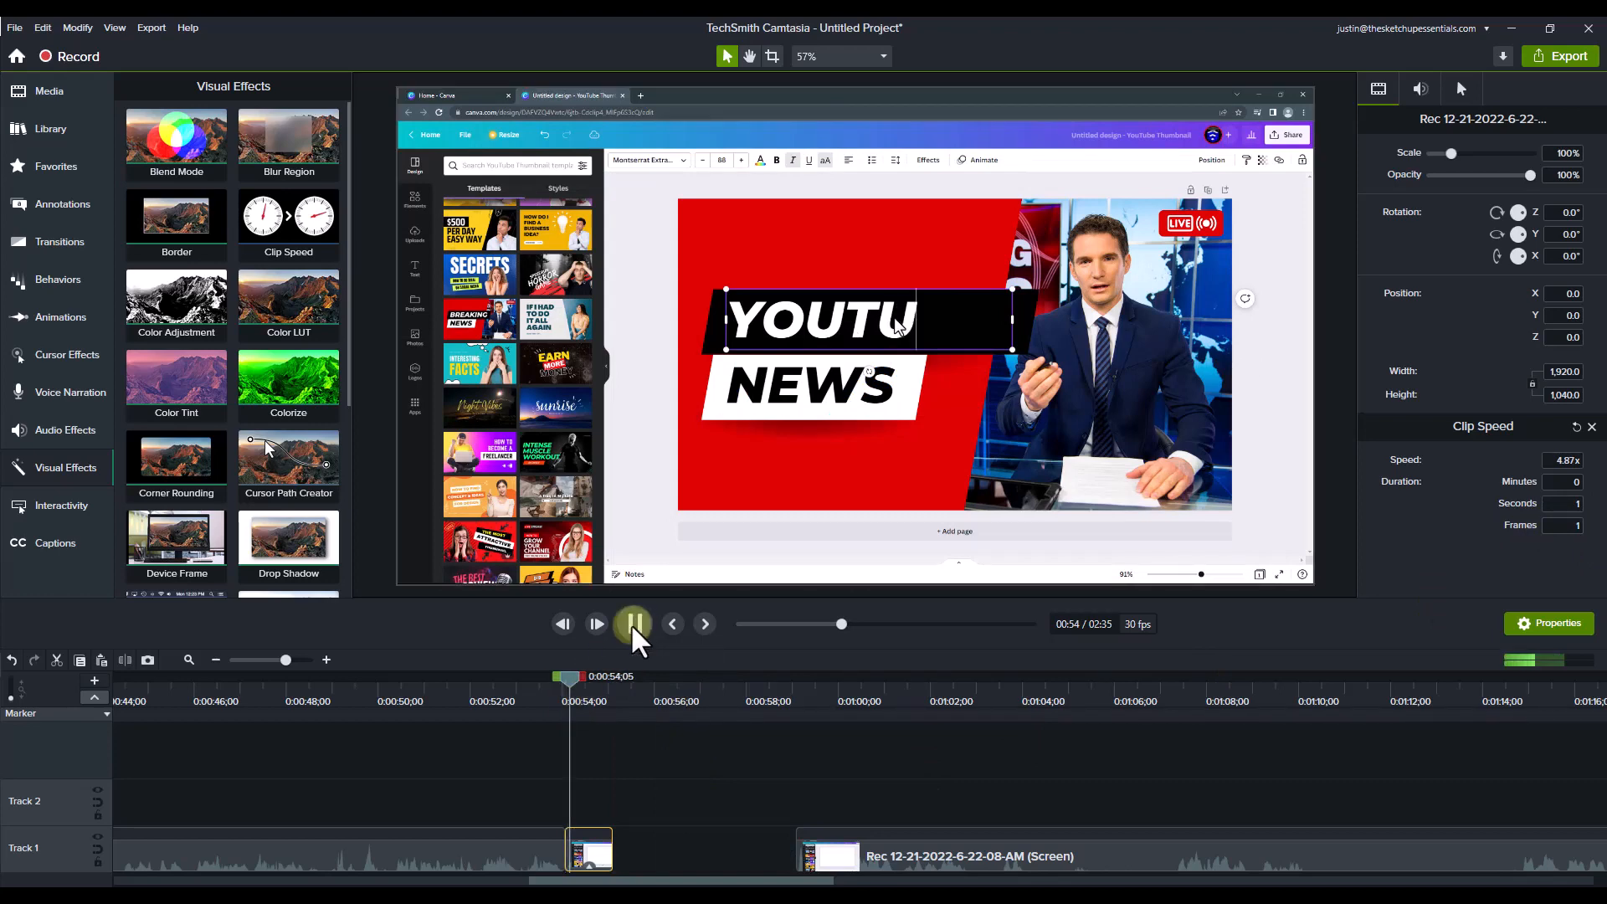
click(626, 629)
click(582, 686)
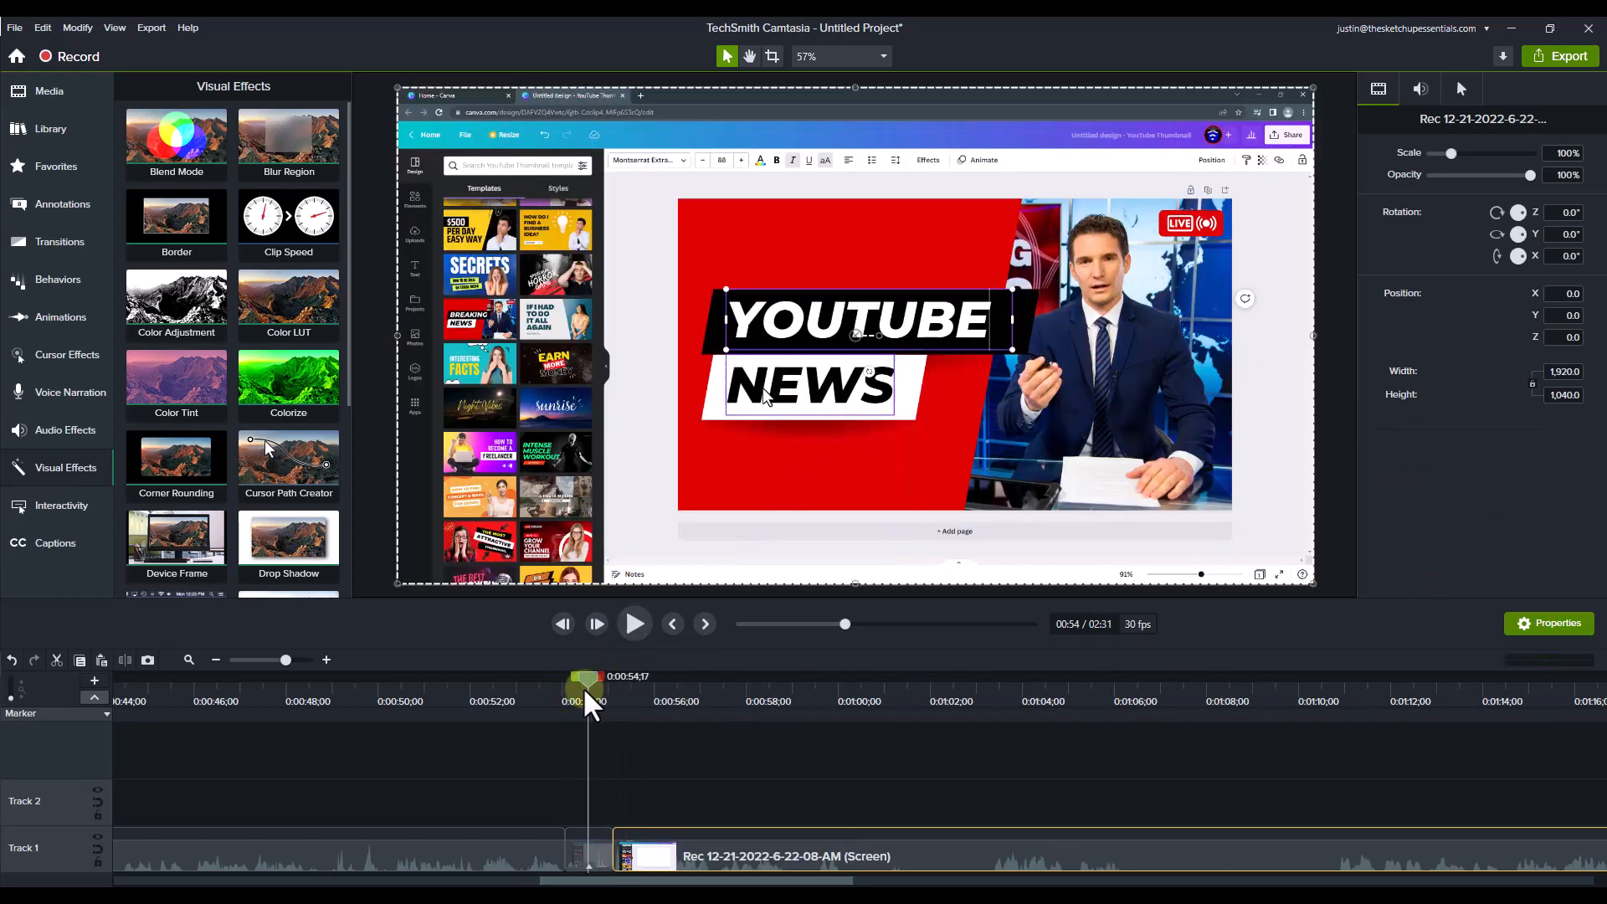
drag(588, 686, 614, 706)
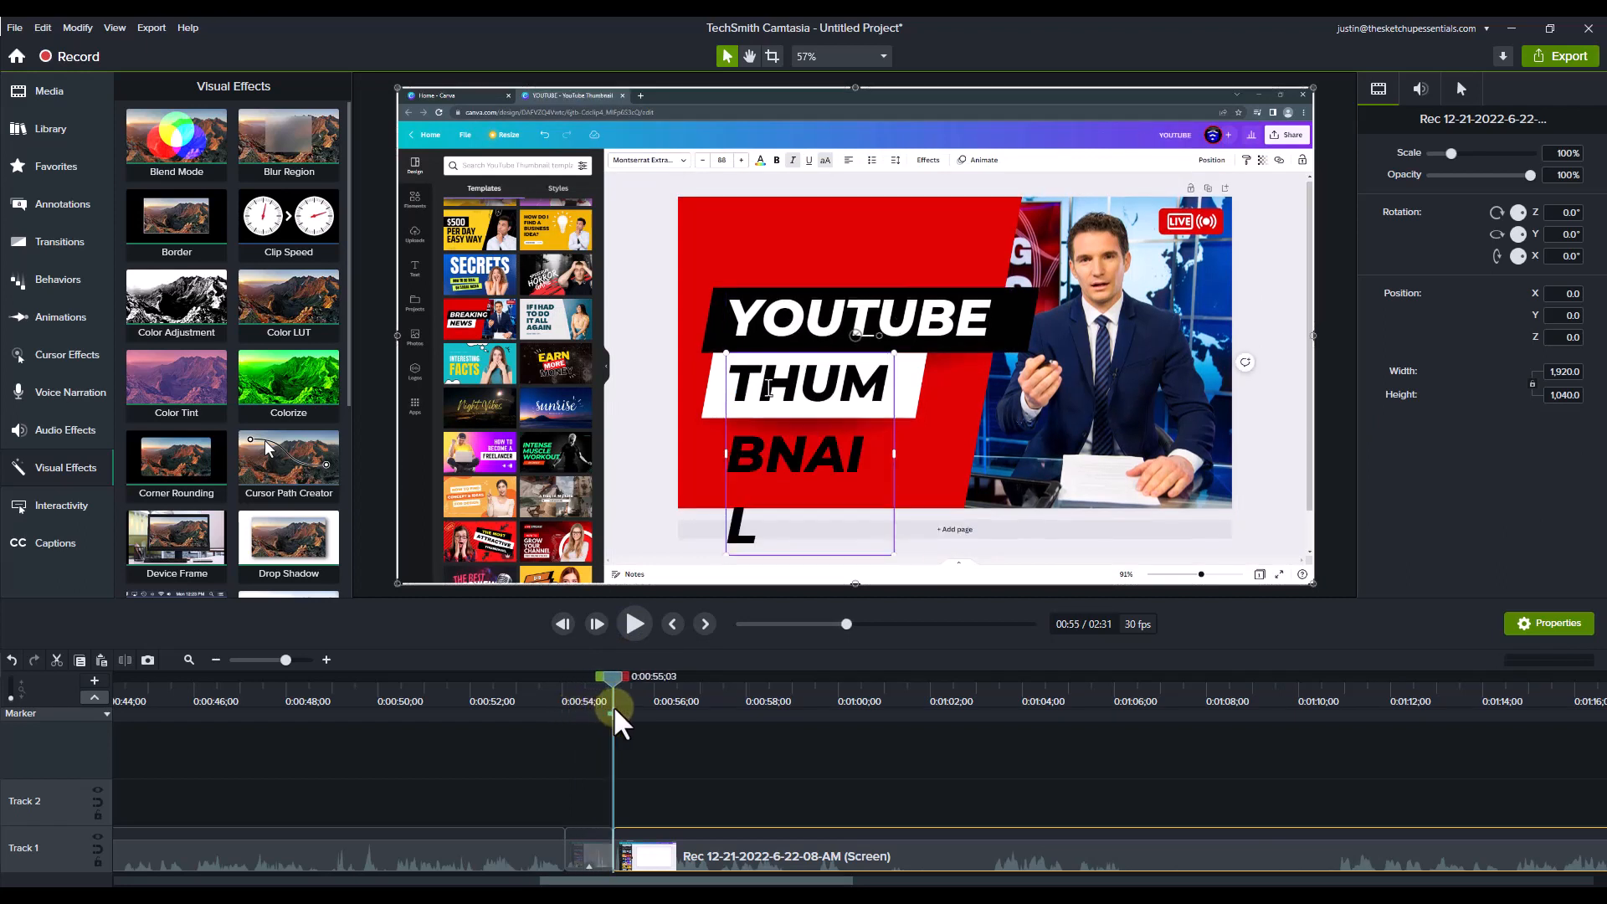
Step: Check the audio options available for the sped-up typing clip and play the recording onward from 0:00:55;03
right_click(585, 852)
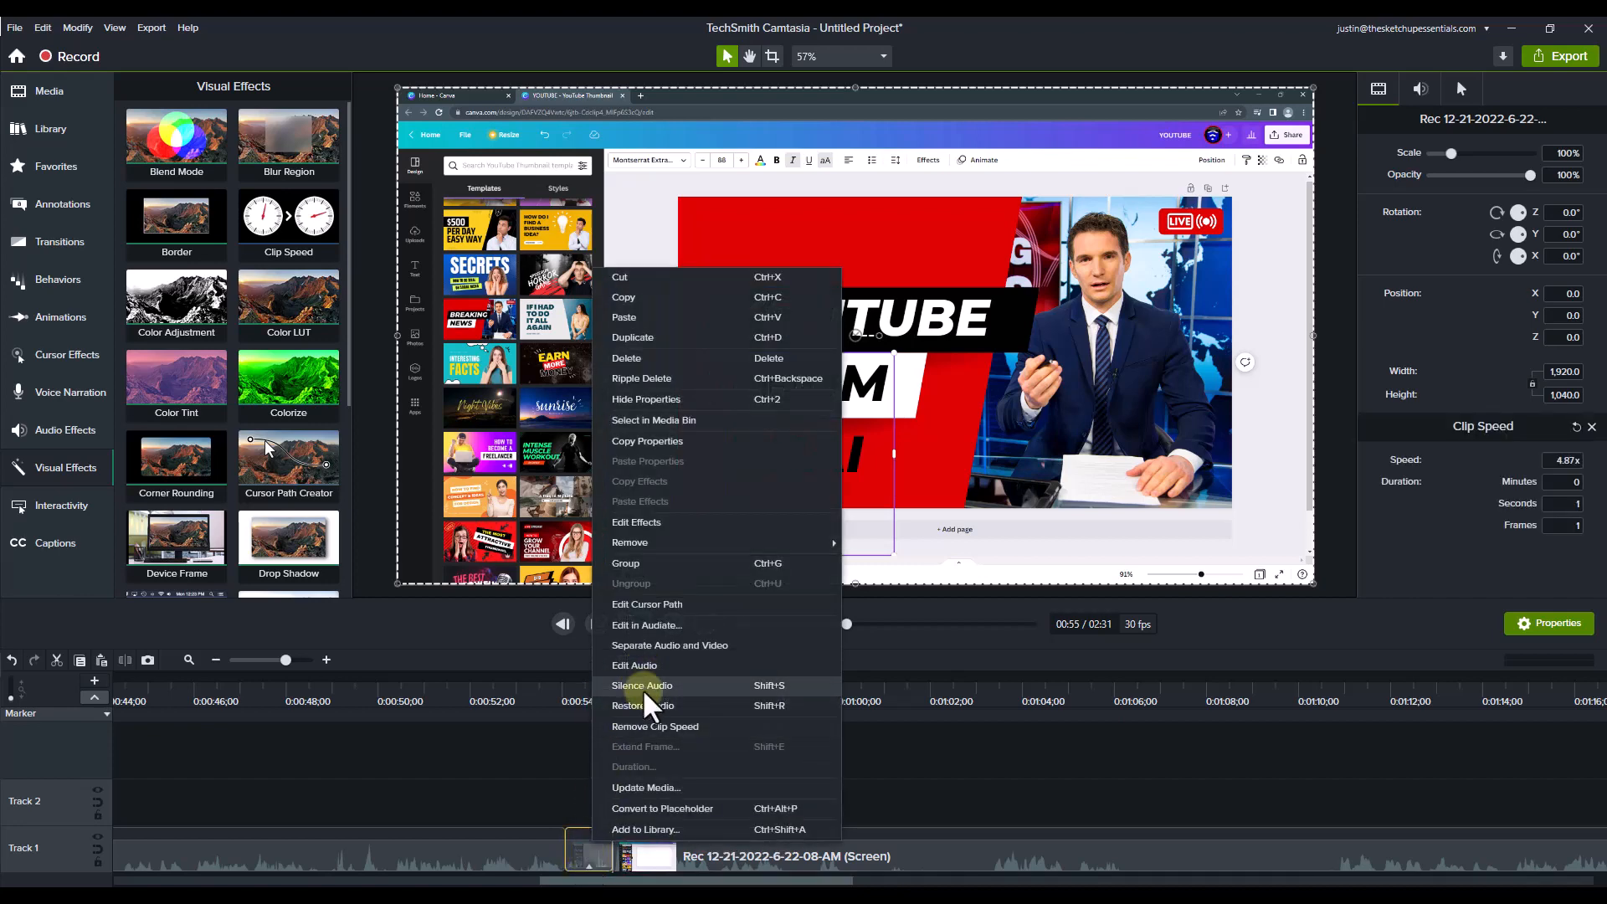
click(531, 766)
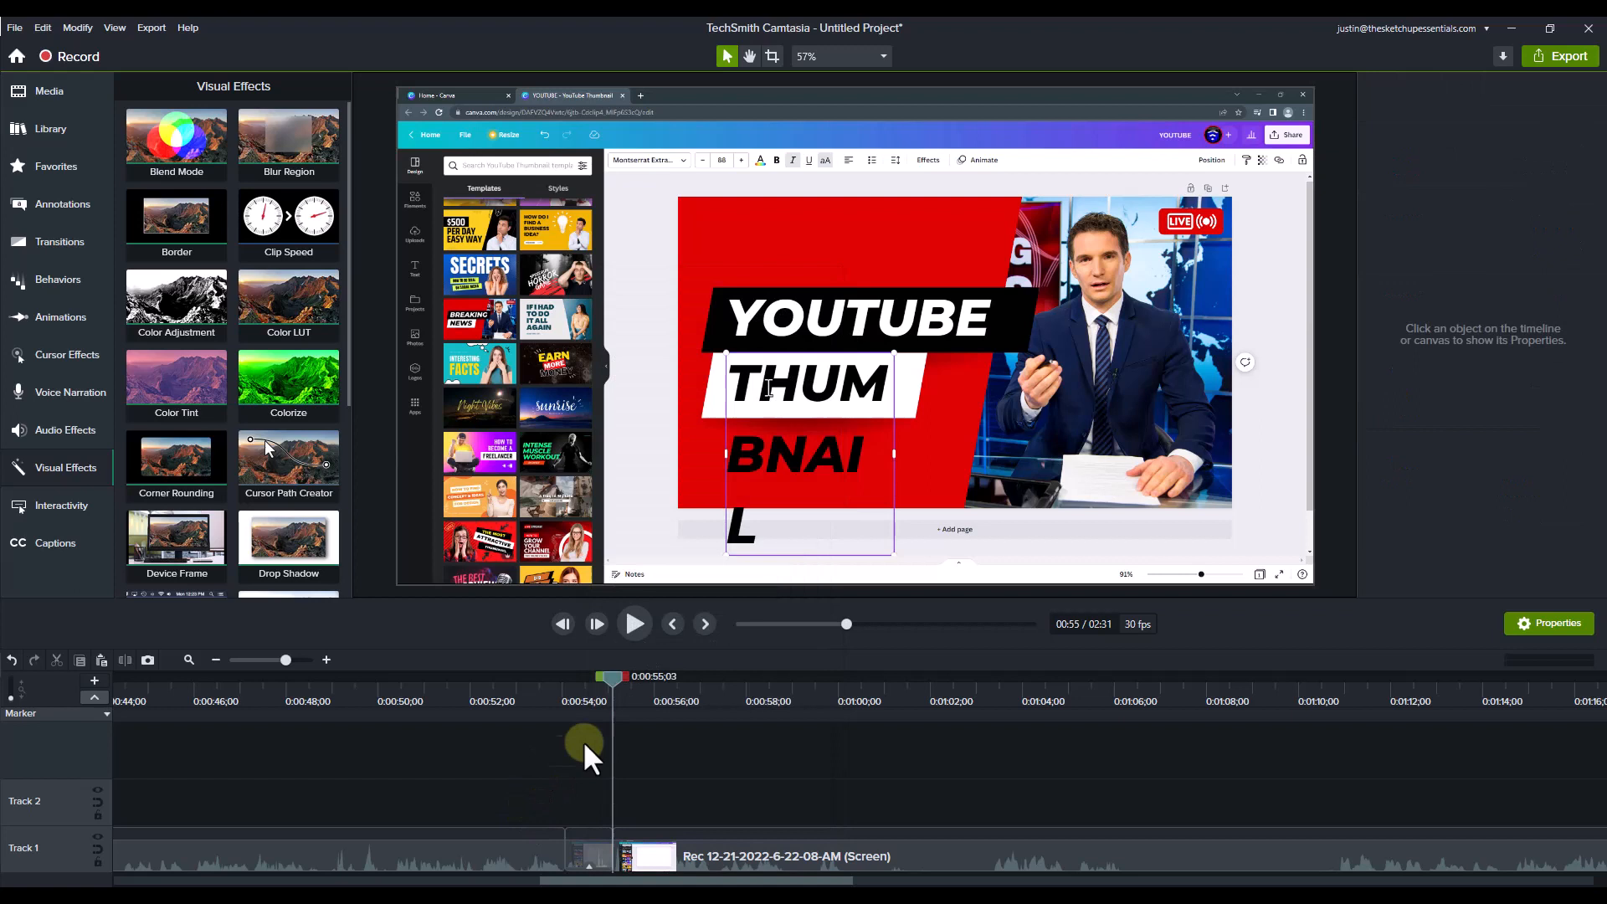
click(628, 621)
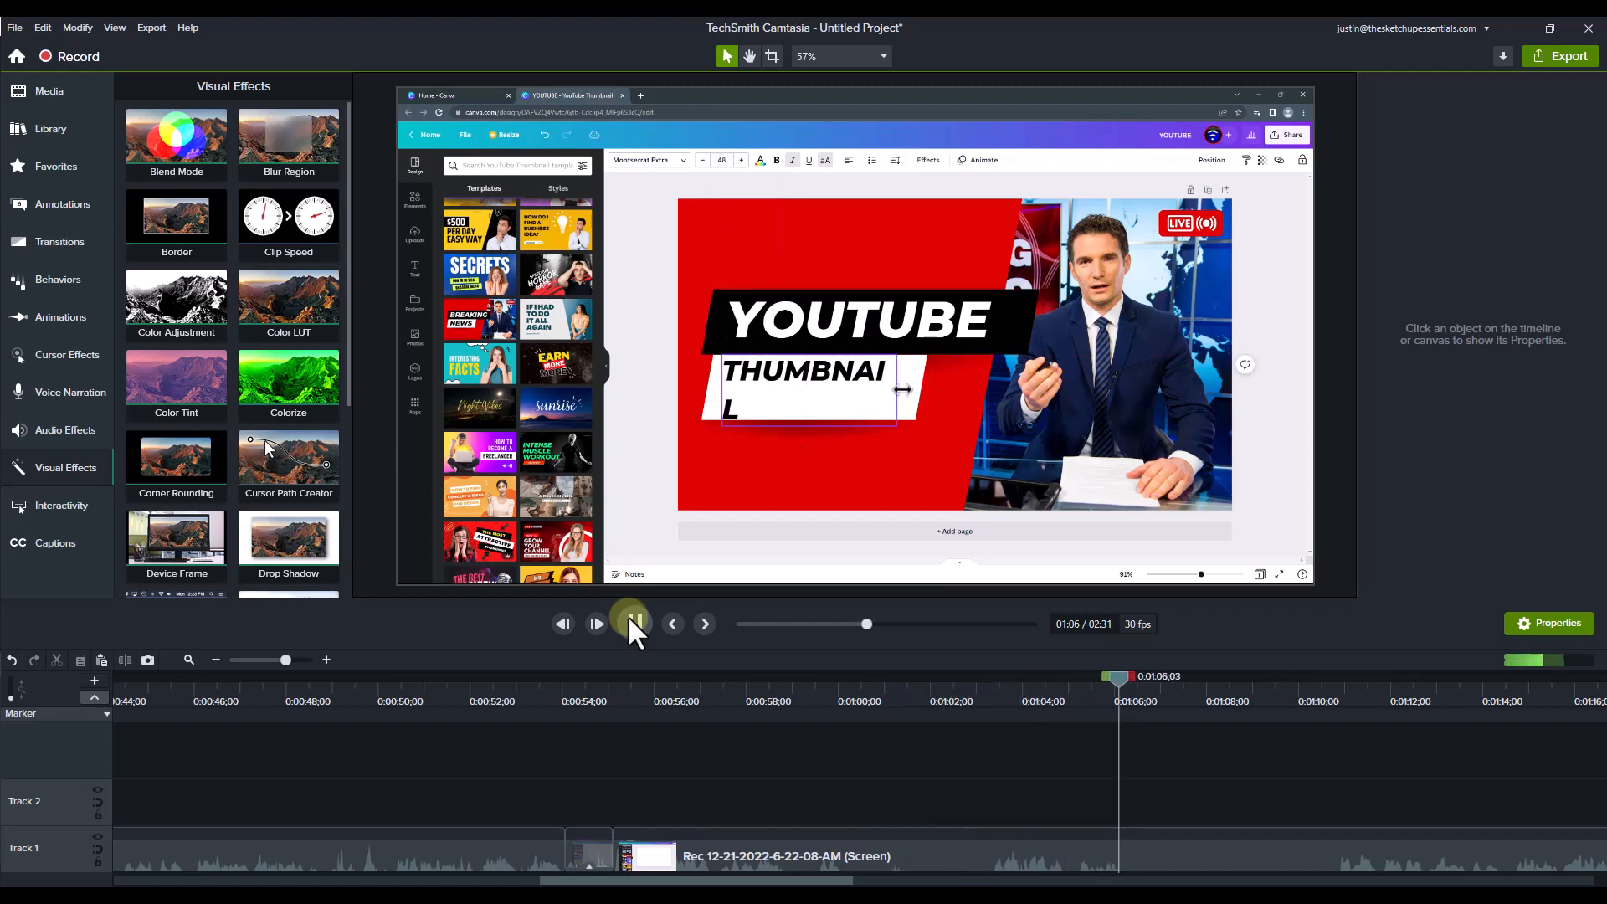
Step: Split the recording at about 0:01:06 and at 0:01:10;25 to isolate the THUMBNAIL text resizing passage
drag(400, 704, 599, 705)
click(445, 867)
key(s)
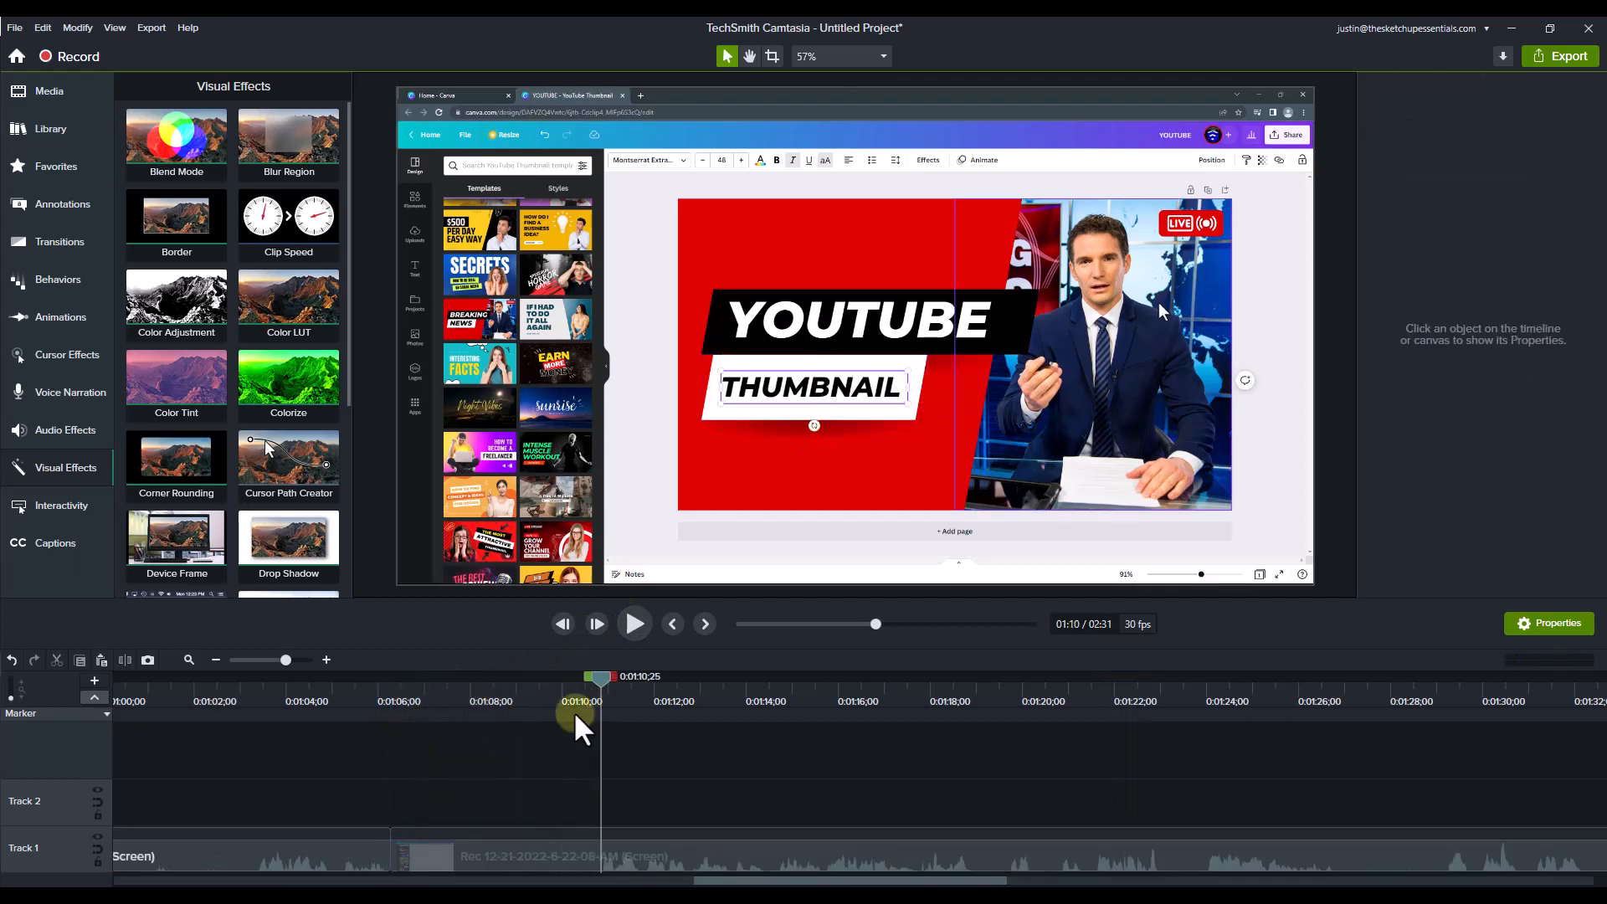
click(509, 863)
key(s)
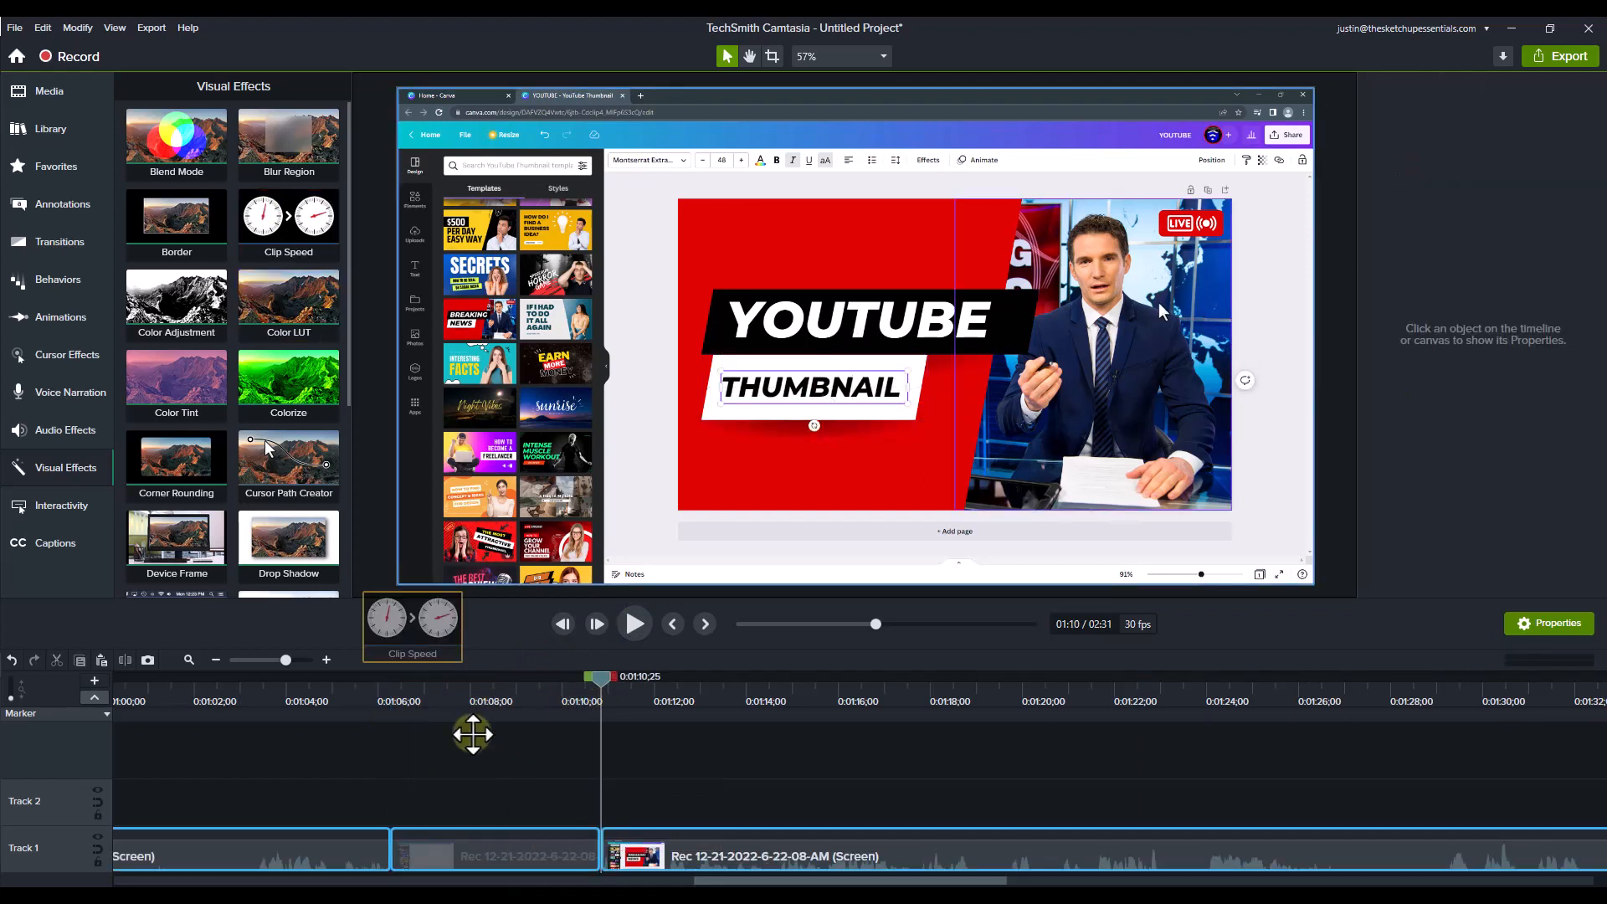
Step: Apply the Clip Speed effect to the isolated resizing clip and set the seconds value of its duration to 1
click(525, 862)
drag(525, 867, 525, 867)
click(1574, 504)
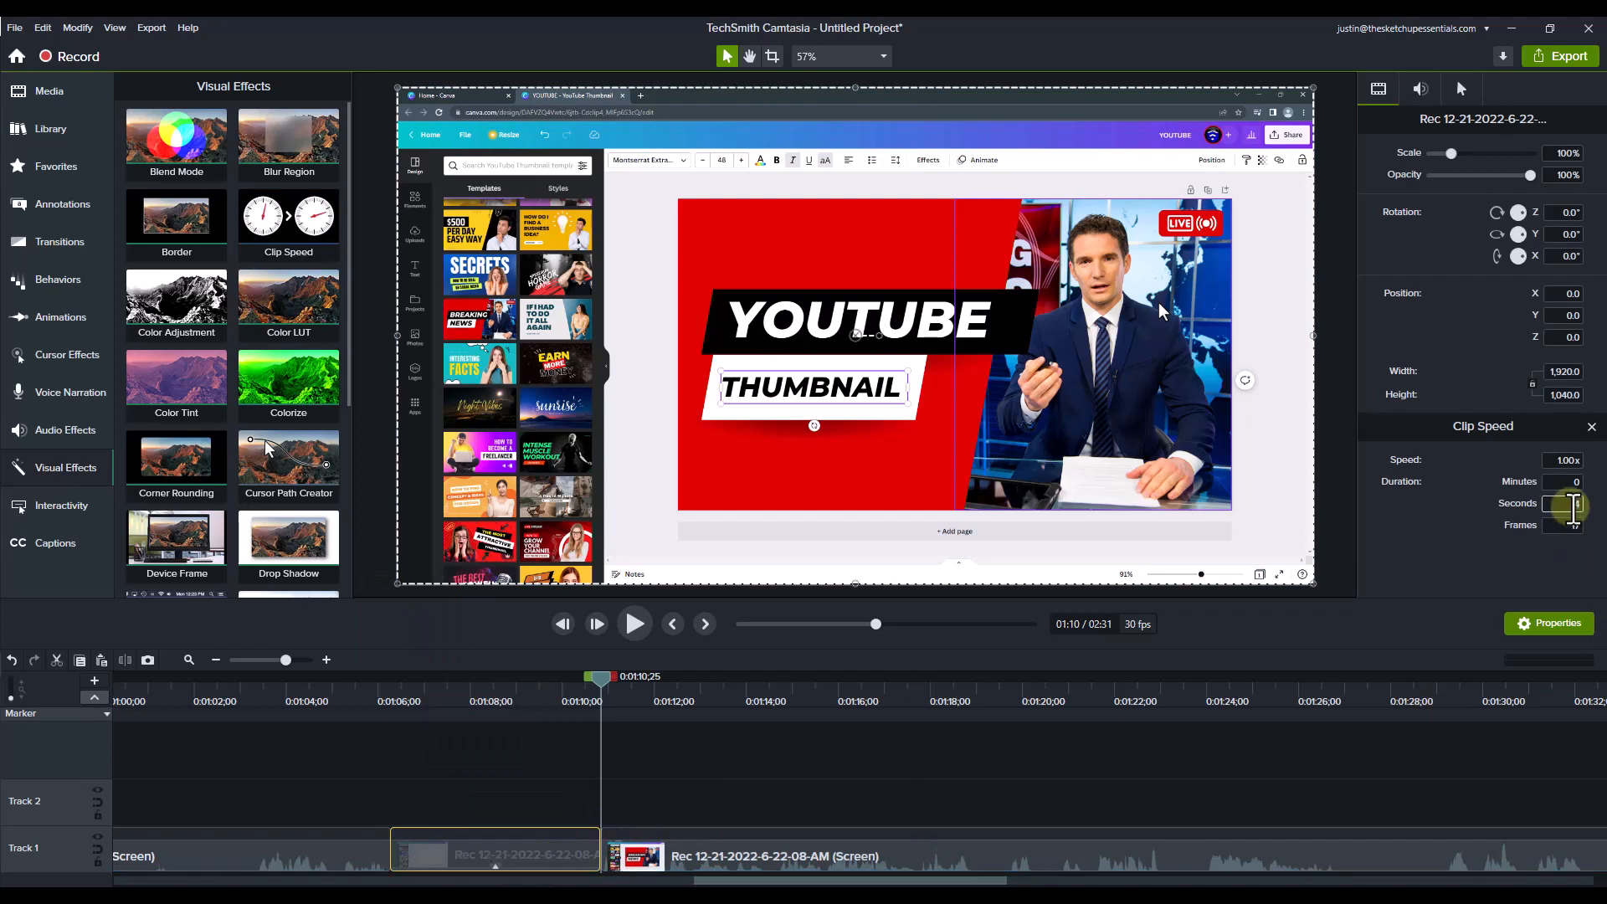
text(1)
key(Tab)
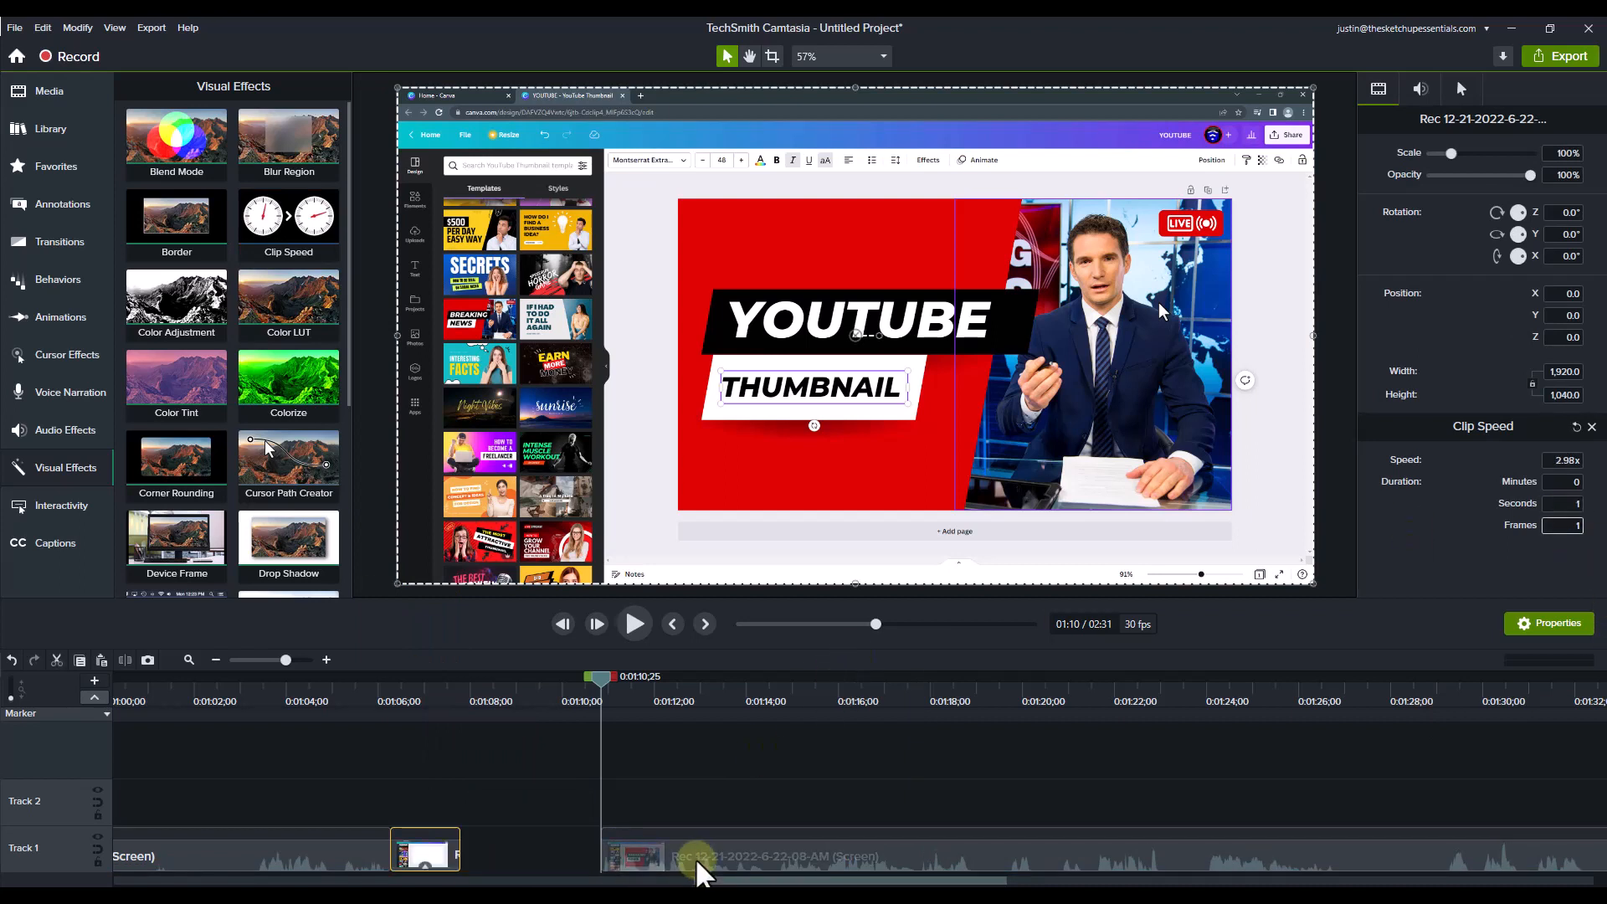
Step: Close the gap after the sped-up resizing clip and preview the edit from 0:01:06;19 through the image replacement
drag(694, 857, 465, 869)
click(405, 691)
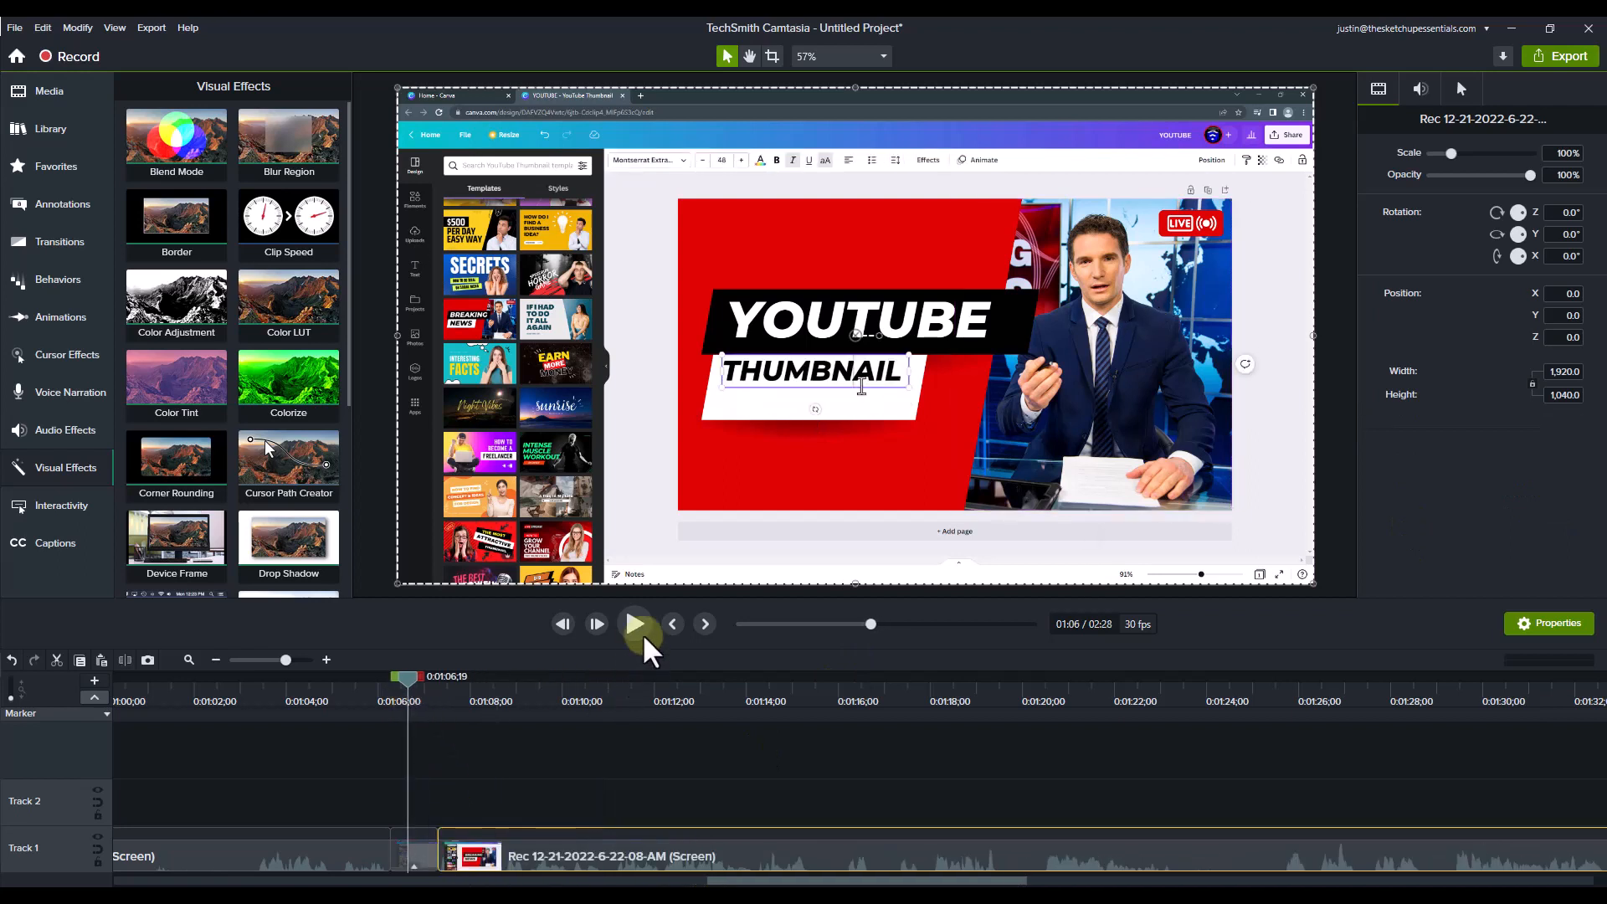
click(636, 624)
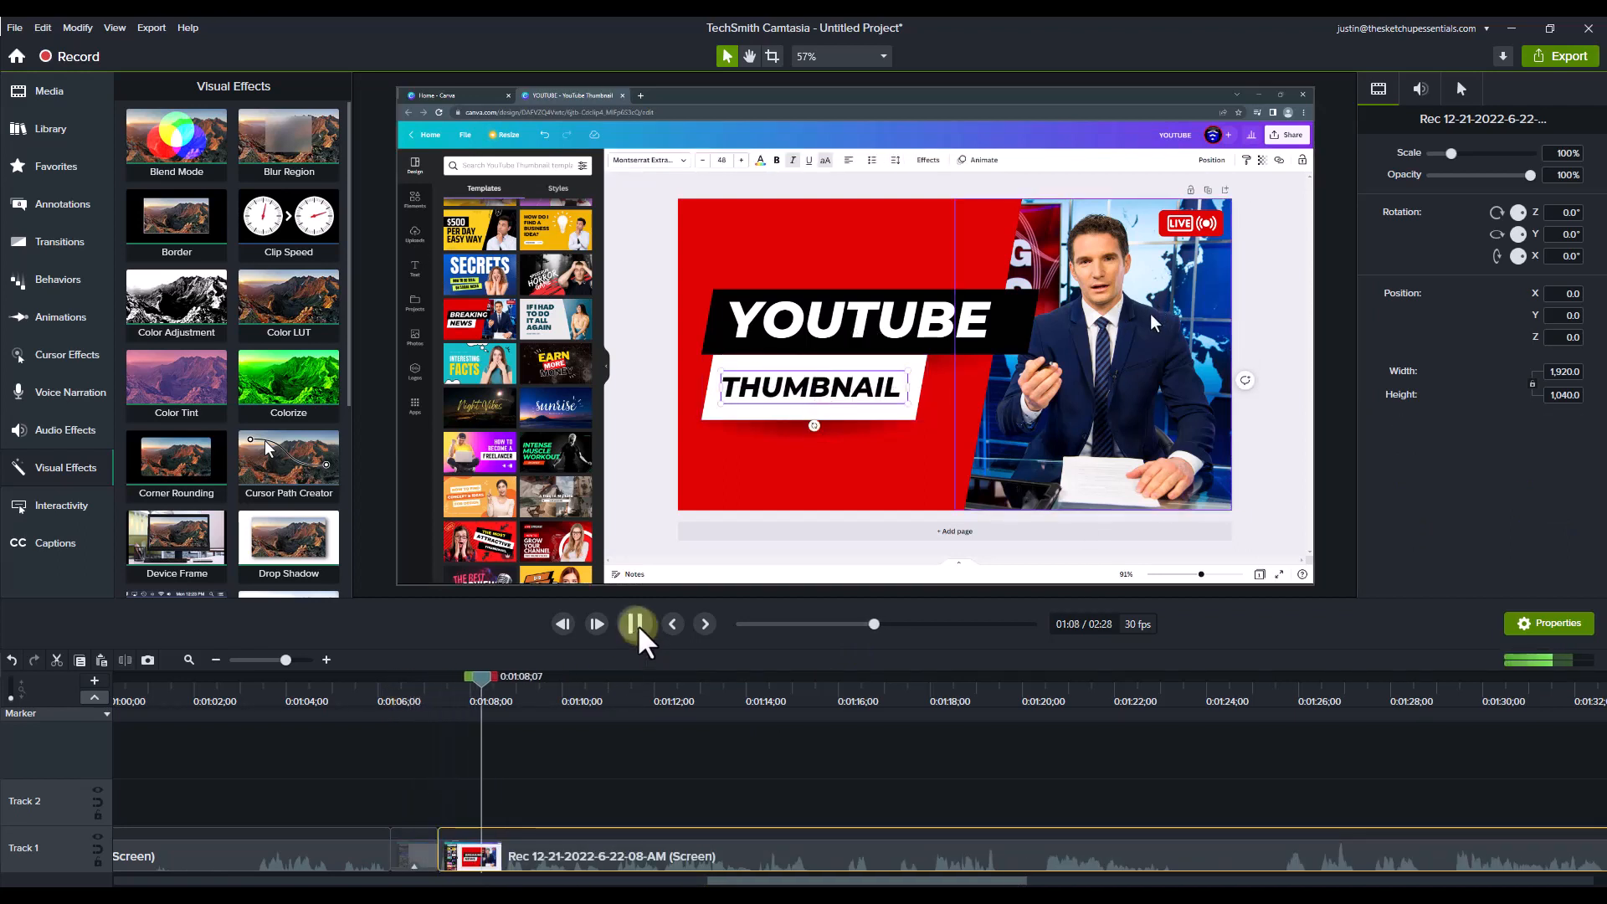
drag(758, 881, 800, 882)
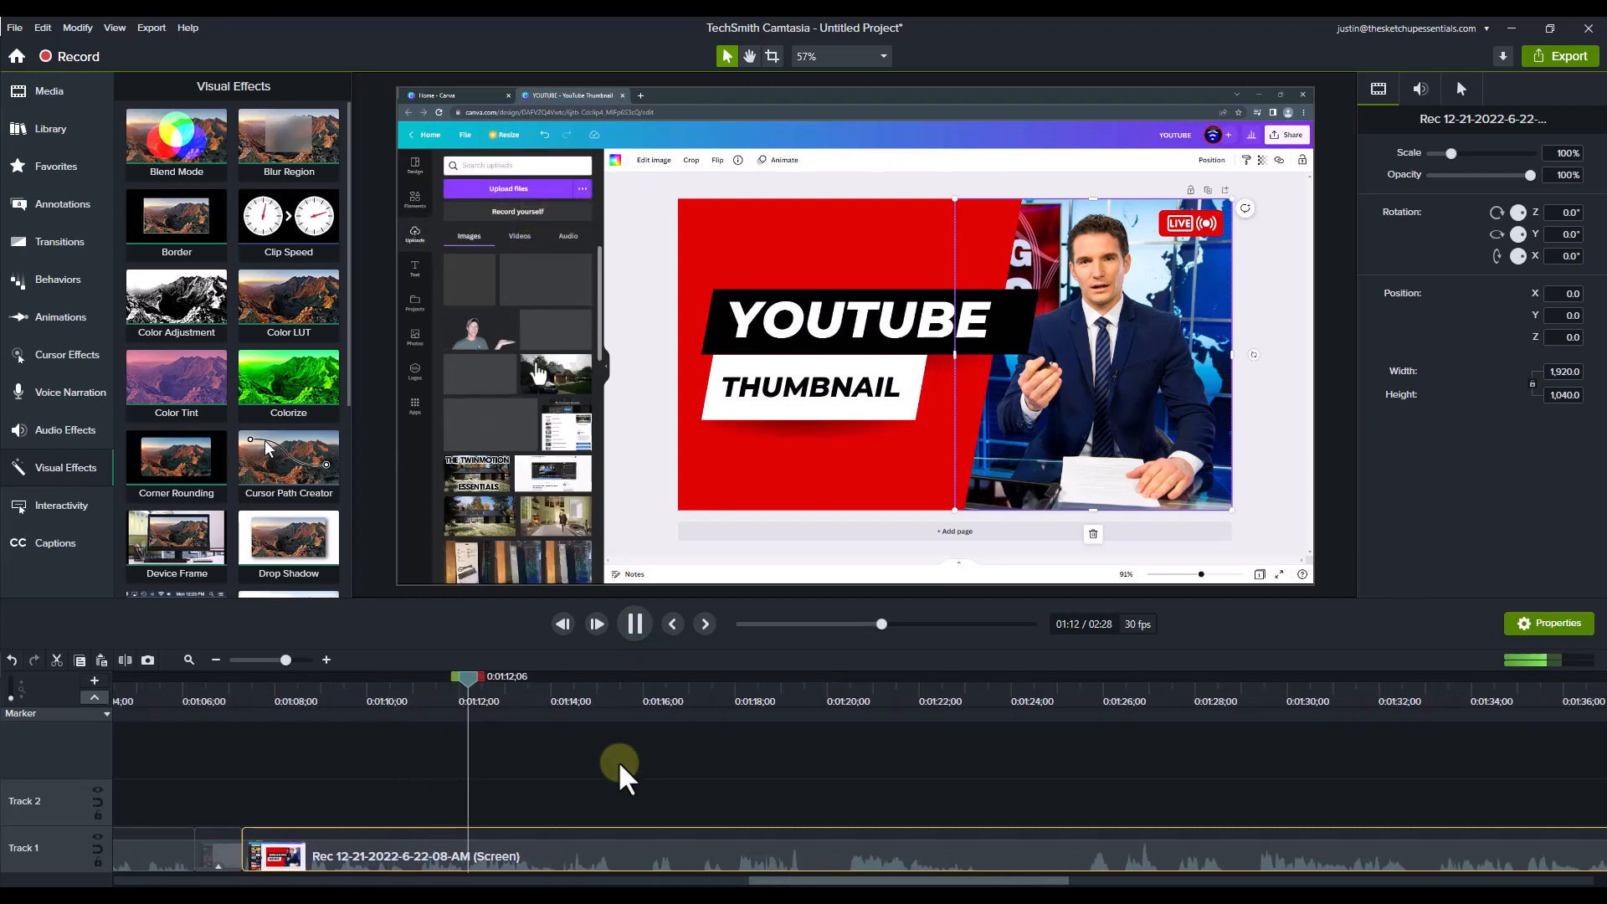
click(634, 643)
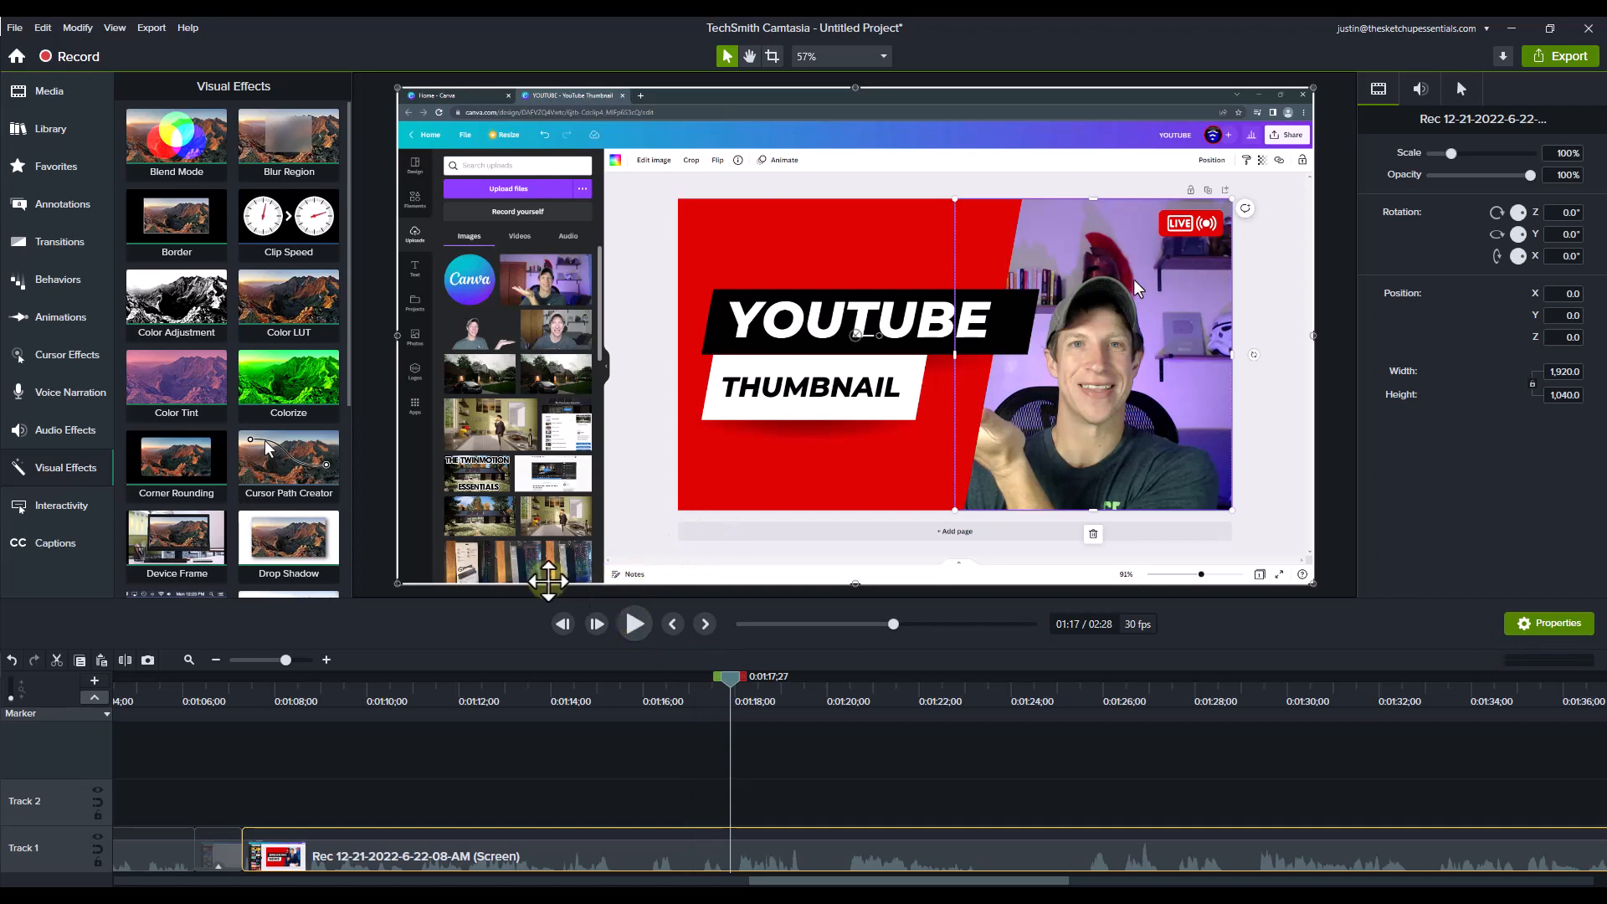
Step: Apply the Highlight cursor effect to the long recording clip that follows the sped-up resizing section
click(77, 352)
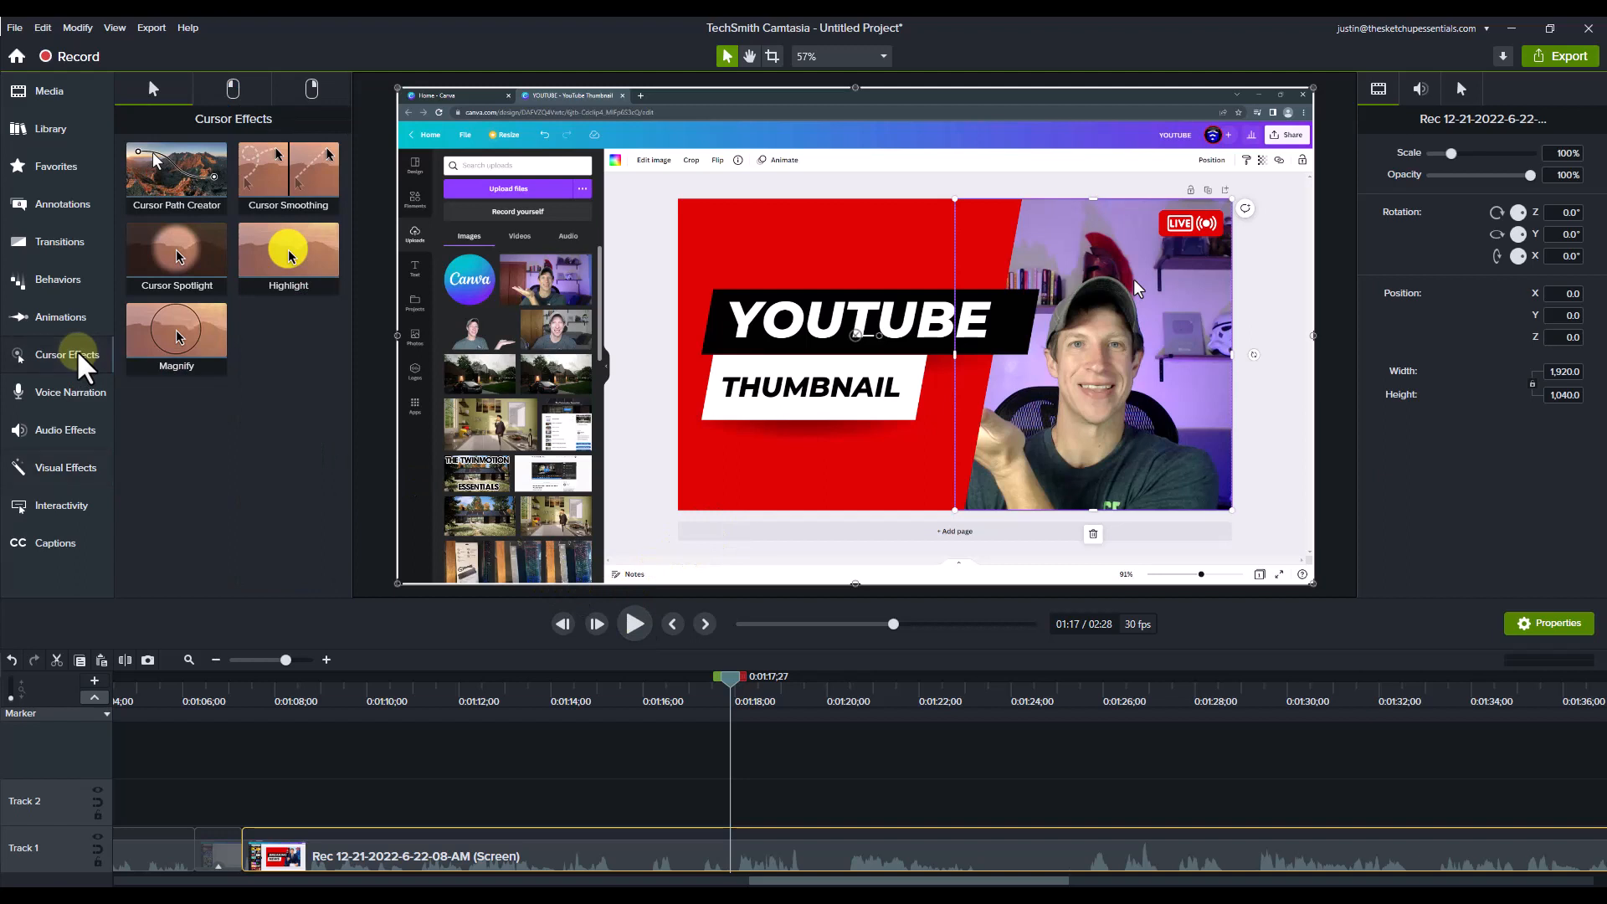
click(282, 266)
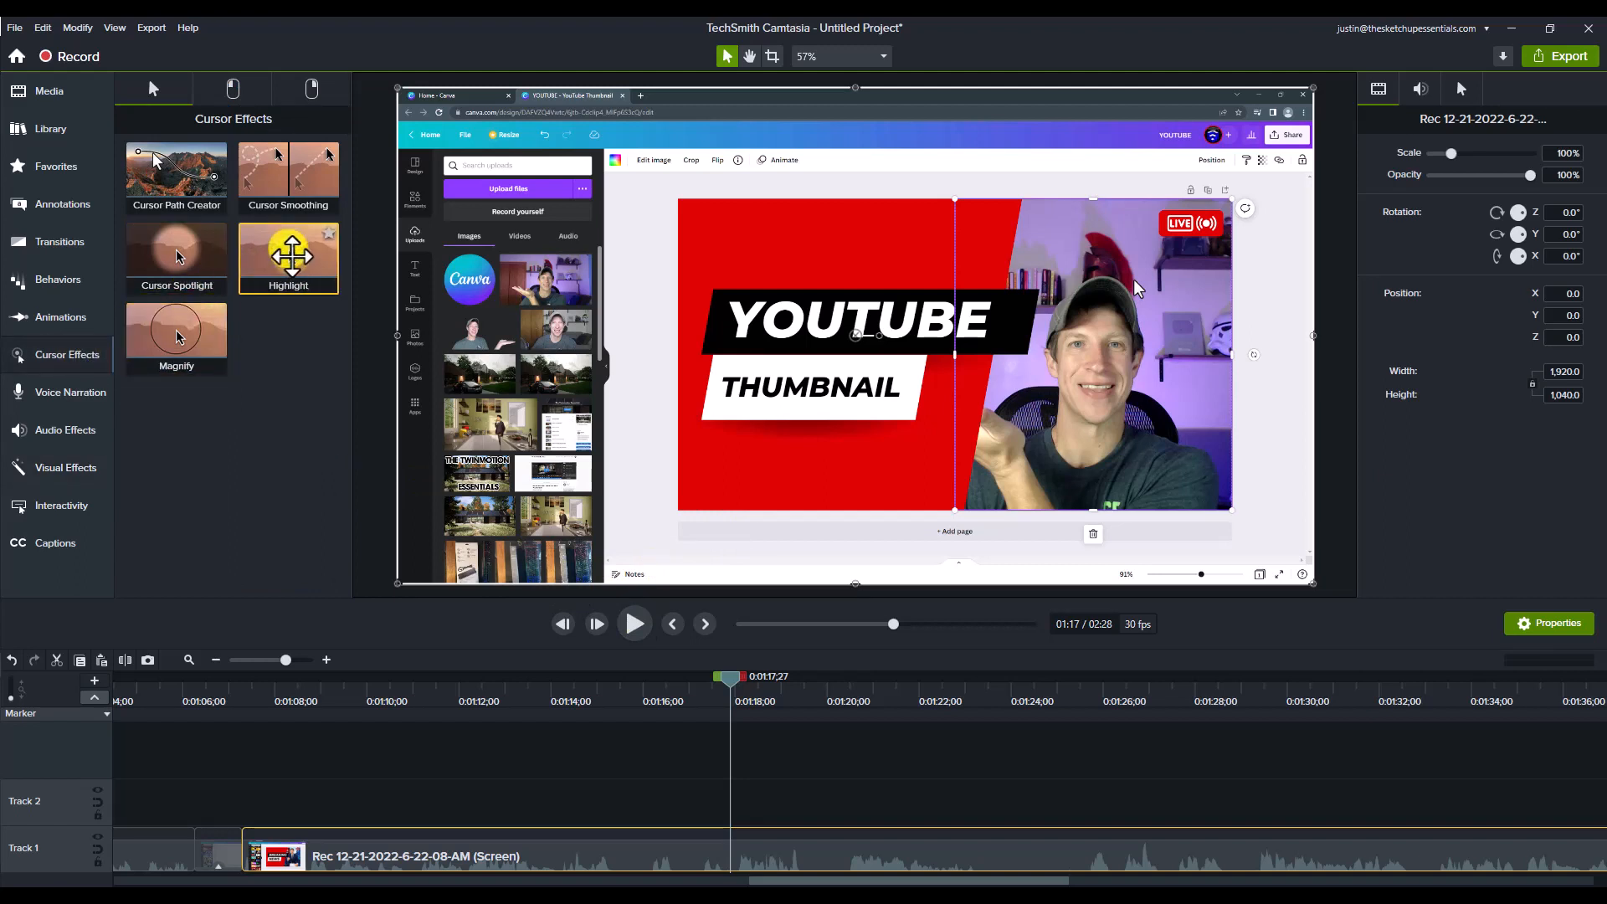
drag(290, 256, 740, 866)
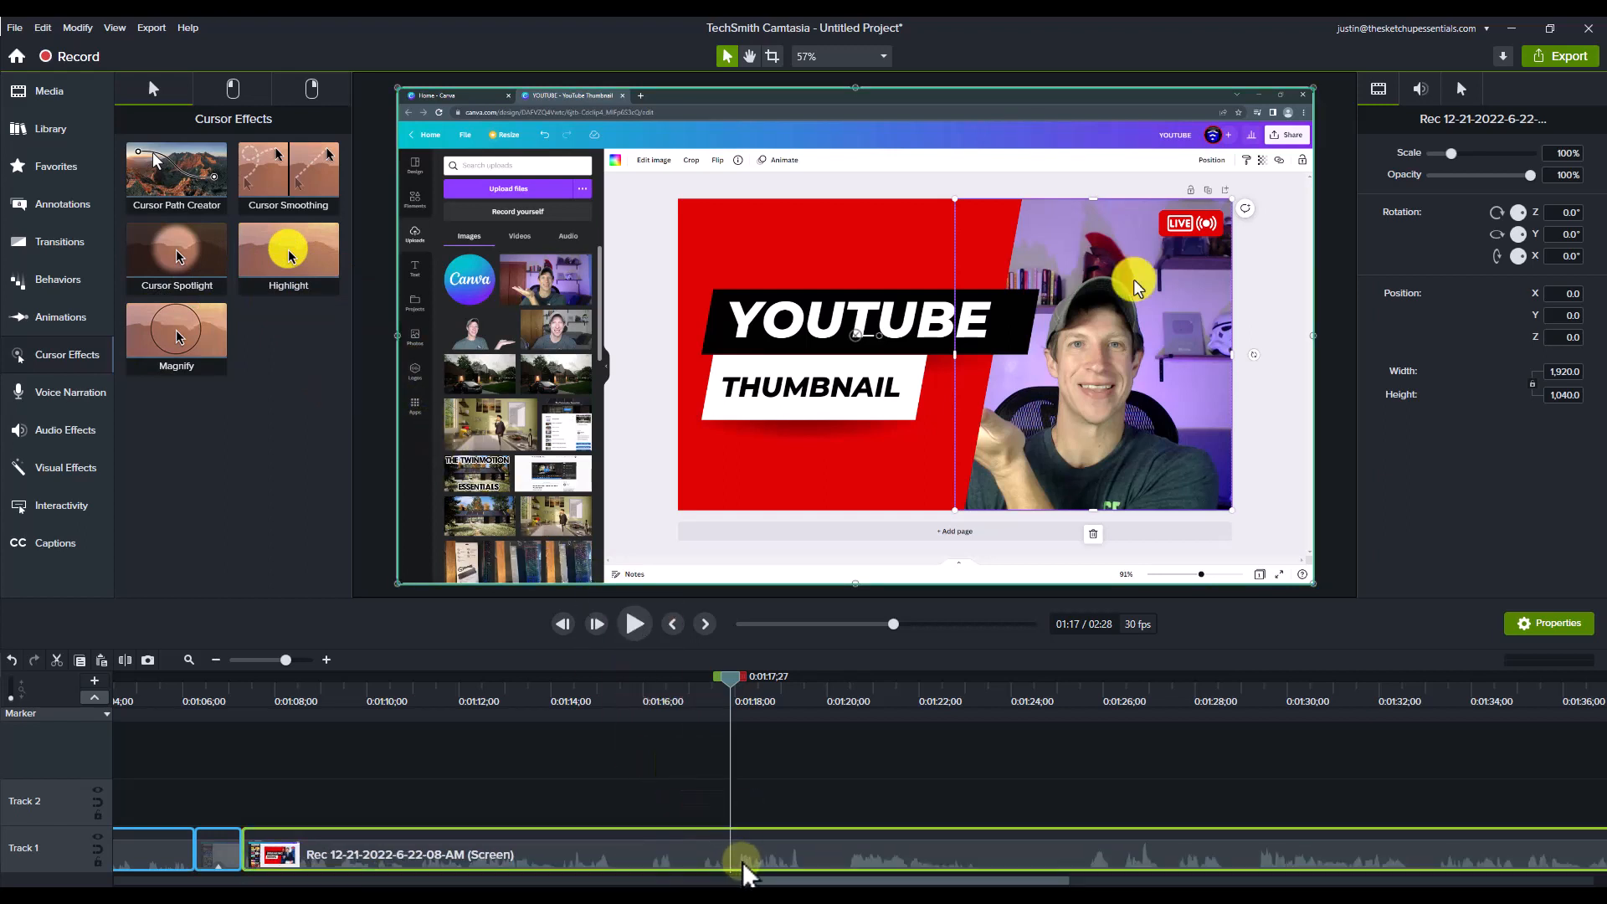
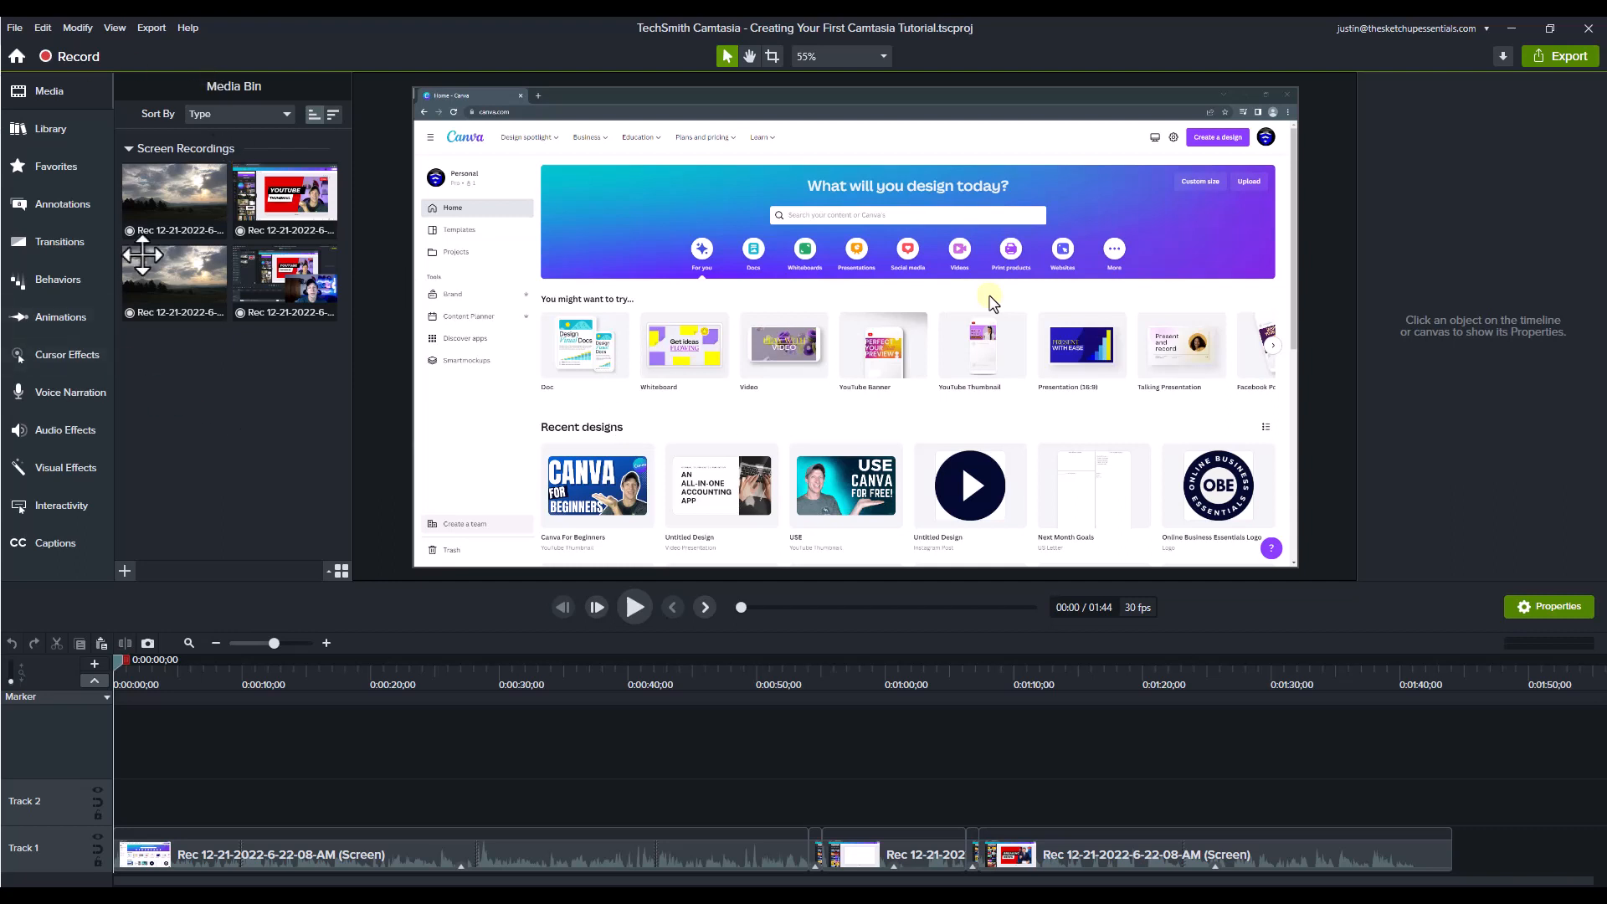
Step: Switch the asset library from the custom user library to the built-in Camtasia 2022 library
click(27, 131)
click(249, 113)
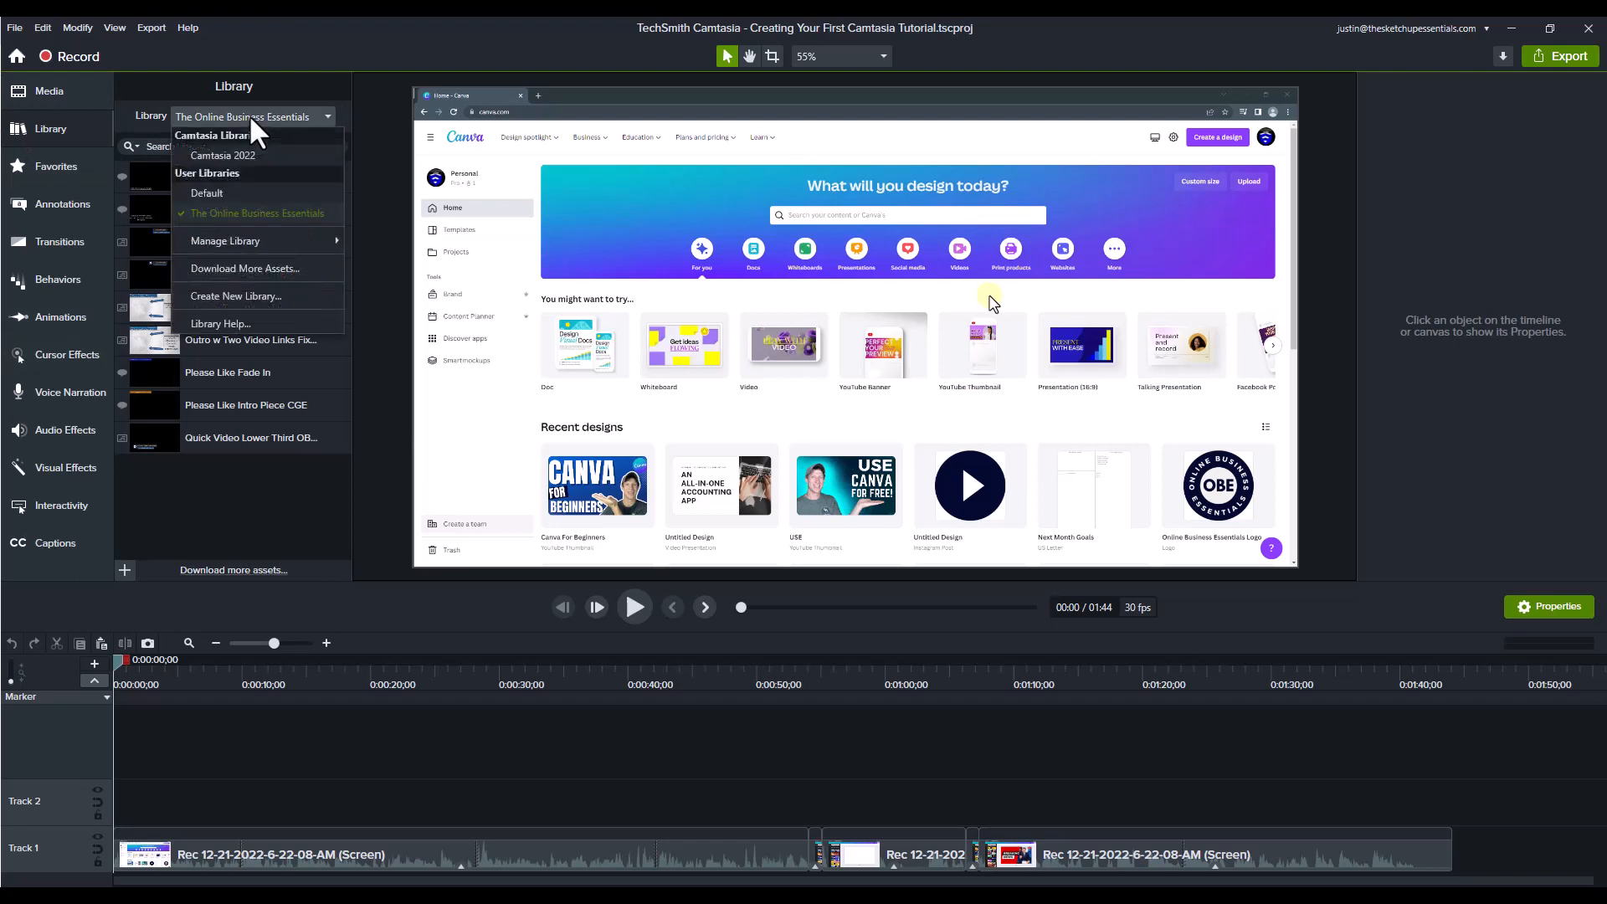
click(246, 154)
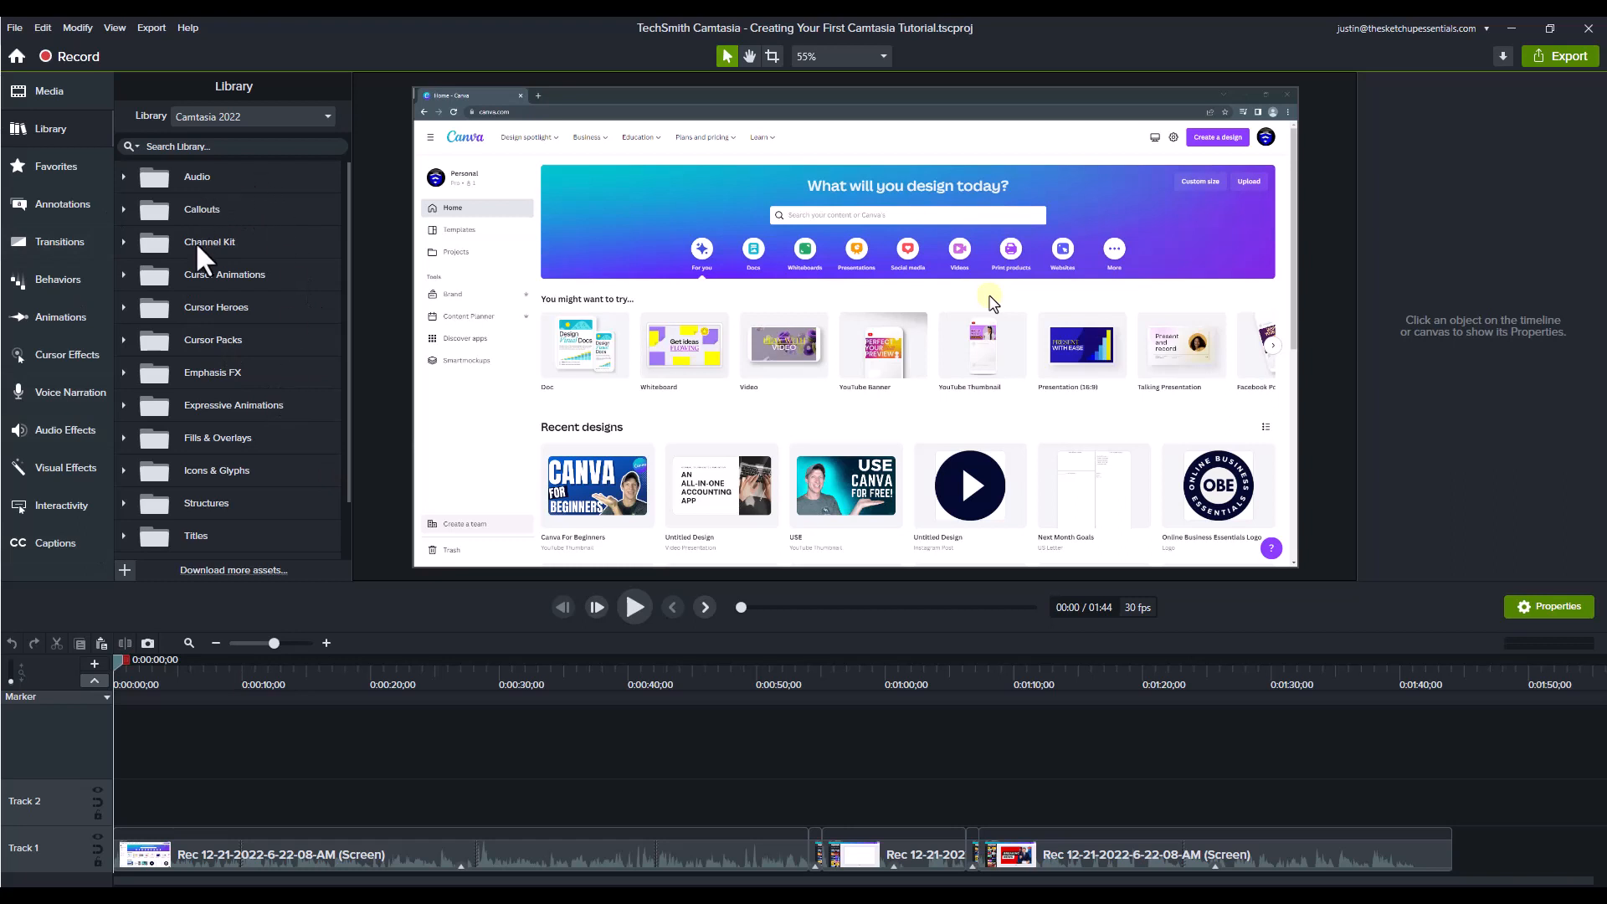
Step: Browse the library's Channel Kit and Callouts folders, including the Counters assets, and look over the remaining asset folders
click(123, 242)
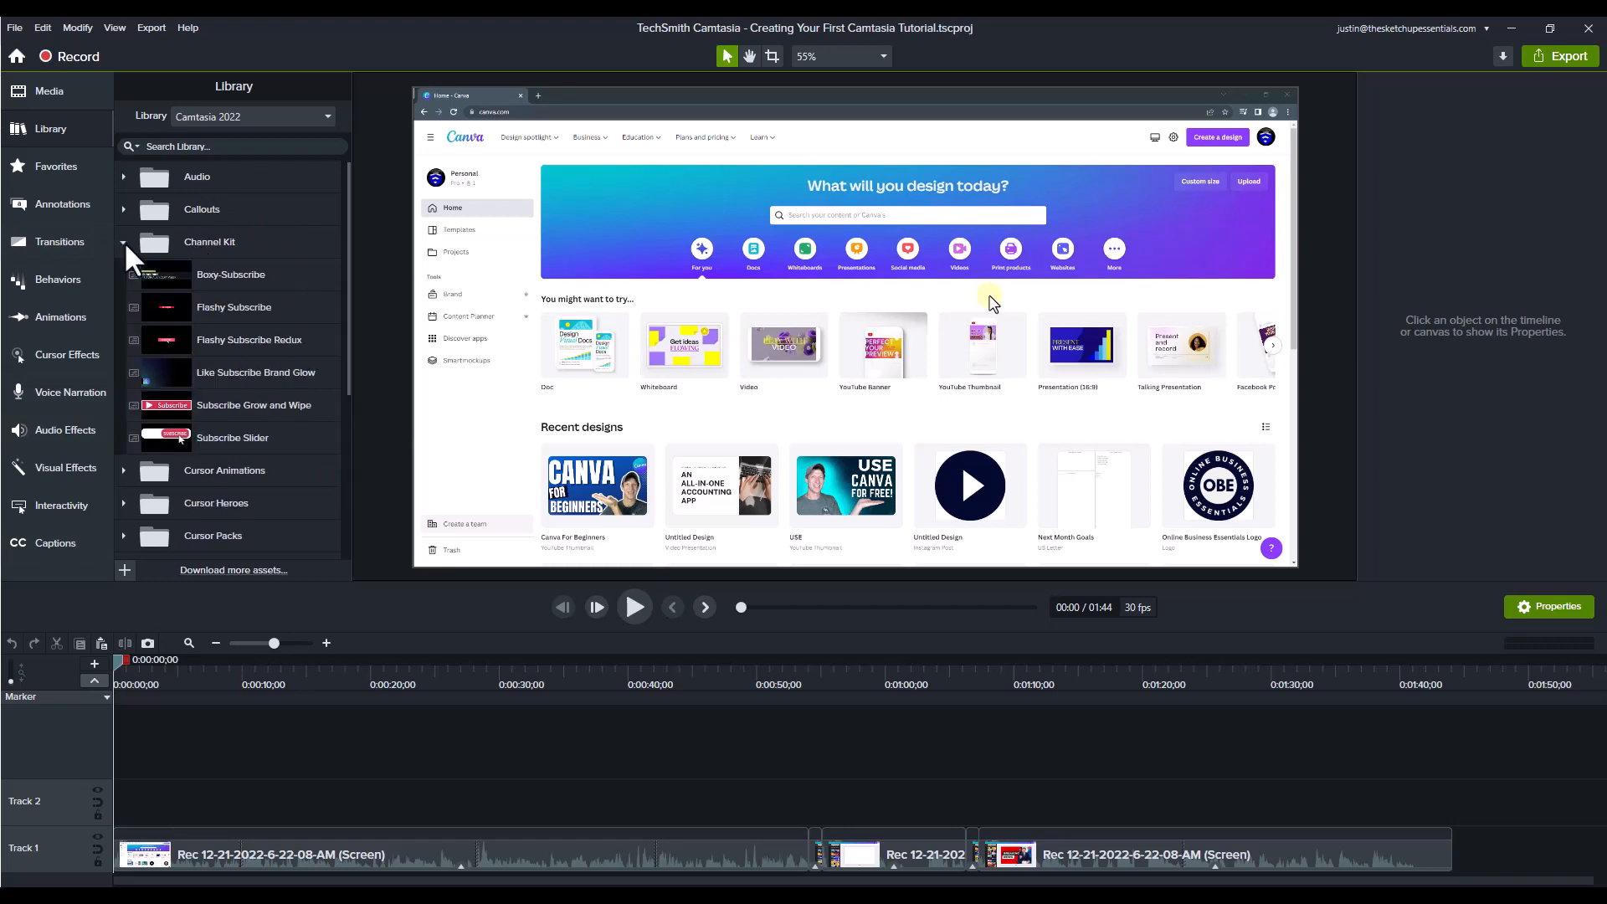
click(123, 242)
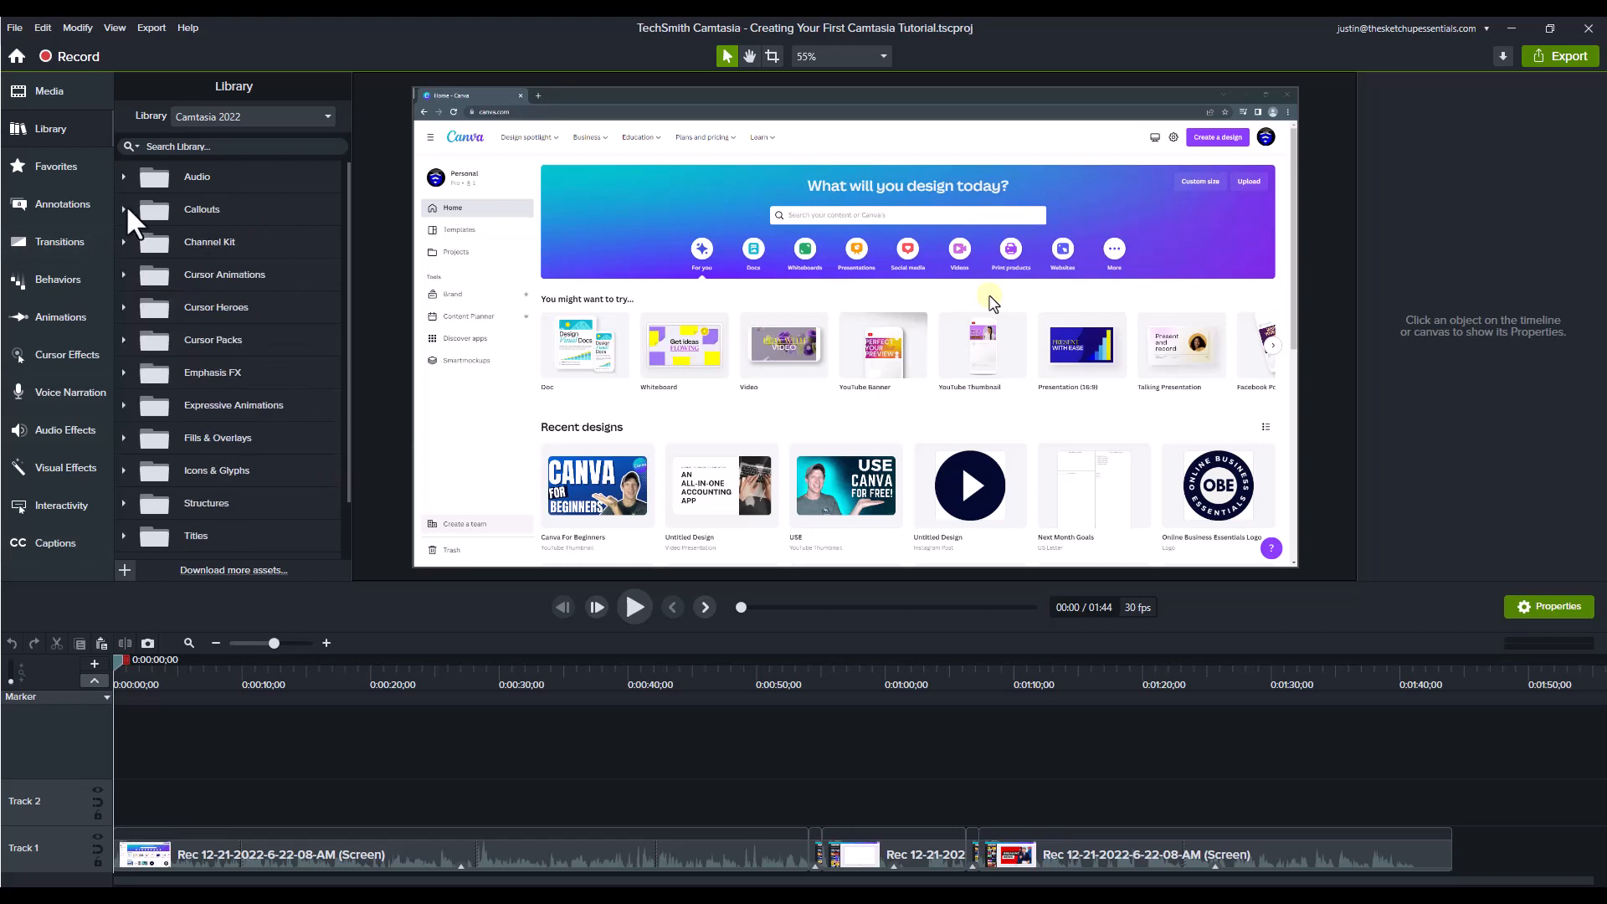
click(124, 209)
click(134, 241)
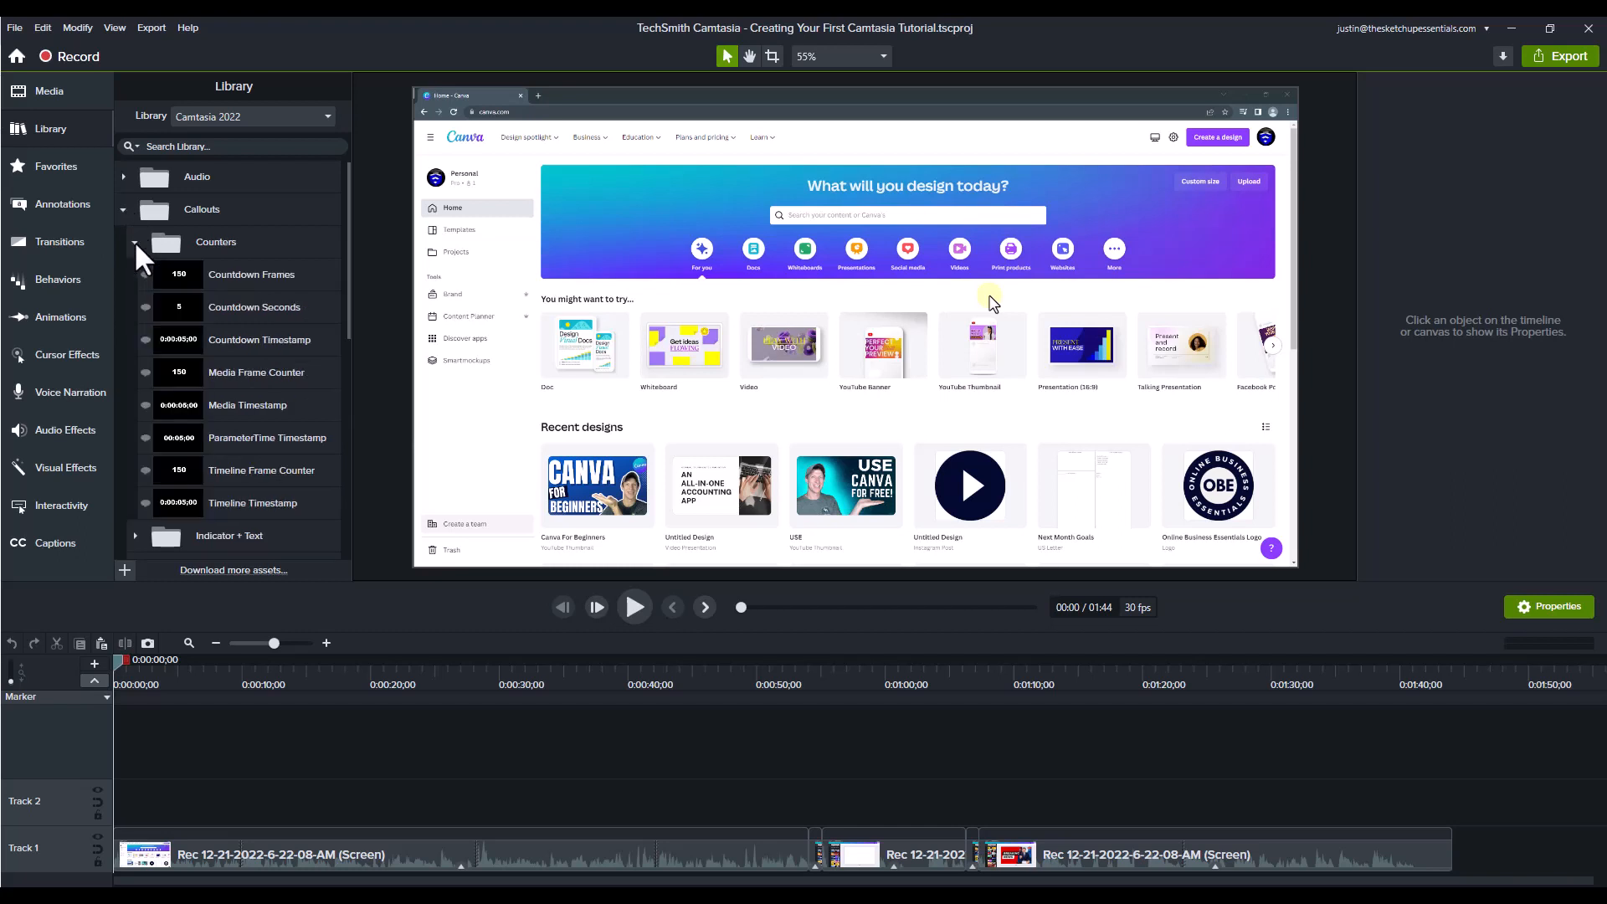
click(134, 240)
click(124, 207)
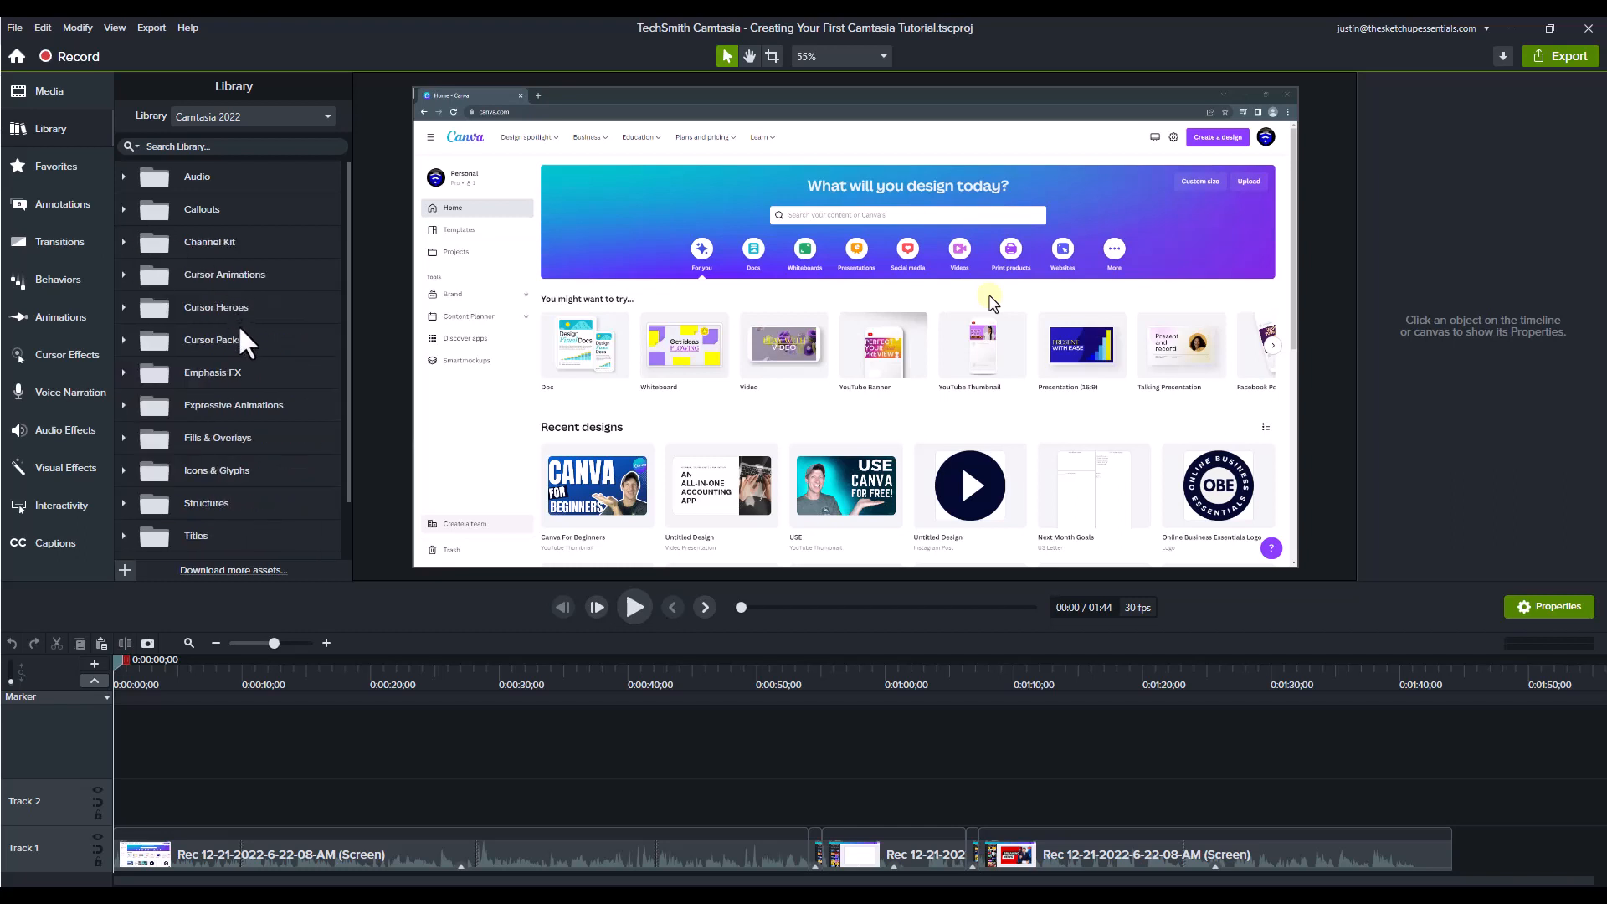
scroll(241, 325, down, 2)
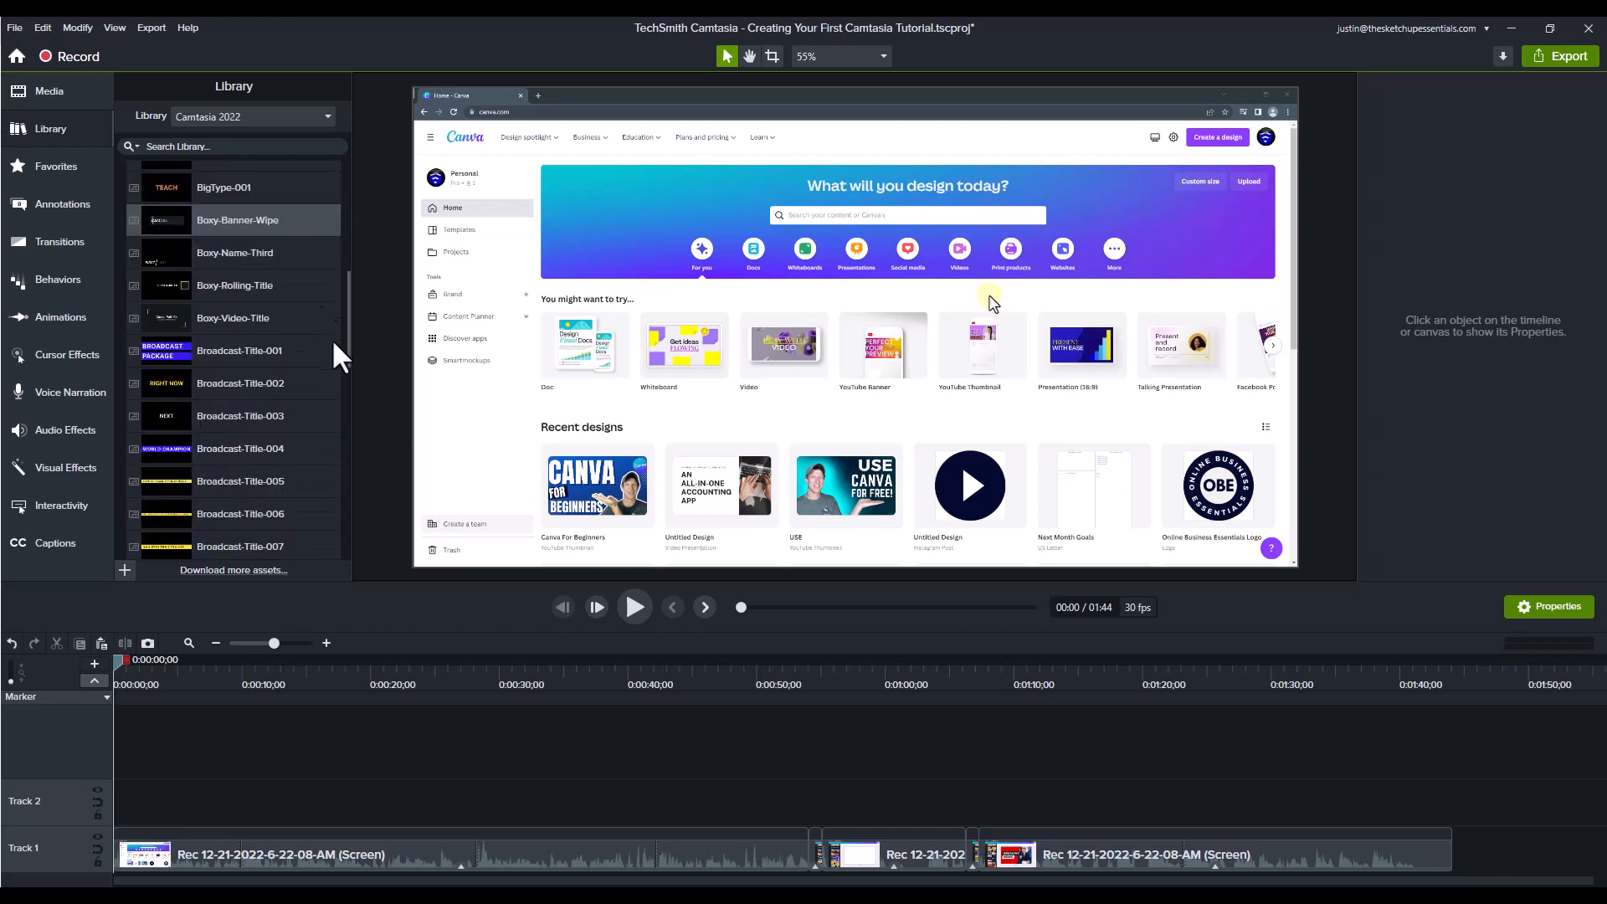
scroll(262, 283, up, 3)
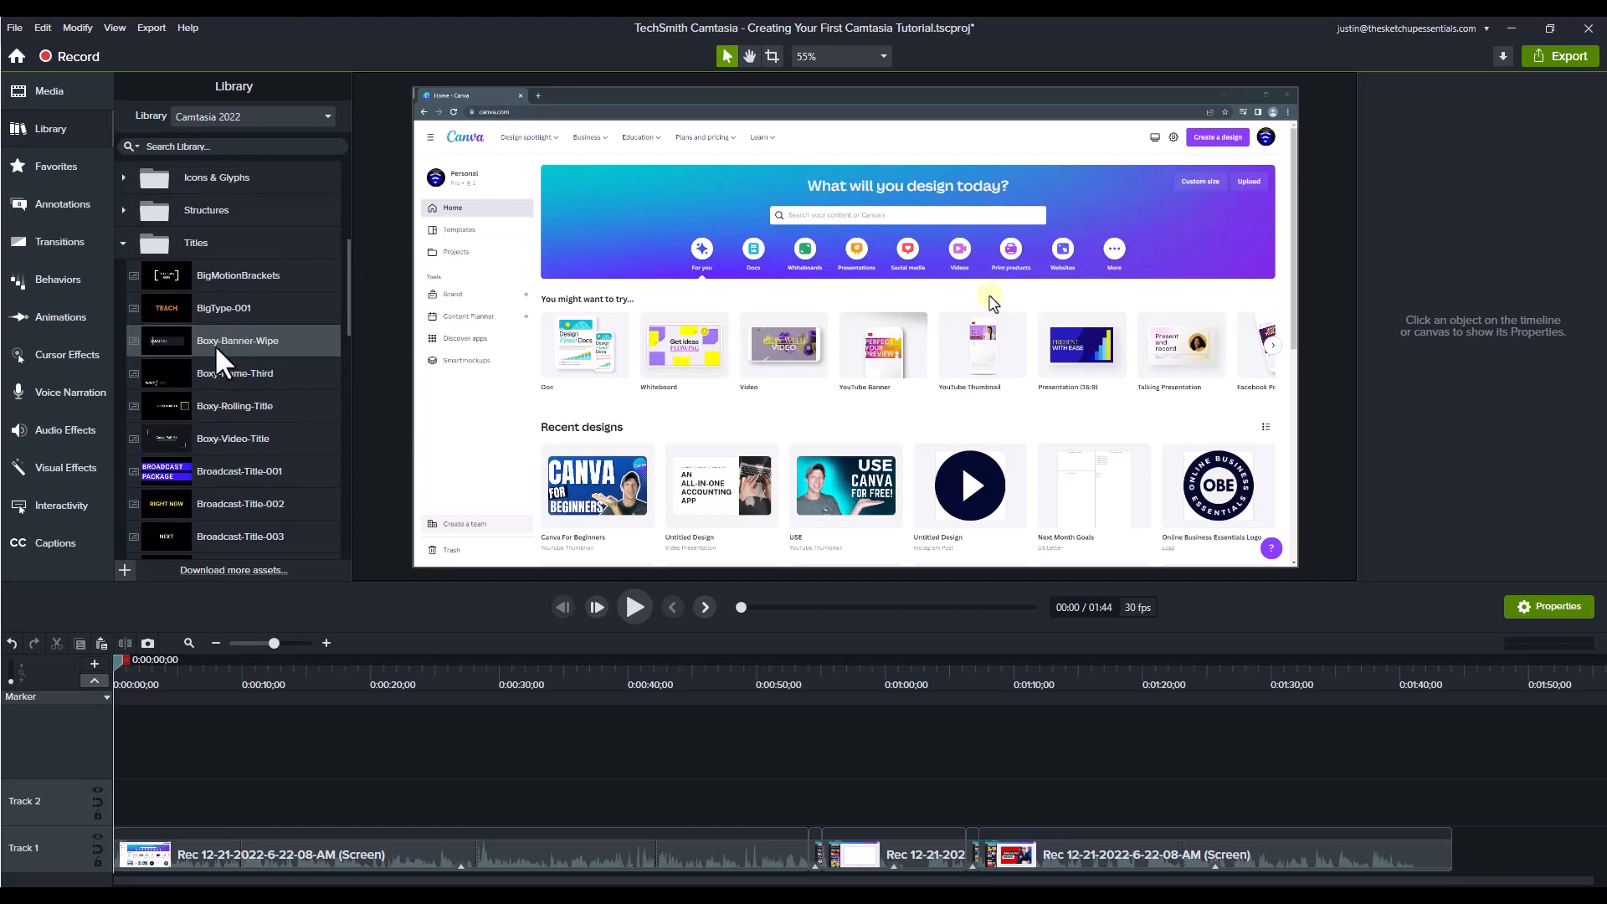
Step: Preview the Boxy-Banner-Wipe title from the Titles folder and add it at the start of Track 2
double_click(215, 344)
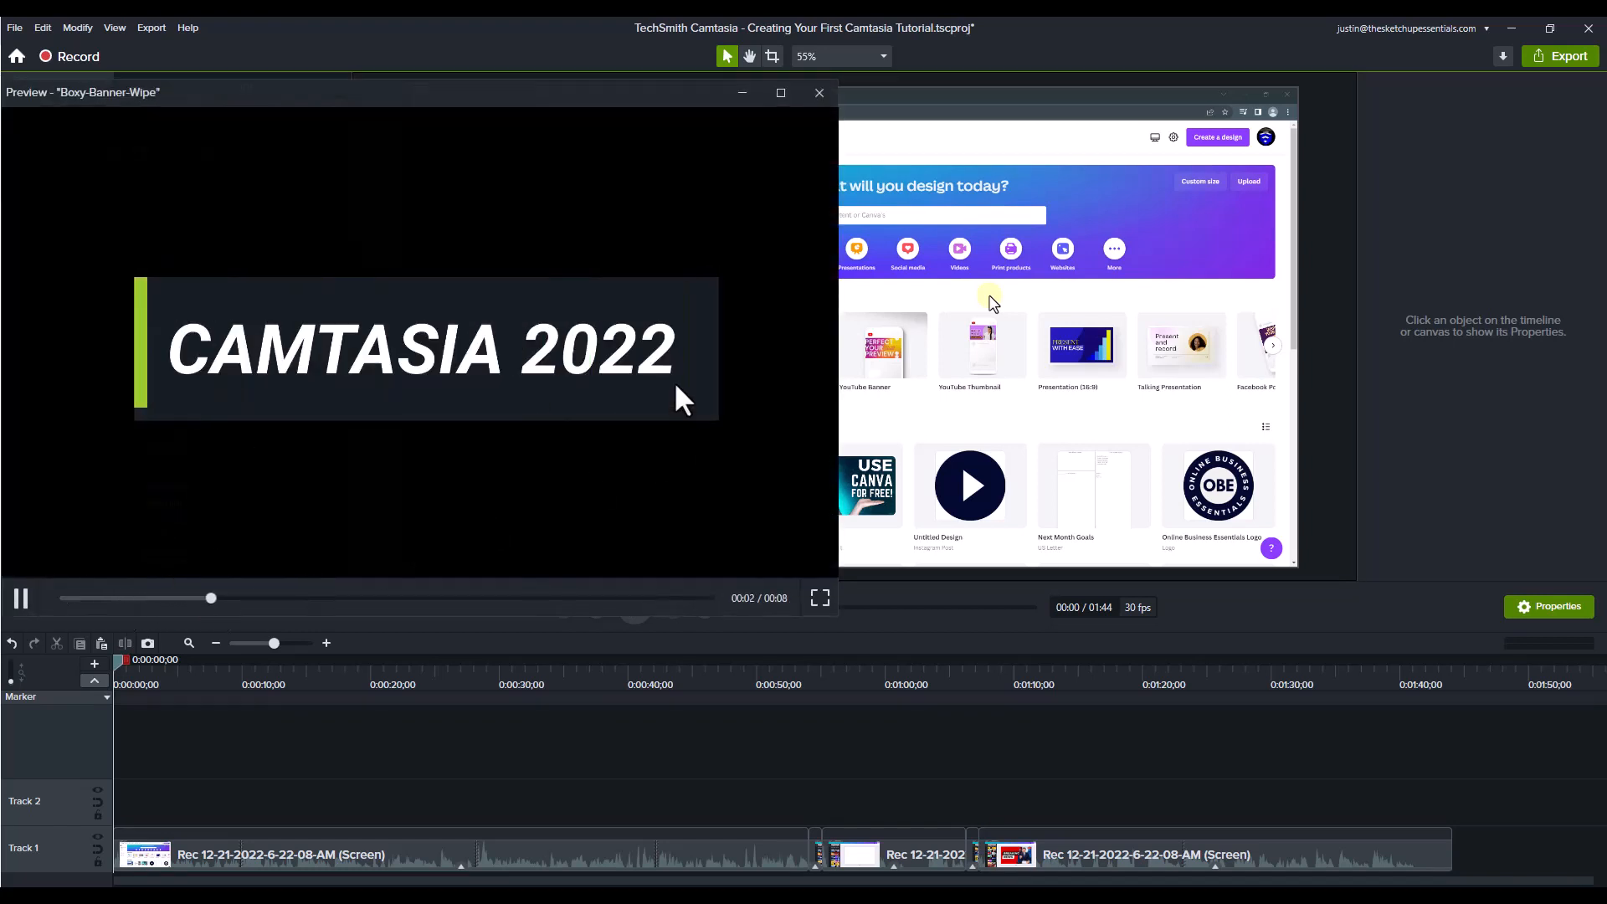
click(819, 90)
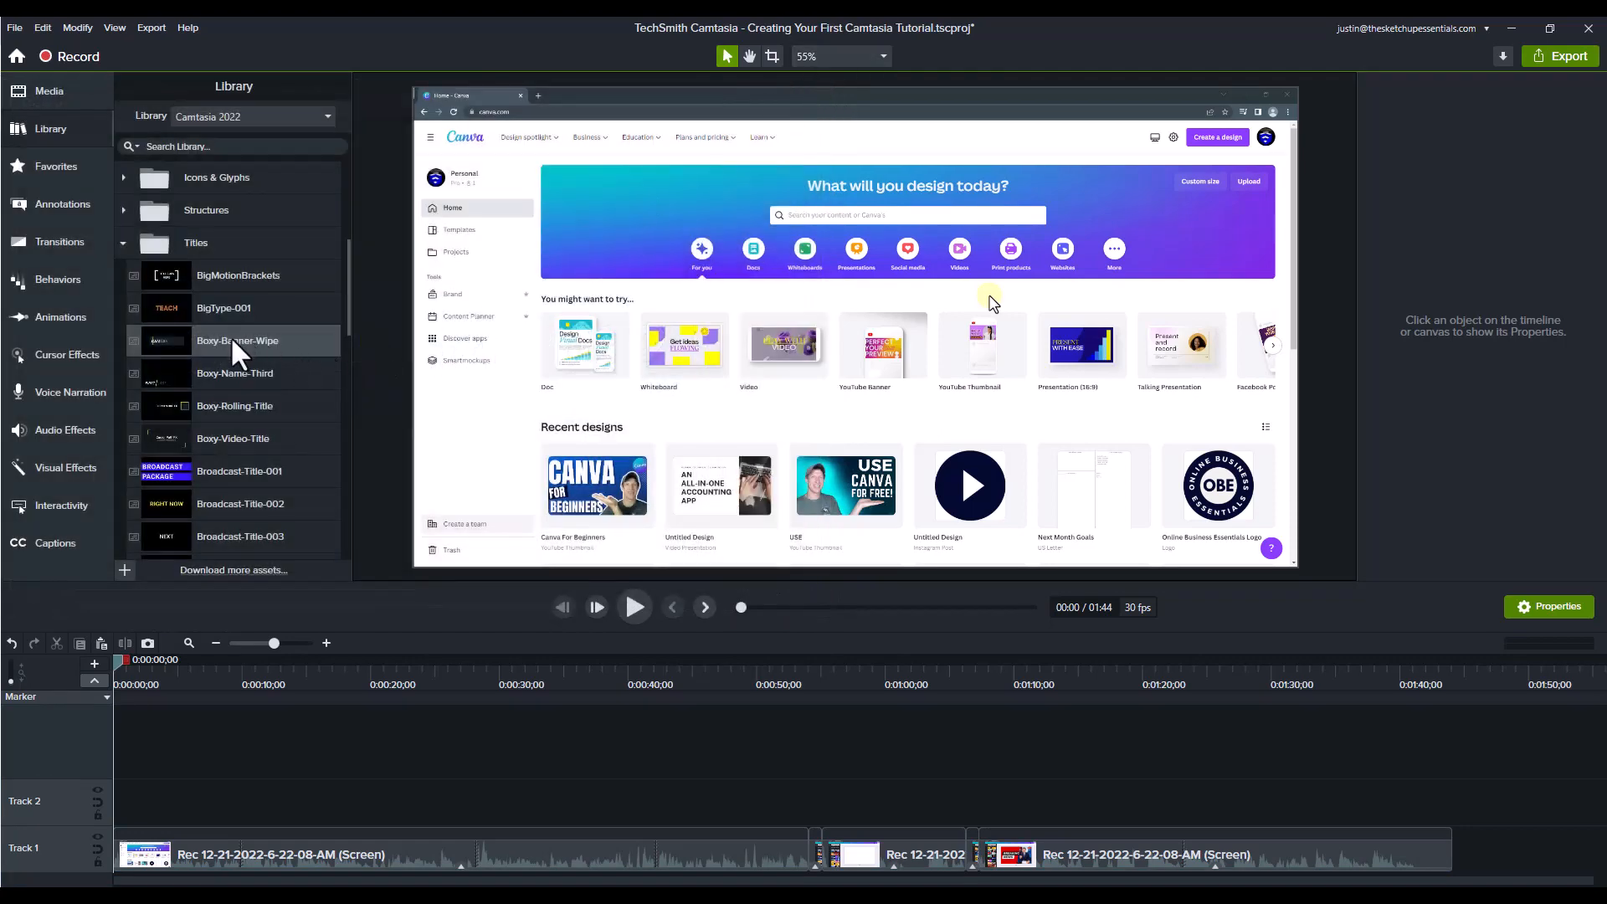
drag(232, 340, 102, 797)
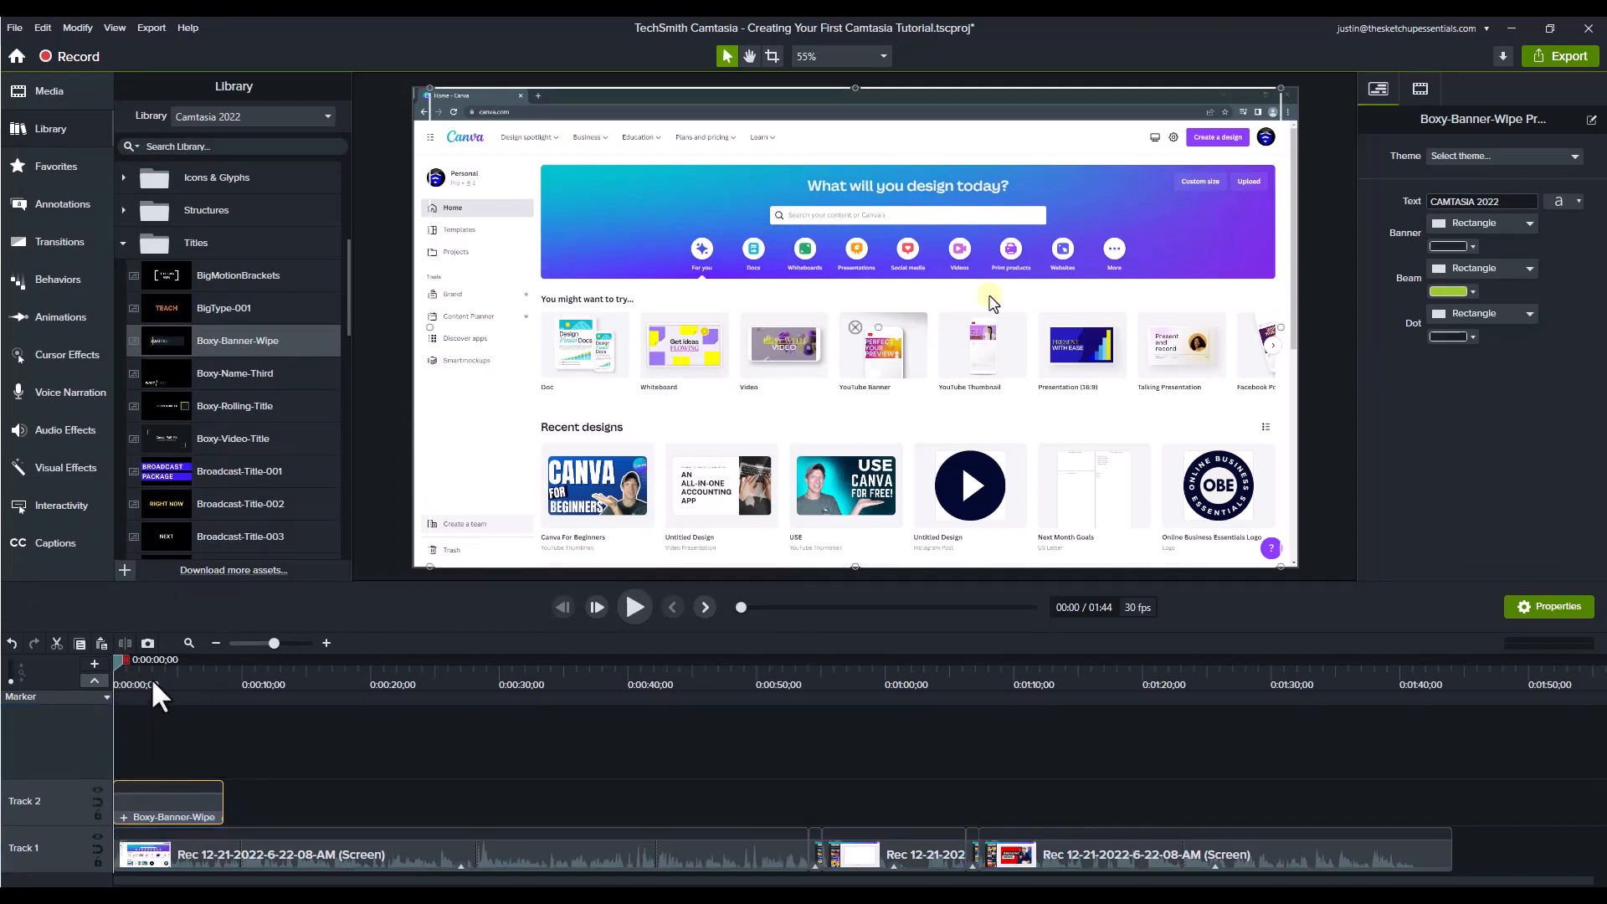
Step: Scale the Boxy-Banner-Wipe title down to a lower third and place it in the lower-left corner of the video frame
drag(139, 670, 170, 679)
drag(682, 342, 621, 436)
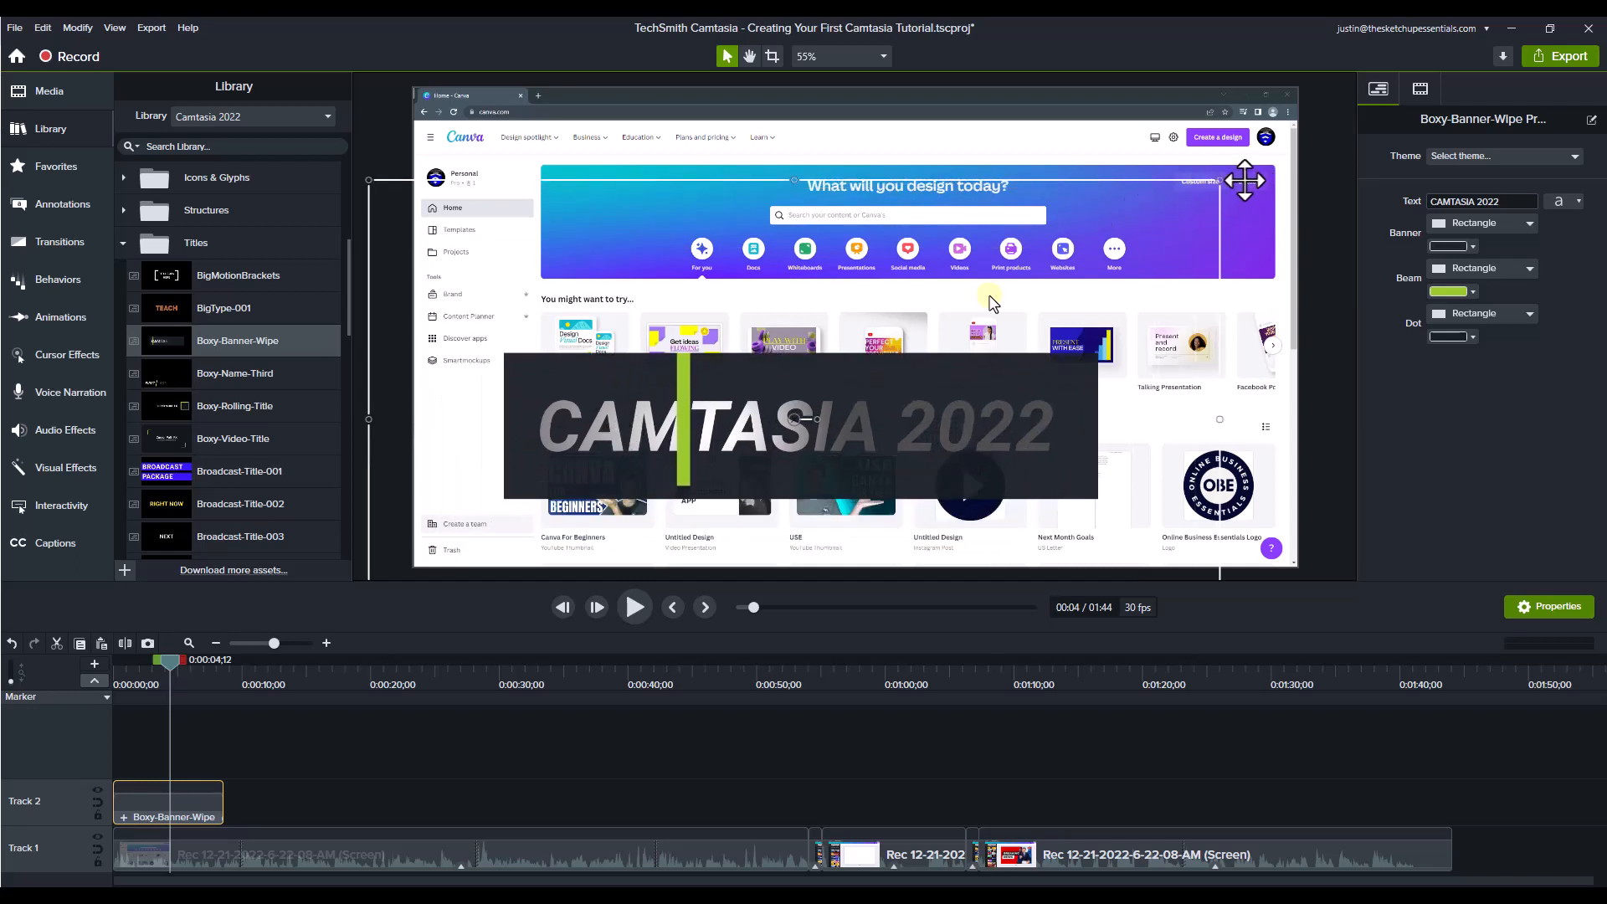
drag(1222, 181, 857, 395)
drag(686, 533, 678, 524)
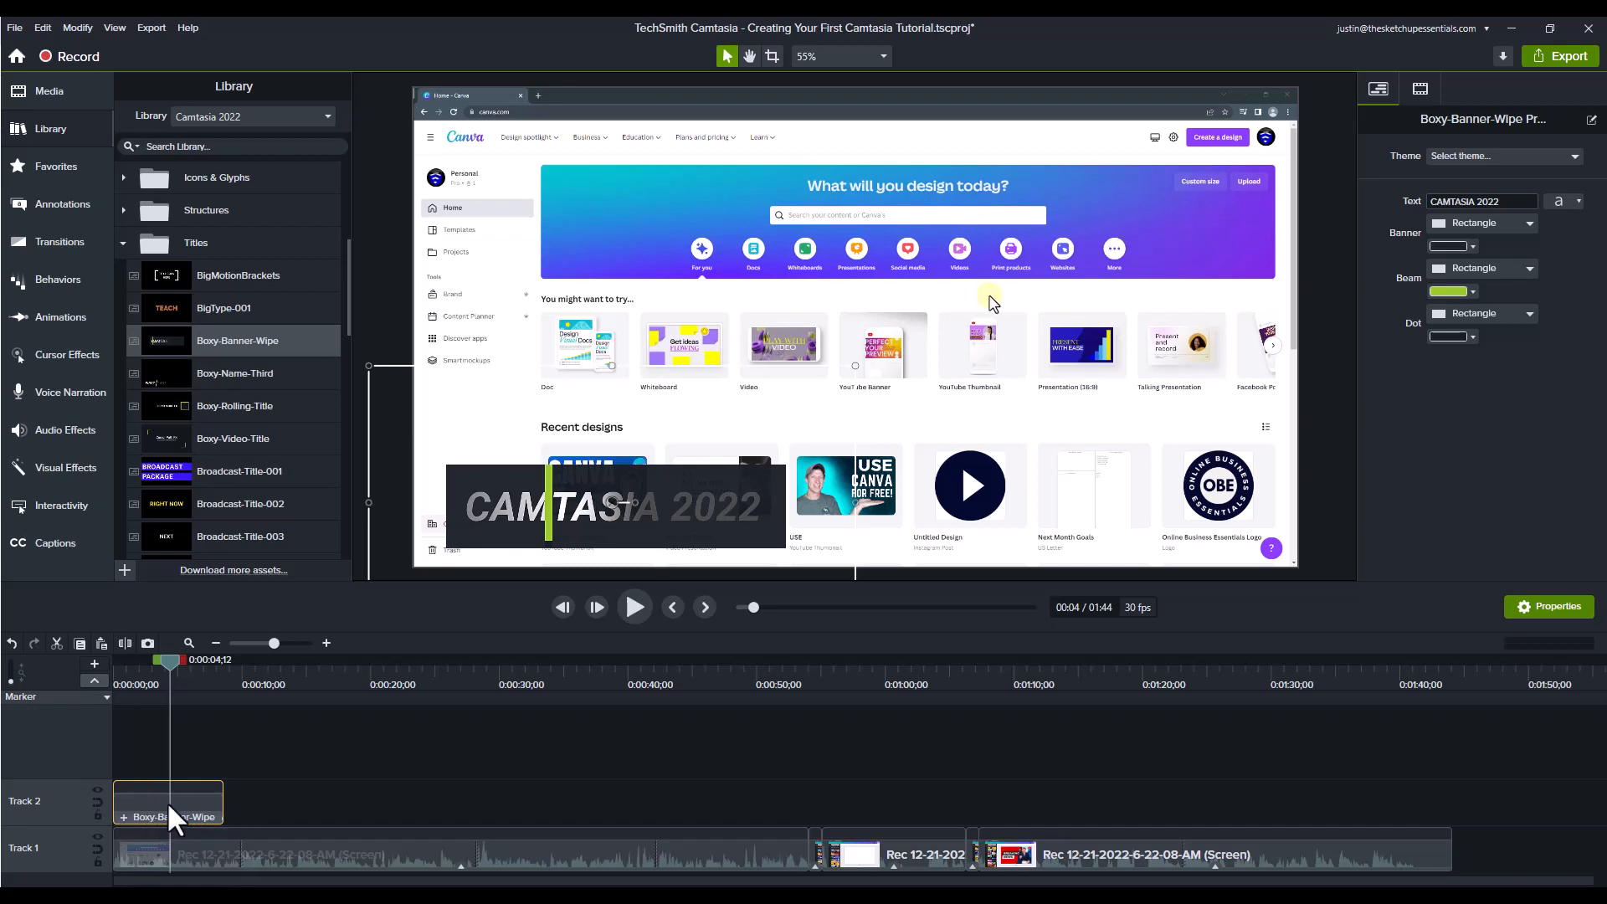
Step: Open the title's nested TextBanner group and replace its text with "Creating a YouTube Thumbnail"
double_click(508, 513)
click(508, 513)
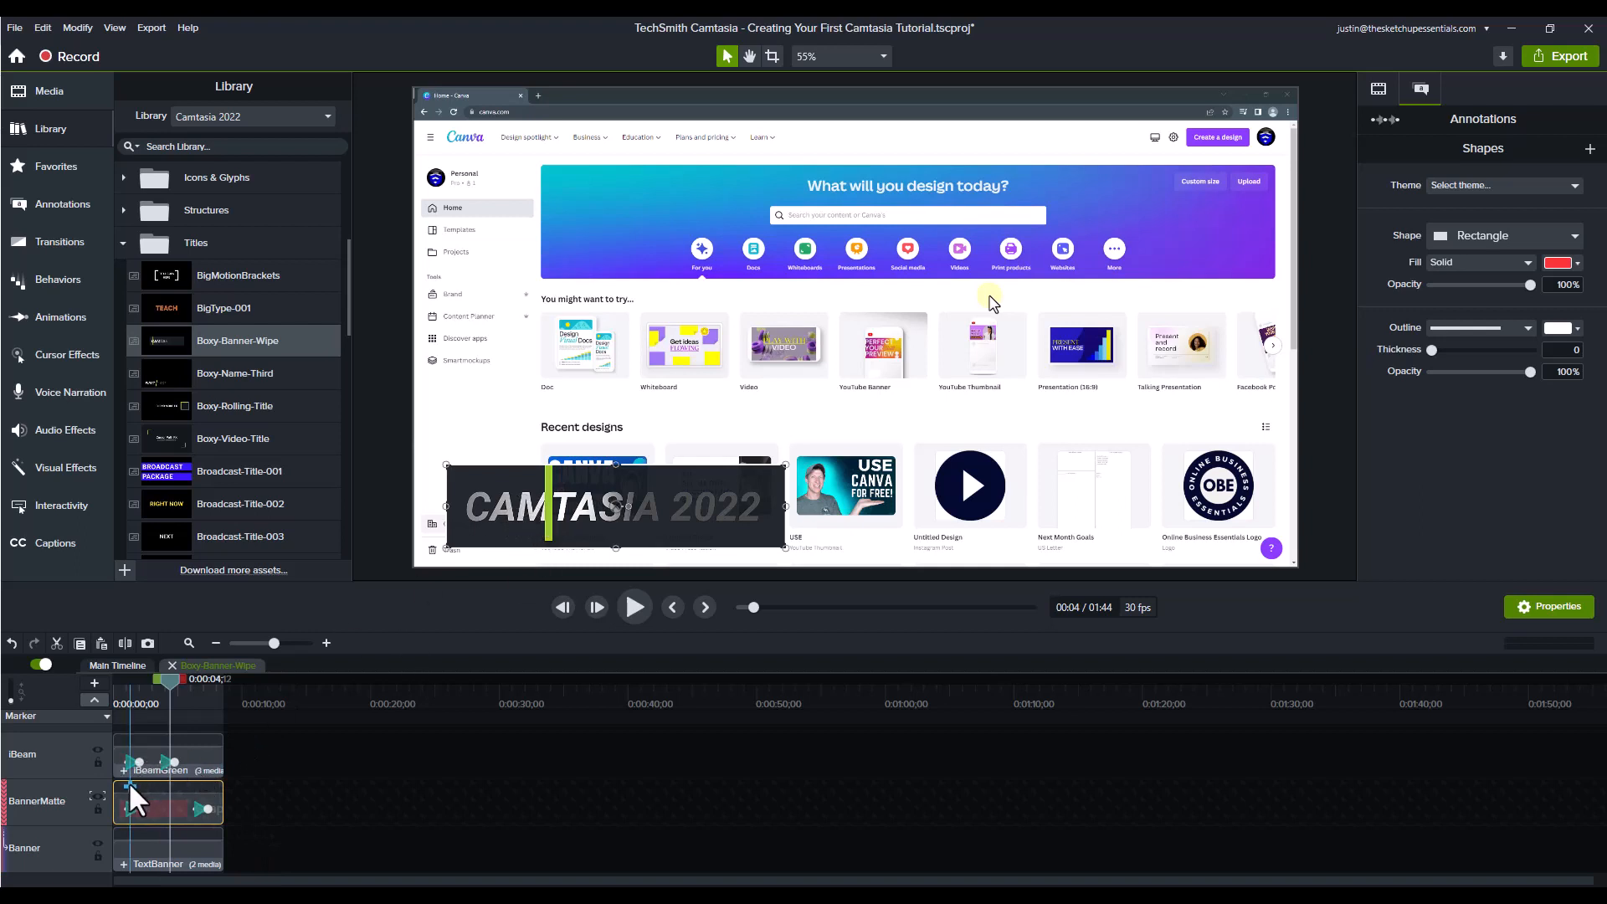
click(144, 710)
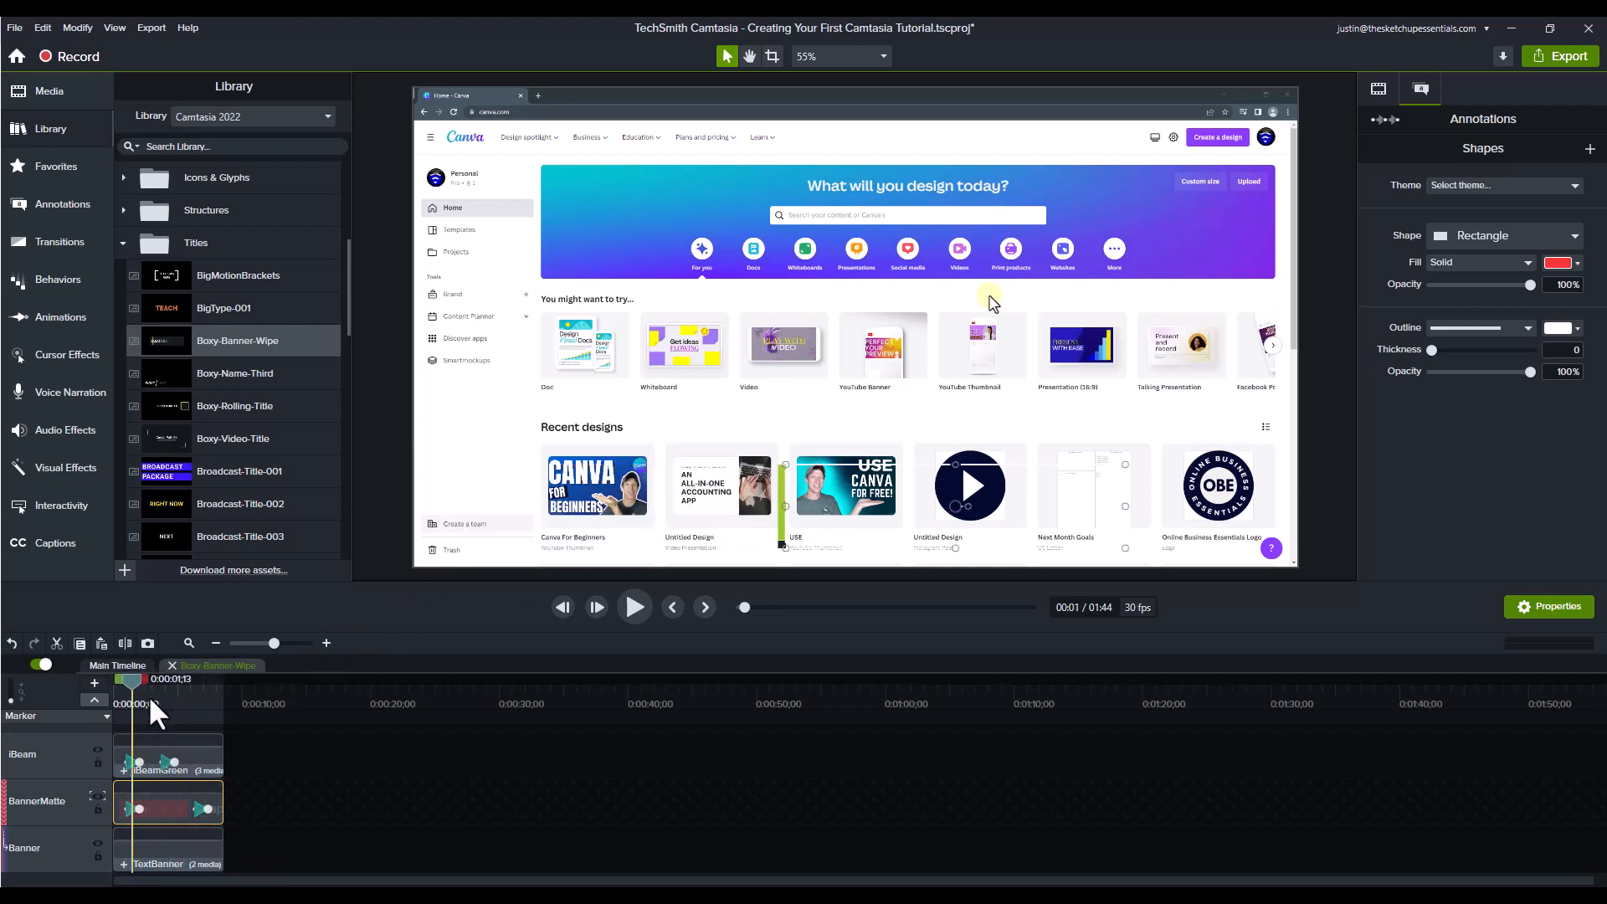
click(134, 846)
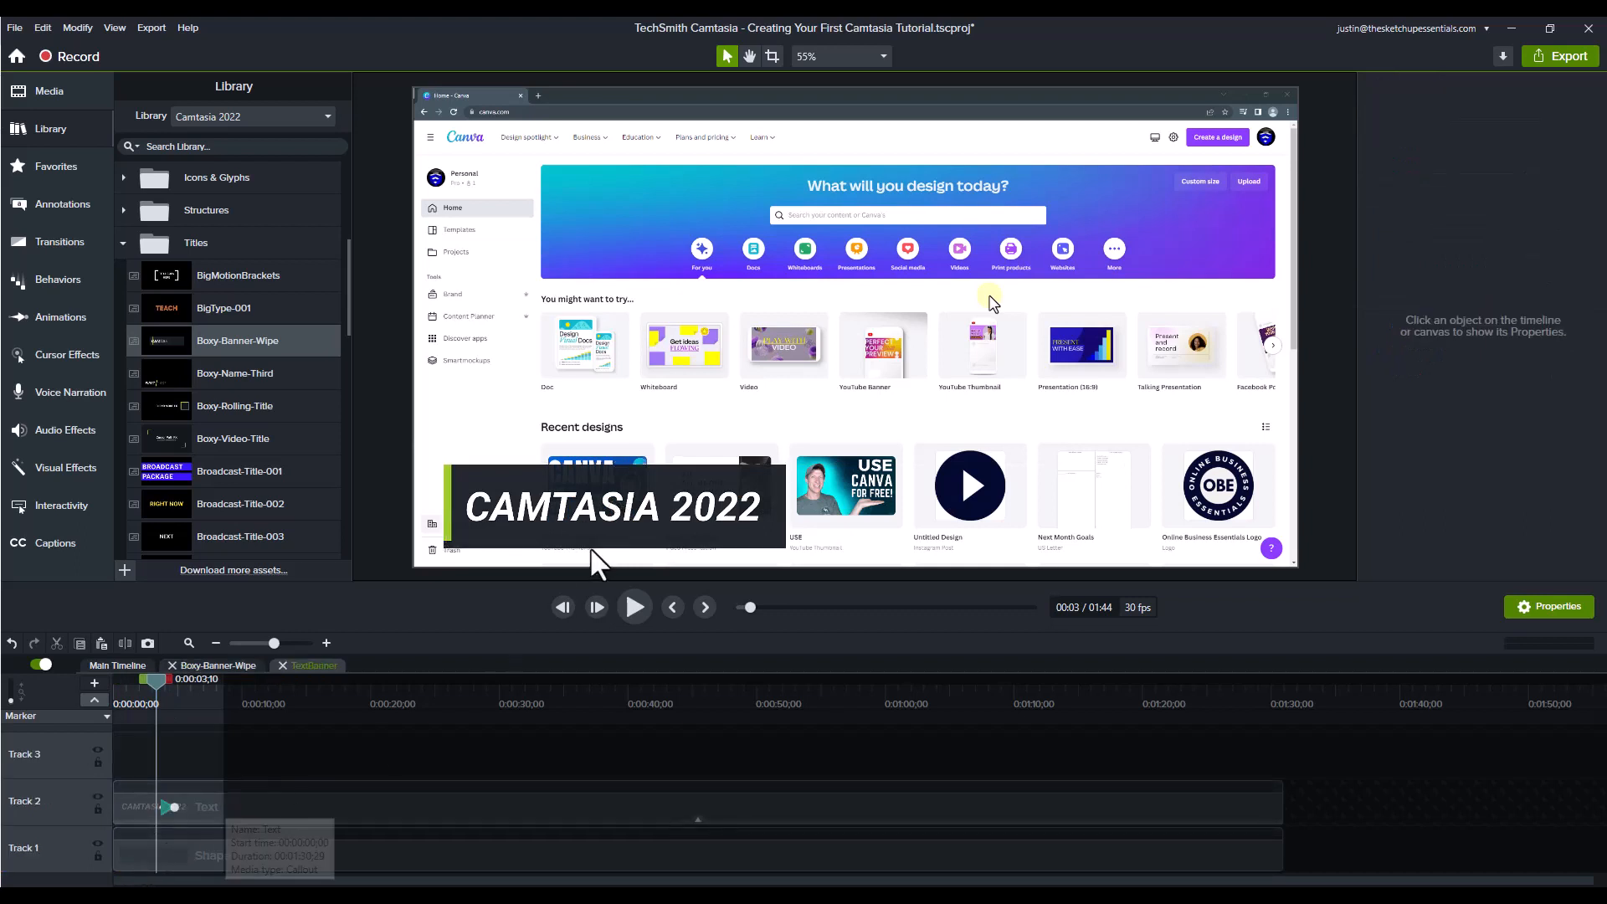
double_click(588, 496)
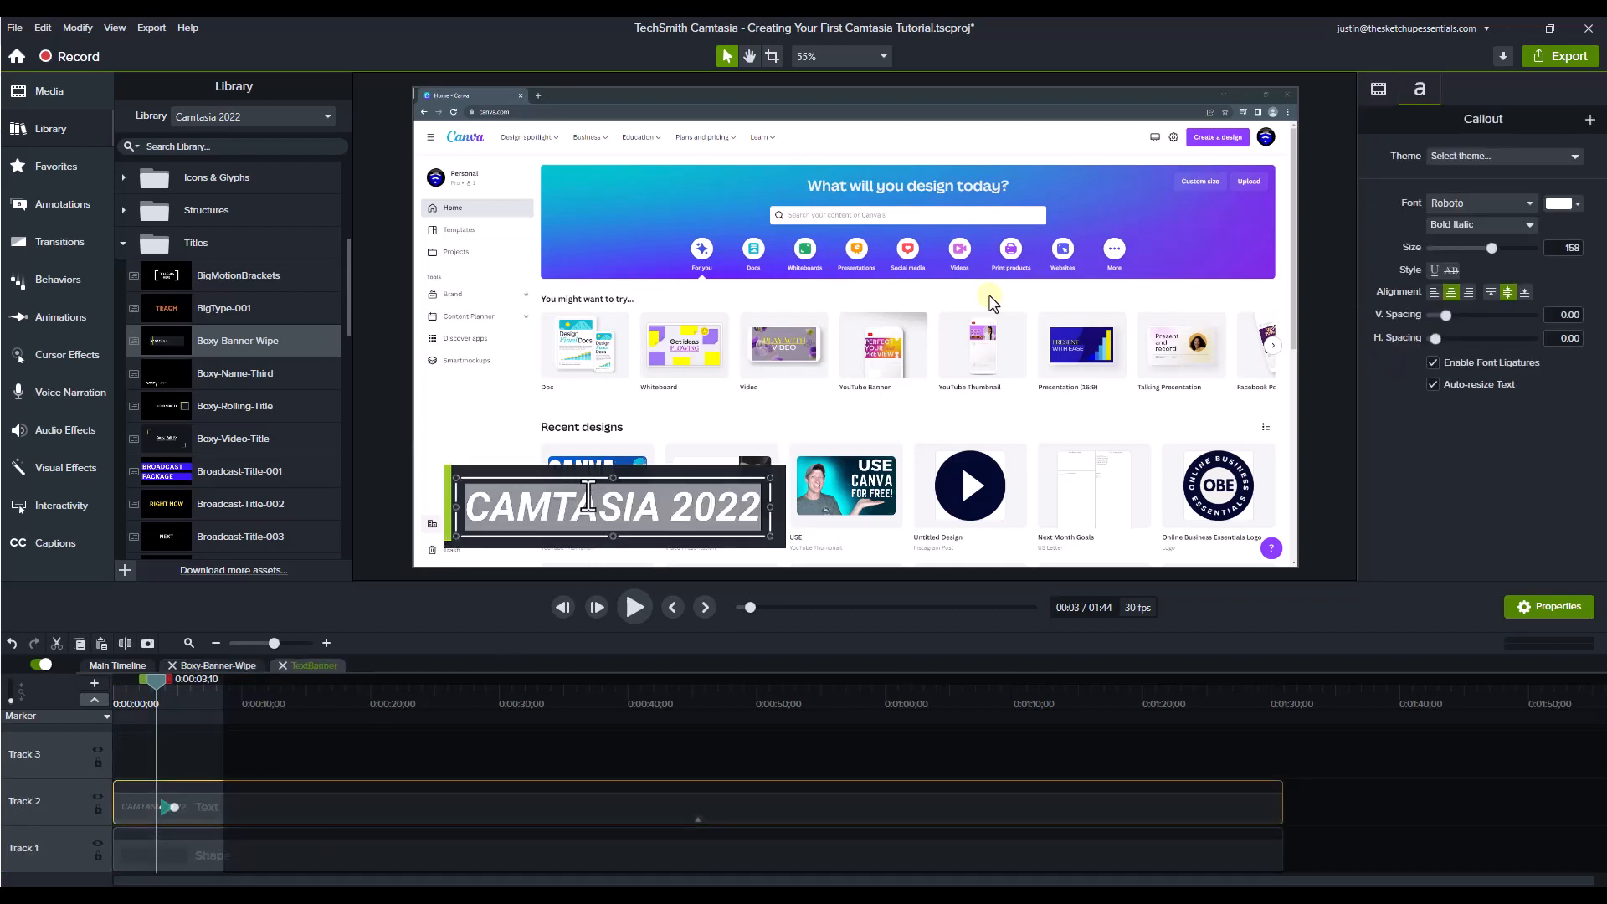
text(C)
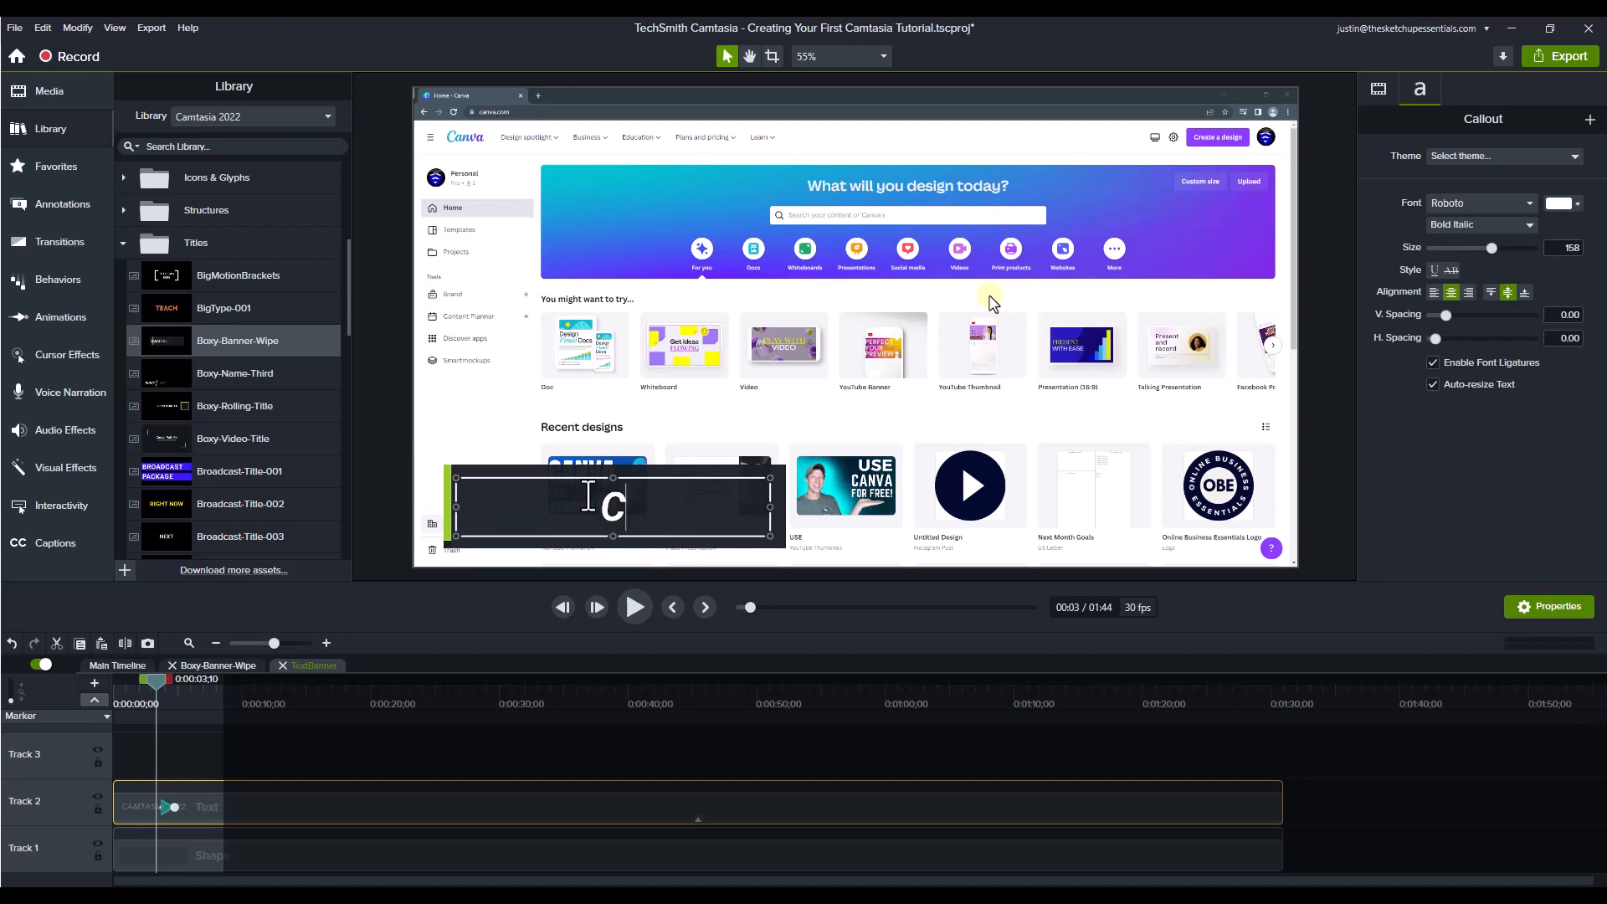
text(reating a YouTu)
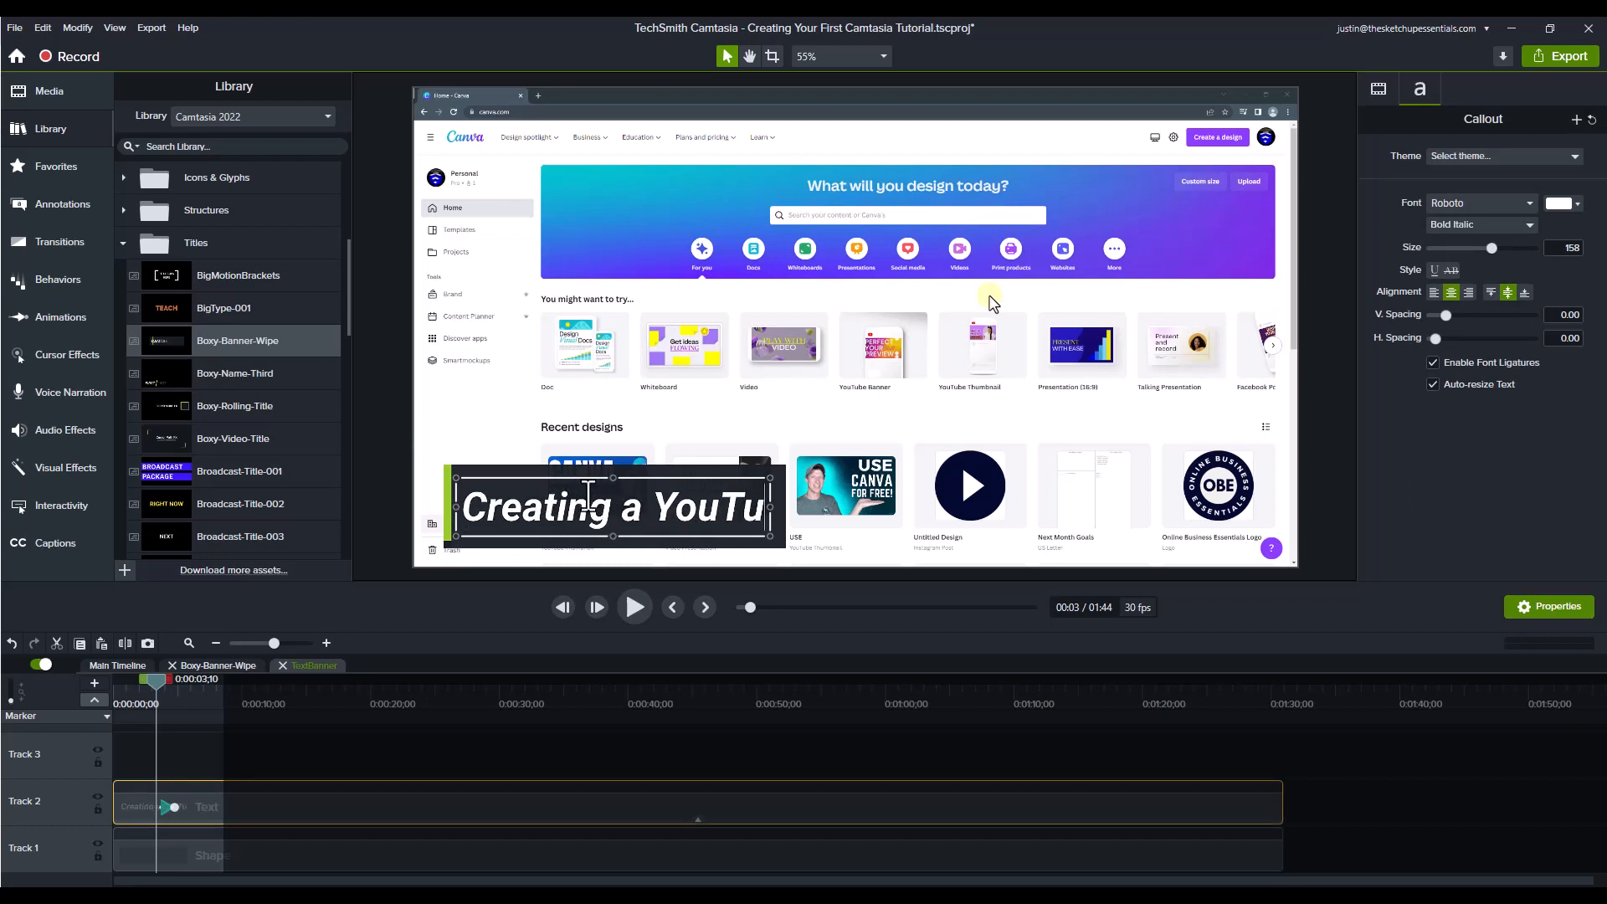
text(be Thumbnail)
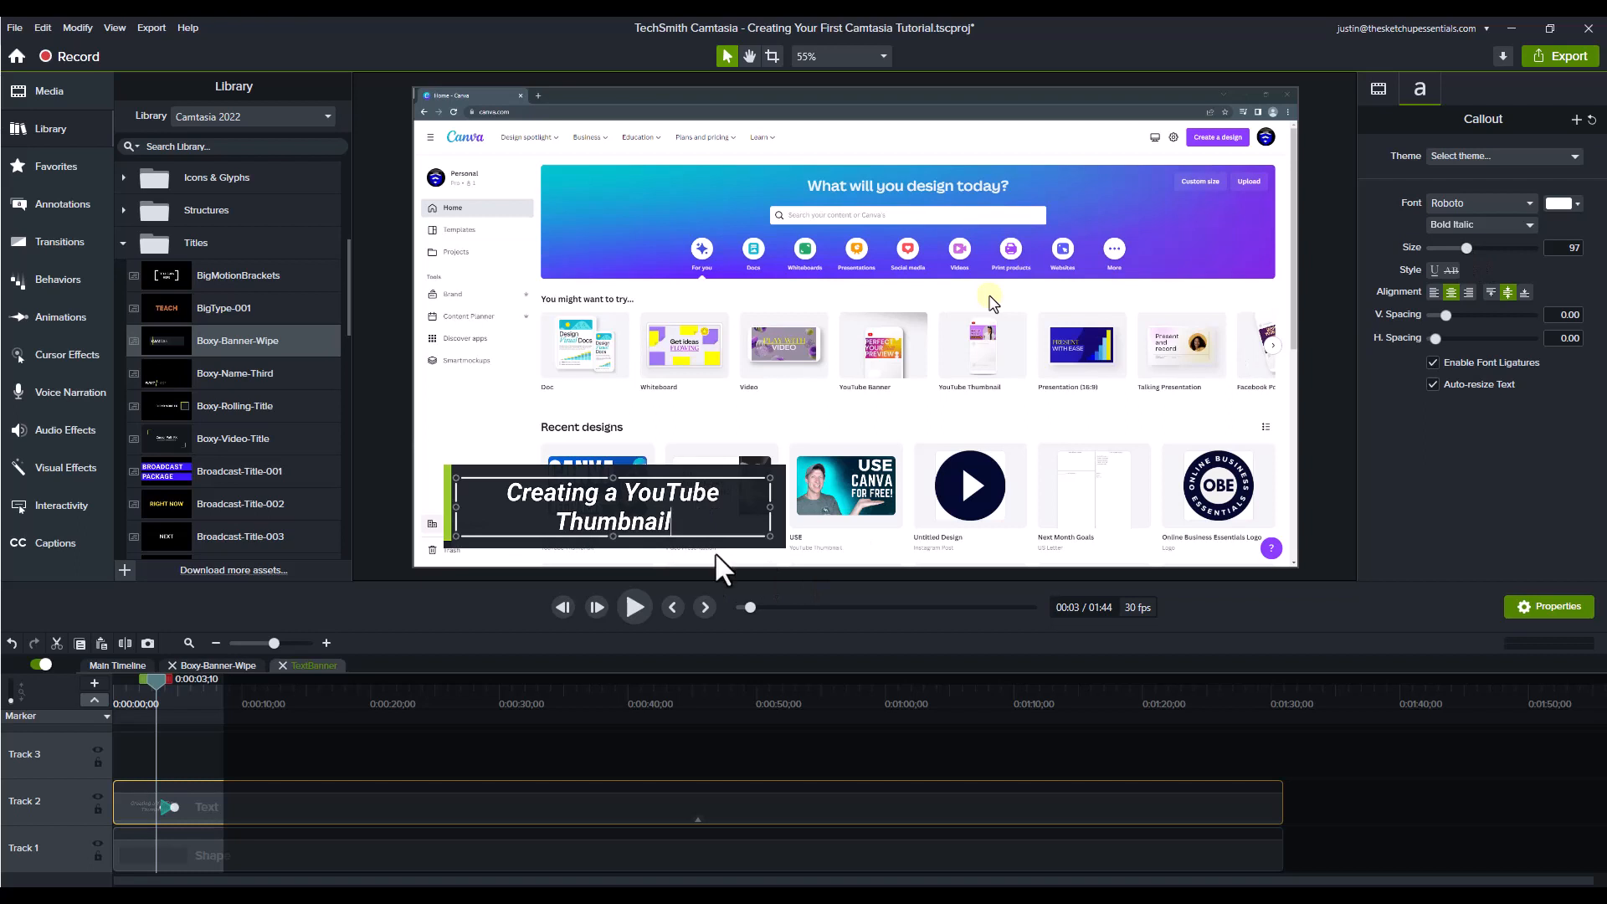
Step: Set the title text's font size to 125 and close the nested groups to return to the main timeline
drag(1468, 247, 1478, 252)
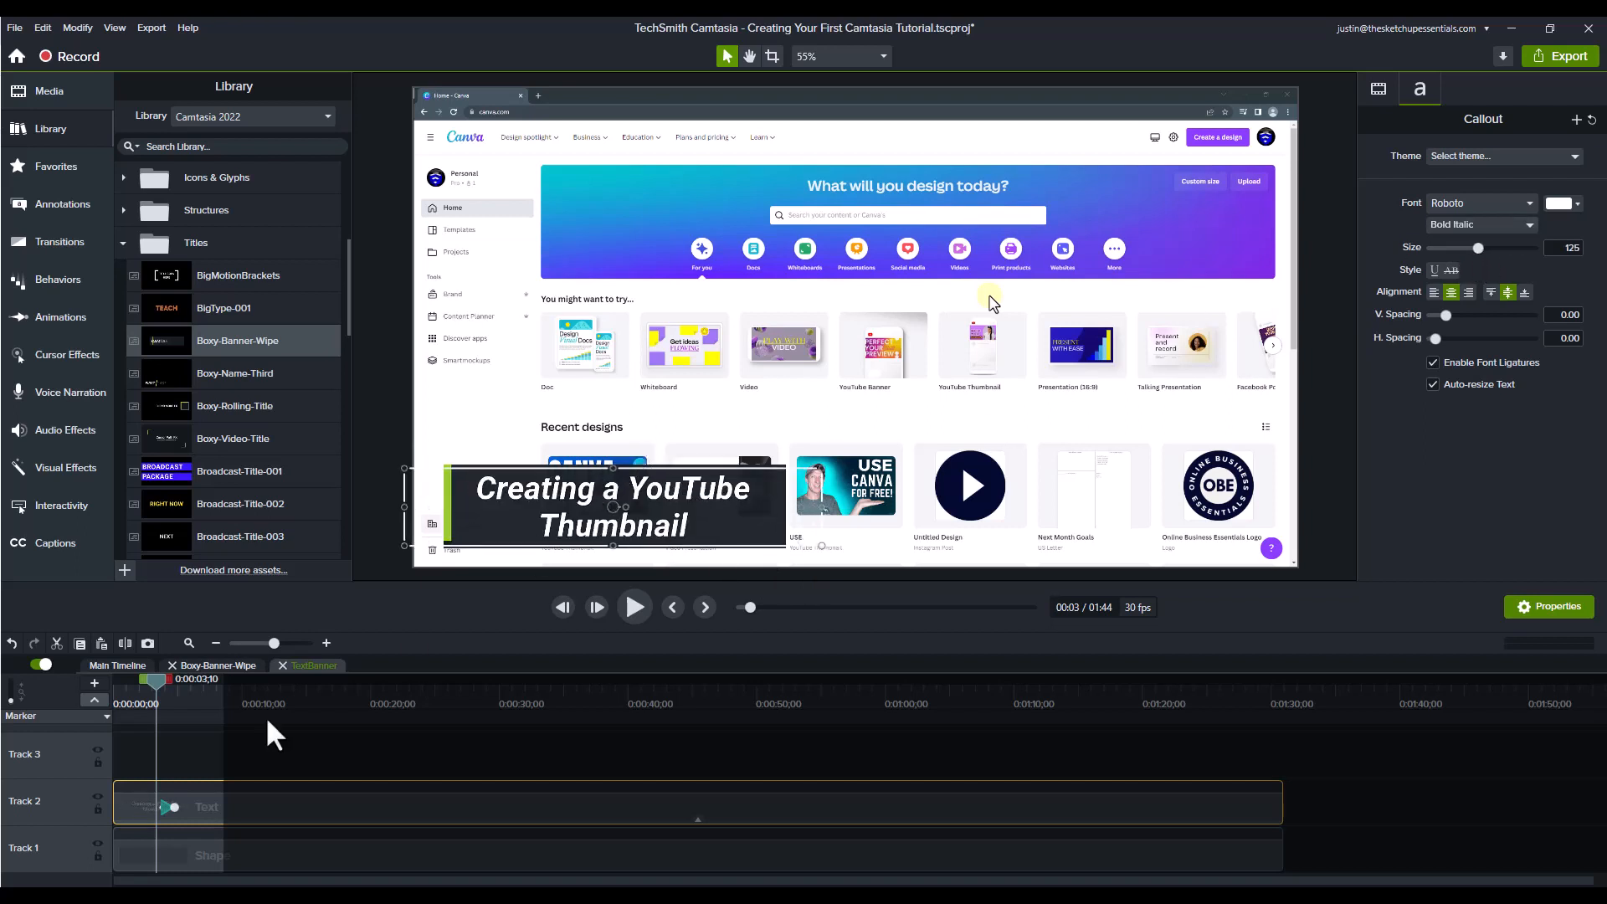
click(283, 665)
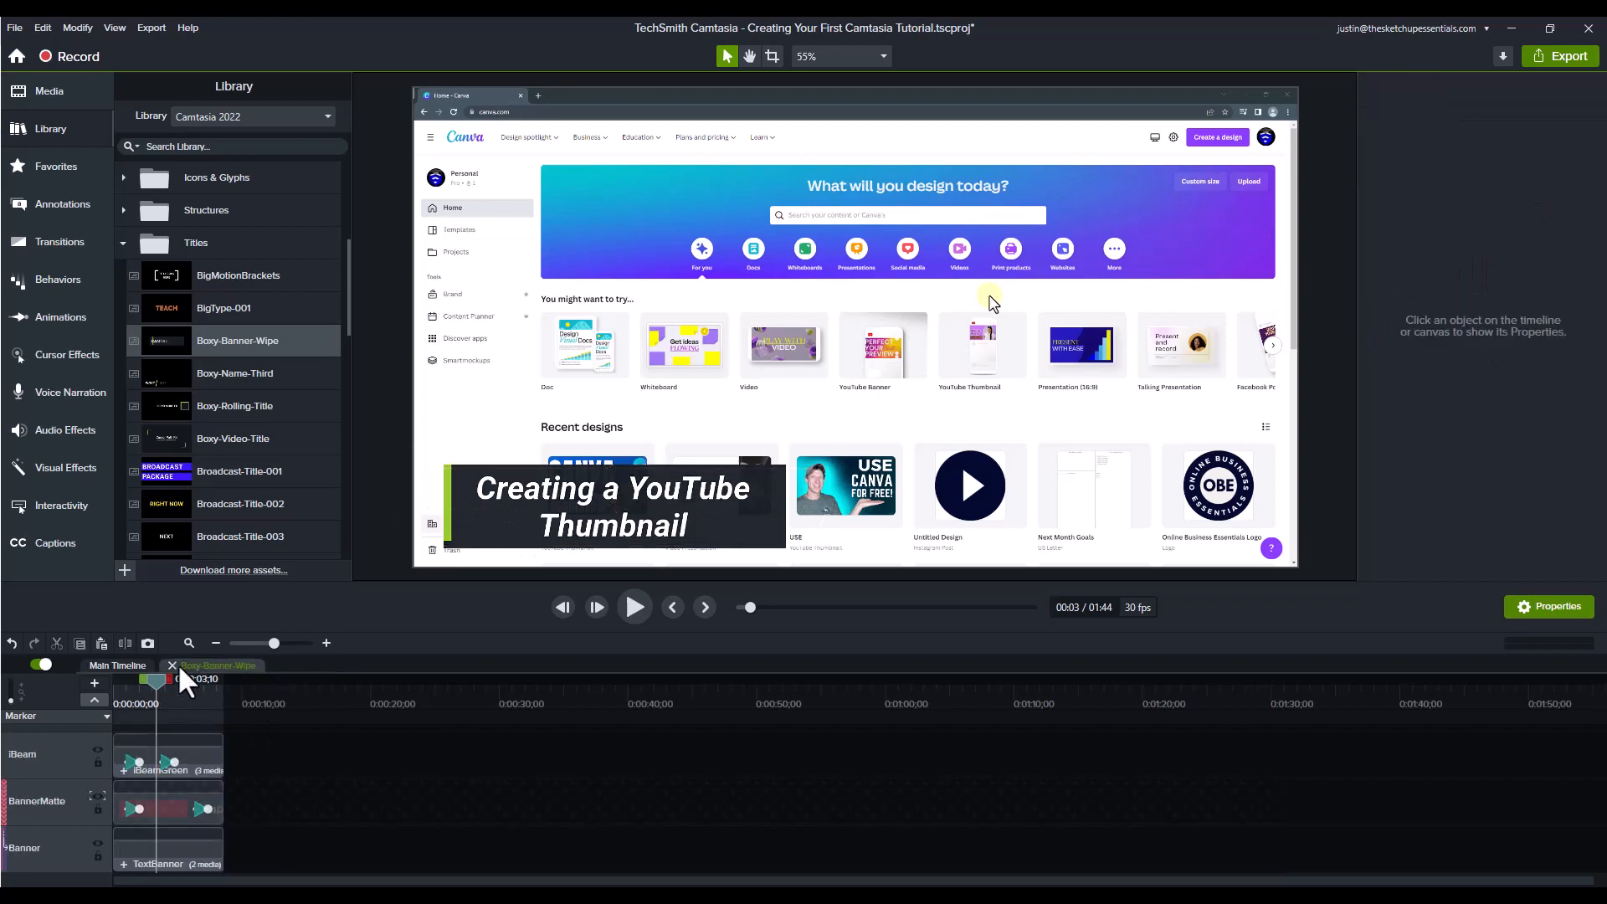
click(172, 665)
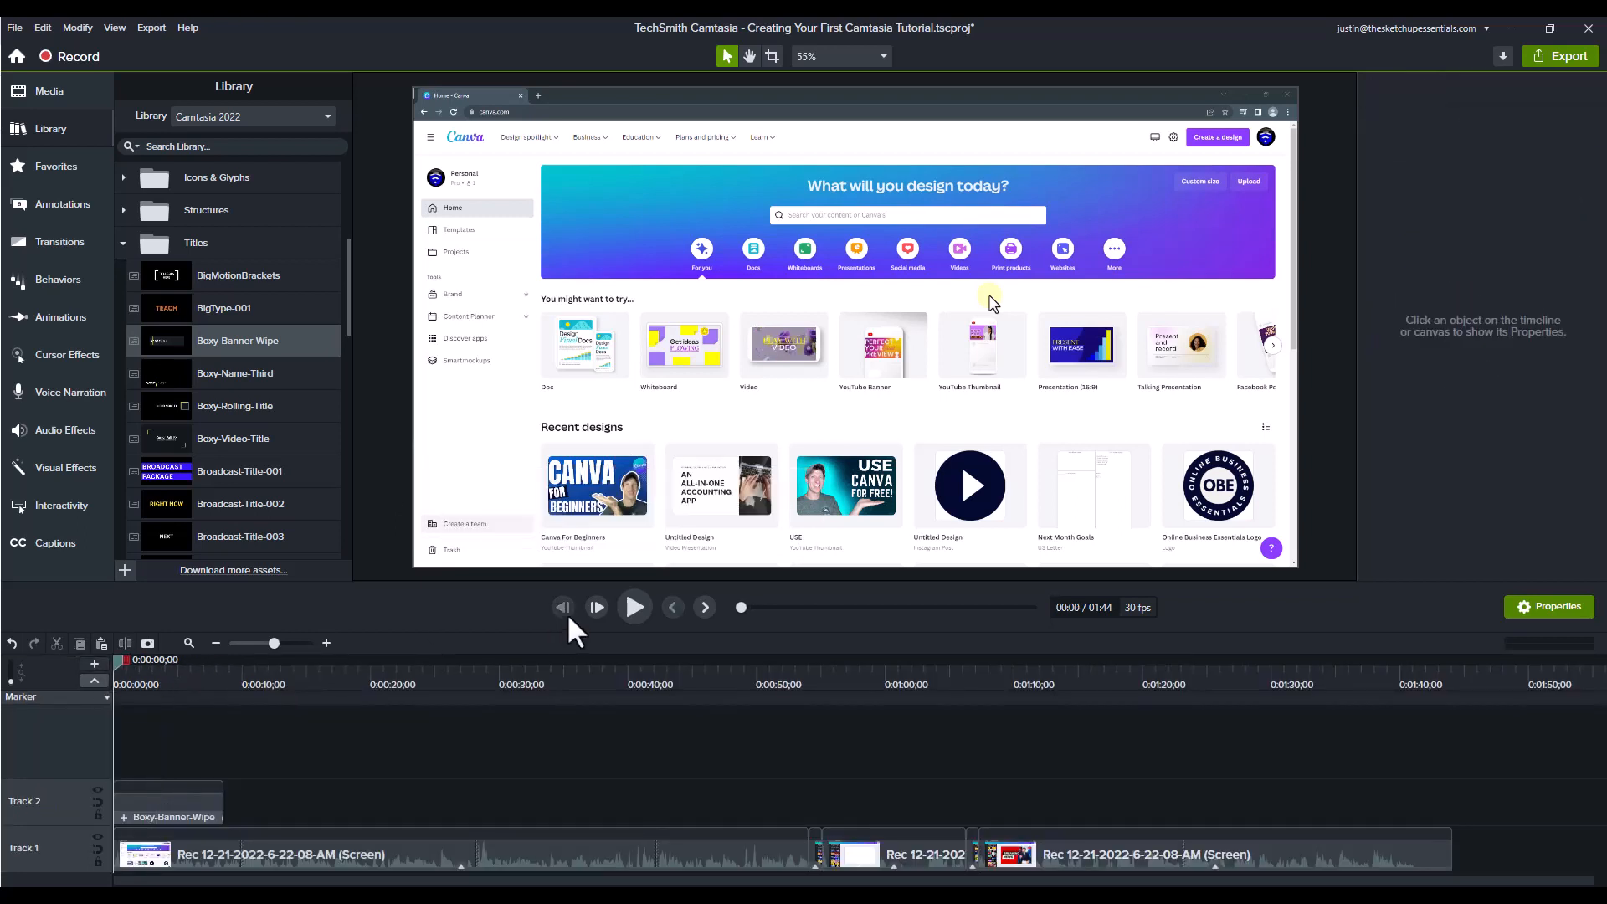
Step: Play the project from the start to check the lower-third title's animation, and scrub through the opening section
click(639, 606)
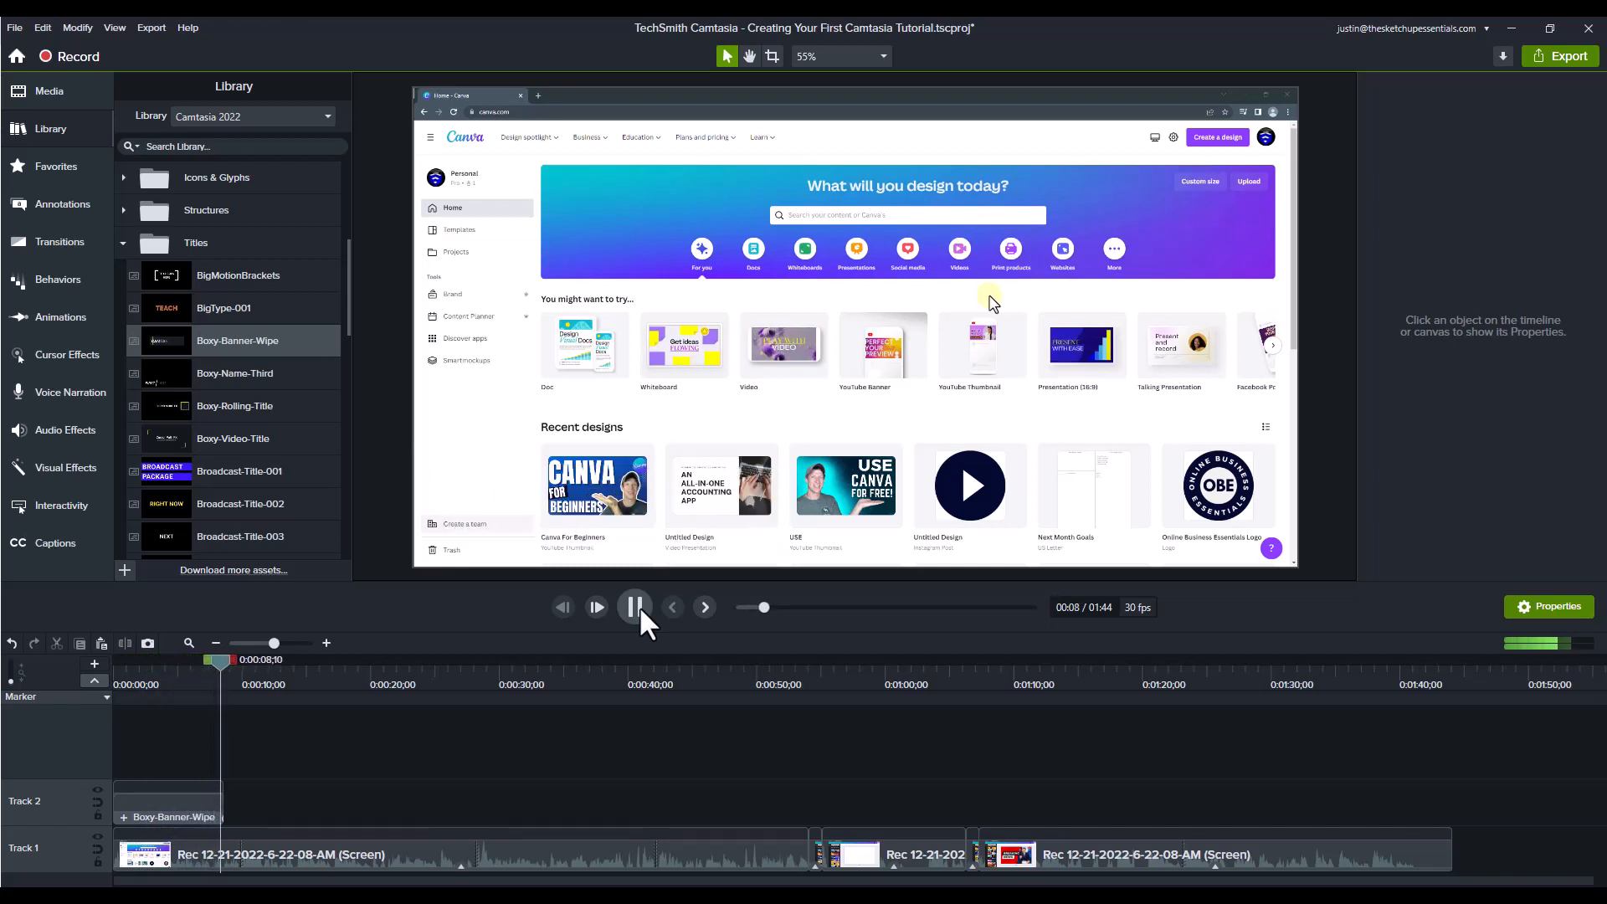
click(640, 606)
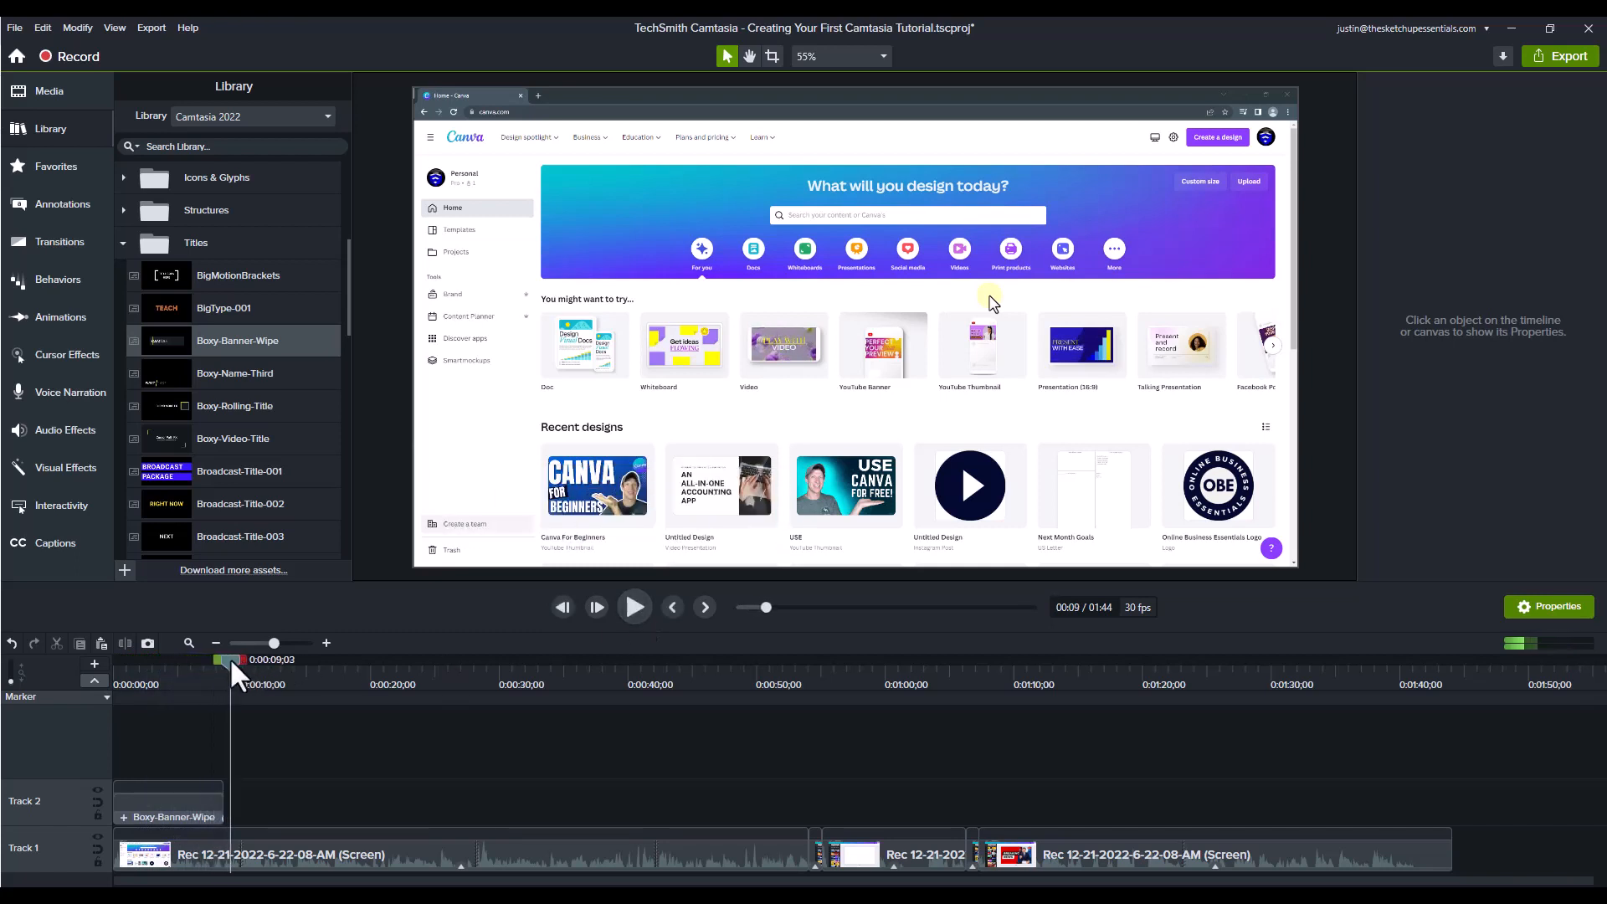
drag(230, 657, 223, 740)
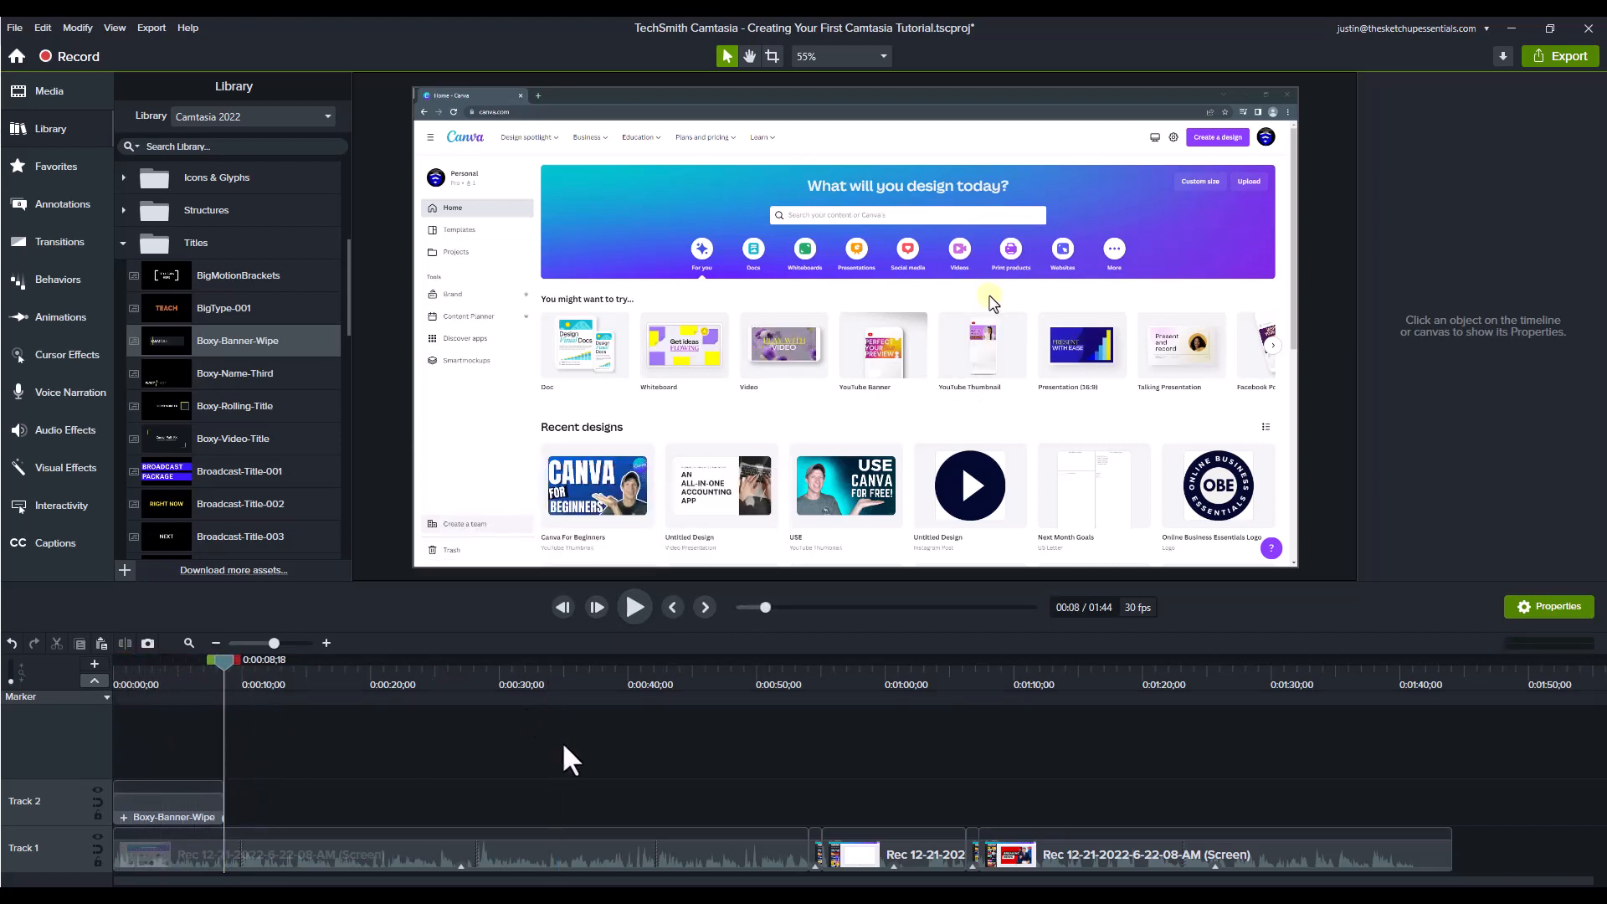
drag(271, 669, 163, 780)
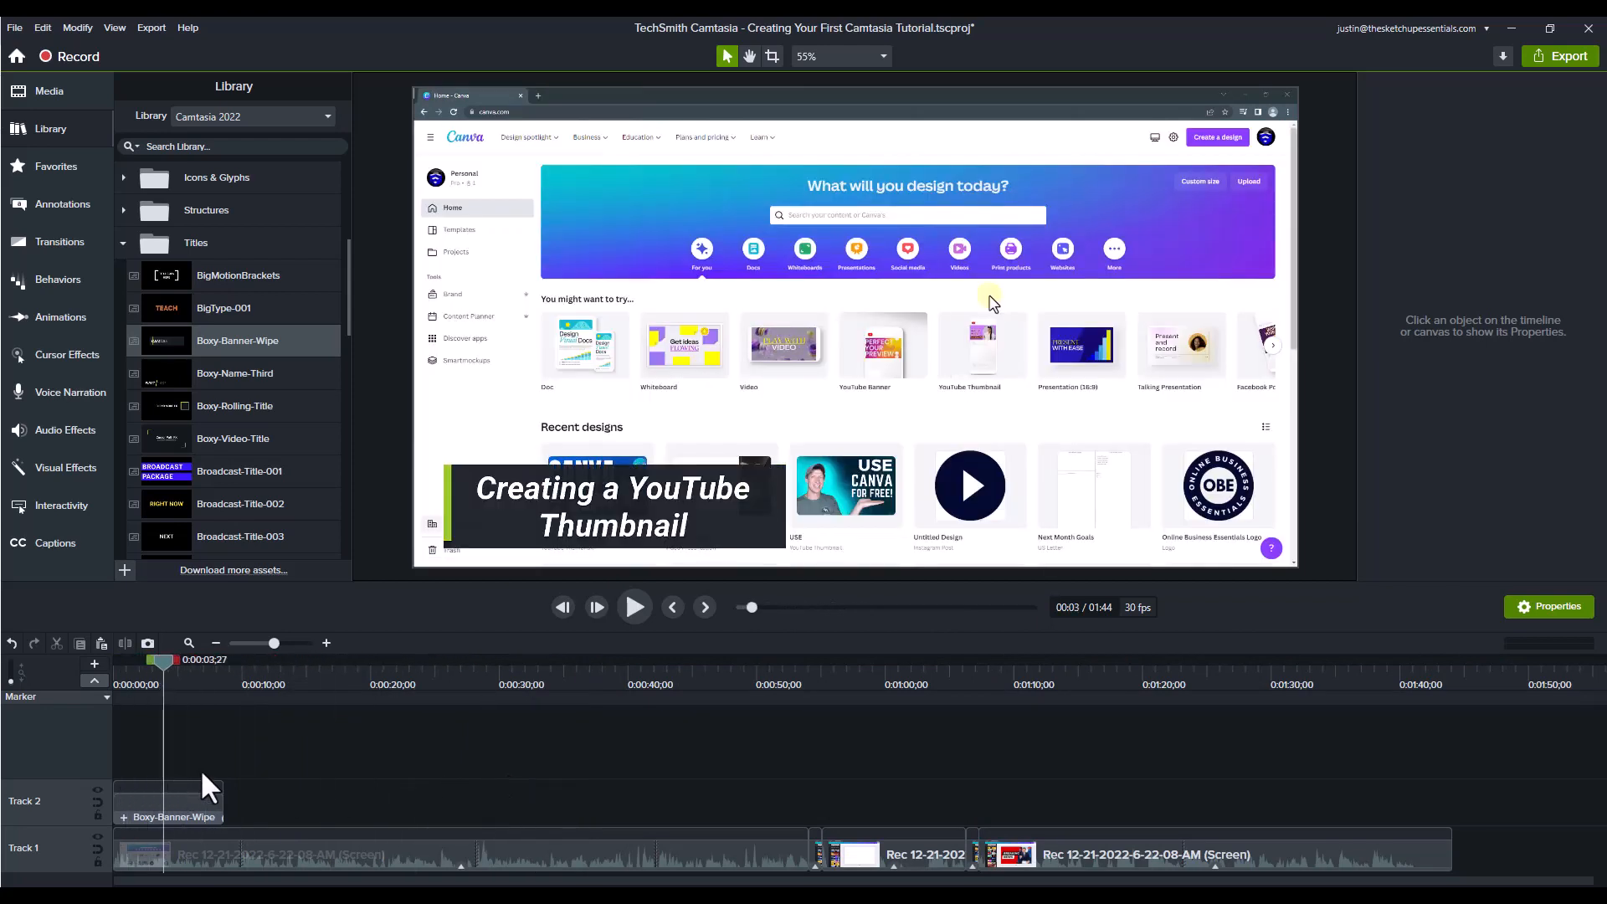
click(274, 676)
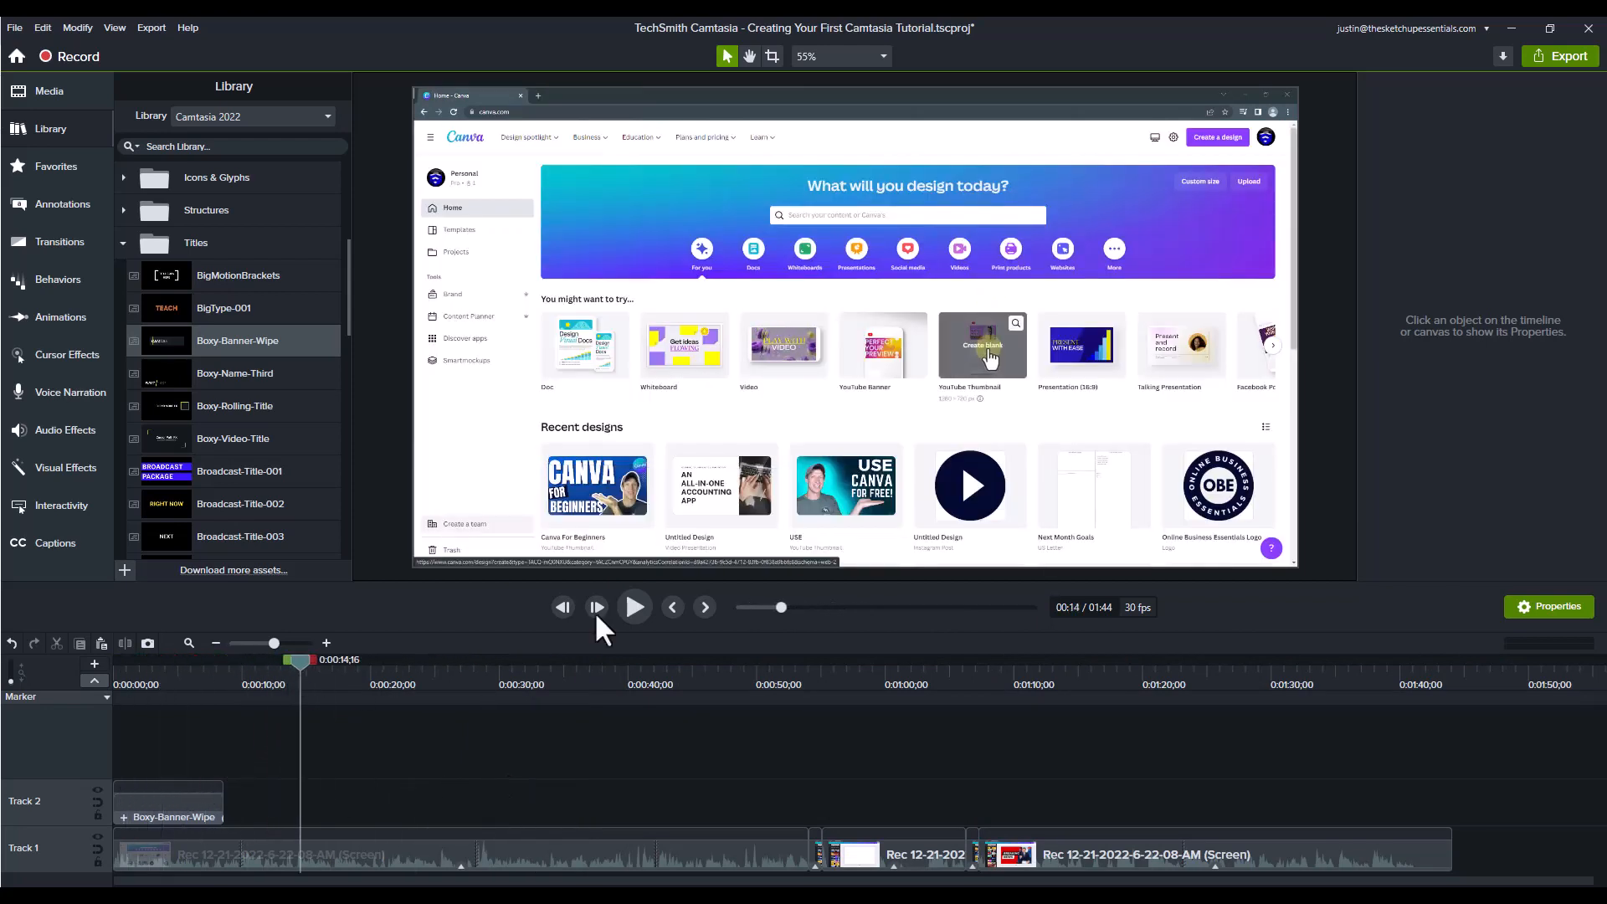
Step: Start a local file export and set its save location to the "01 Creating Your First Tutorial" folder
click(1547, 57)
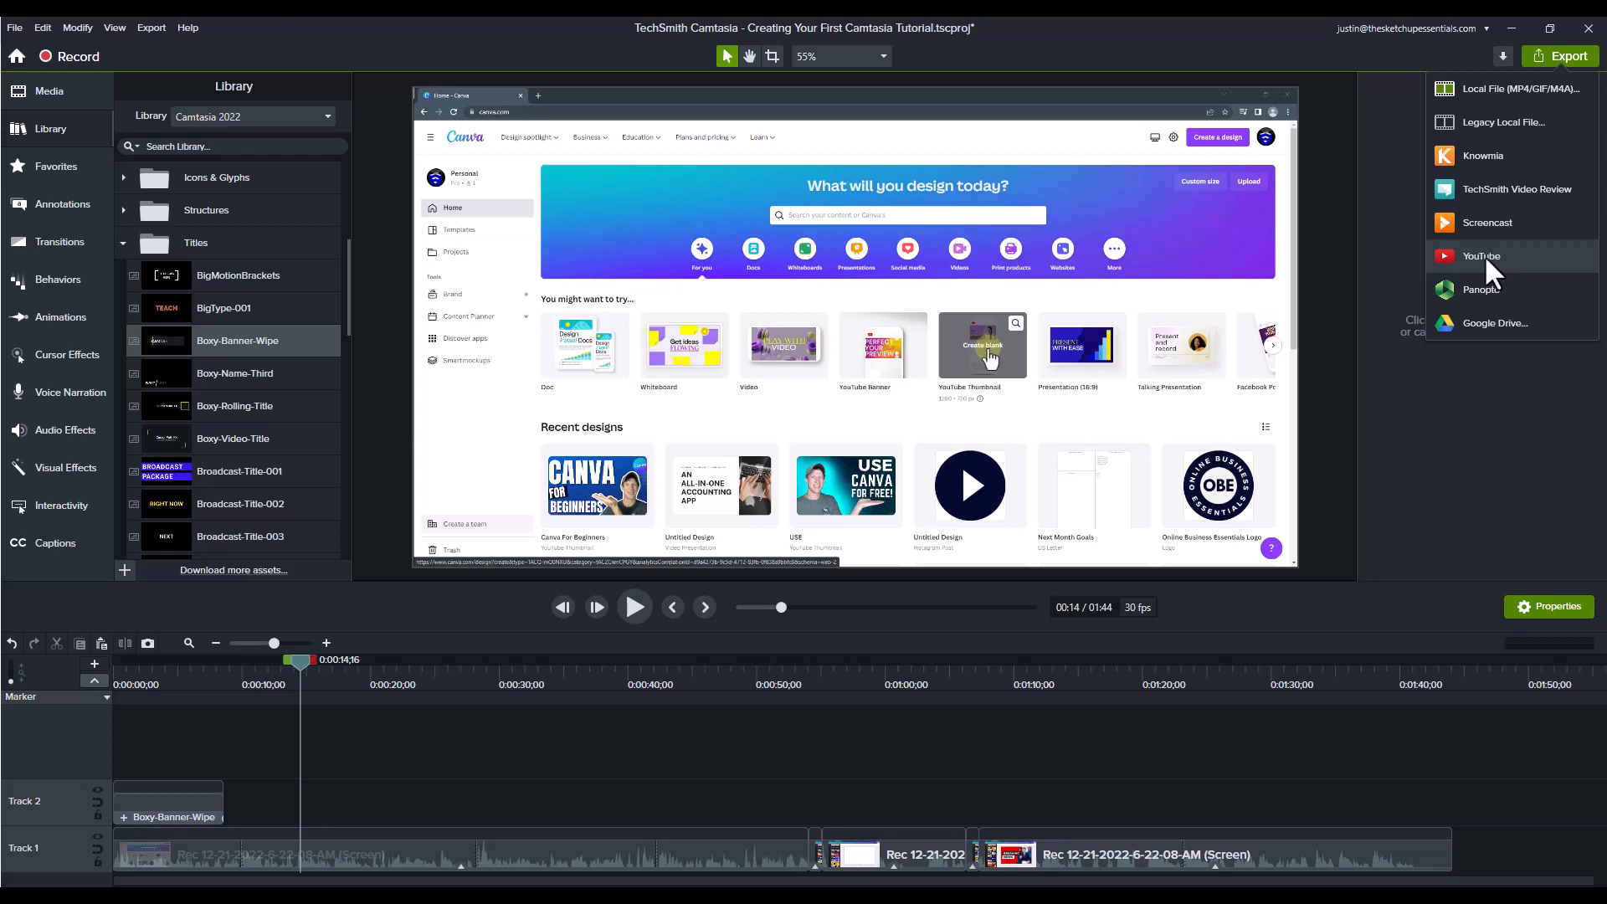
click(1499, 92)
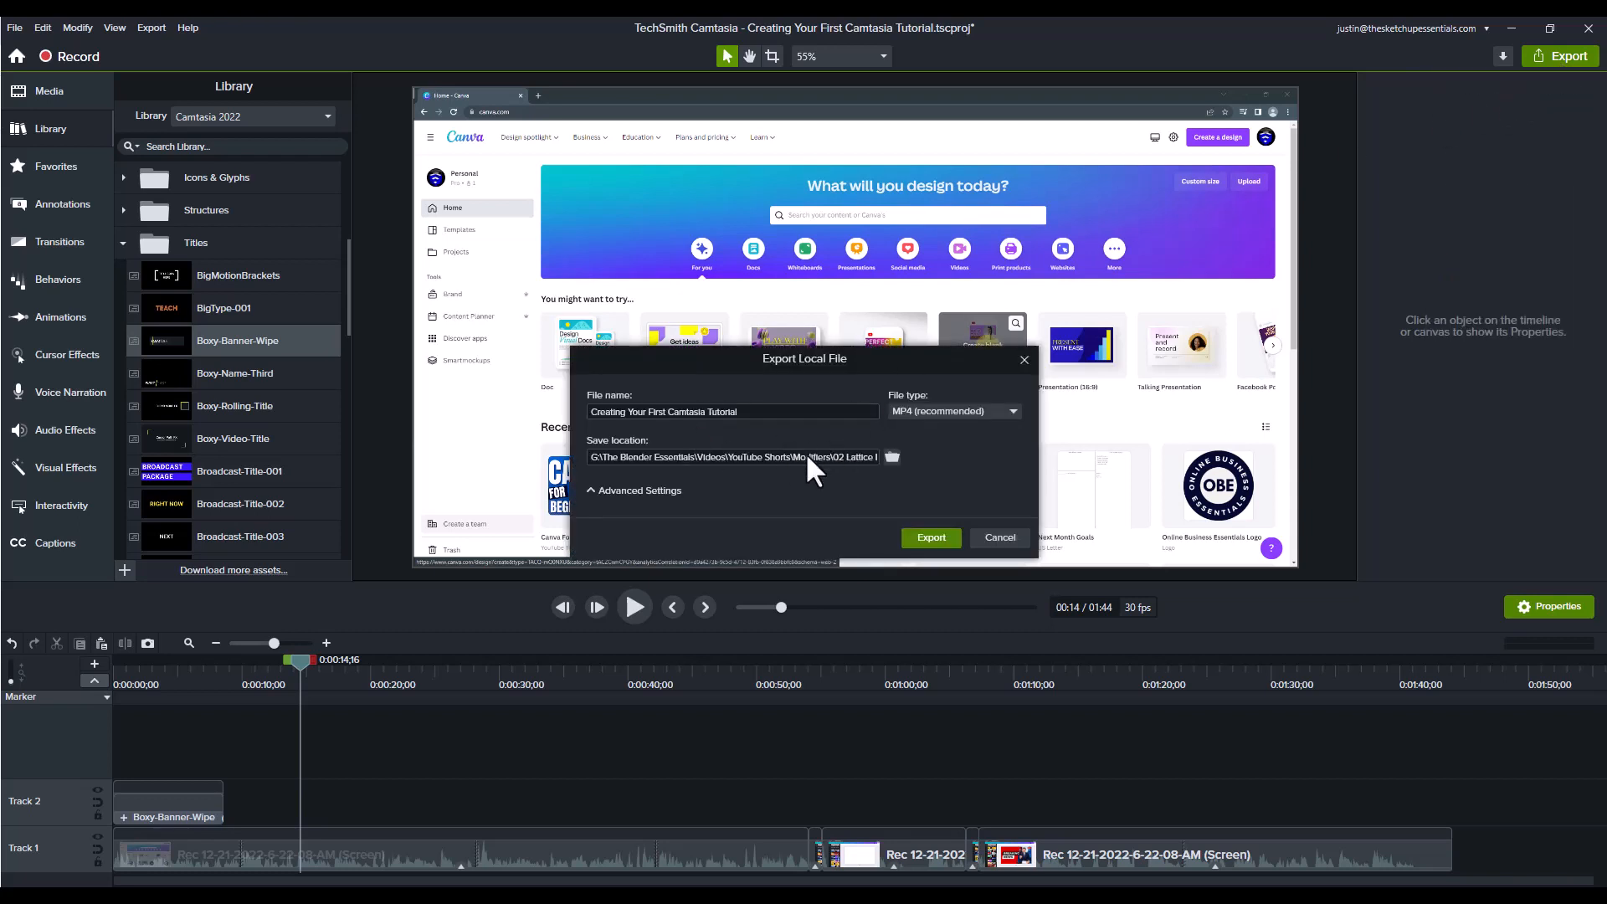
click(893, 456)
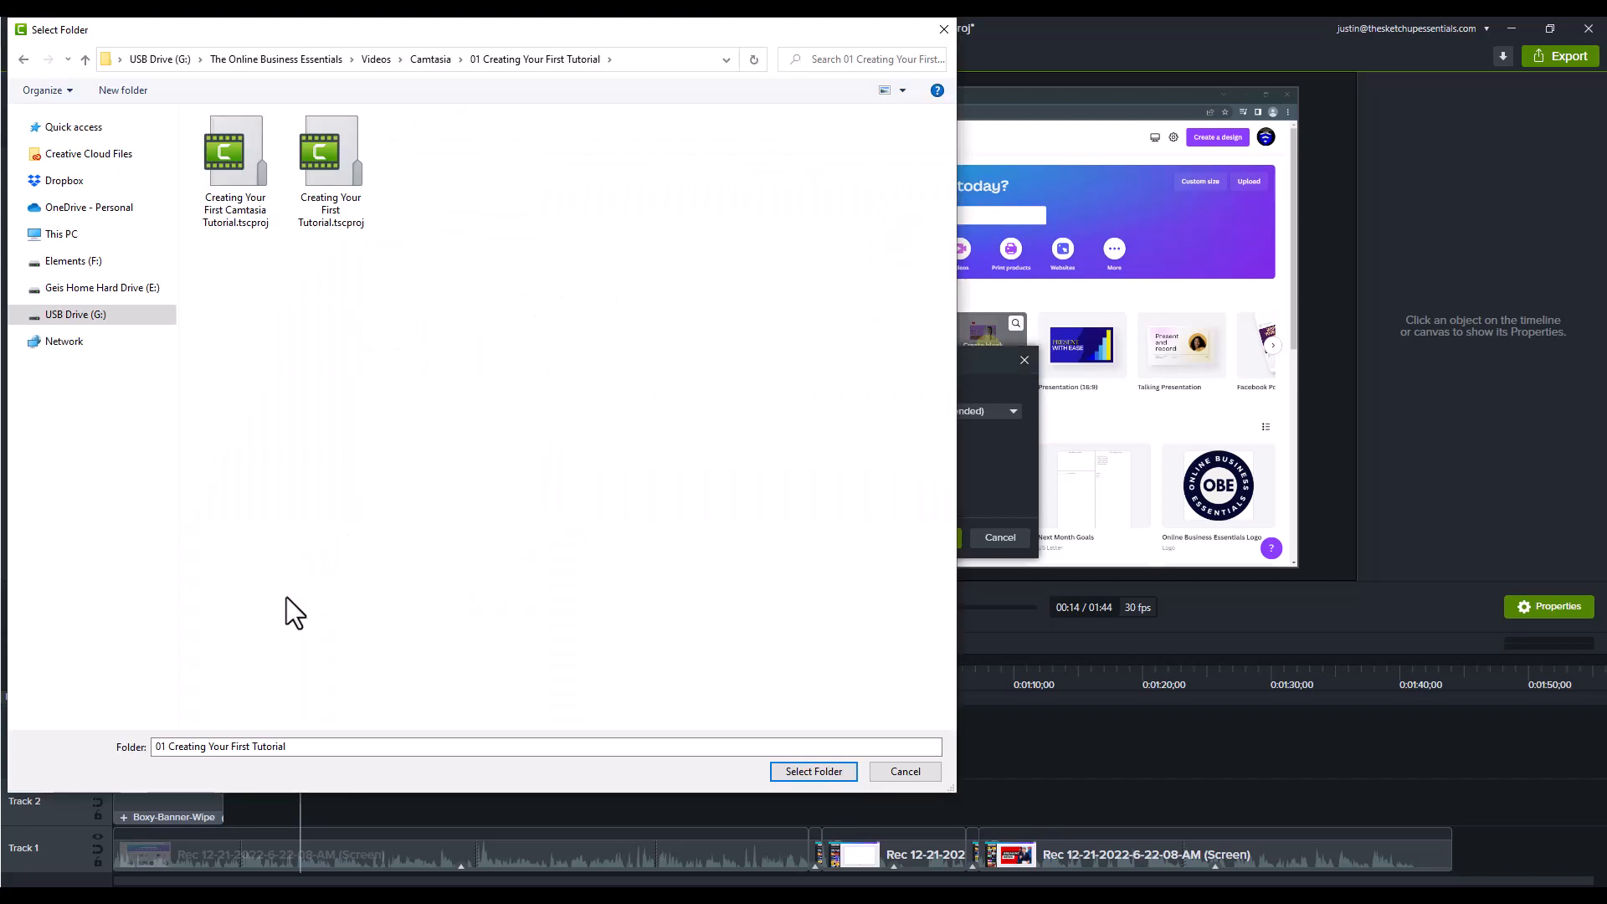
click(822, 771)
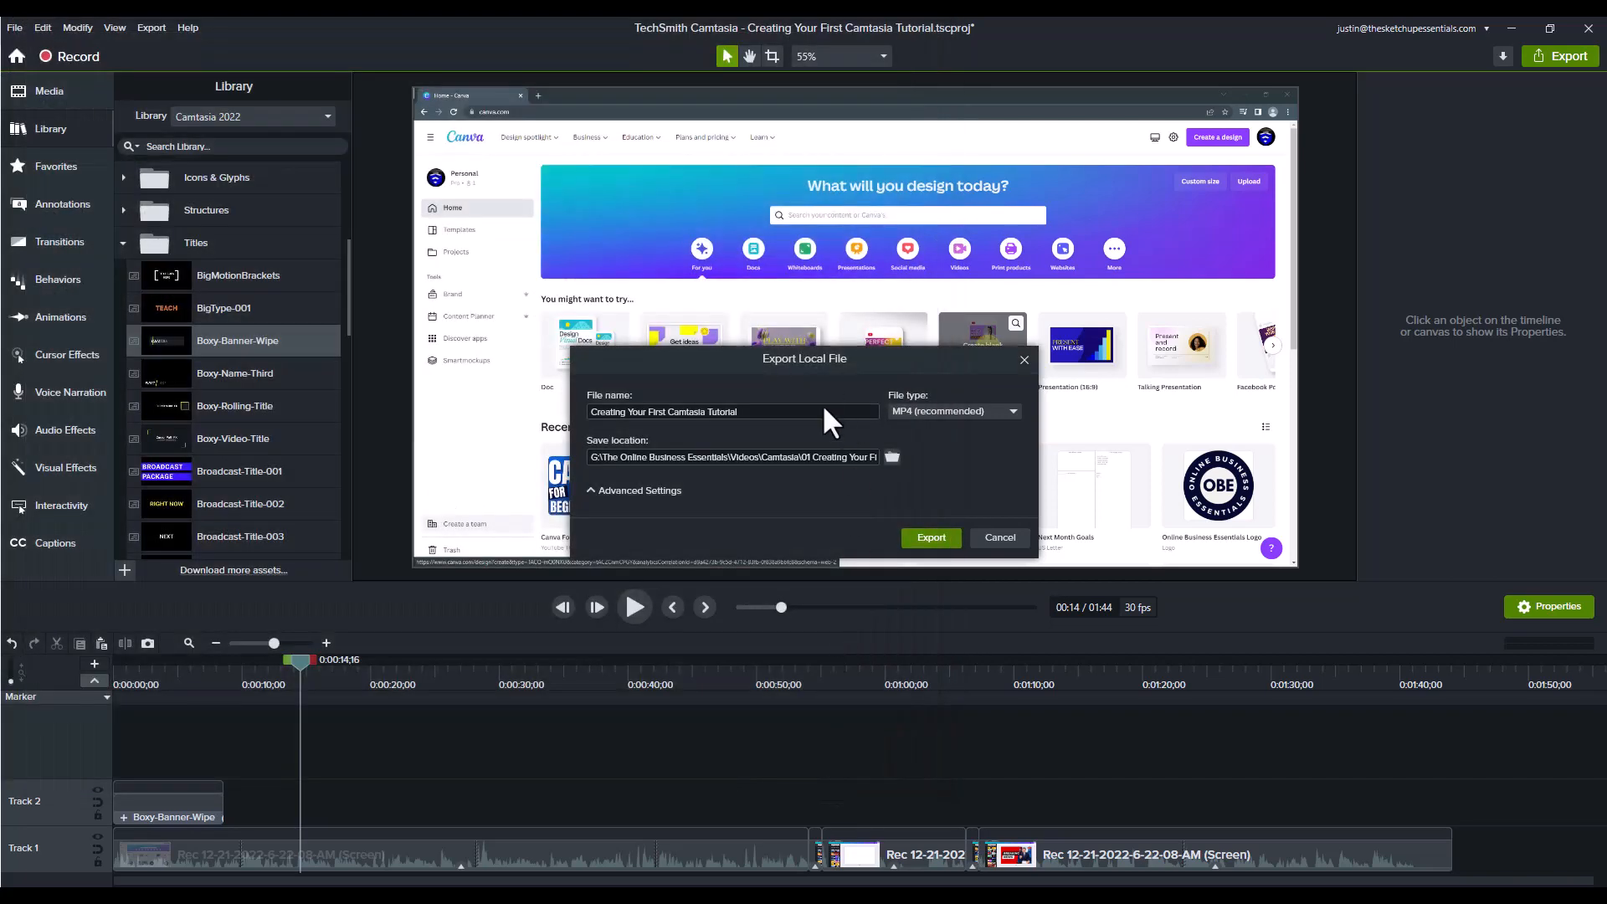
Step: Choose MP4 (recommended) as the export file type and review the advanced dimensions, encoding and audio settings
click(951, 411)
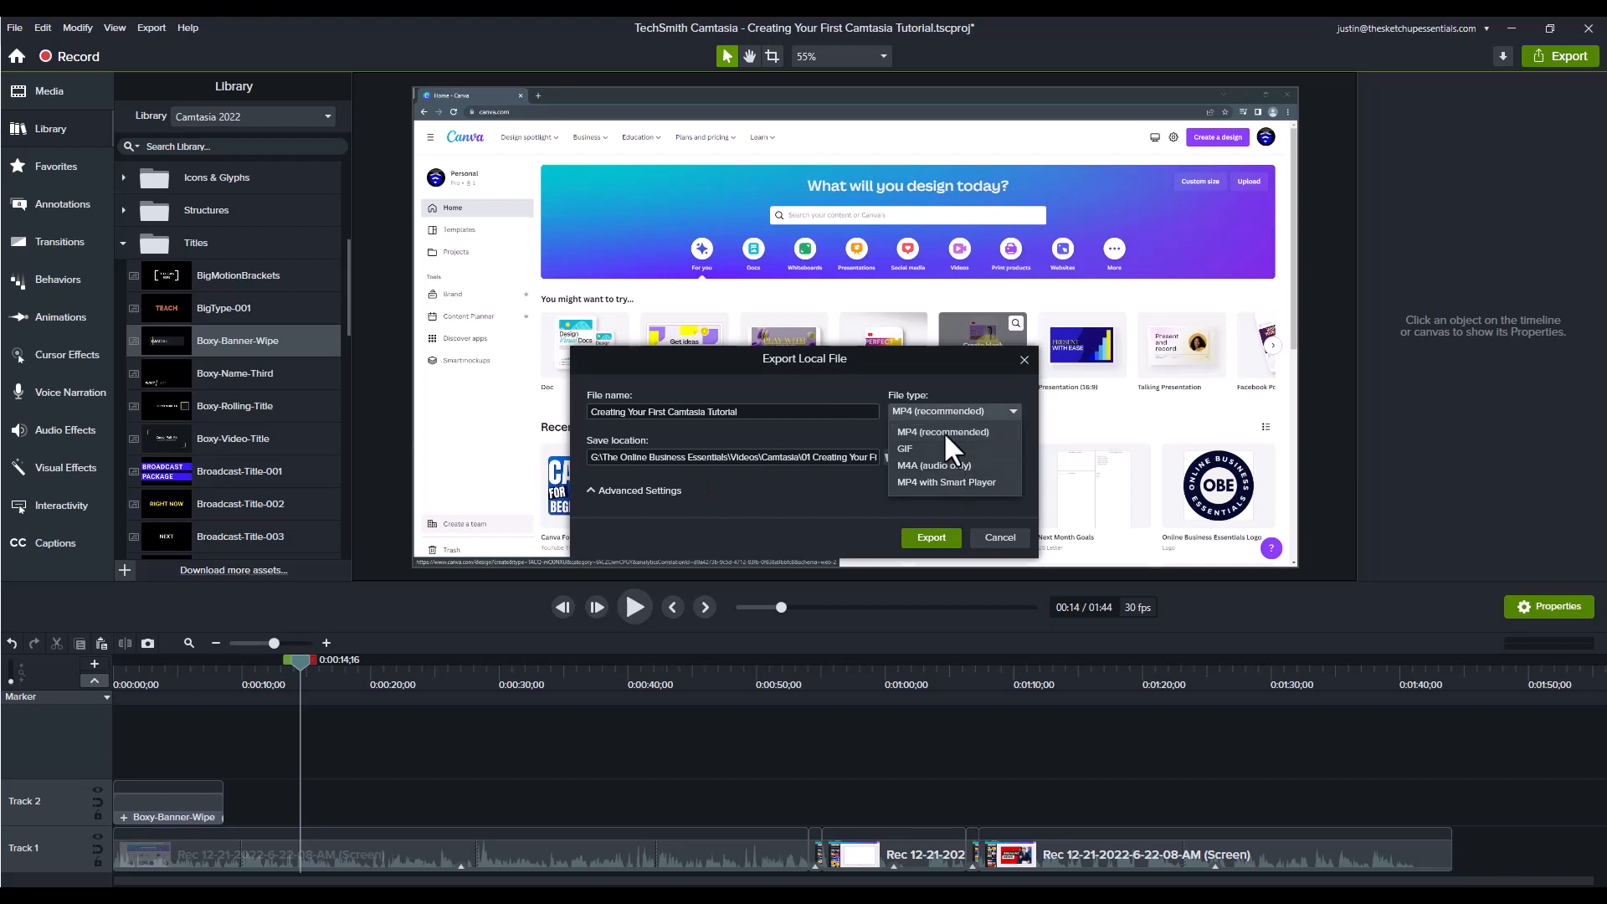
click(943, 430)
click(606, 489)
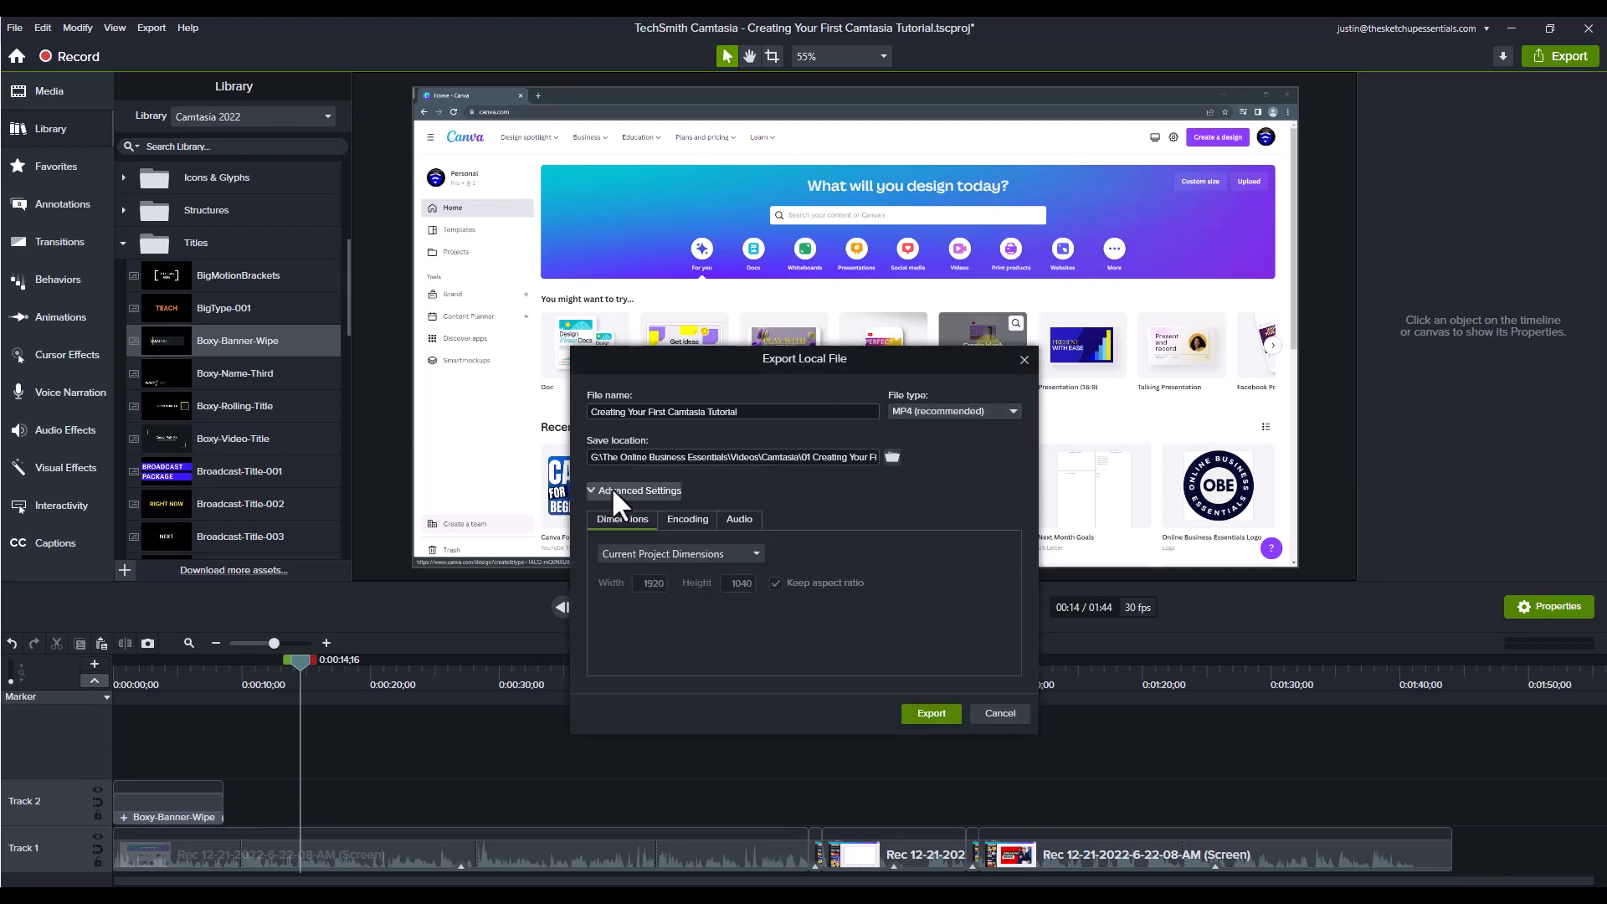
click(683, 519)
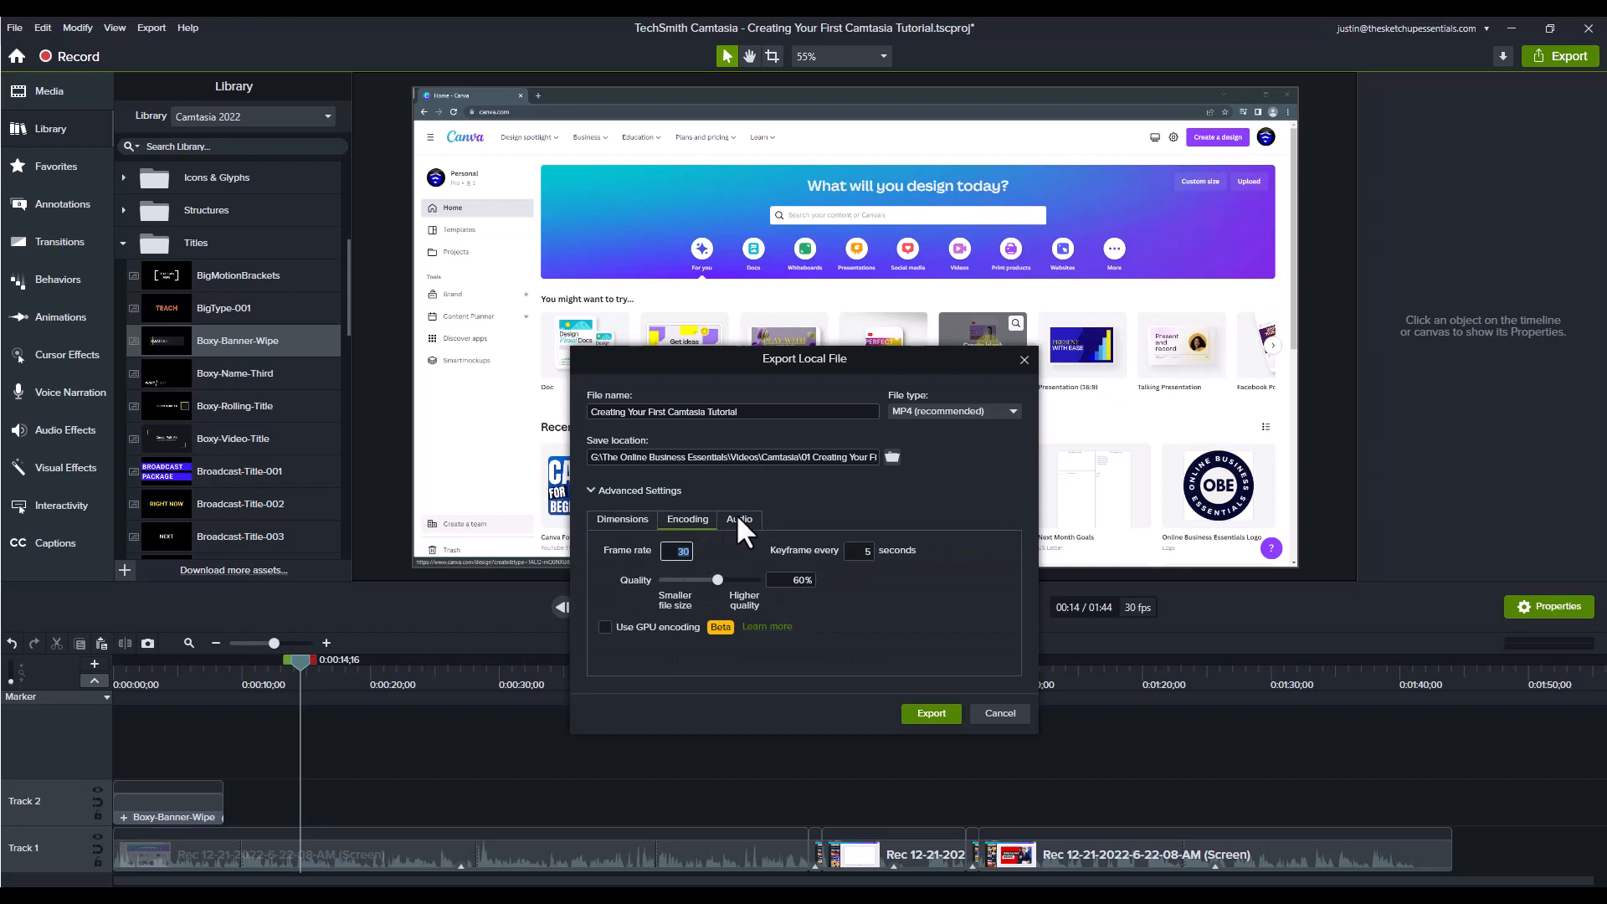
click(738, 518)
click(691, 520)
click(633, 516)
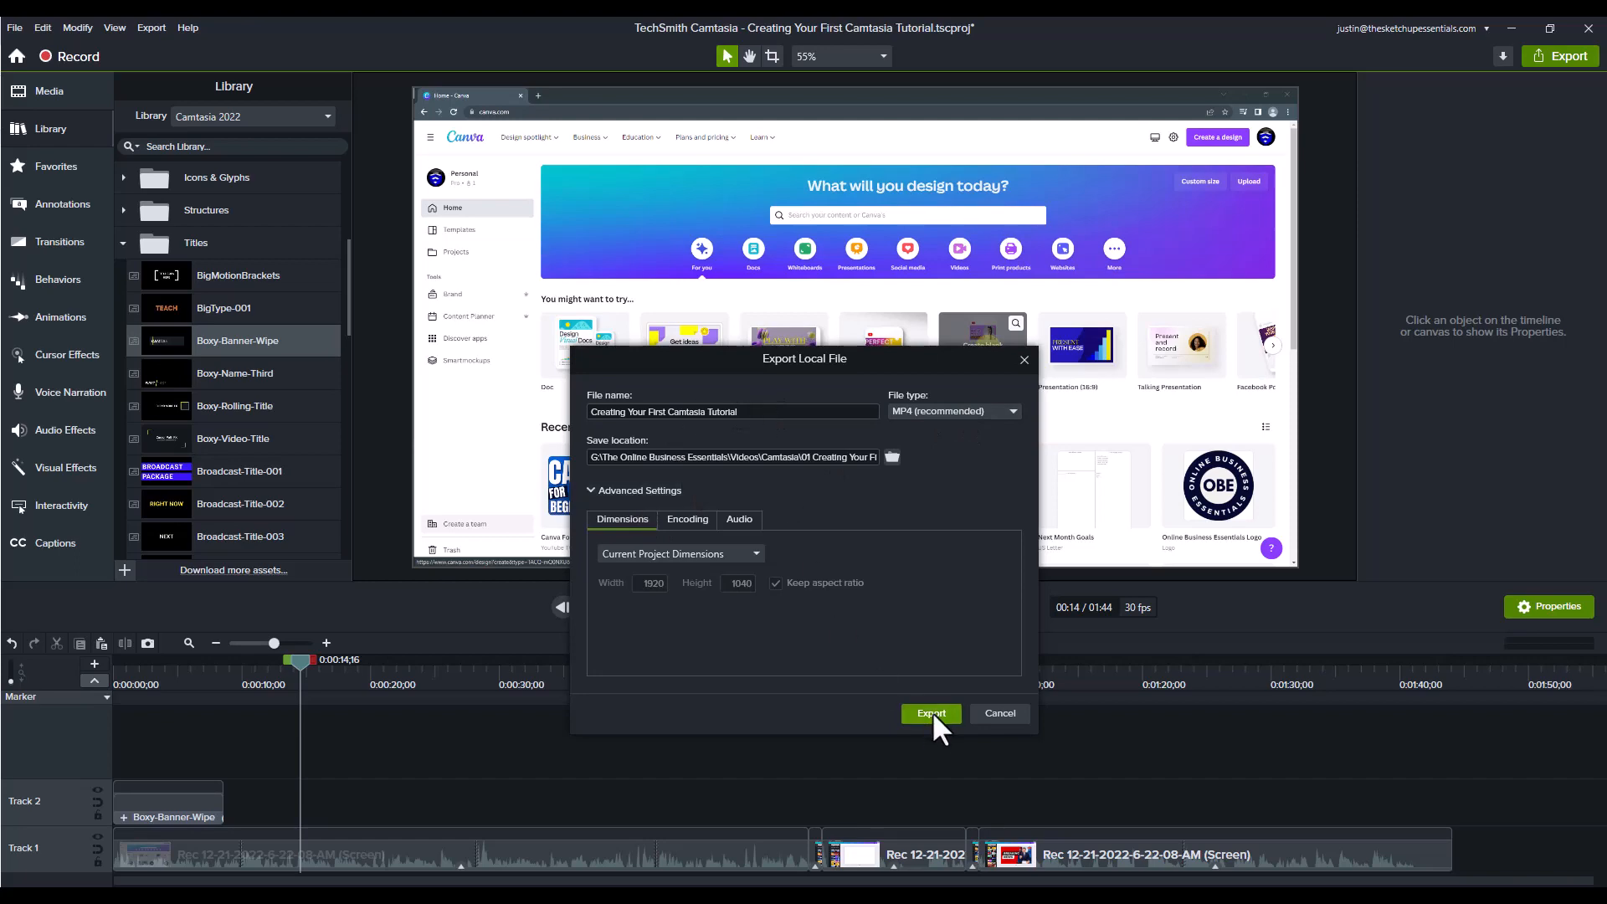
Step: Export the video and play "Creating Your First Camtasia Tutorial.mp4" from its save folder, pausing after the opening section
click(932, 710)
key(Return)
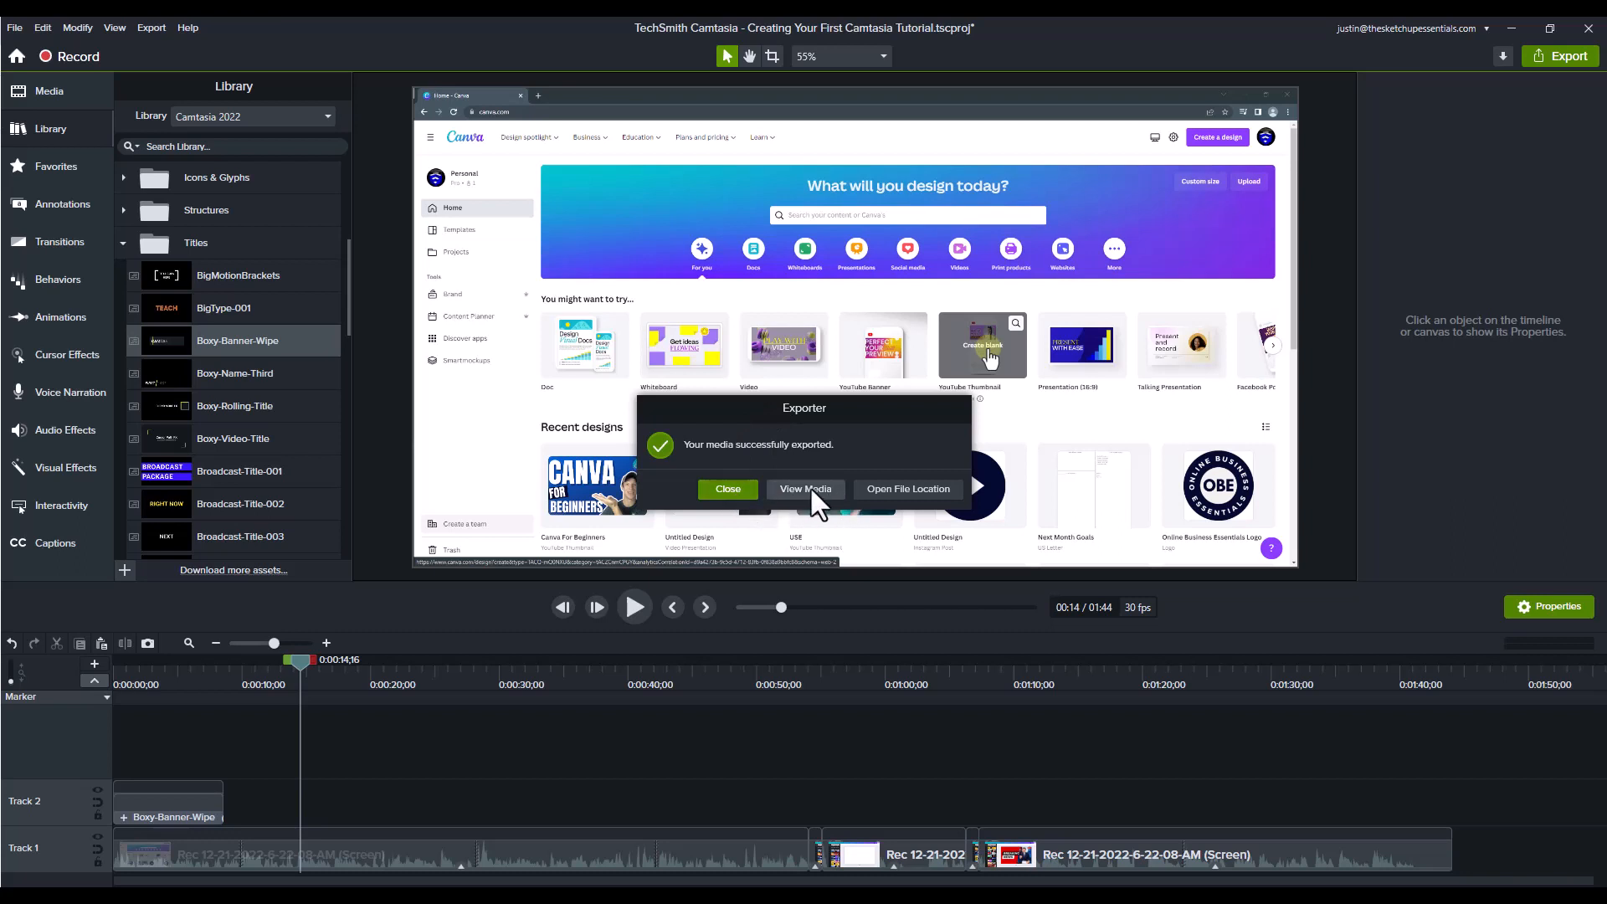
click(898, 485)
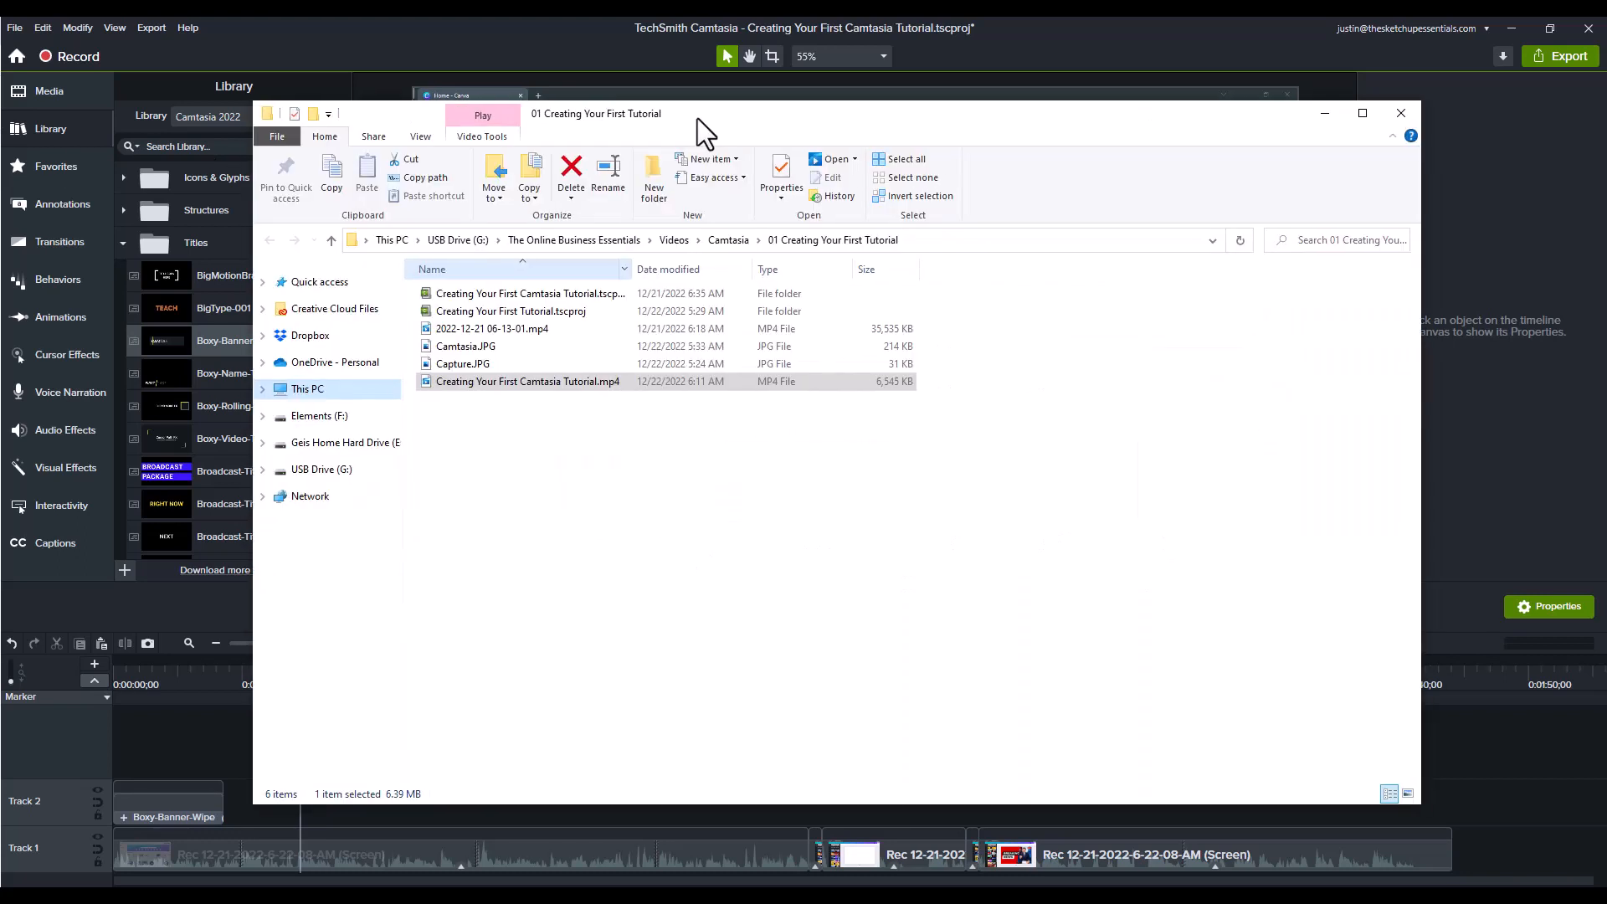
double_click(540, 383)
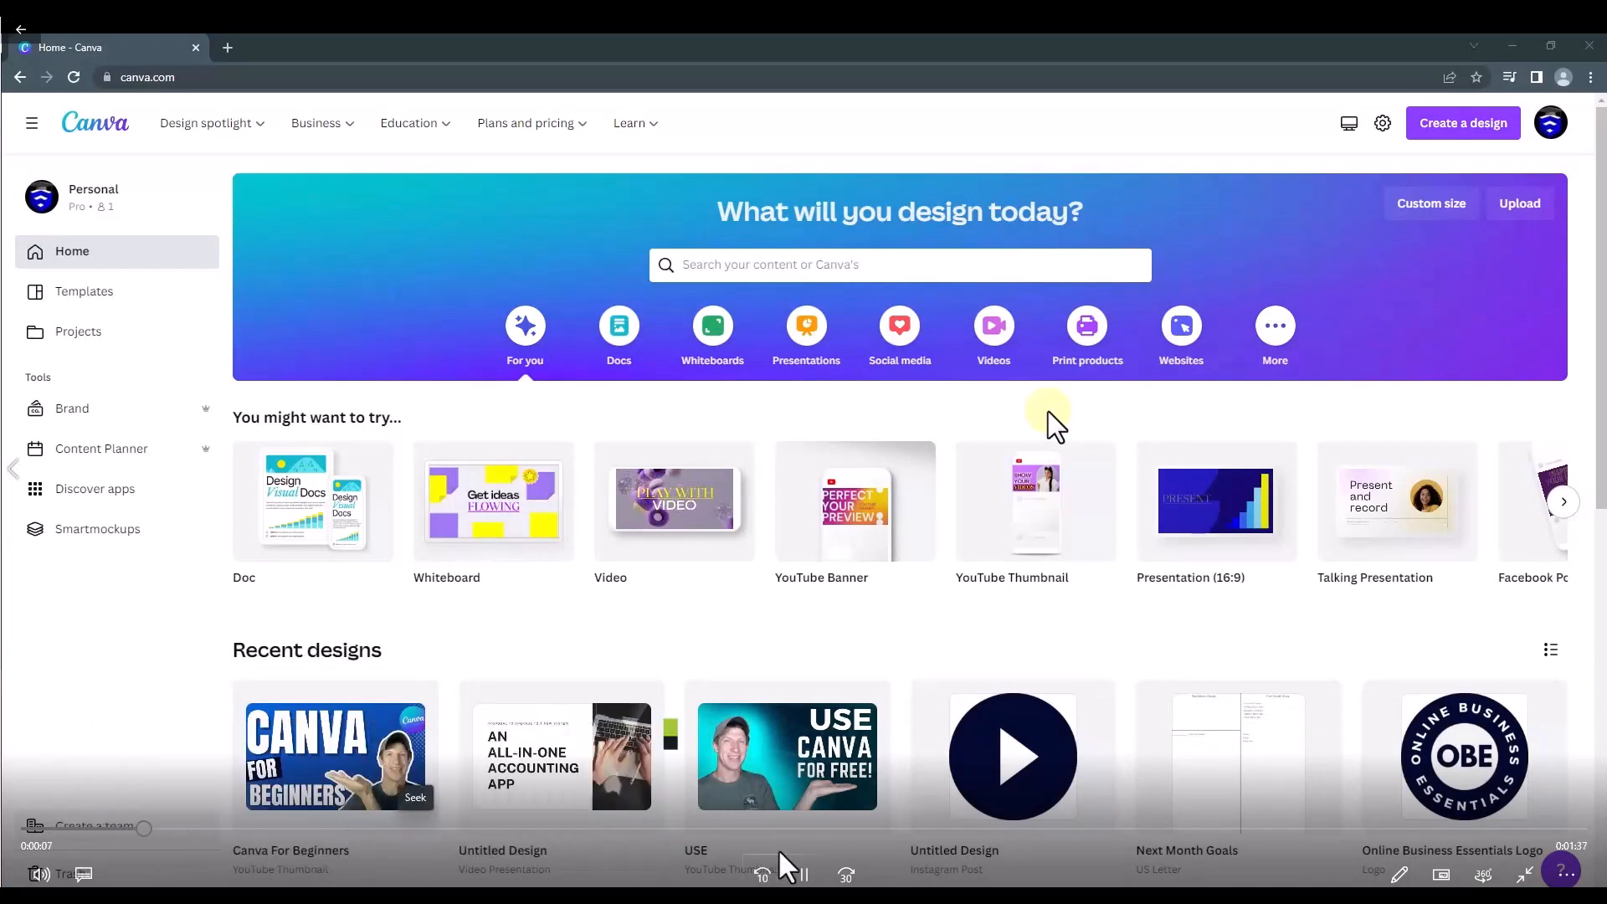
click(804, 875)
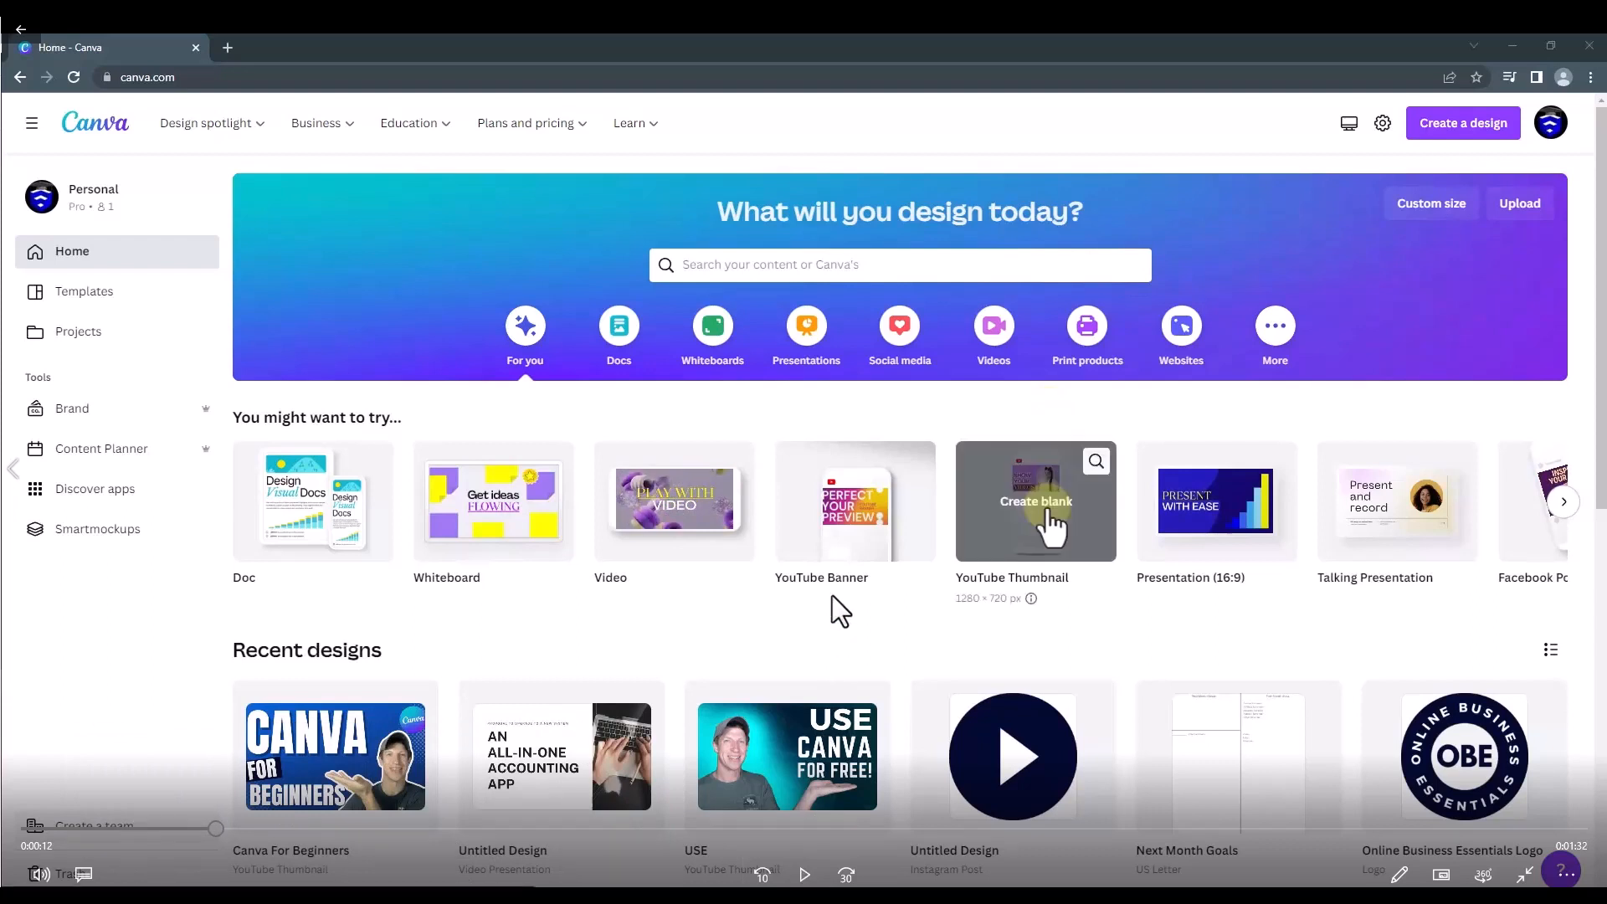